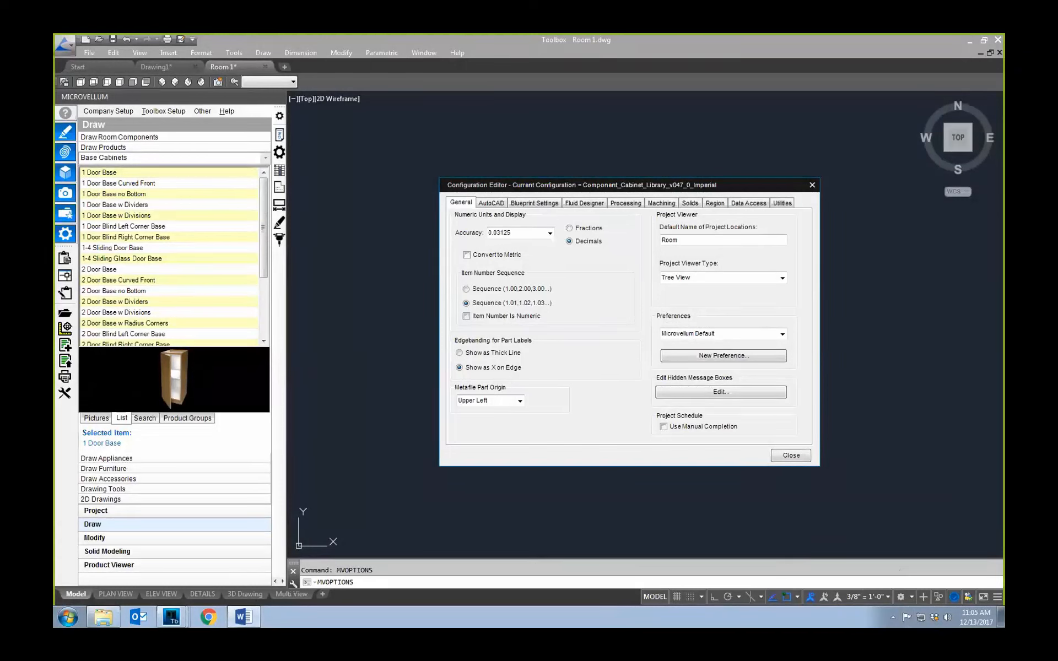
left_click_drag(700, 182, 644, 165)
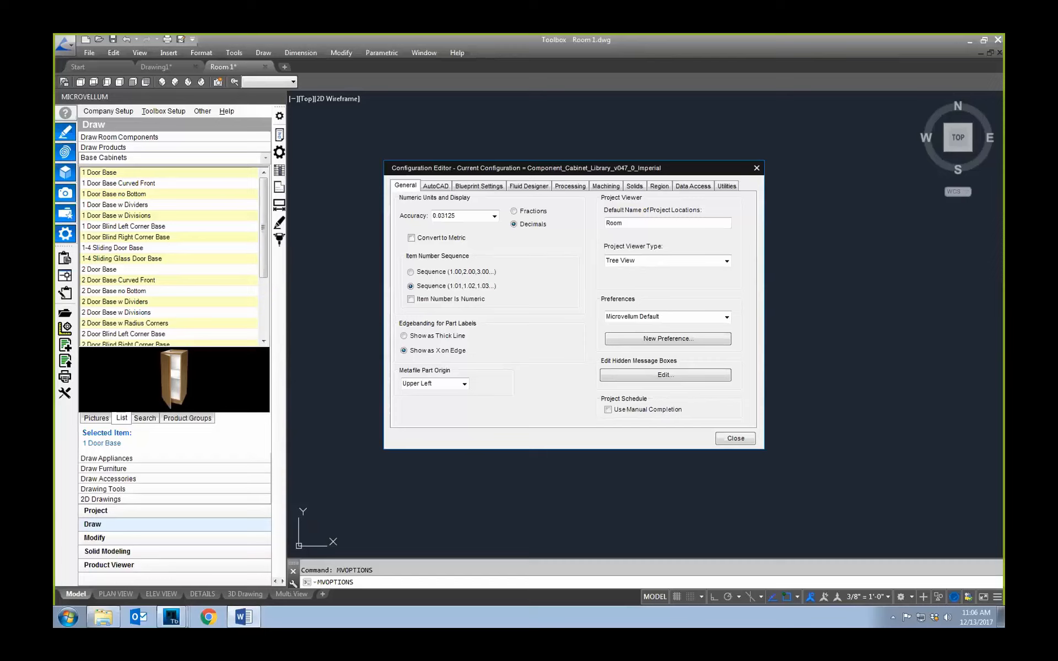
key("super")
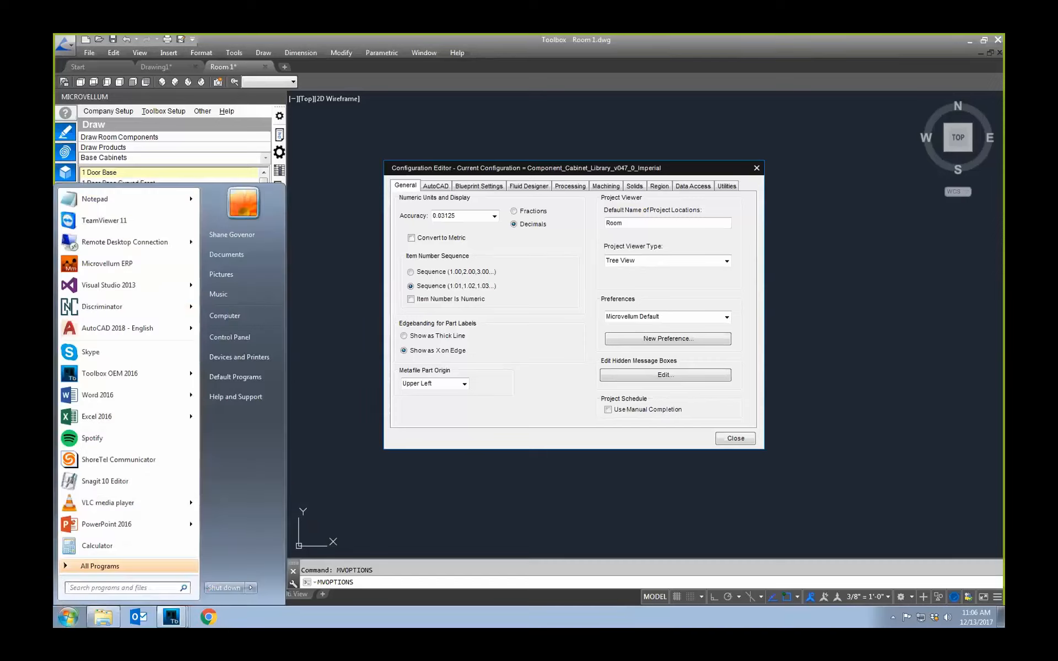
key("super")
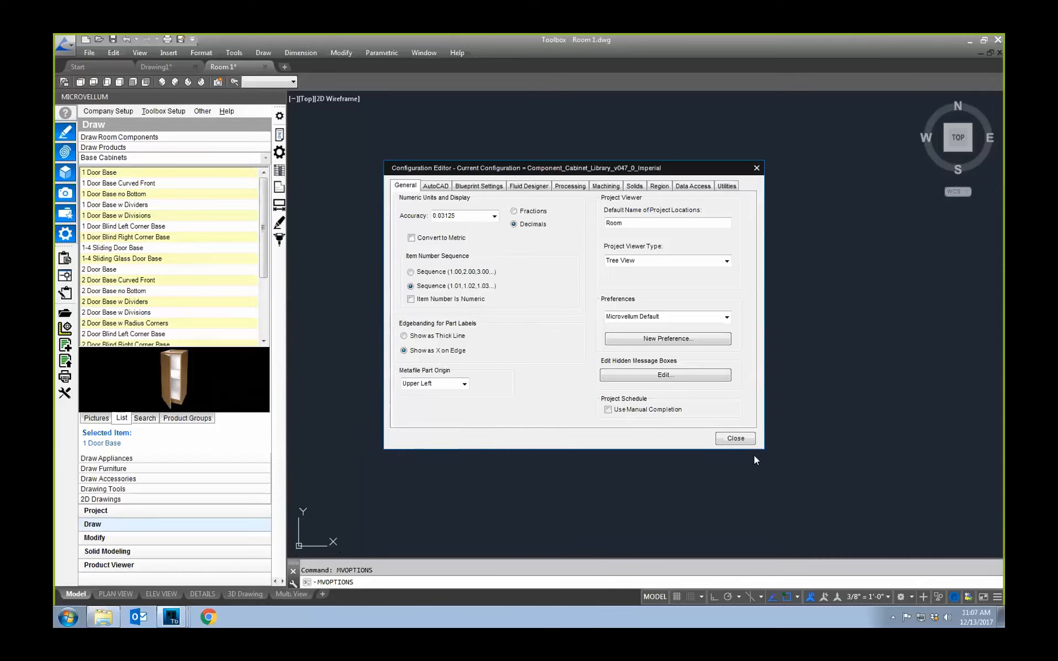
Step: Open the primary tool file as a spreadsheet from the machining configuration and examine the UserSetOrigin setting and its option description
left_click(607, 187)
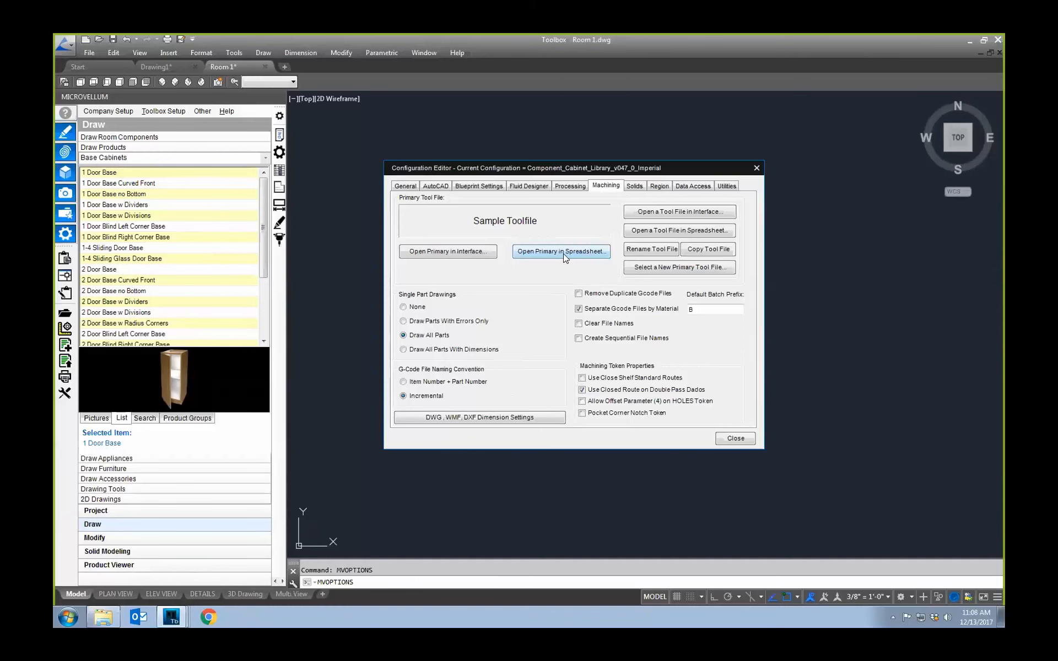
left_click(564, 253)
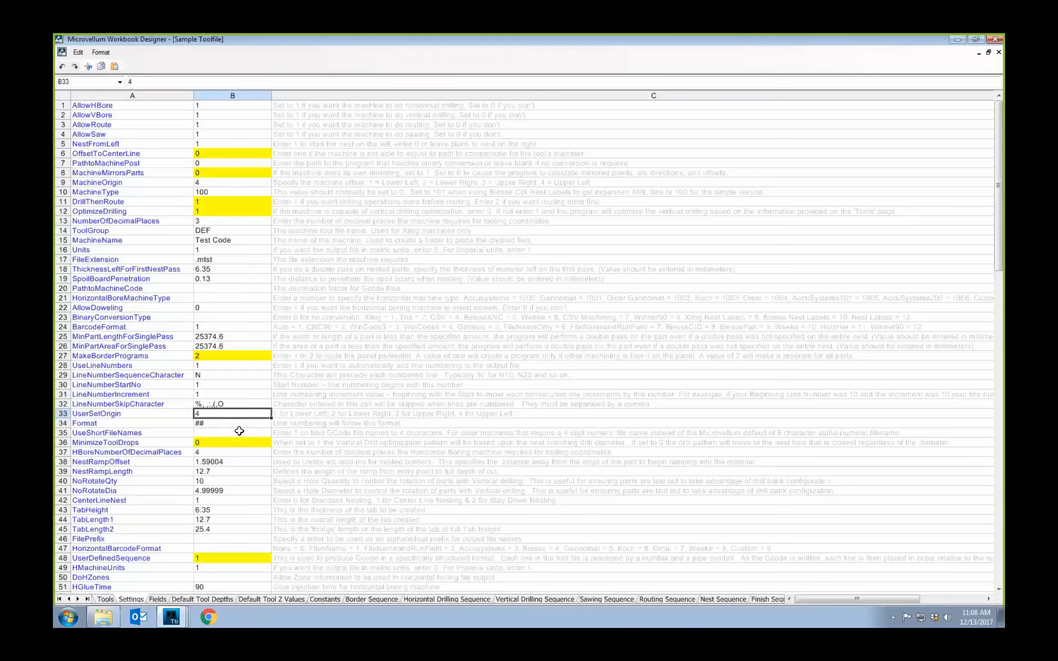
left_click(62, 414)
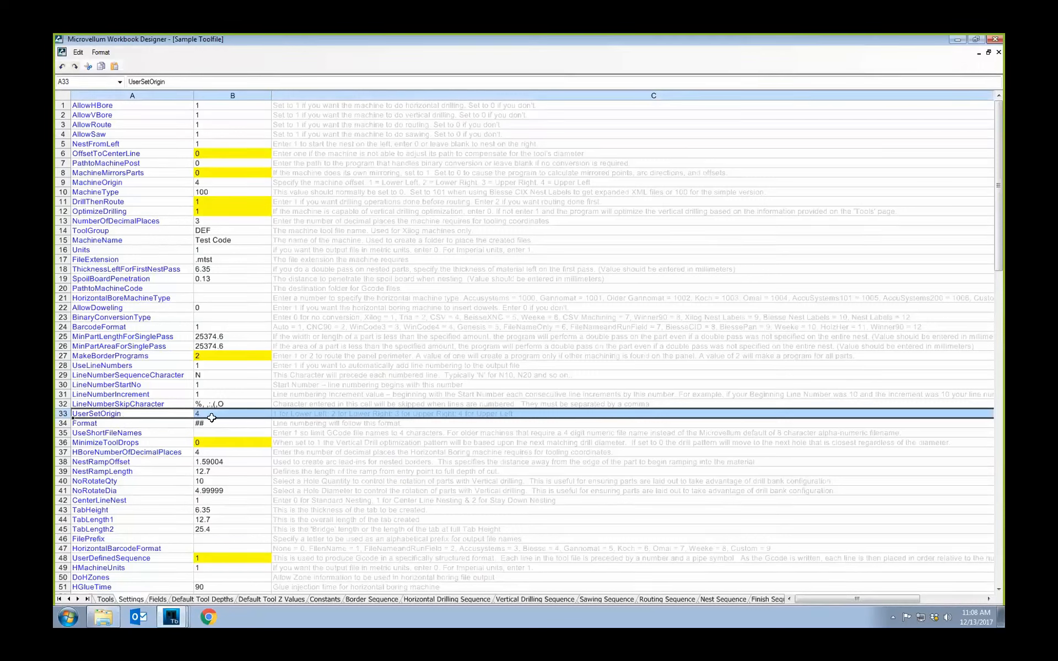
left_click(339, 416)
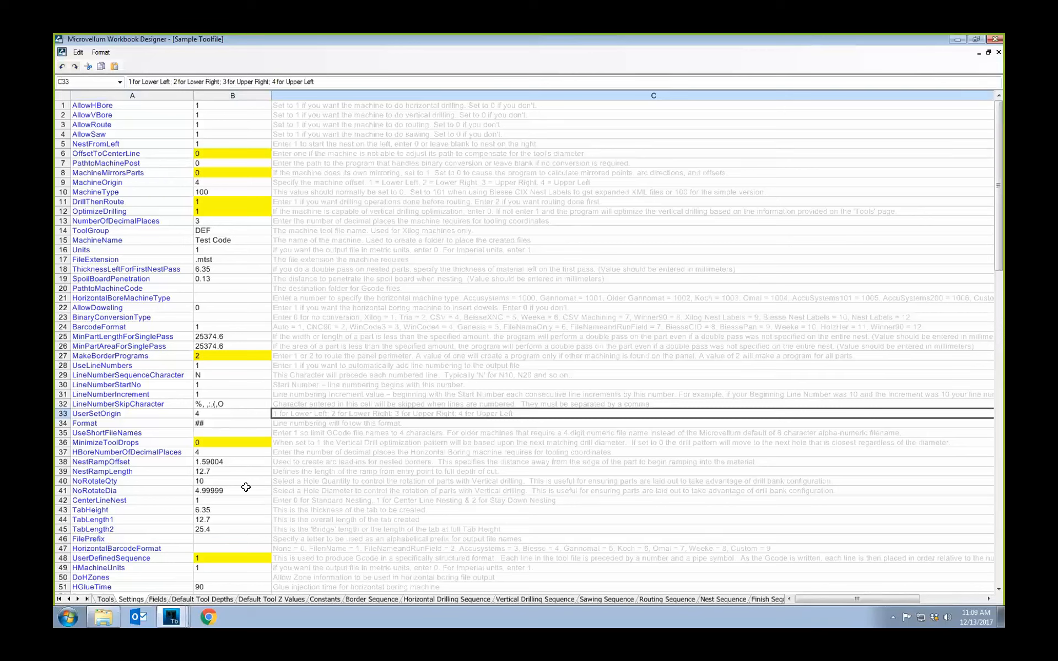
left_click_drag(181, 410, 201, 413)
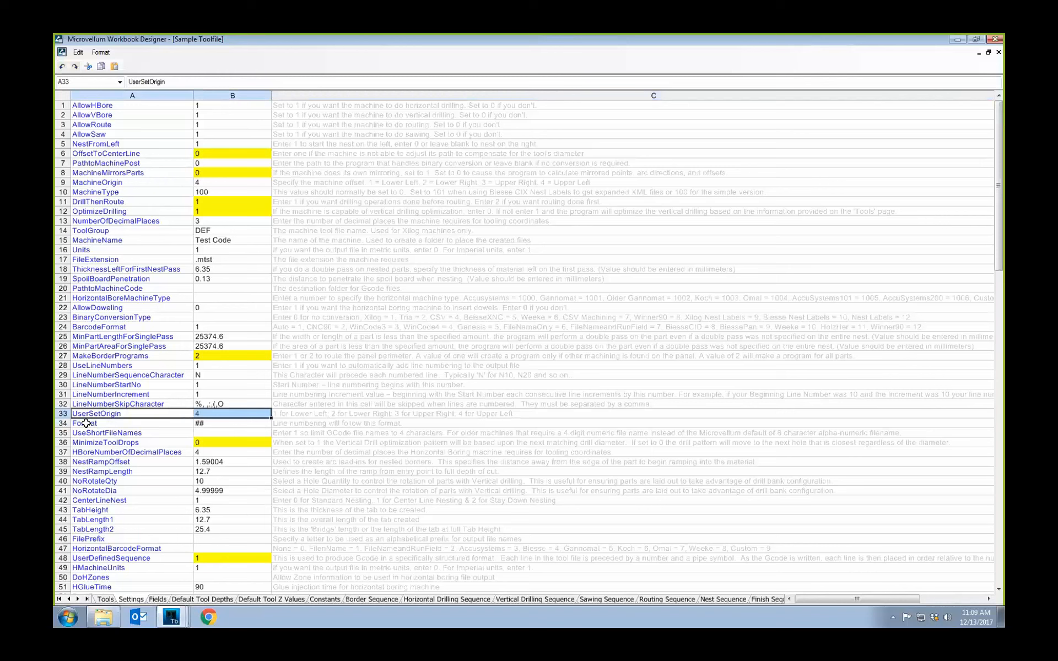
left_click(202, 414)
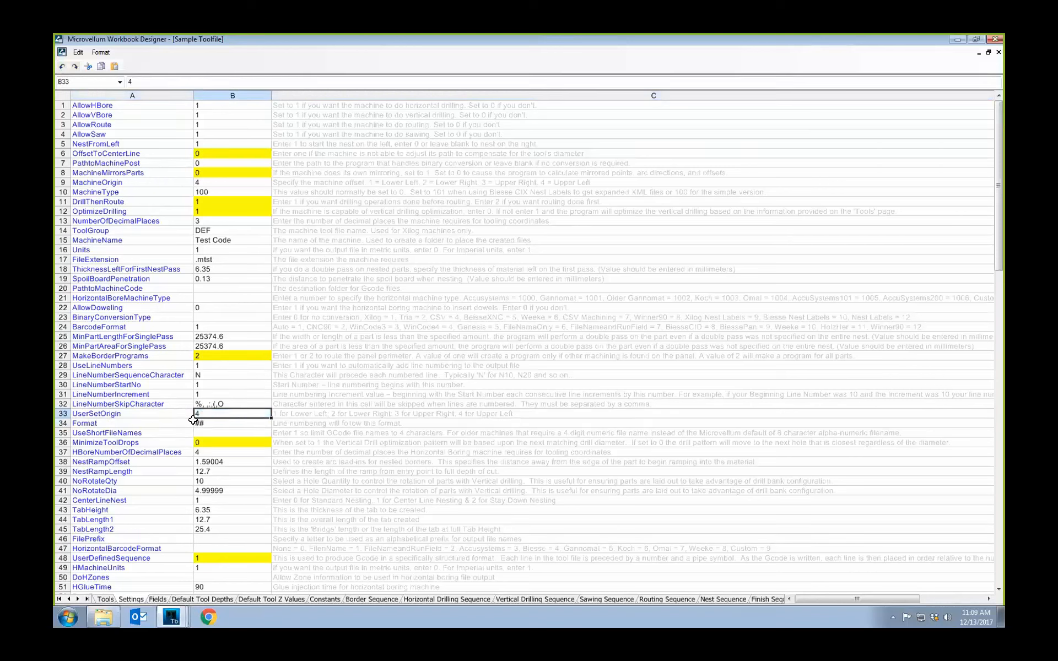
left_click(125, 414)
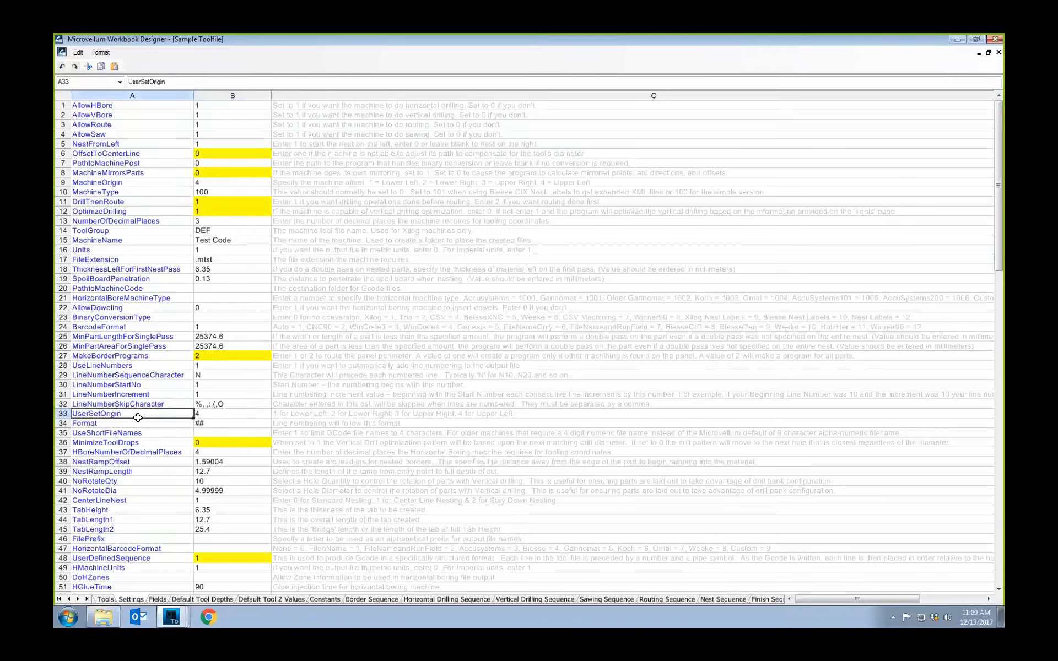
left_click(212, 415)
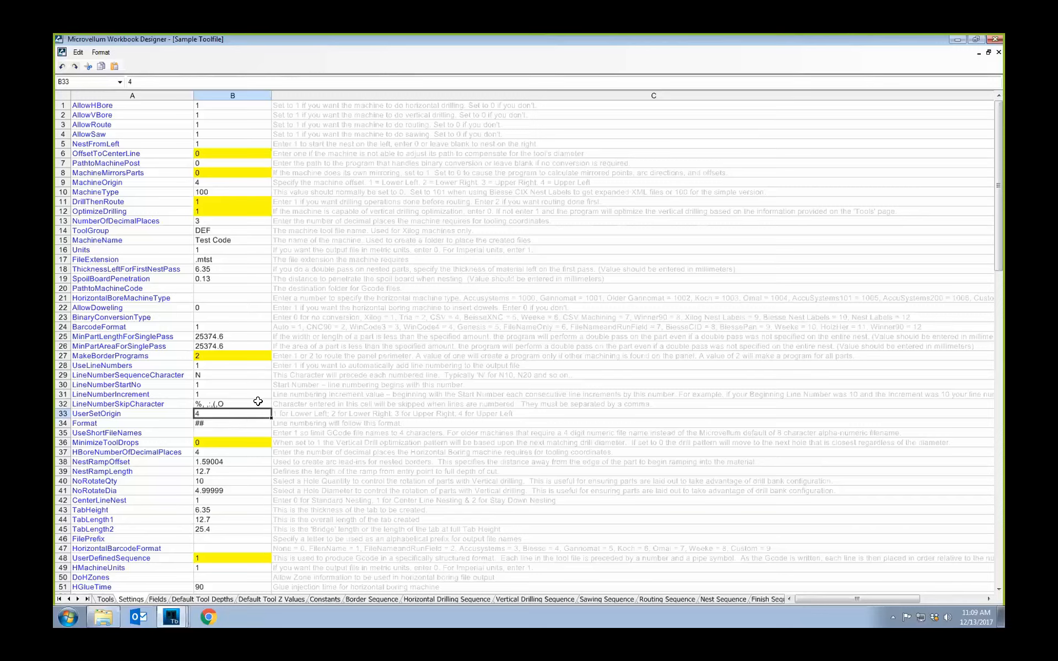
Step: Find the ReverseToolComp (RUNFACE6) setting in row 130 of the Settings sheet and examine its value
scroll(264, 408, "down", 20)
scroll(251, 469, "down", 12)
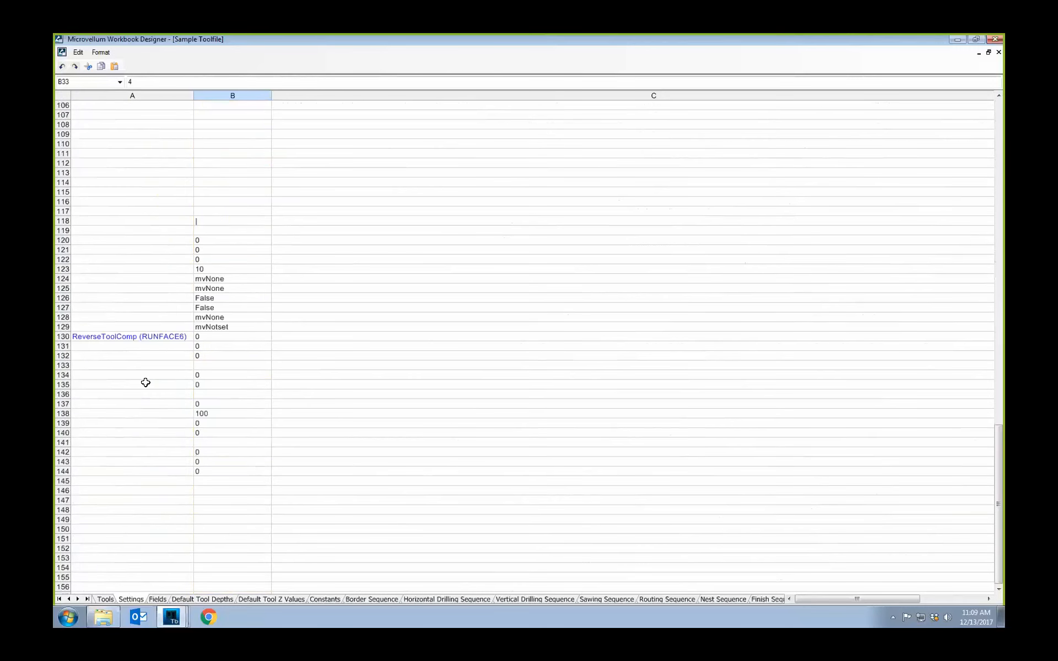
left_click(61, 336)
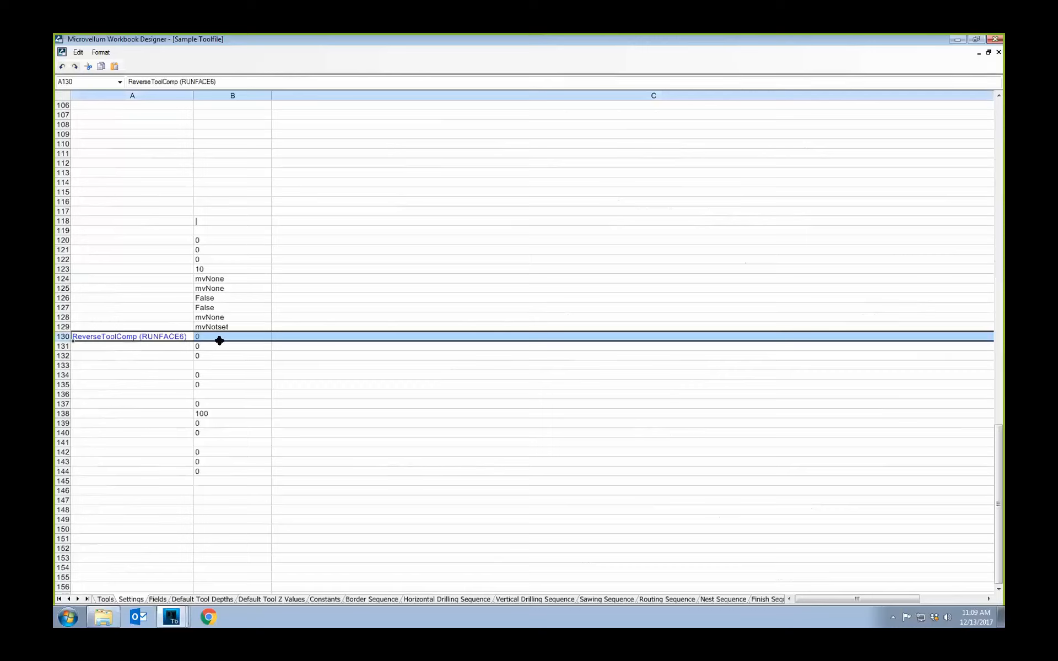
left_click(175, 337)
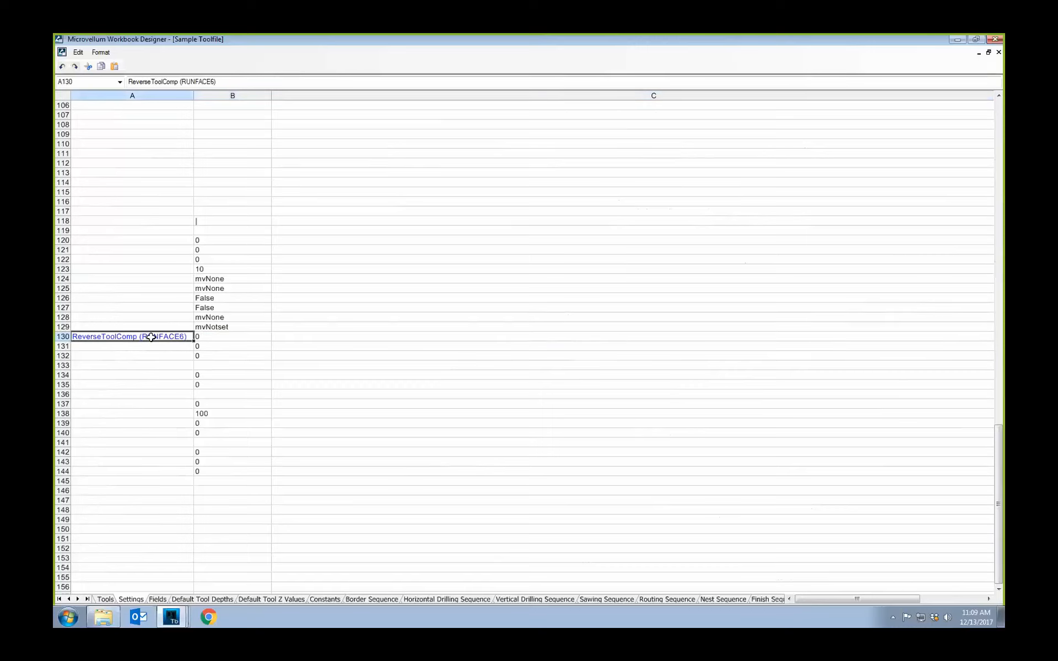
left_click(207, 339)
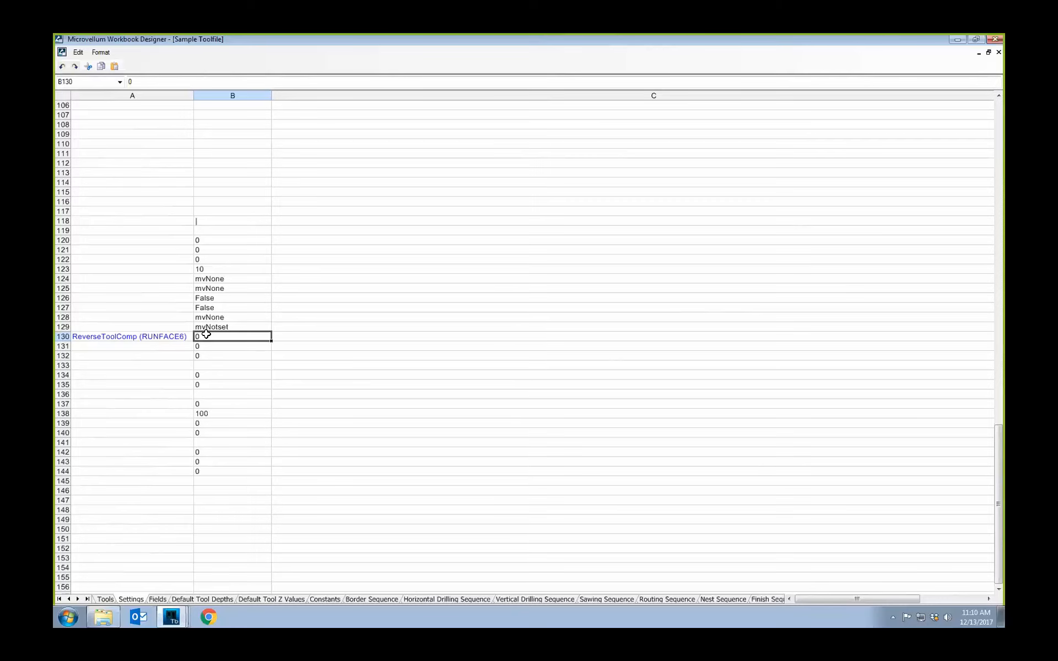
Step: Review the earlier rows of the Settings sheet and close the tool file without saving changes
scroll(203, 276, "up", 20)
scroll(255, 275, "up", 9)
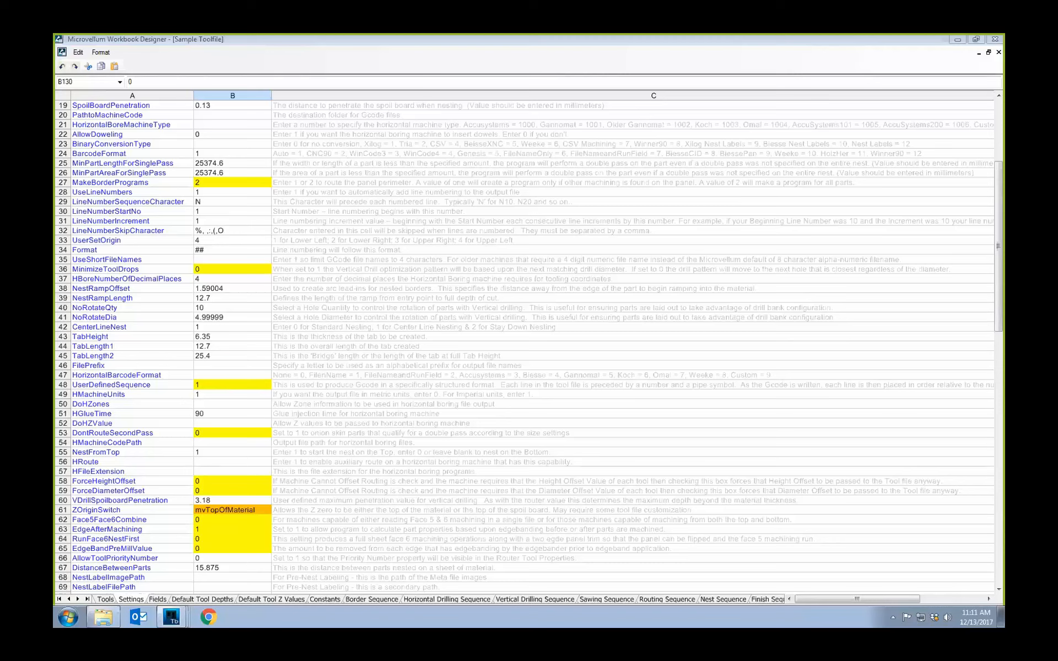
left_click(989, 41)
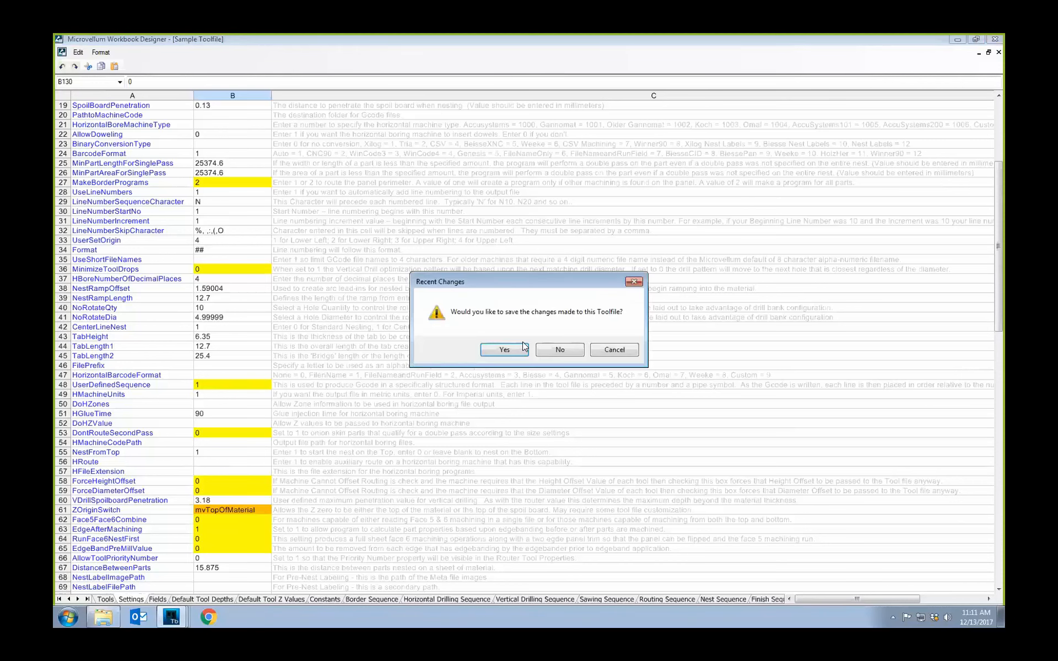
left_click(559, 349)
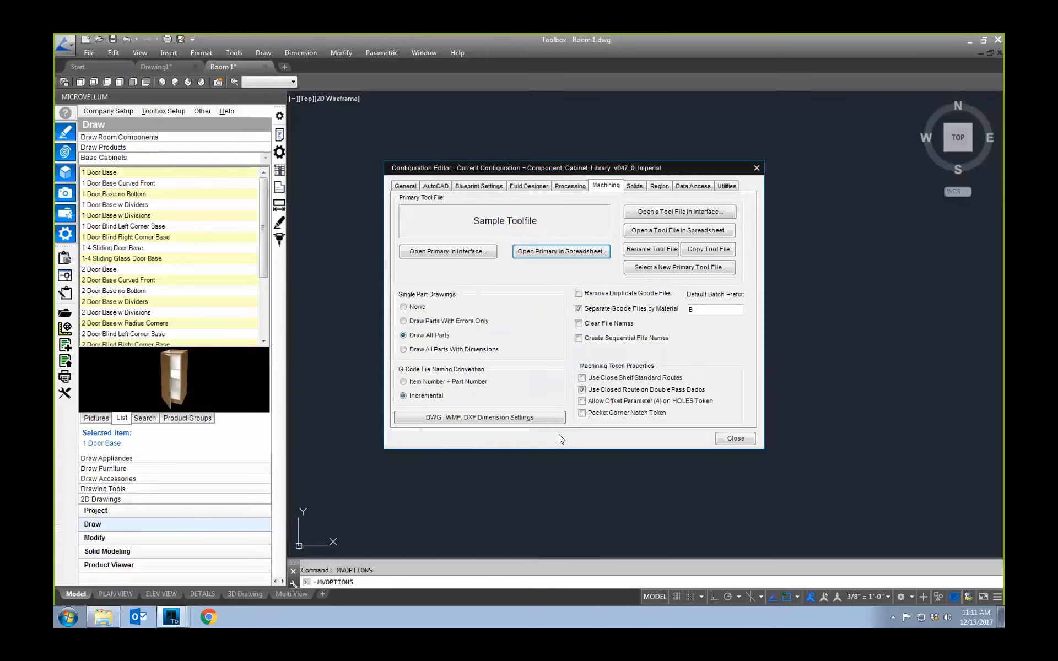
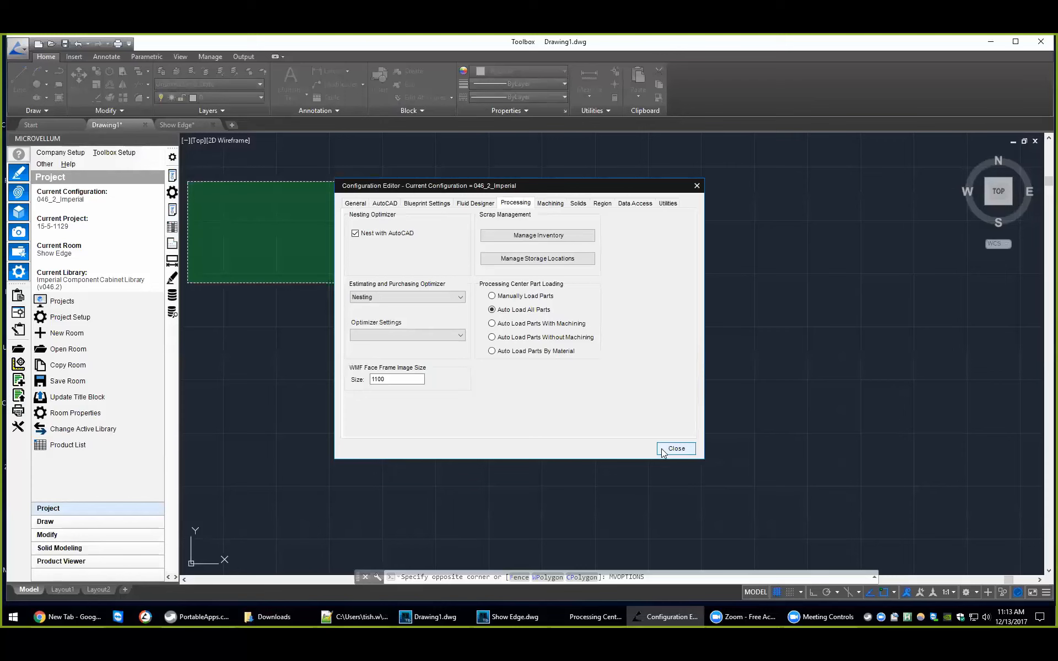
Step: Close the Configuration Editor and Processing Center, and open the SalemWood work order dated 10_27_2017 for processing
left_click(676, 448)
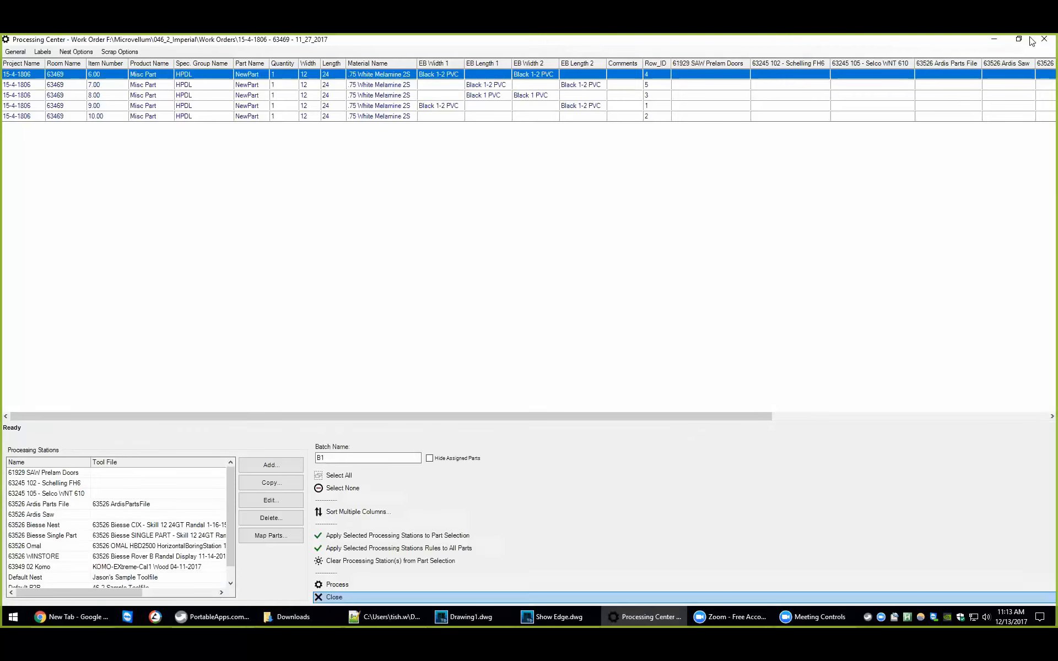
left_click(1044, 39)
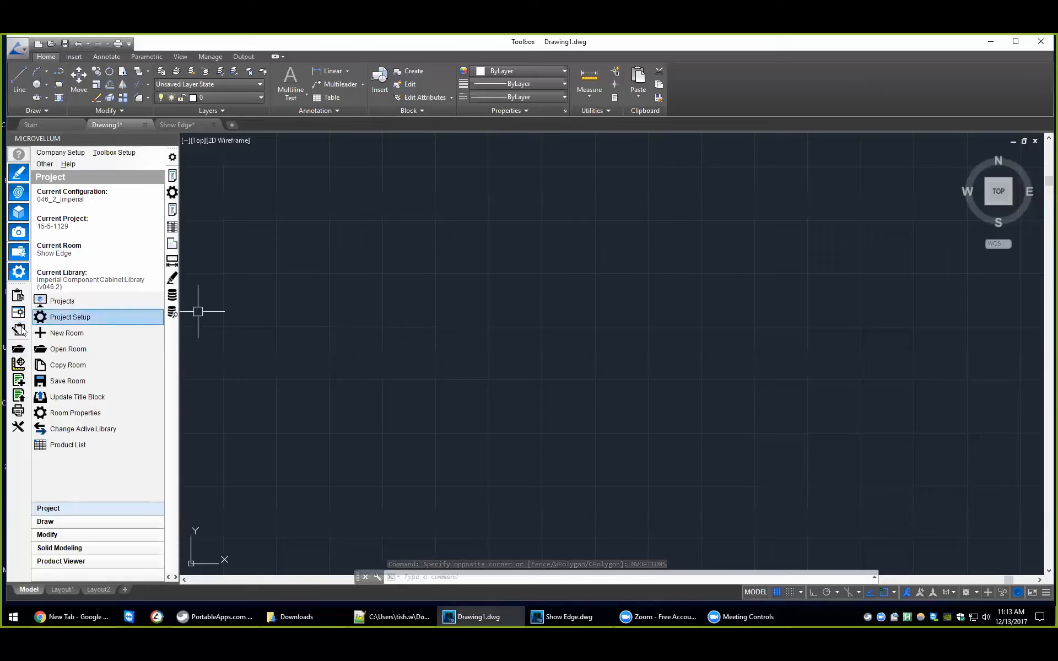
double_click(388, 230)
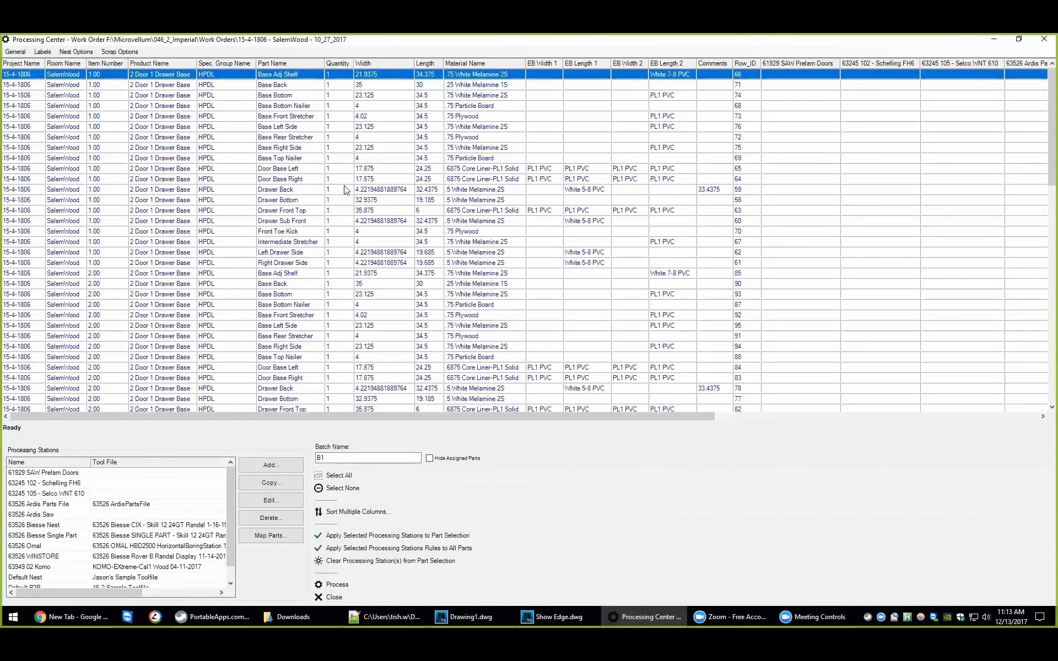
Step: Assign the parts from item 1.00's Drawer Back through item 2.00's Drawer Back to the 63526 Biesse Single Part station and close the Processing Center
left_click_drag(346, 189, 338, 388)
left_click(205, 536)
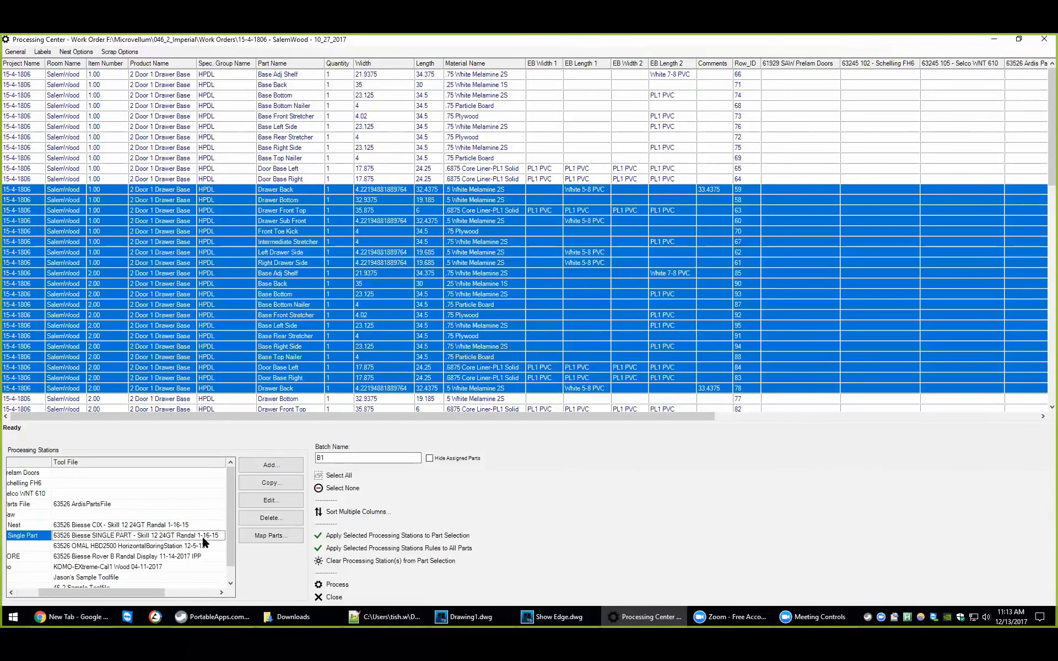
left_click(340, 537)
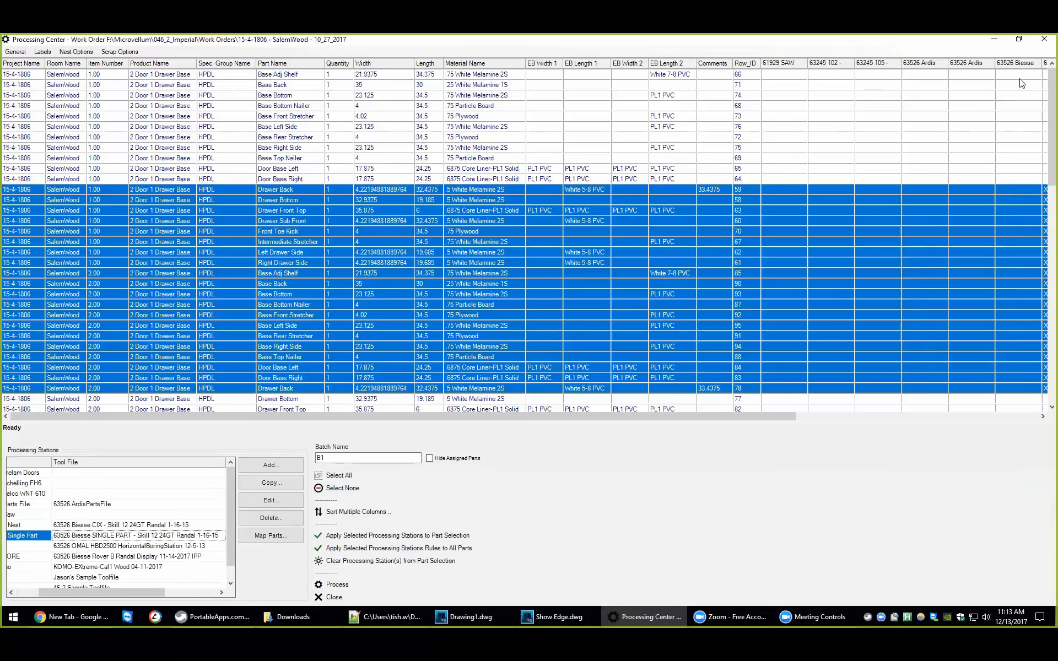
left_click(1043, 39)
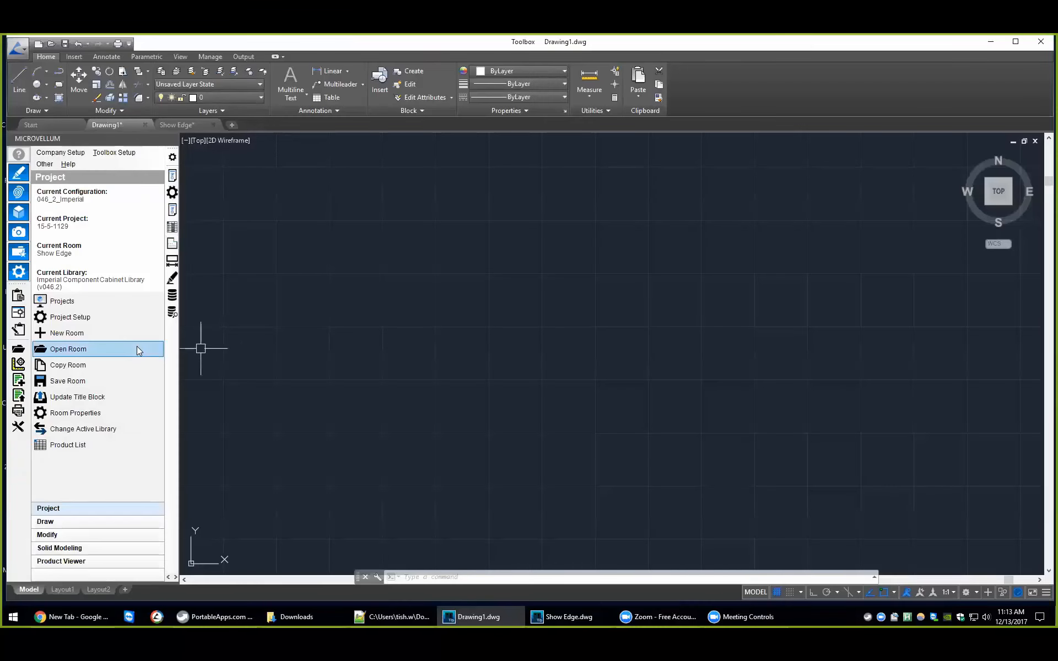
Step: Examine the recent work orders and the full work order list, and close the selection without choosing one
left_click(70, 333)
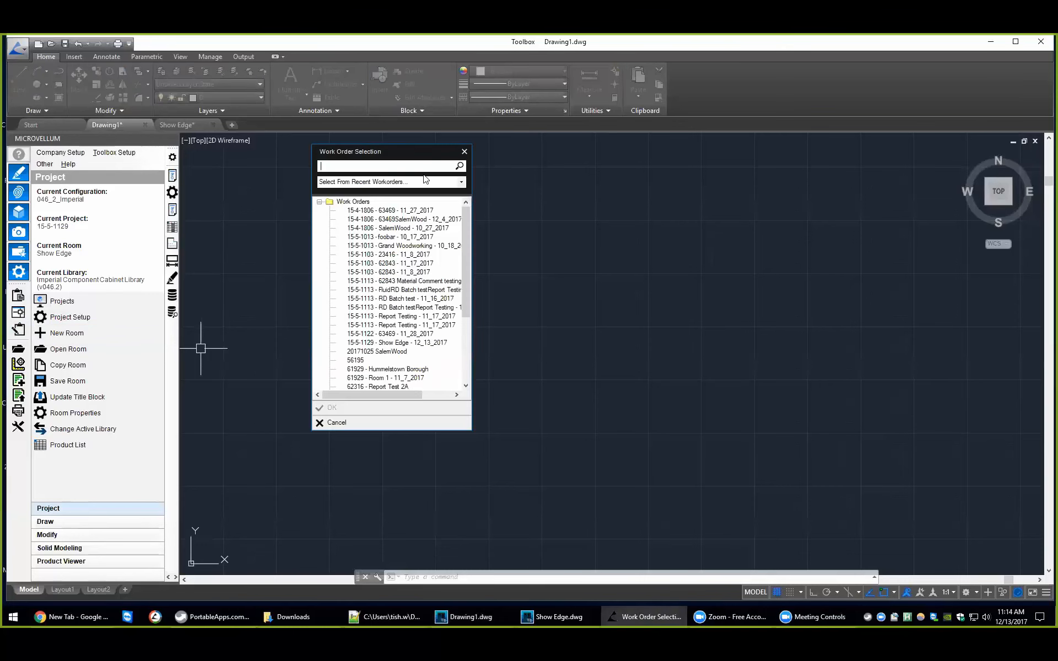
left_click(462, 182)
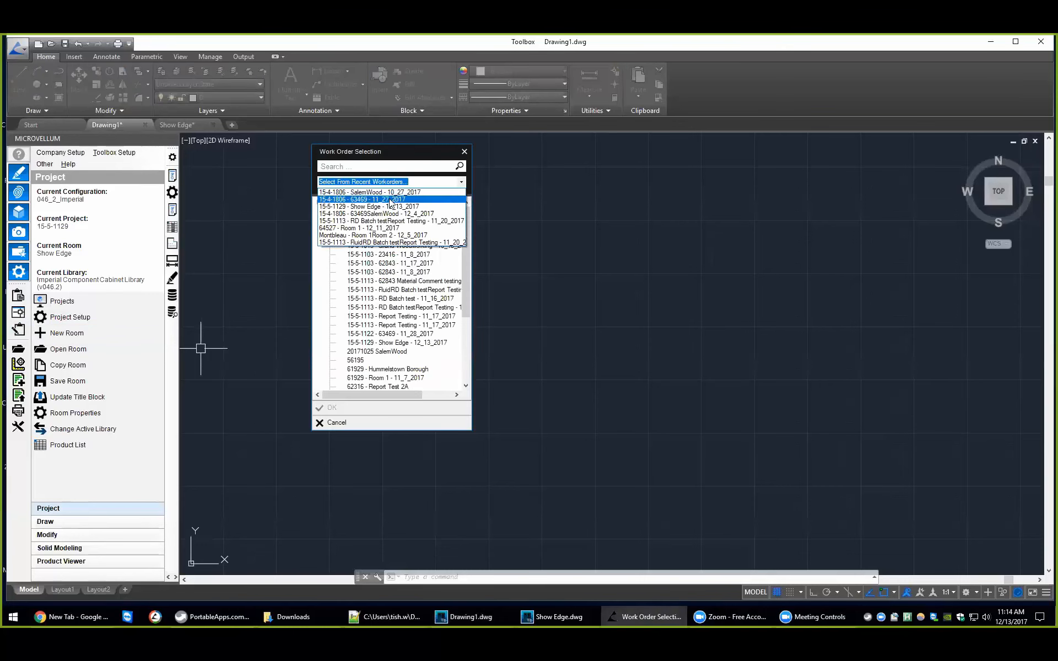
left_click(429, 181)
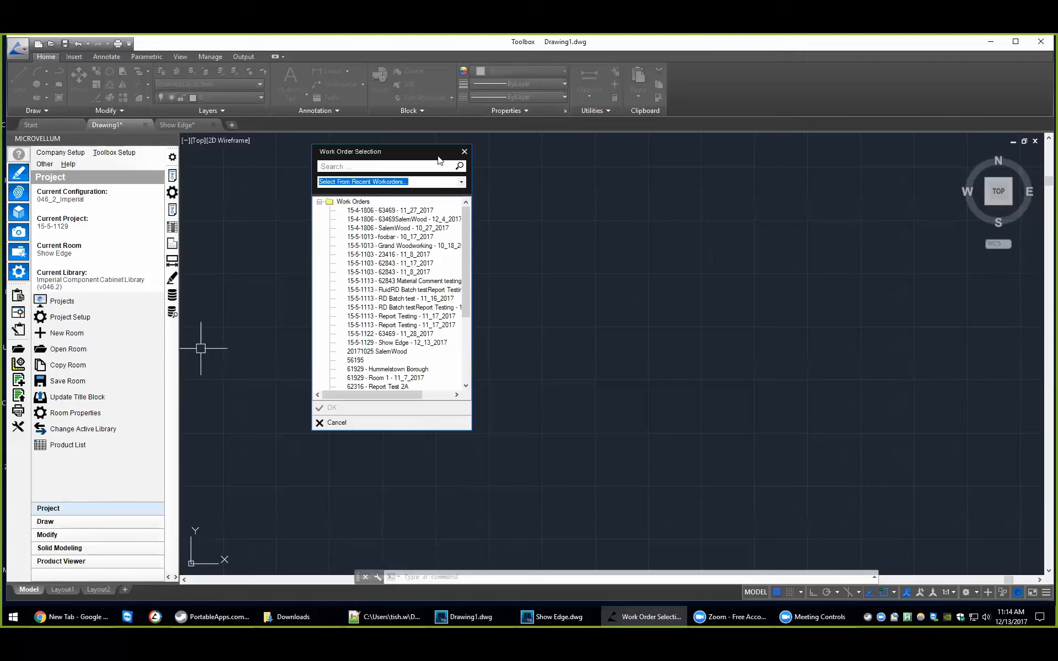
mouse_move(466, 216)
left_mouse_down()
mouse_move(464, 274)
mouse_move(474, 208)
mouse_move(466, 309)
mouse_move(461, 219)
left_mouse_up()
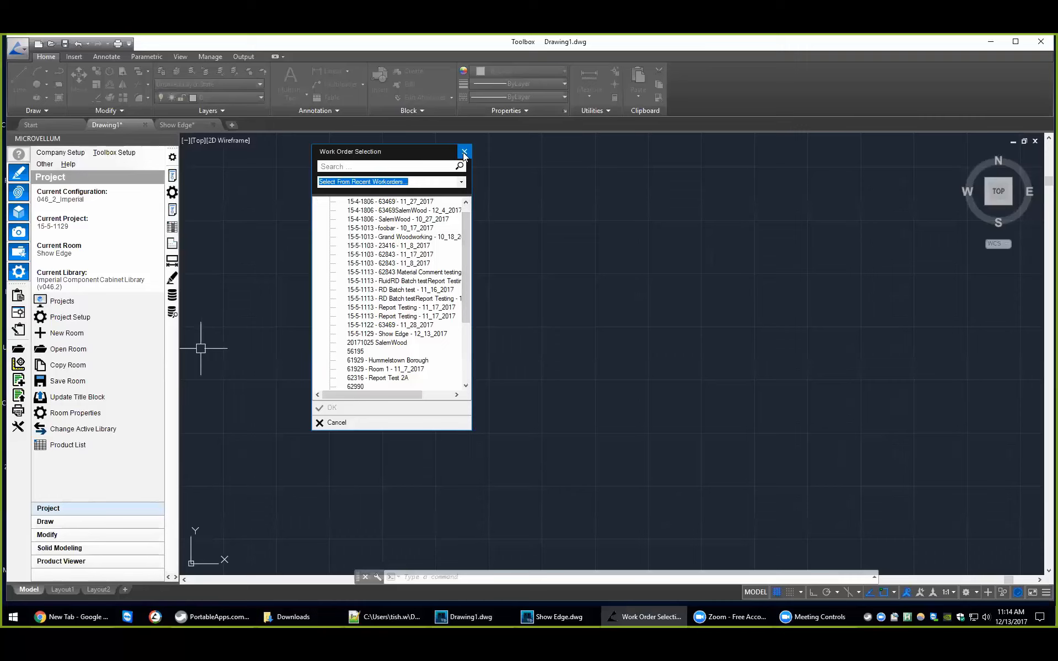
left_click(463, 182)
left_click(463, 183)
left_click(464, 151)
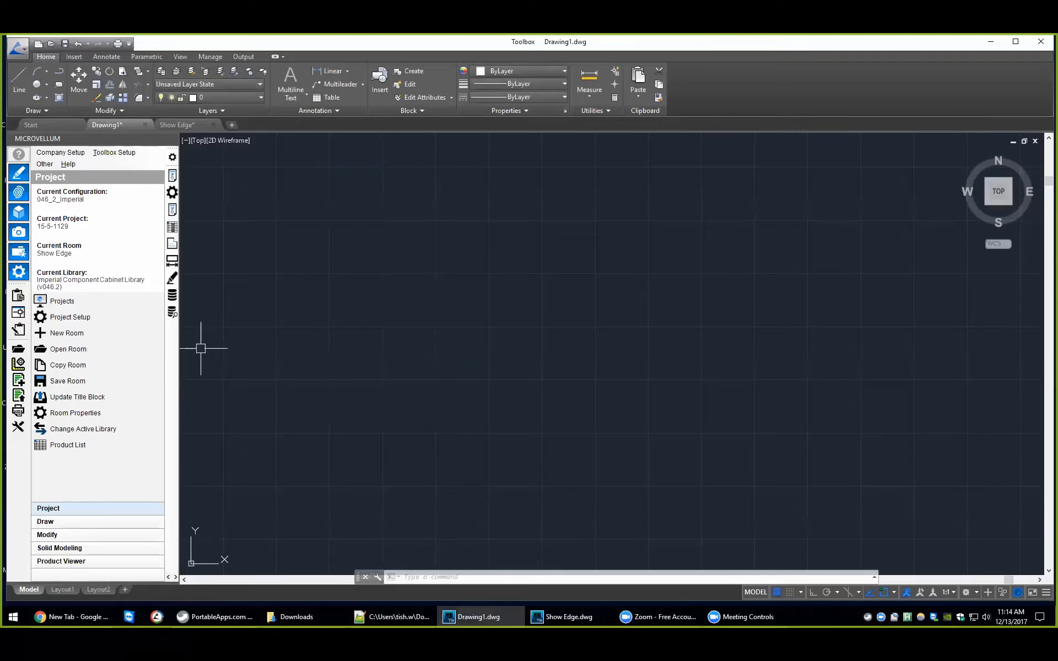
Step: Examine the list of recent projects and close the project selection without switching projects
left_click(87, 302)
left_click(626, 225)
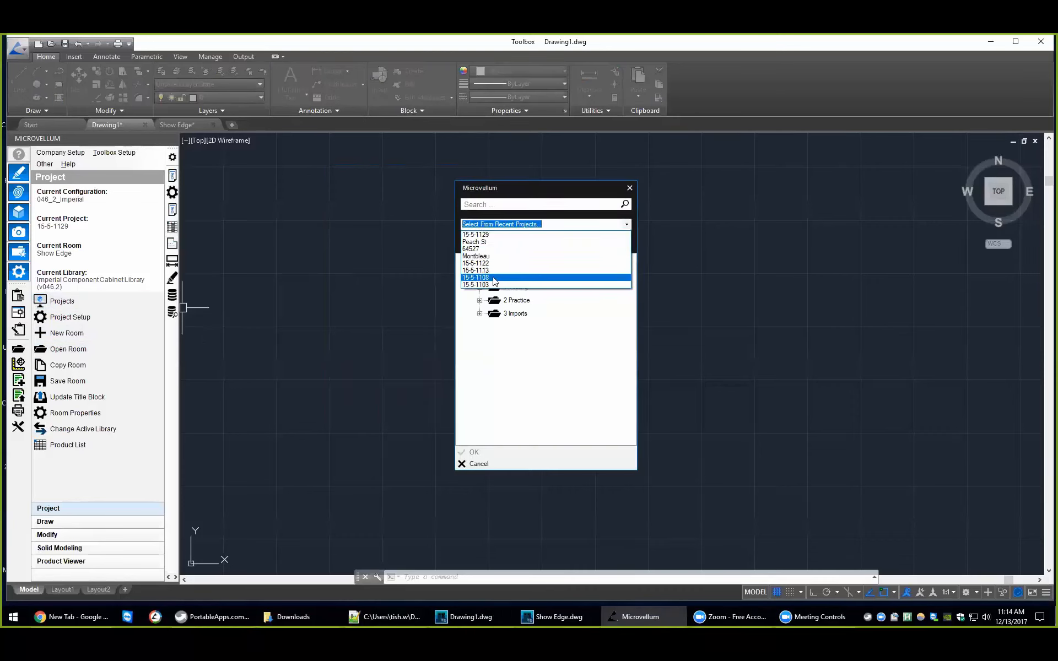
left_click(630, 188)
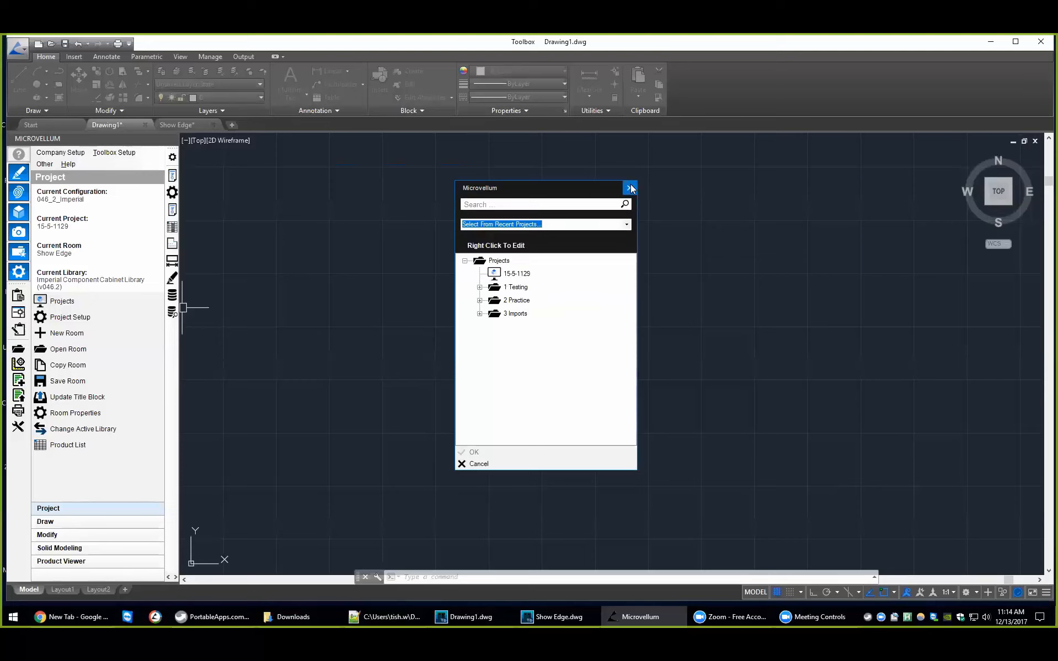
left_click(631, 188)
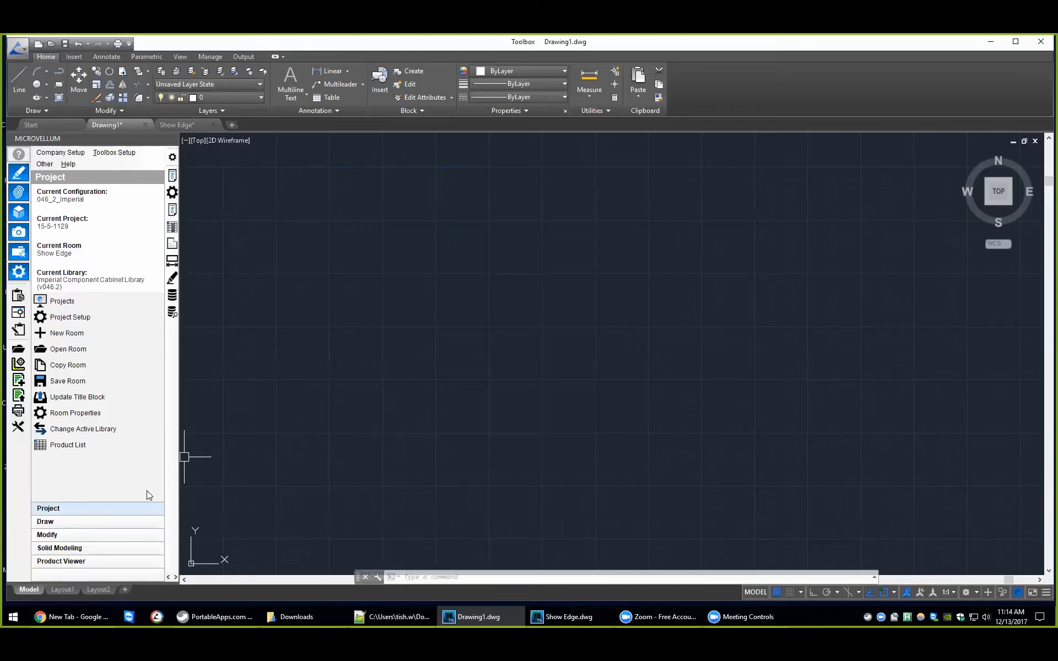
Step: Open the placed part label report designer and select Part Labels (Nest4x1SheetF5&F6-1540) among the existing reports
left_click(115, 152)
mouse_move(146, 395)
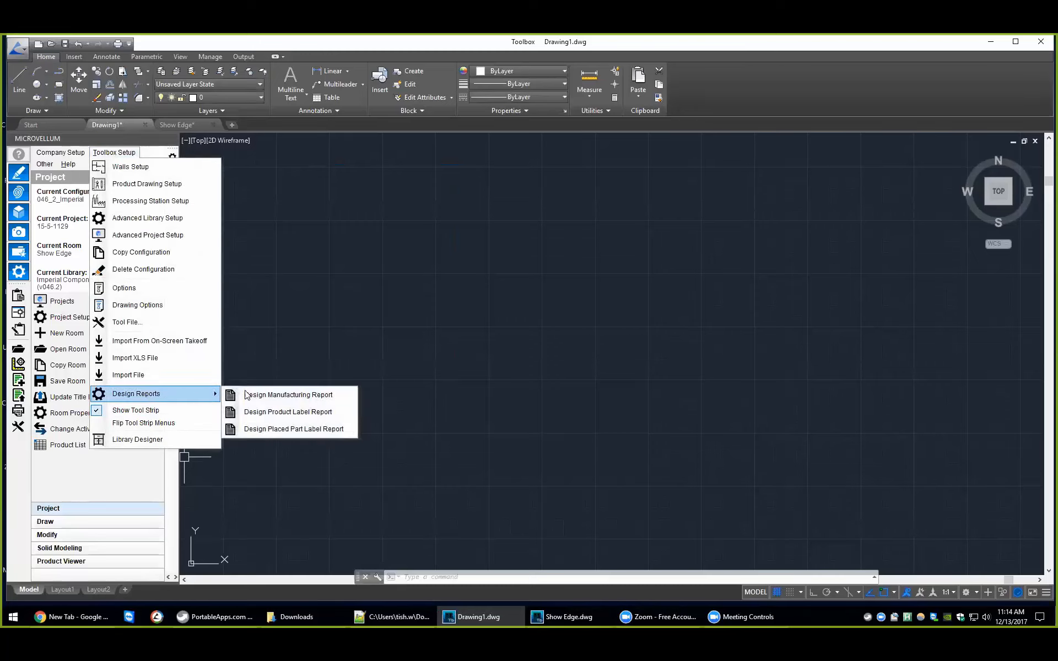
left_click(296, 431)
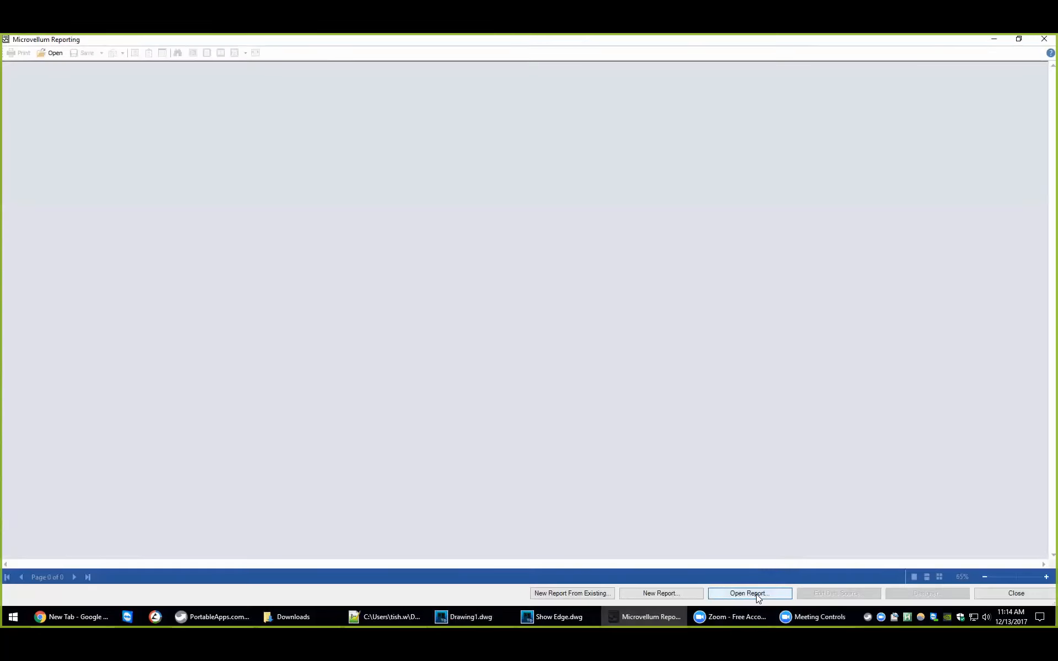
left_click(758, 598)
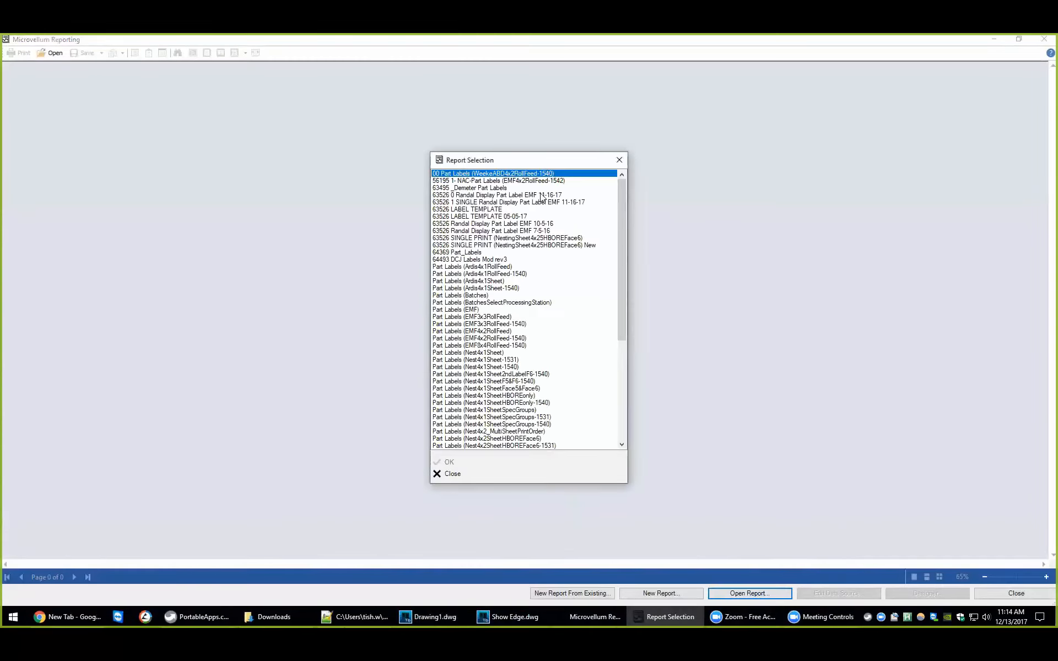
mouse_move(621, 201)
left_mouse_down()
mouse_move(616, 344)
mouse_move(620, 180)
left_mouse_up()
left_click_drag(478, 274, 490, 425)
mouse_move(487, 375)
left_mouse_down()
mouse_move(481, 235)
mouse_move(484, 381)
left_mouse_up()
scroll(620, 330, "down", 8)
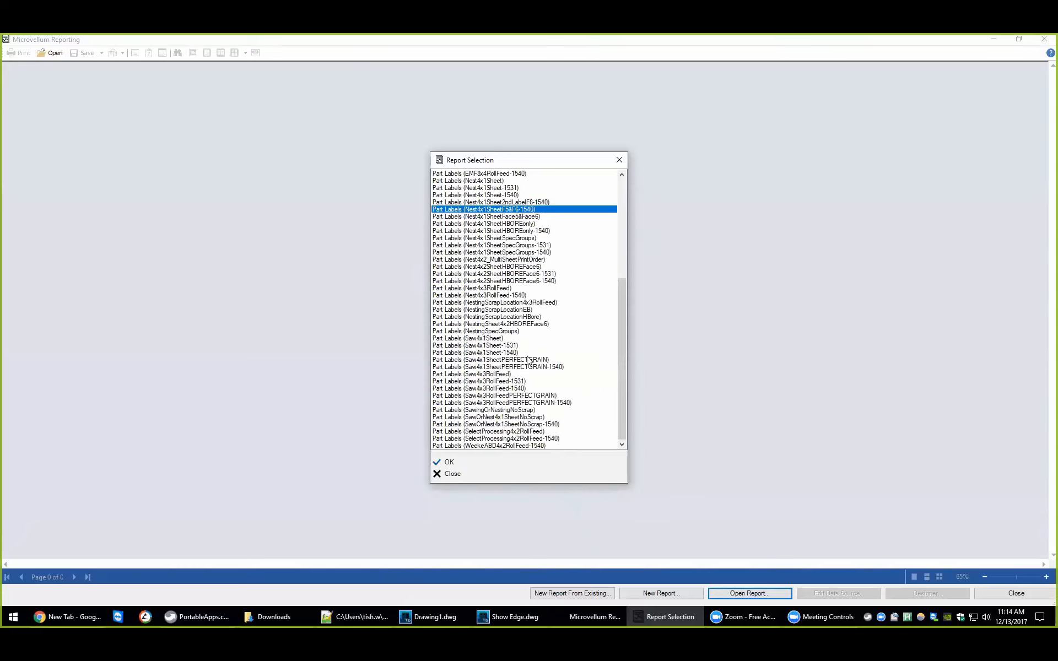
Step: Examine the selected label report's setup, including its category and Hide In Report List option, and close the reporting windows without changes
right_click(477, 211)
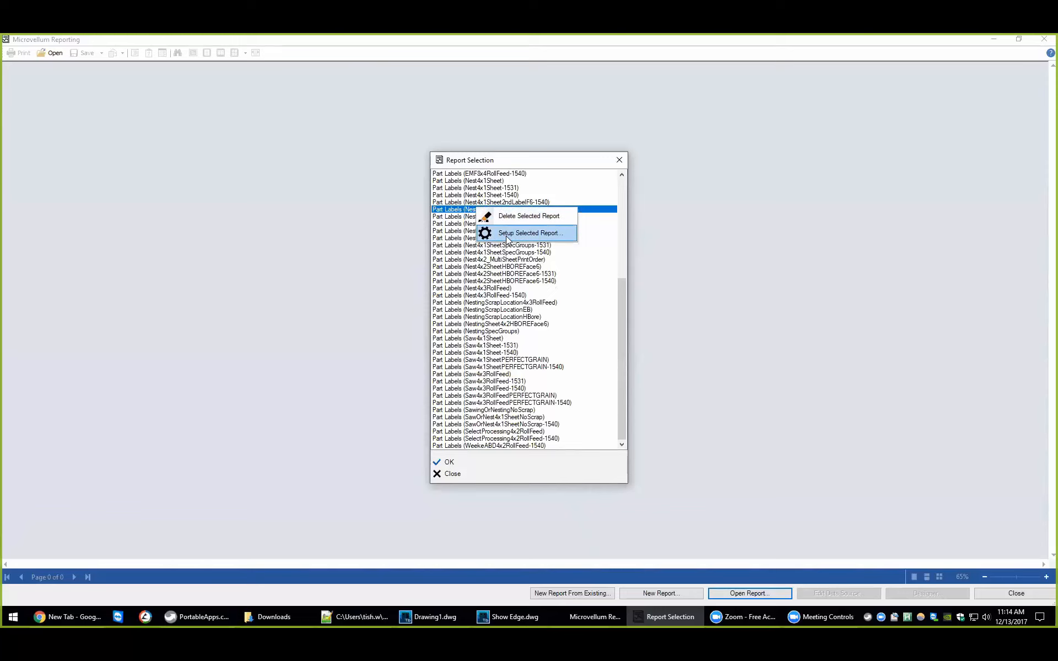
left_click(523, 233)
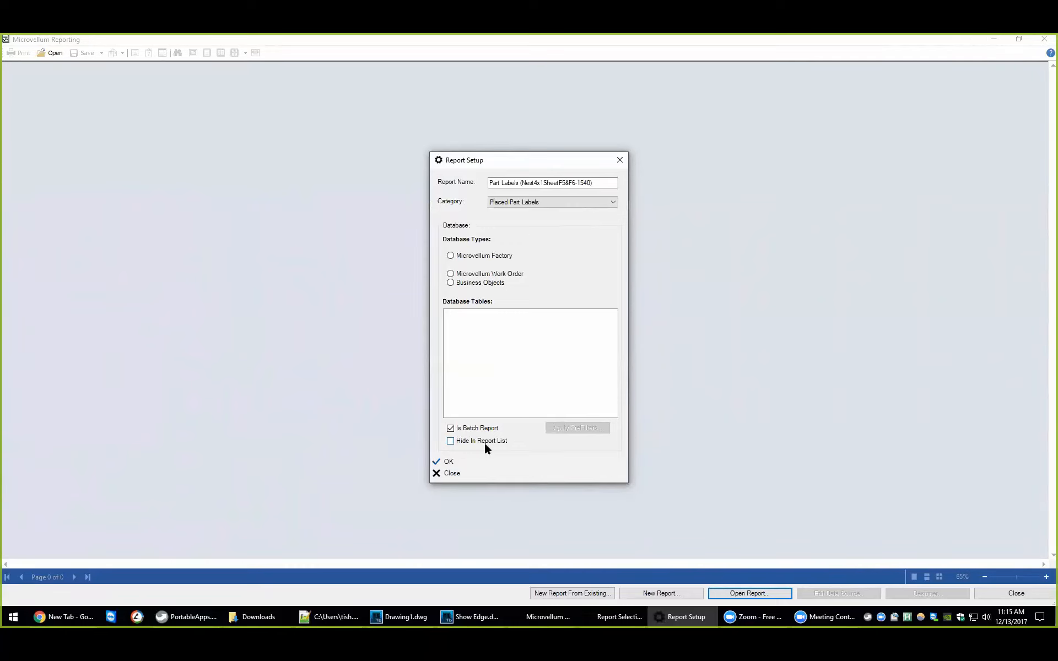
left_click(459, 476)
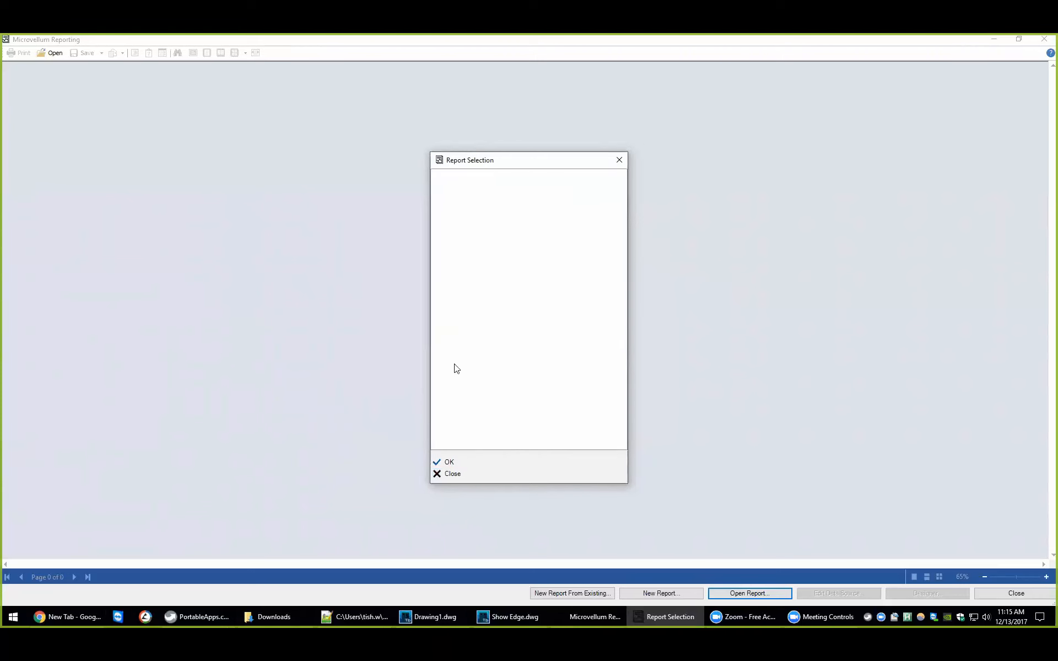
left_click(458, 476)
left_click(1022, 593)
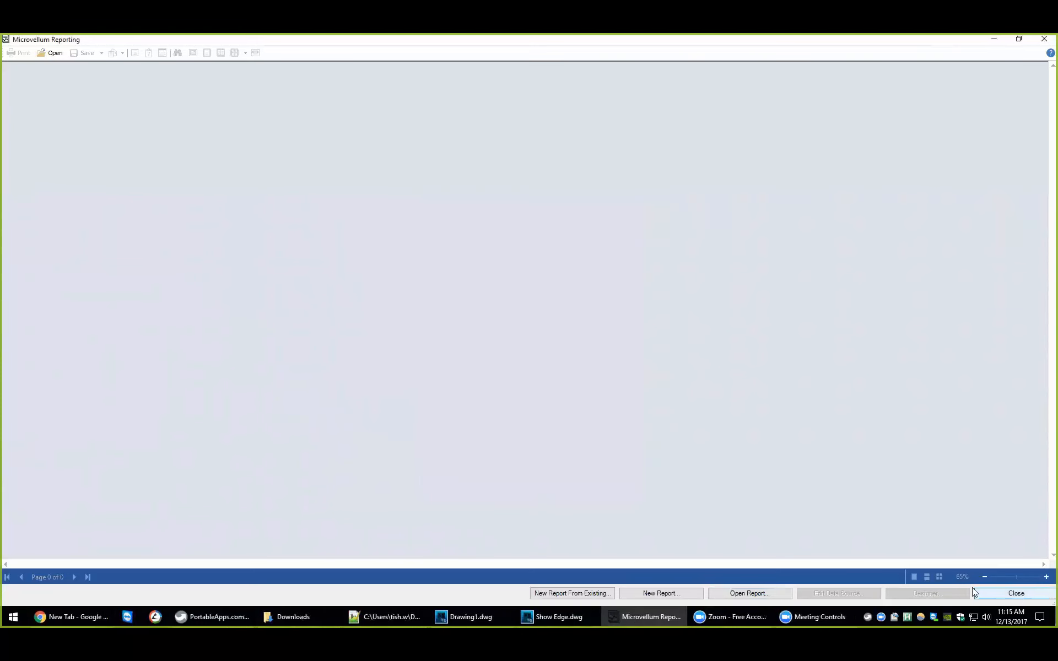
Step: Open the 62843 Material Comment testing work order, examine the available current part labels, and close the Processing Center
left_click(23, 332)
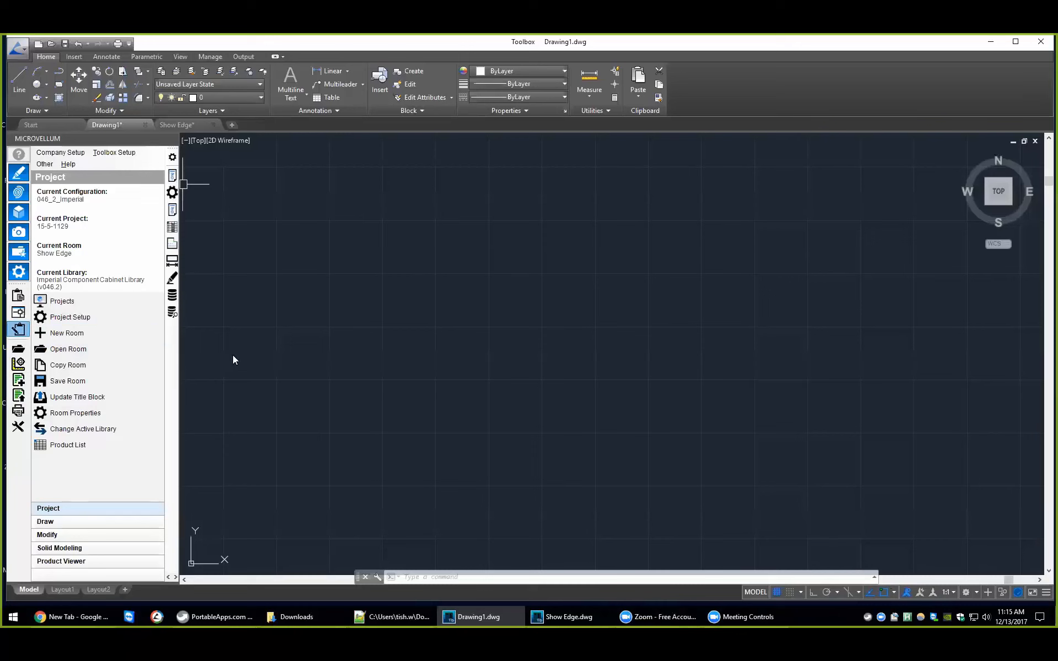
double_click(368, 285)
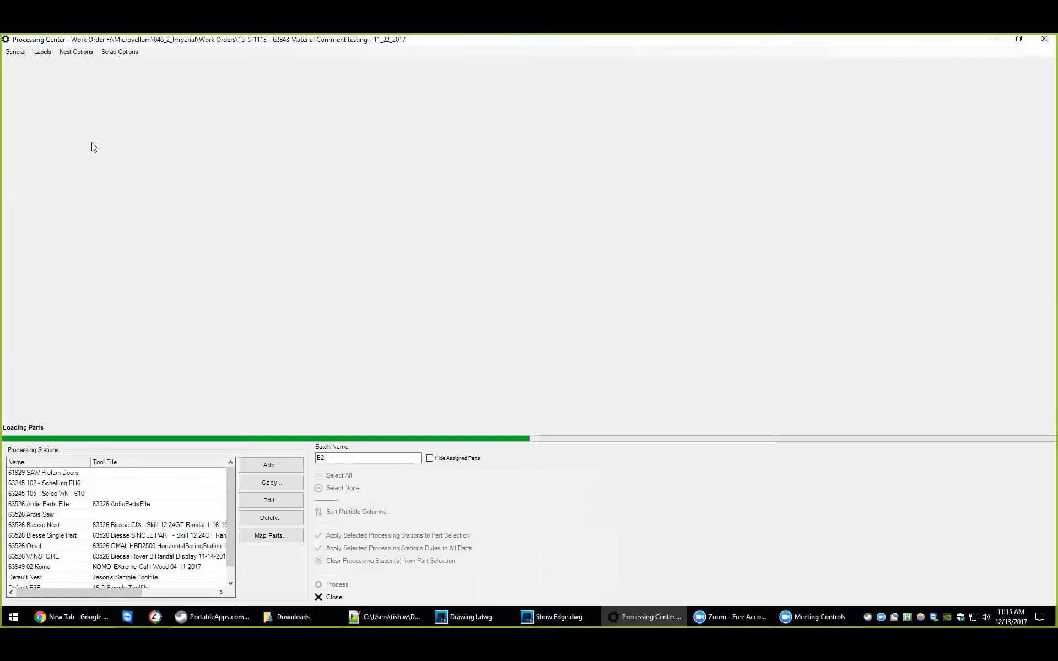
left_click(45, 51)
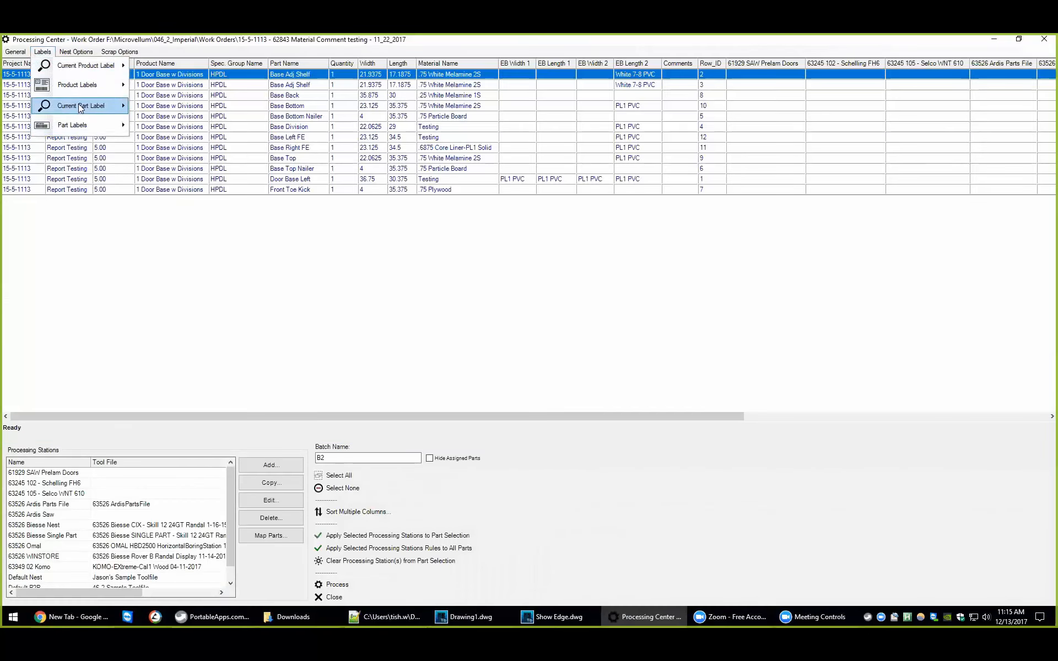
mouse_move(82, 105)
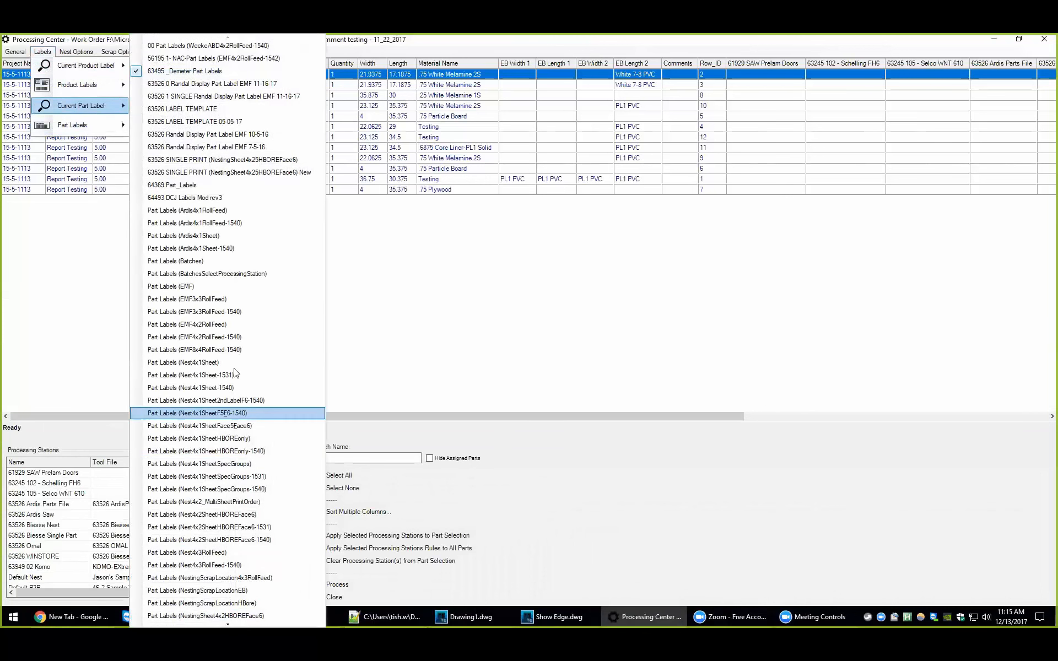
left_click(417, 225)
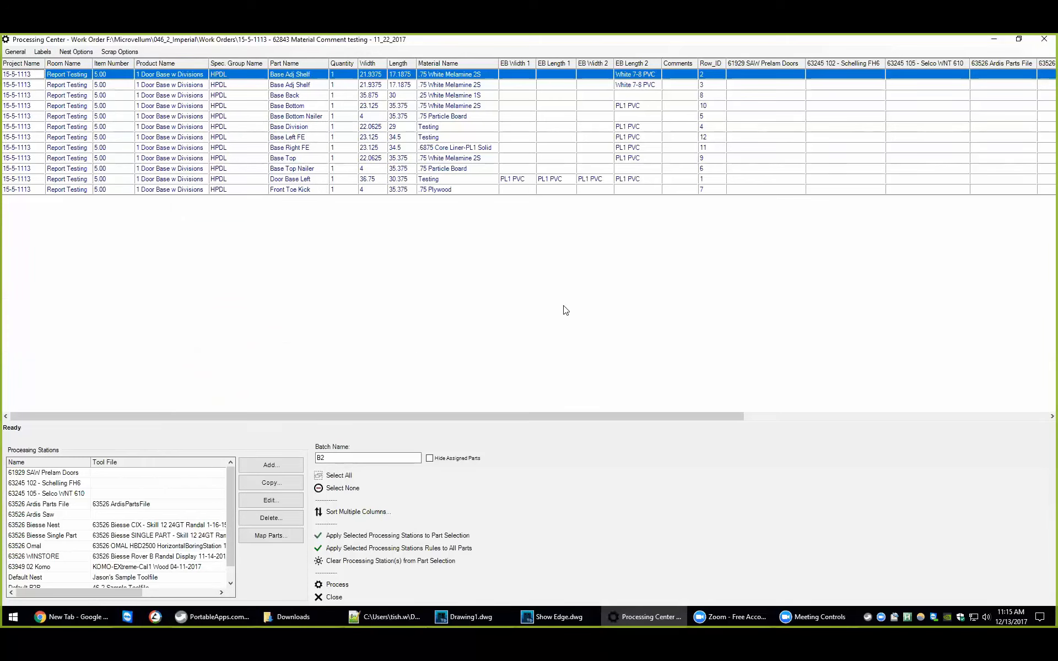
left_click(1044, 39)
Step: Open the Database Utilities from the current configuration's options
left_click(116, 153)
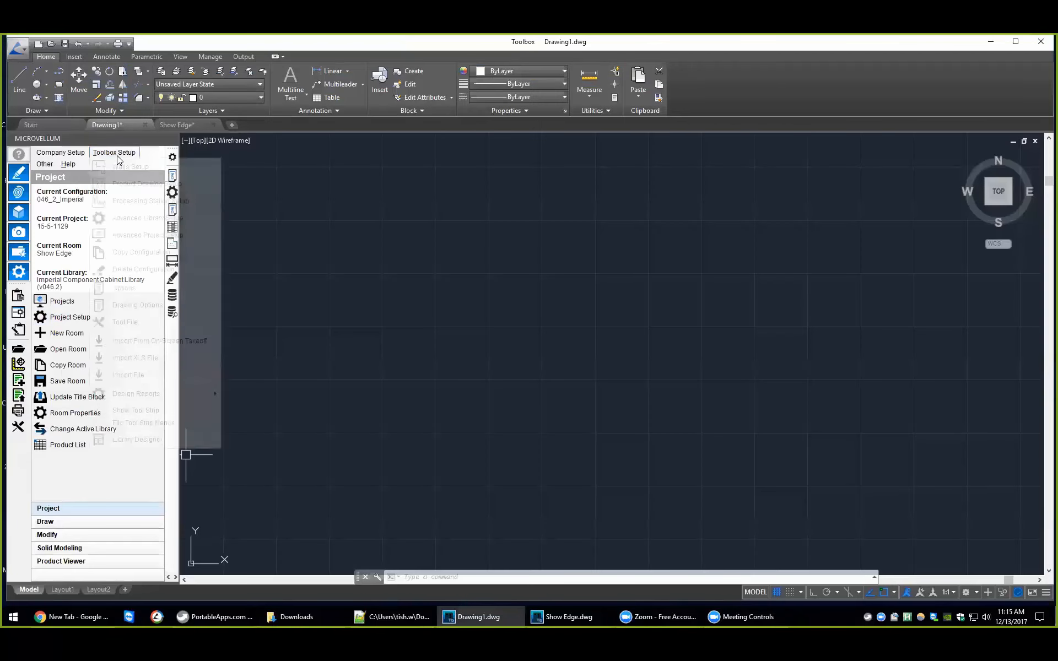
left_click(136, 291)
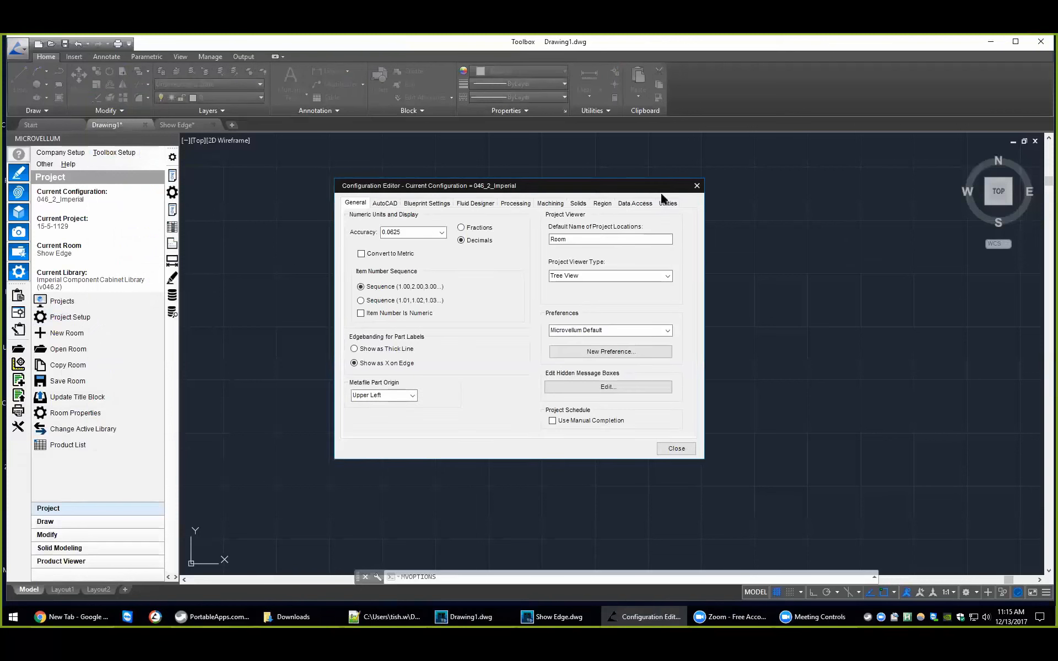
left_click(665, 203)
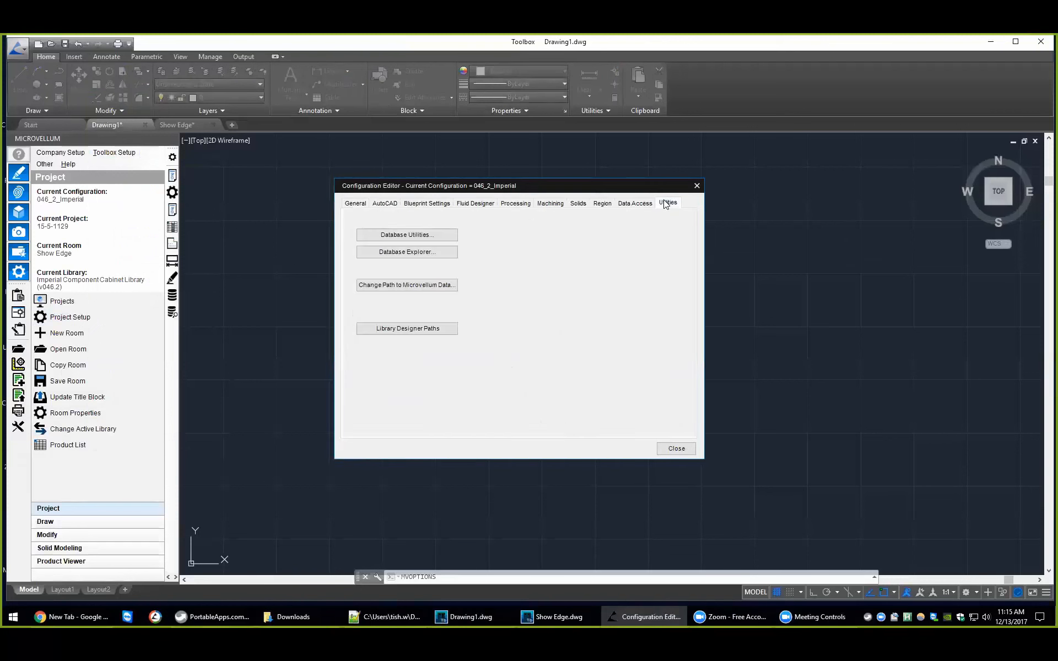
left_click(425, 236)
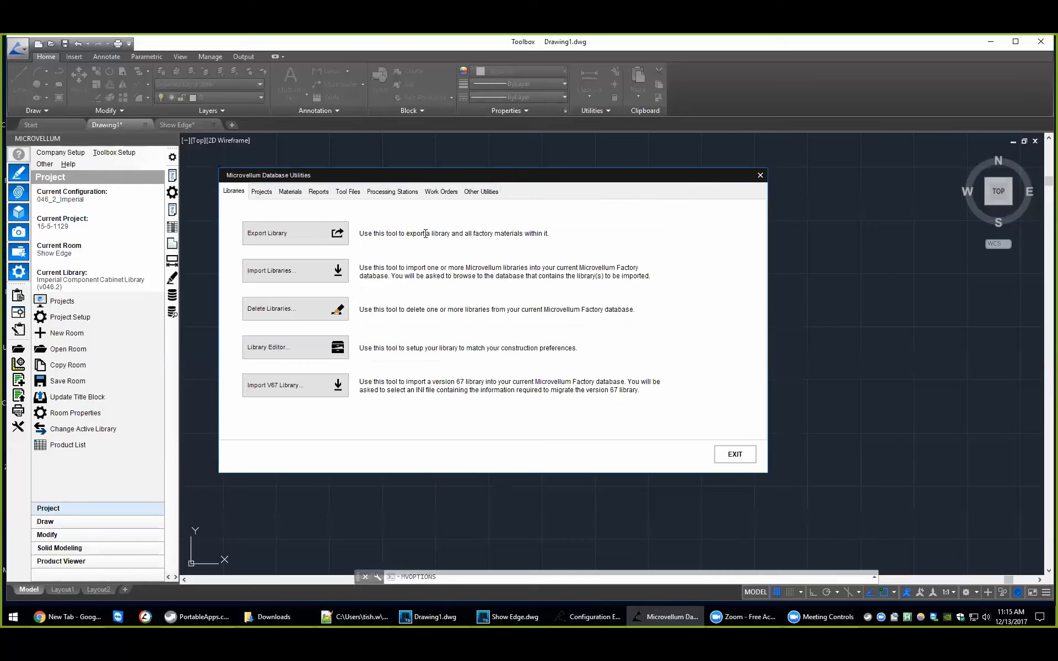
Step: Review the database import and export tools for reports, tool files, work orders, processing stations and projects
left_click(318, 192)
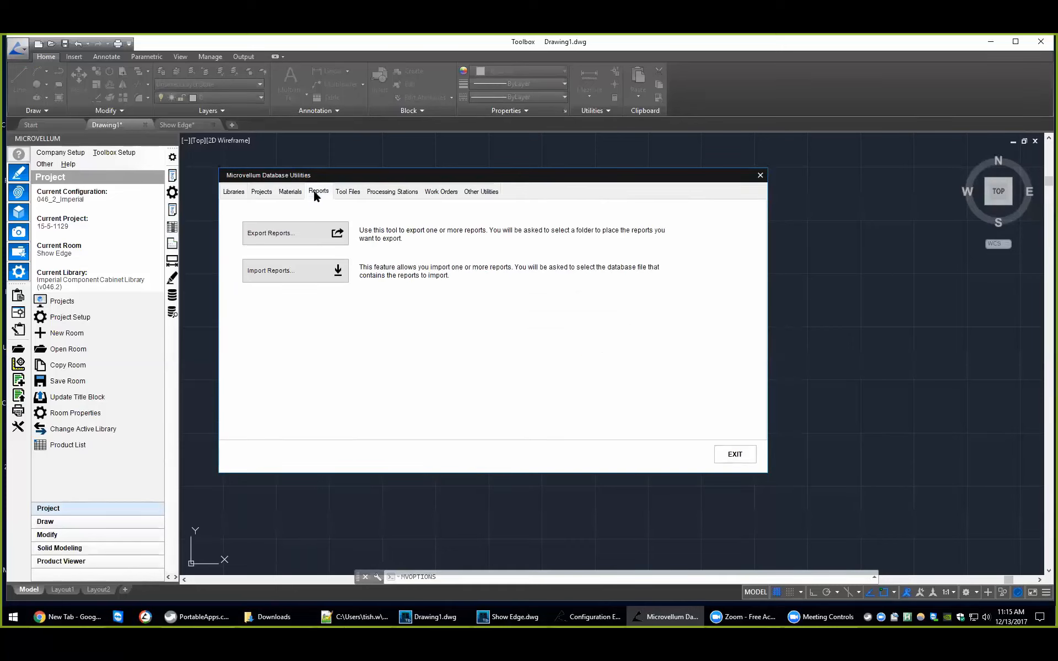
left_click(348, 192)
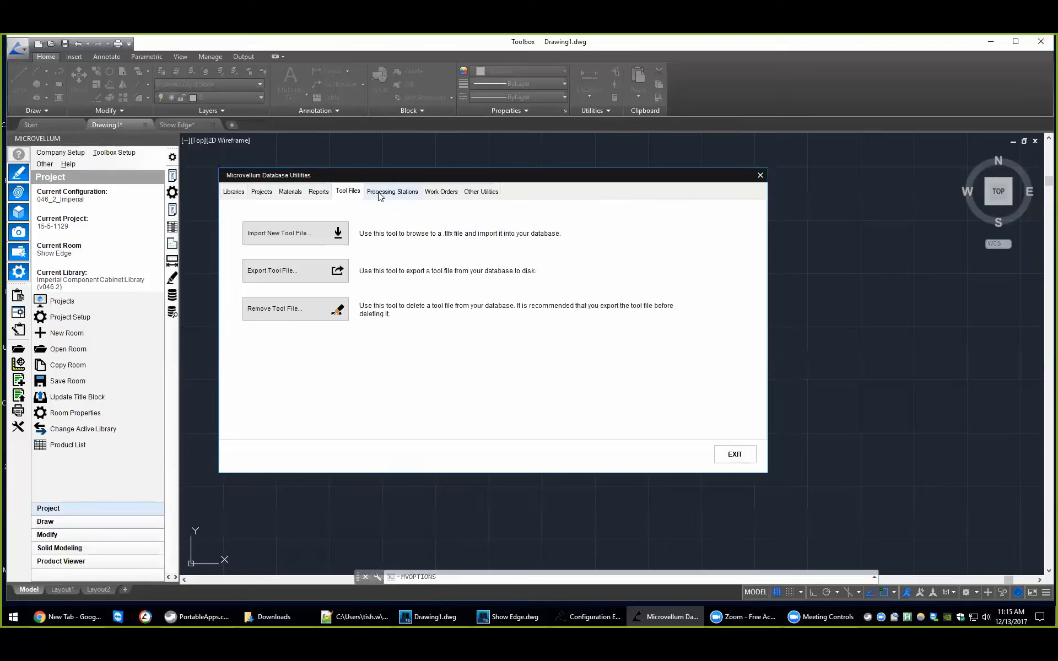
left_click(445, 193)
left_click(350, 193)
left_click(385, 192)
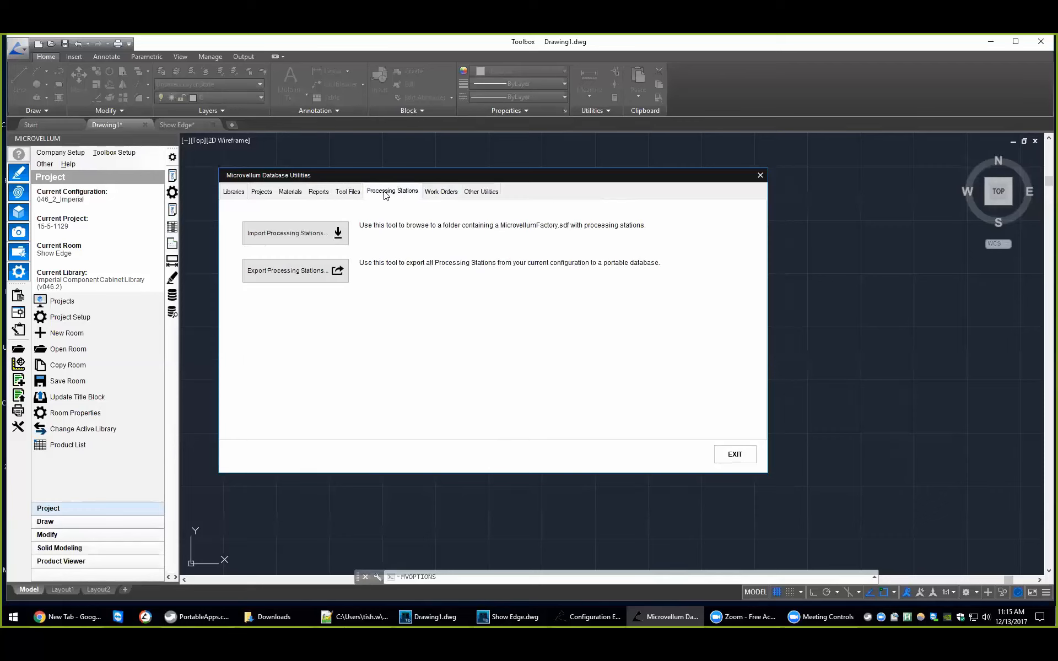
left_click(263, 193)
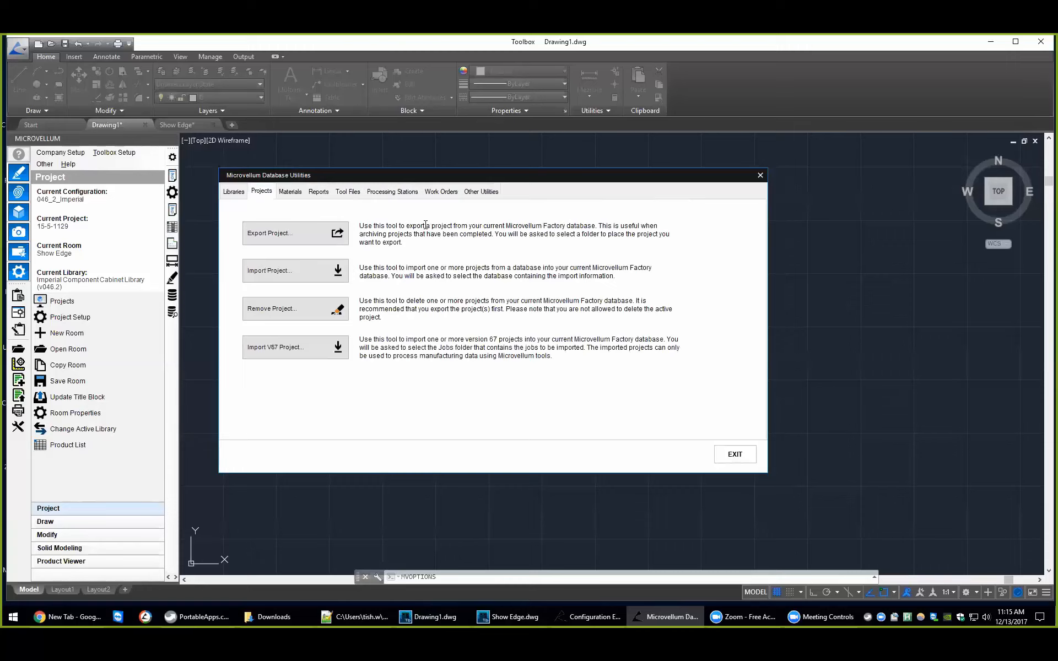
Step: Review the database tools for tool files and processing stations, and close the Database Utilities and the options
left_click(351, 194)
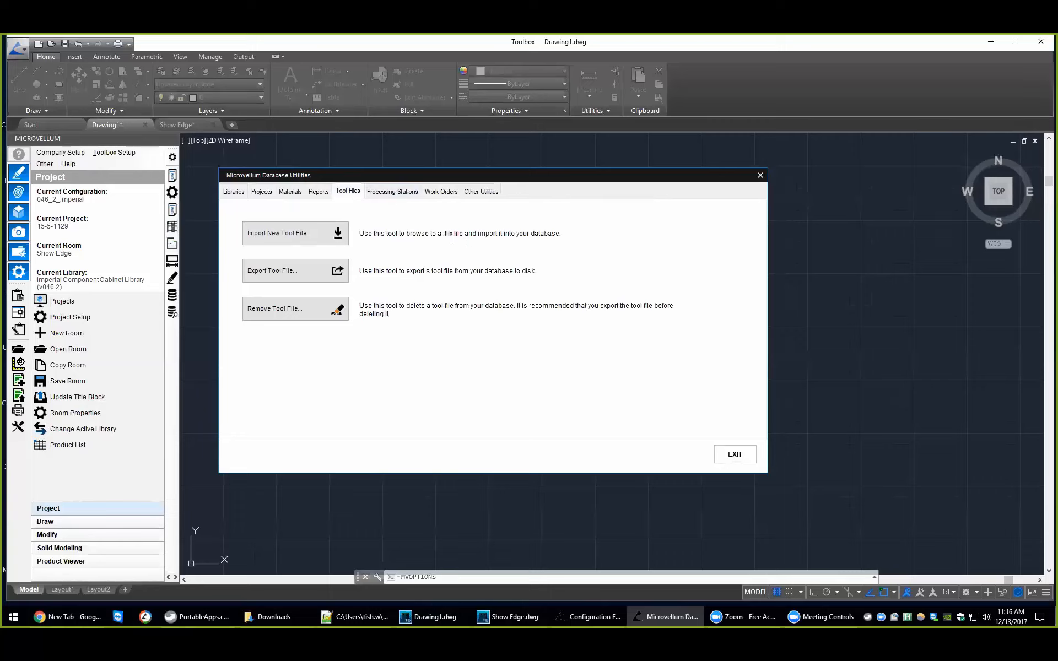
left_click(396, 192)
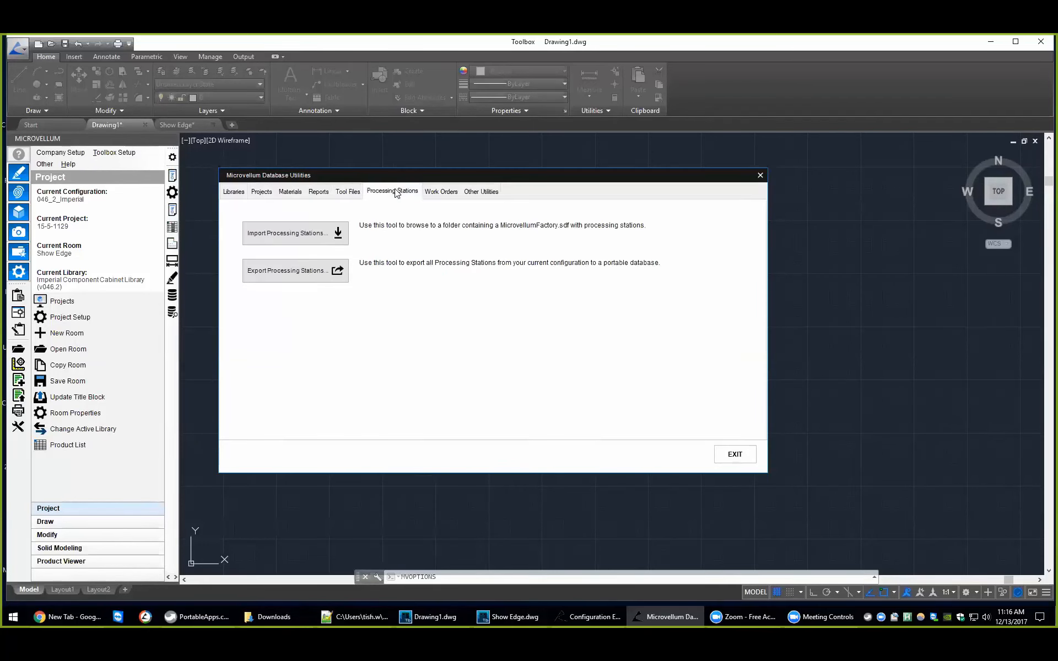
left_click(735, 454)
left_click(677, 448)
Step: Open the Processing Station Setup and examine the file and picture locations of the 63526 Ardis Saw station
left_click(113, 152)
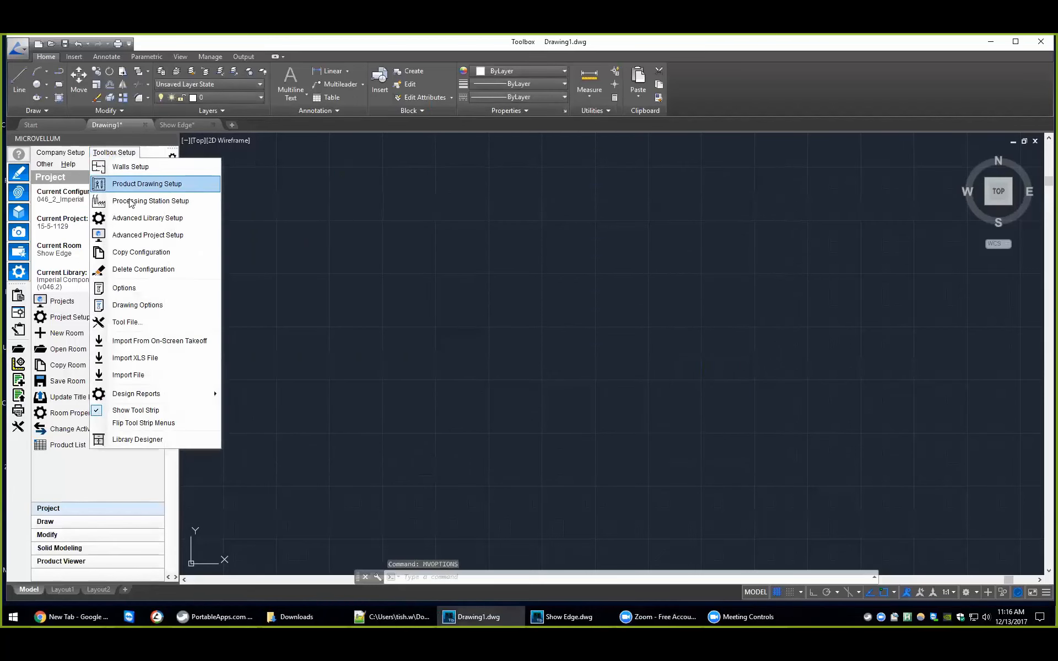
left_click(161, 208)
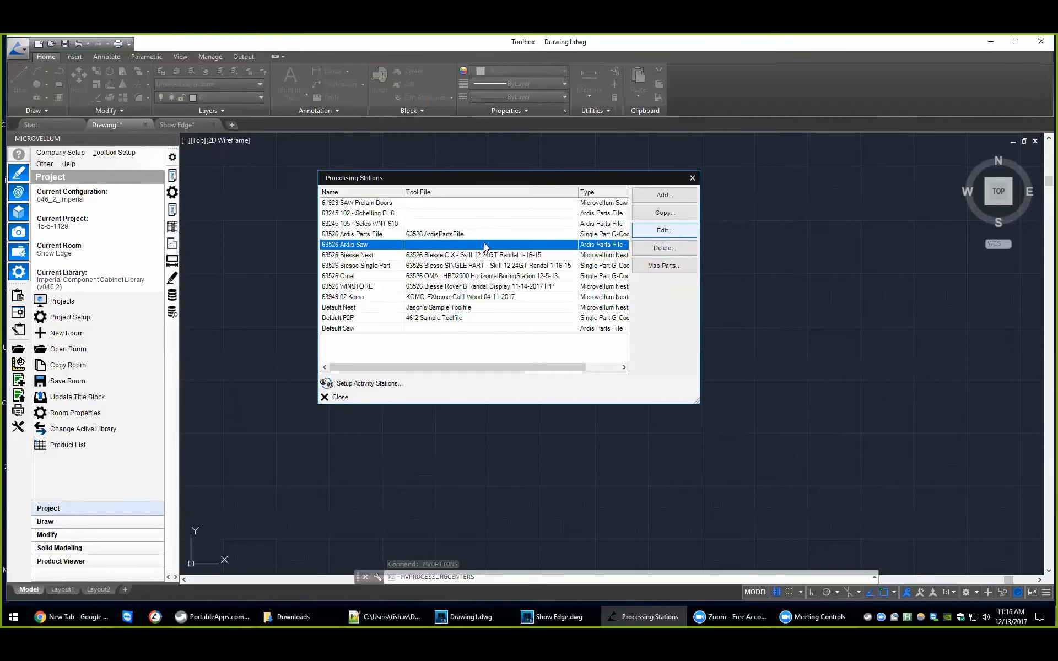
double_click(485, 245)
left_click(331, 126)
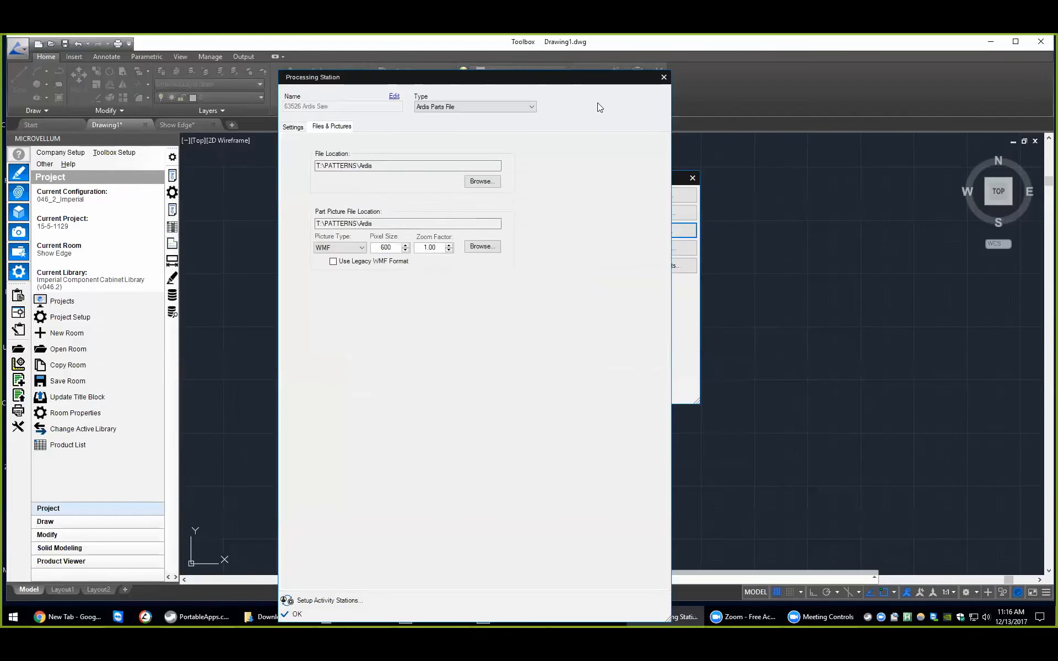
left_click(663, 77)
Step: Examine the settings of the Default P2P processing station and close it without changes
left_click(455, 276)
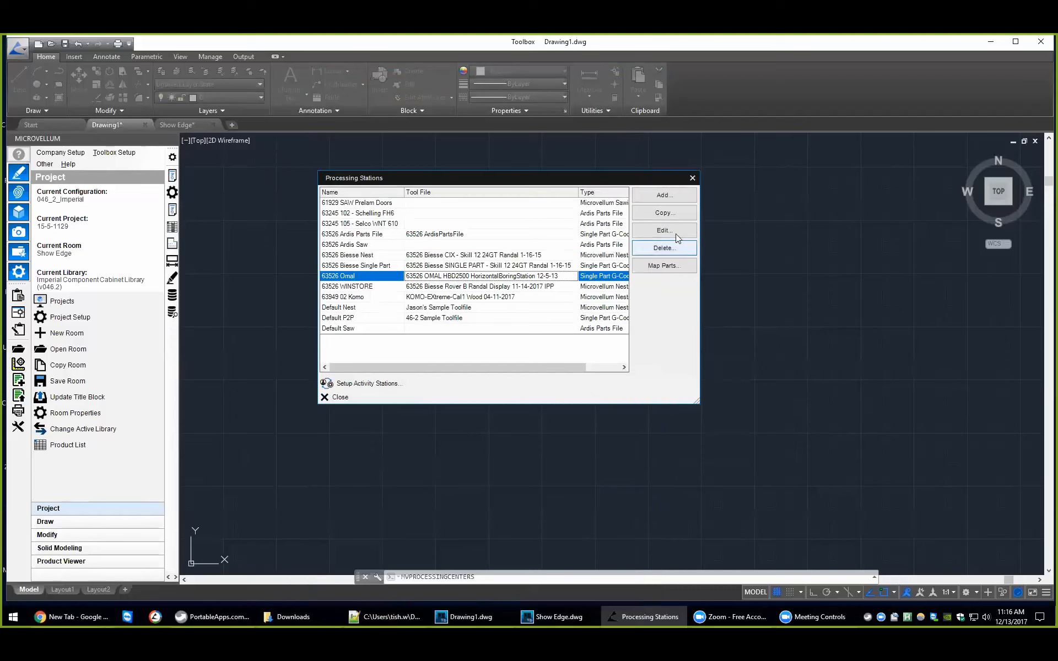
left_click(435, 318)
left_click(645, 231)
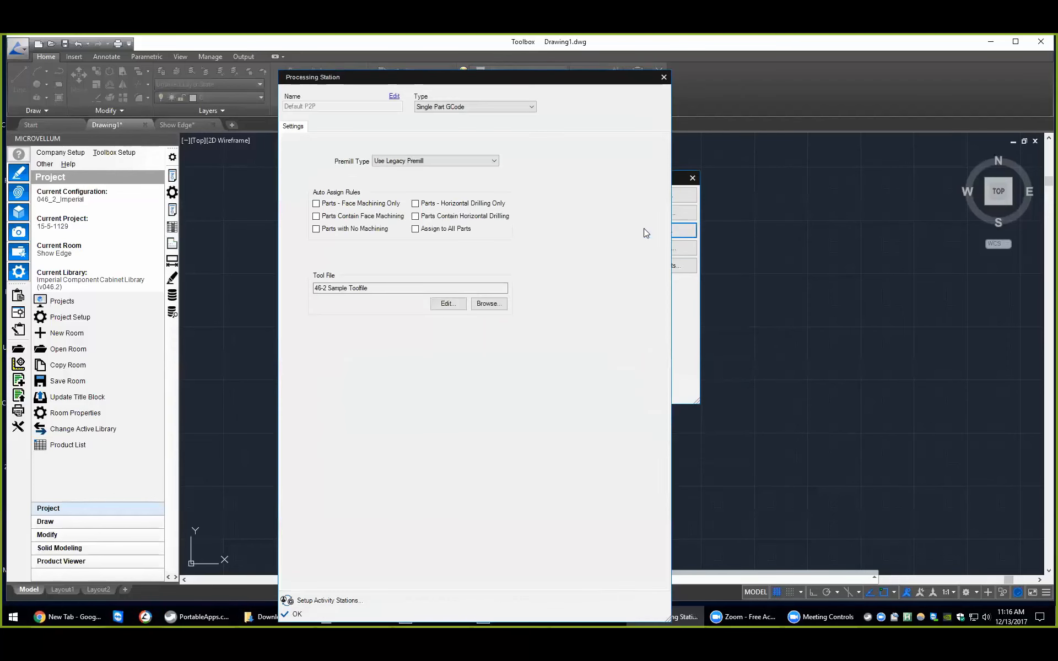
left_click(663, 78)
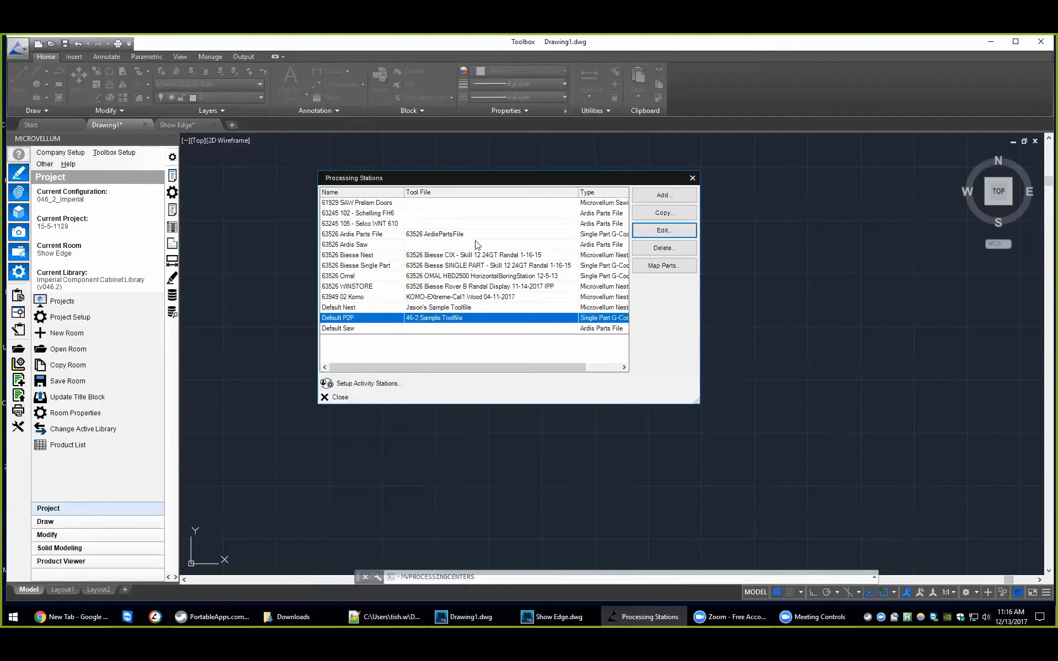
Step: Examine the general and nesting settings of the Default Nest station, and close the Processing Stations list
left_click(393, 307)
left_click(660, 229)
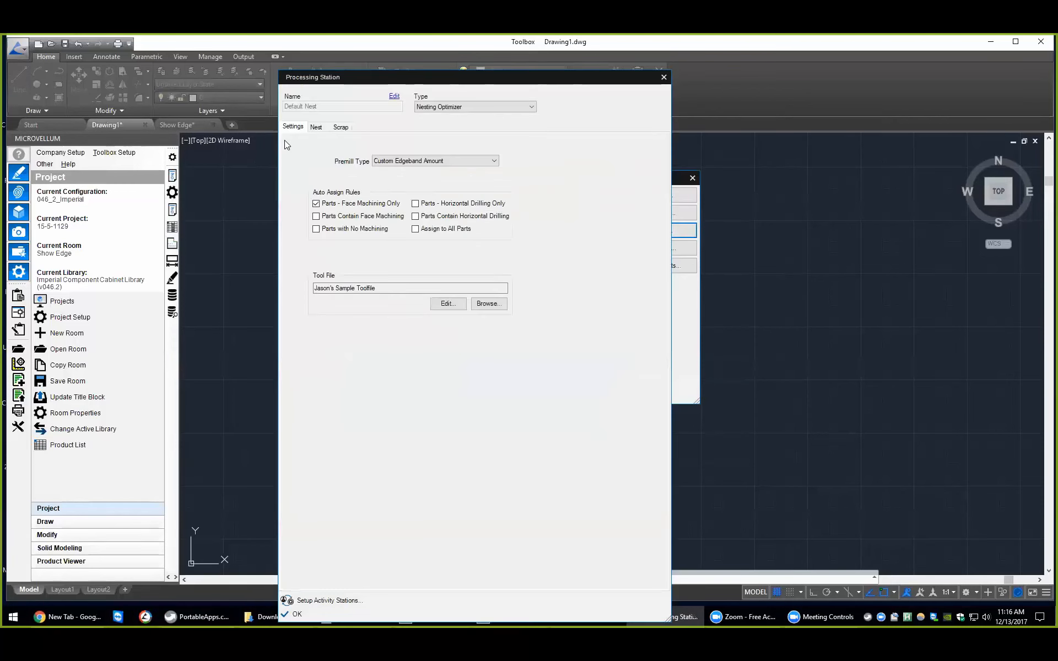
left_click(316, 127)
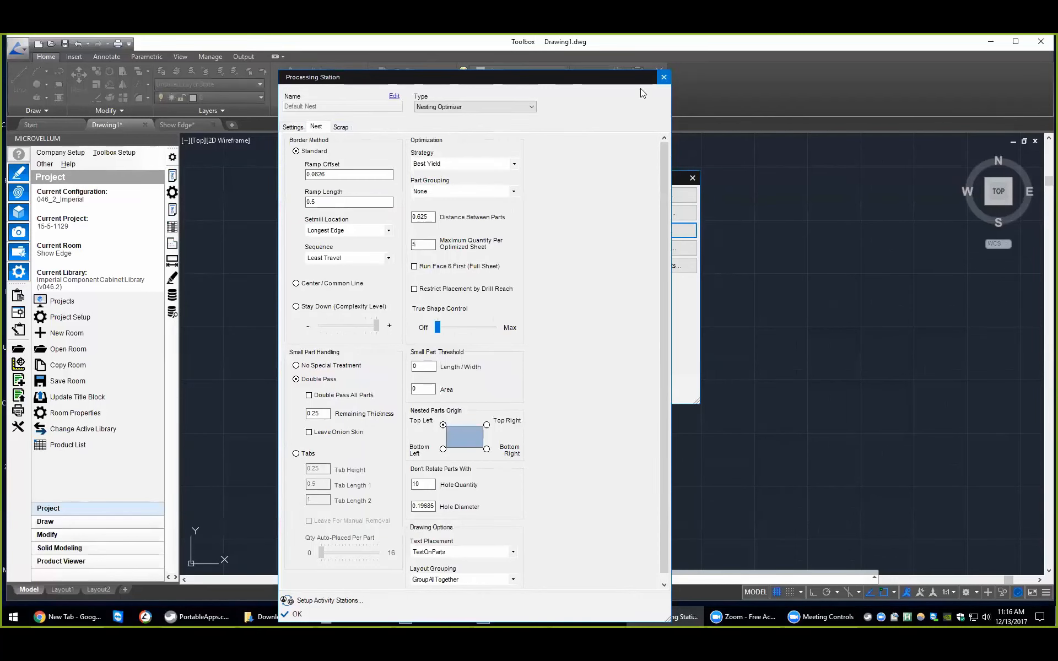
left_click(663, 78)
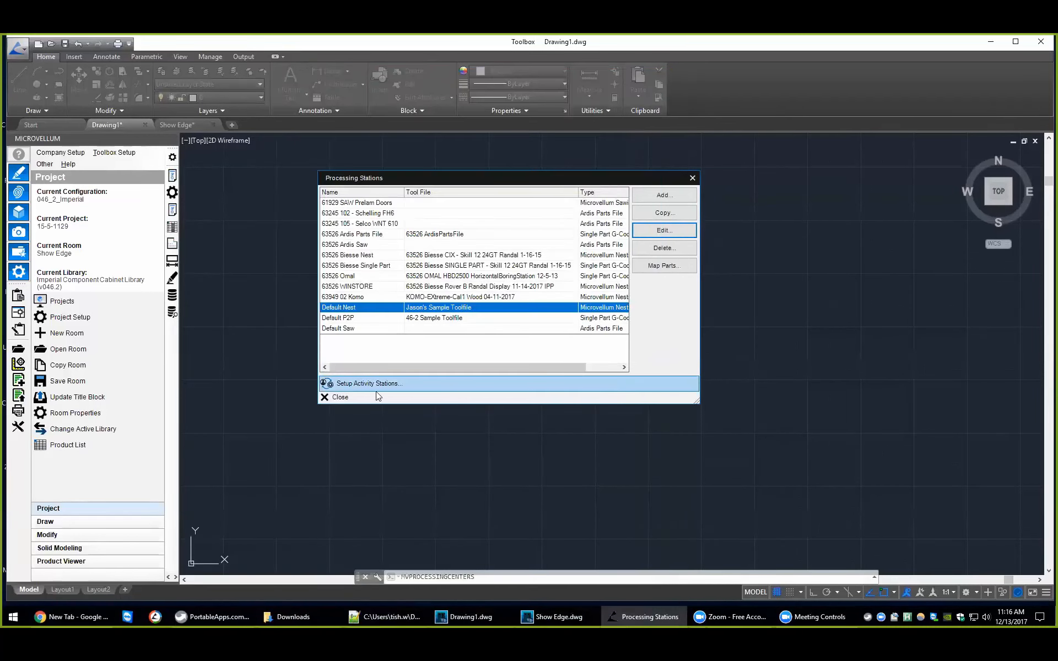
left_click(349, 397)
Step: Reopen the Database Utilities from the options, review the work order import and export tools, and close both windows
left_click(116, 154)
left_click(119, 293)
left_click(666, 204)
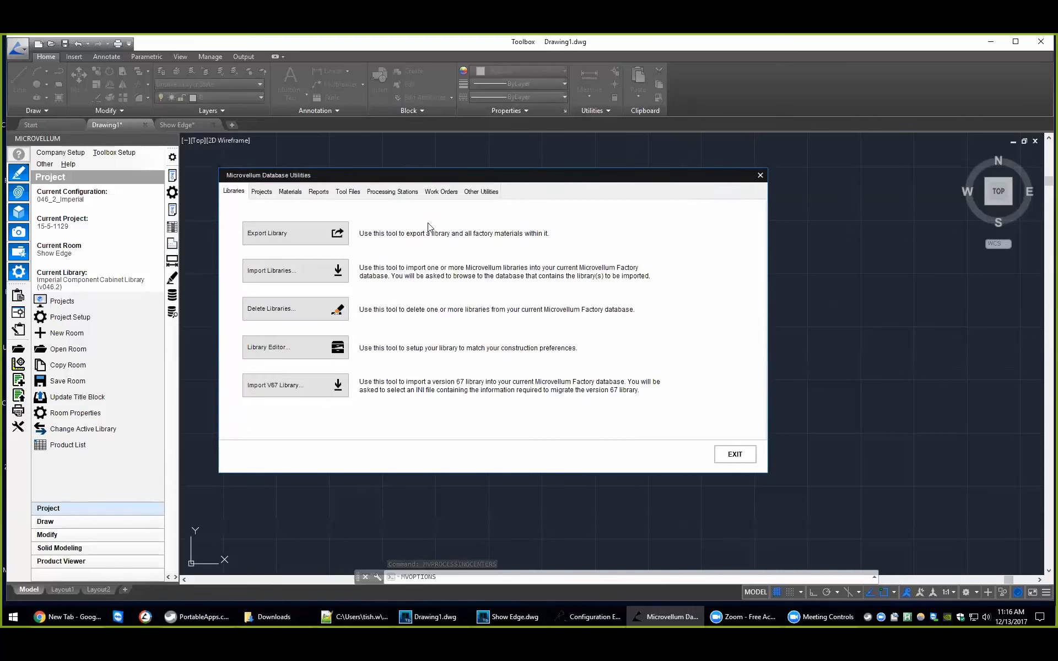
left_click(440, 191)
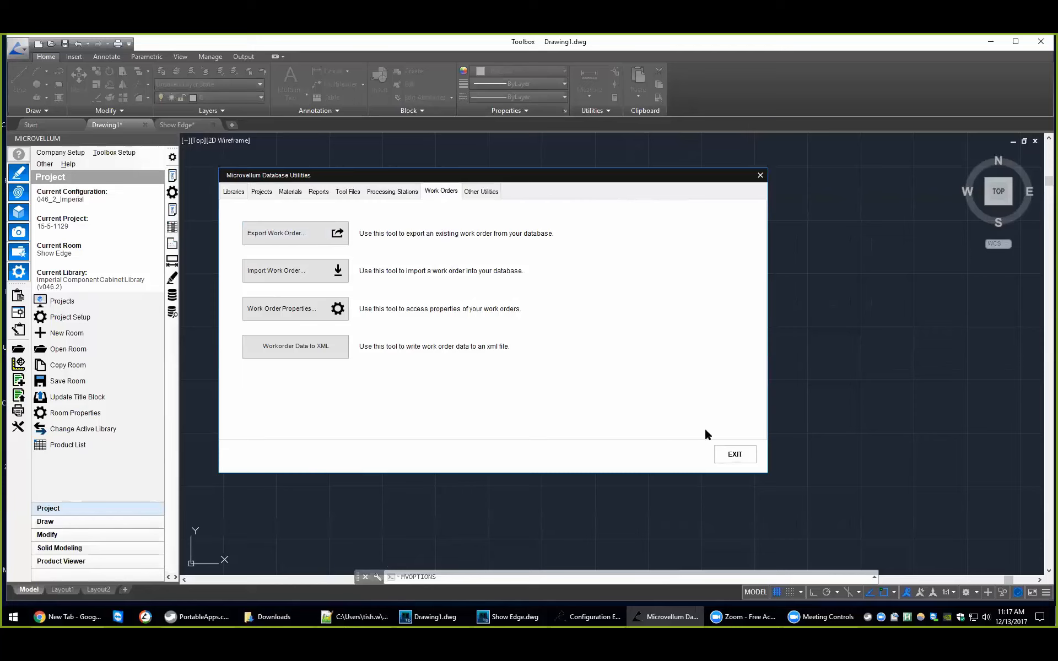
left_click(733, 454)
left_click(676, 449)
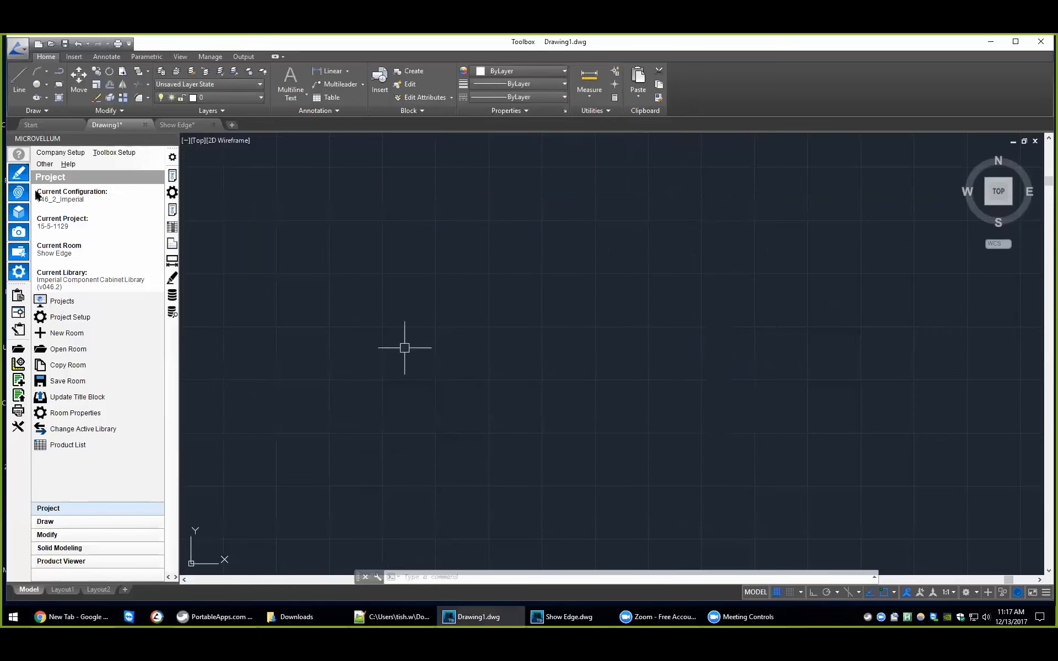
Step: Browse to the factory data of the current configuration and open its Work Orders folder
left_click(68, 165)
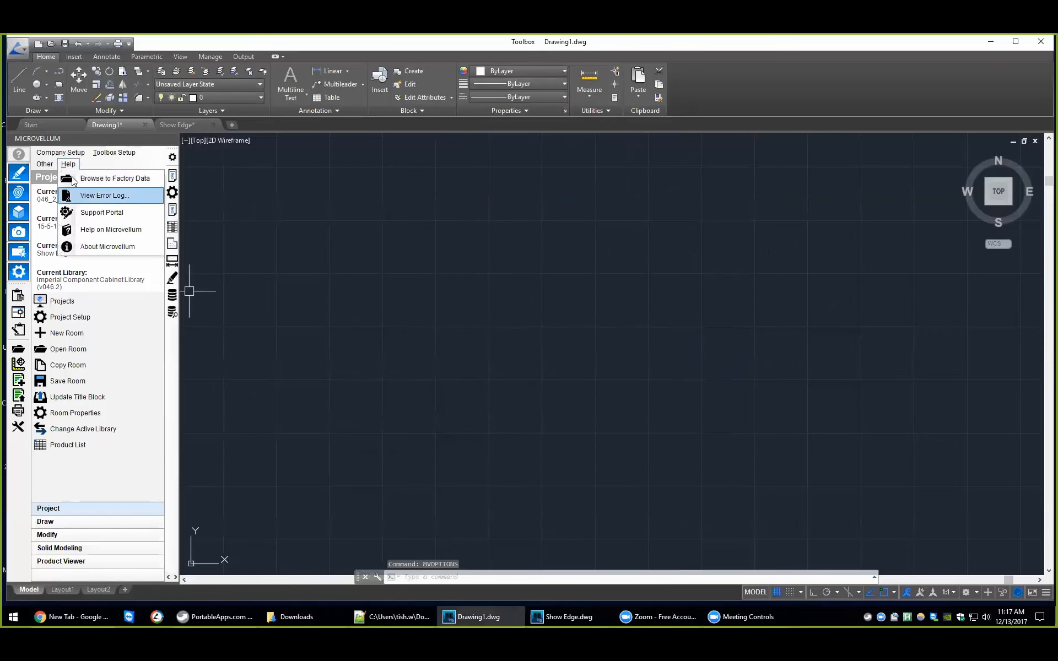
left_click(81, 178)
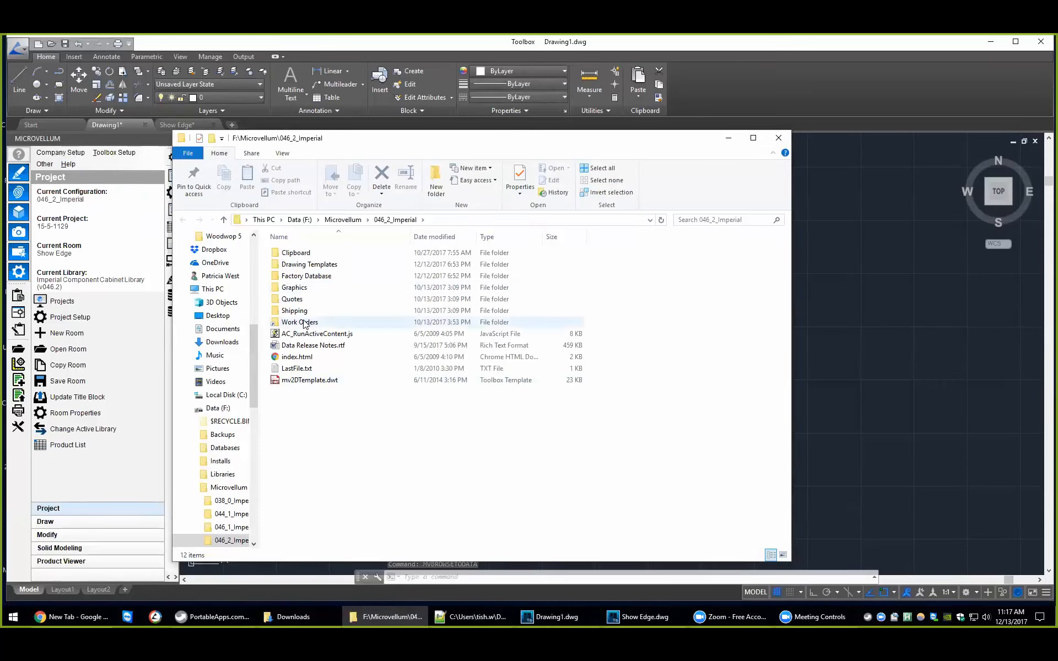
left_click(298, 323)
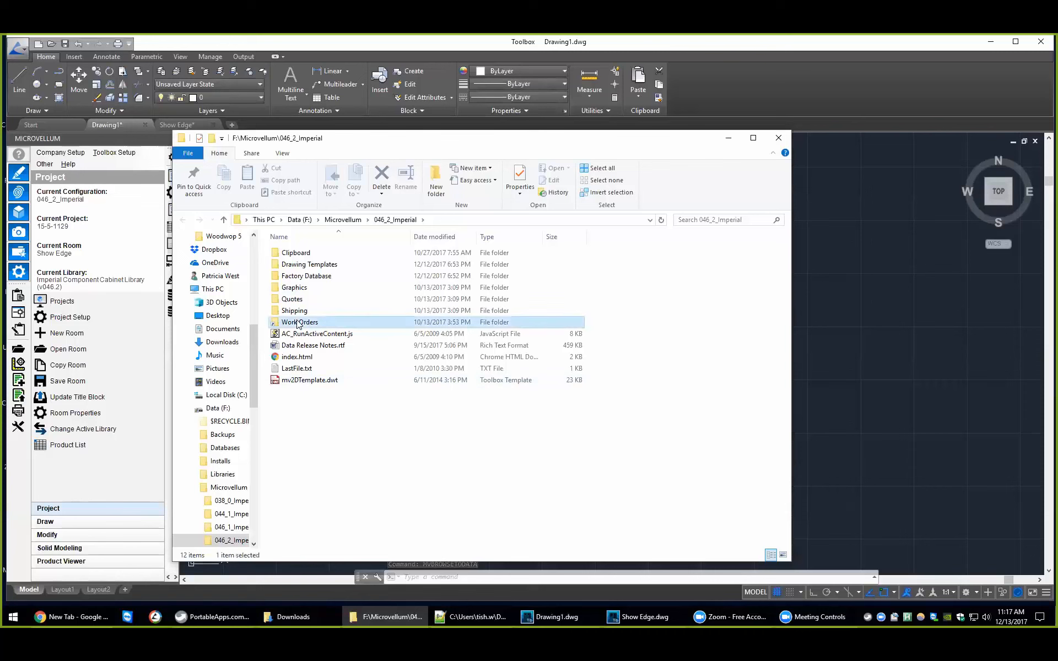
double_click(298, 323)
left_click(347, 380)
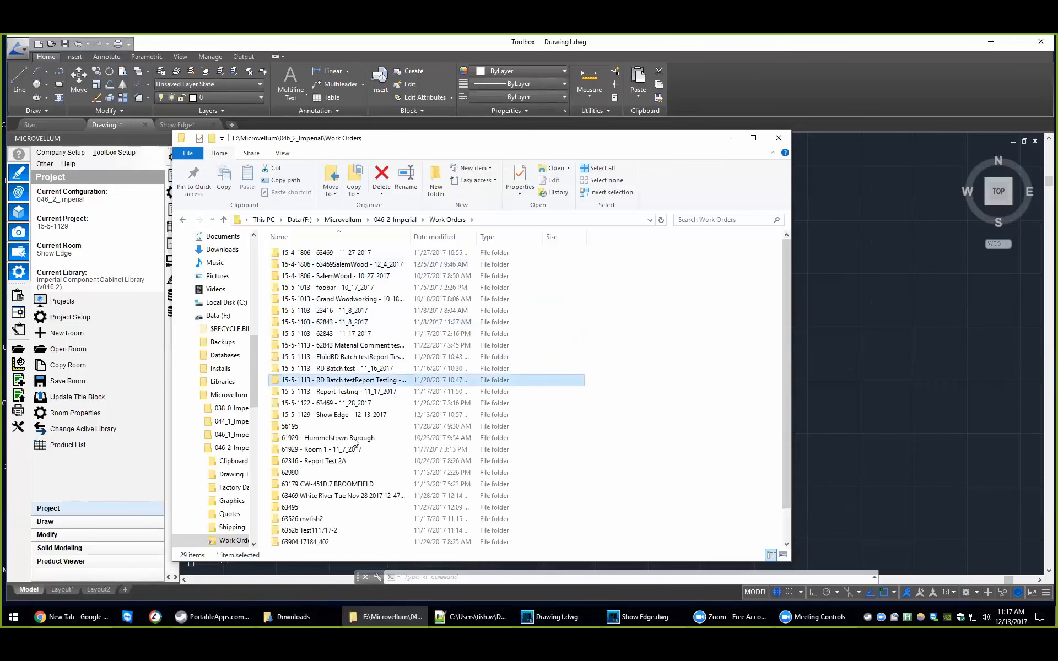
Step: Compress the Hummelstown Borough work order folder into a zip archive and minimize the file window
scroll(354, 443, "down", 1)
left_click(348, 405)
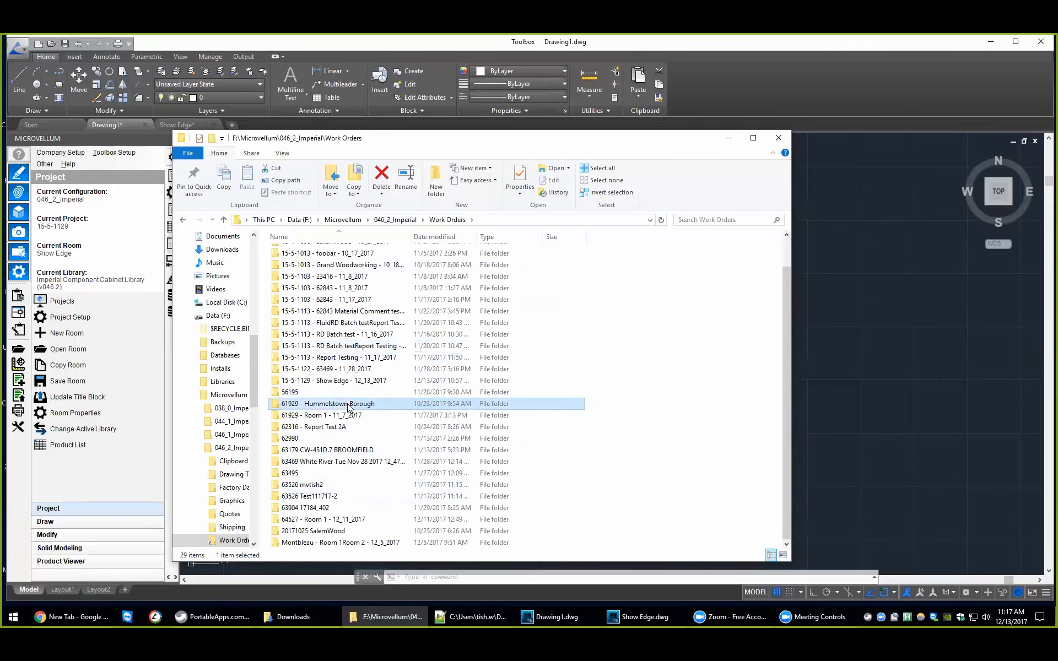
right_click(348, 405)
mouse_move(413, 312)
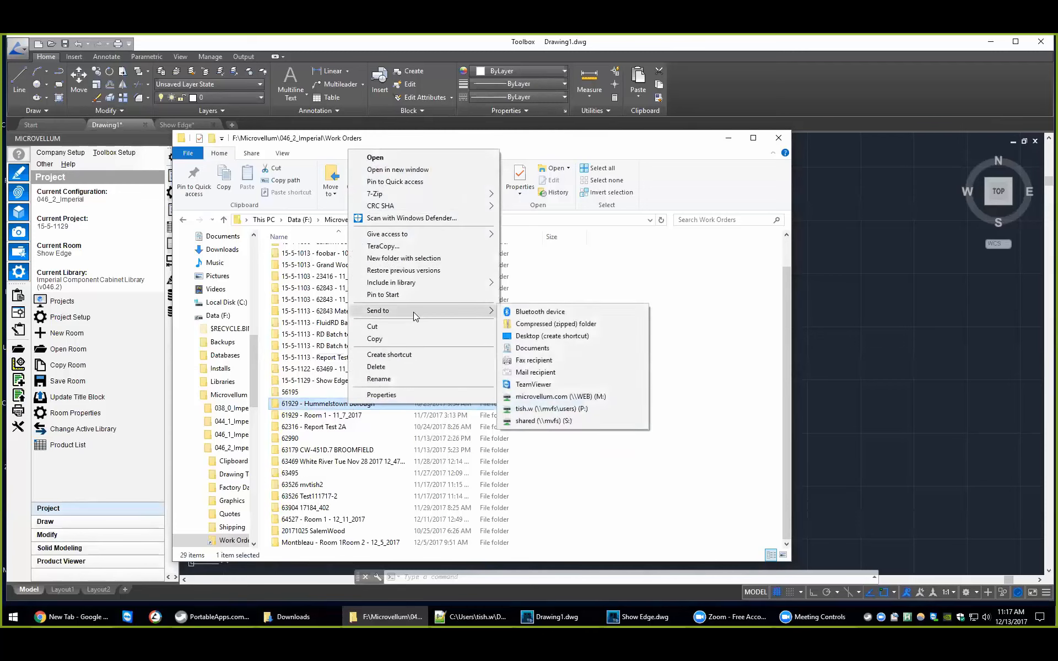
left_click(556, 324)
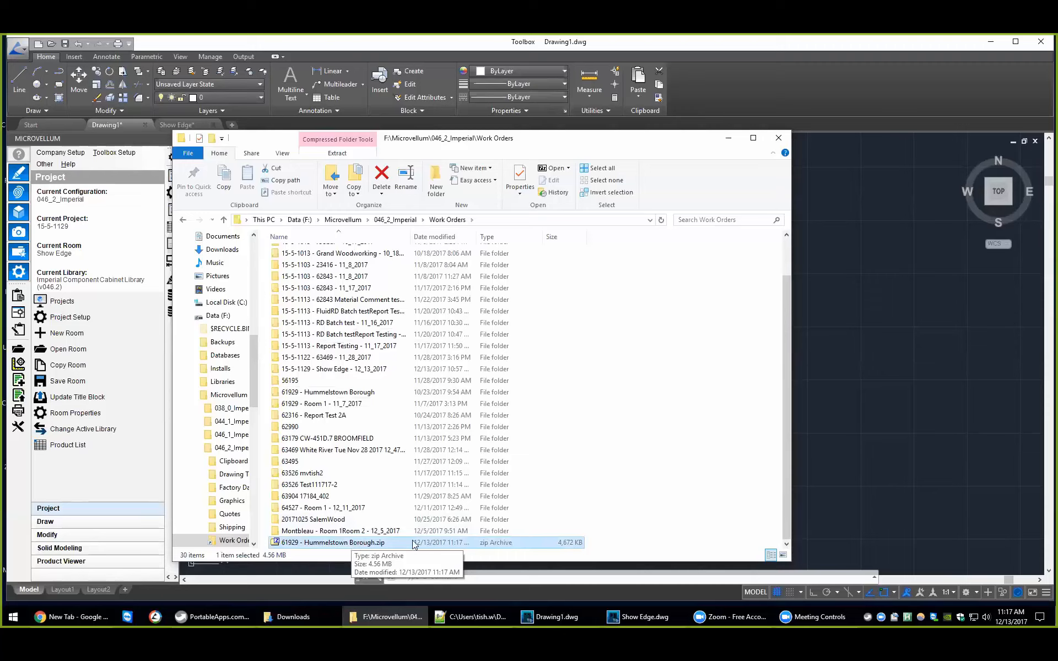
left_click(711, 473)
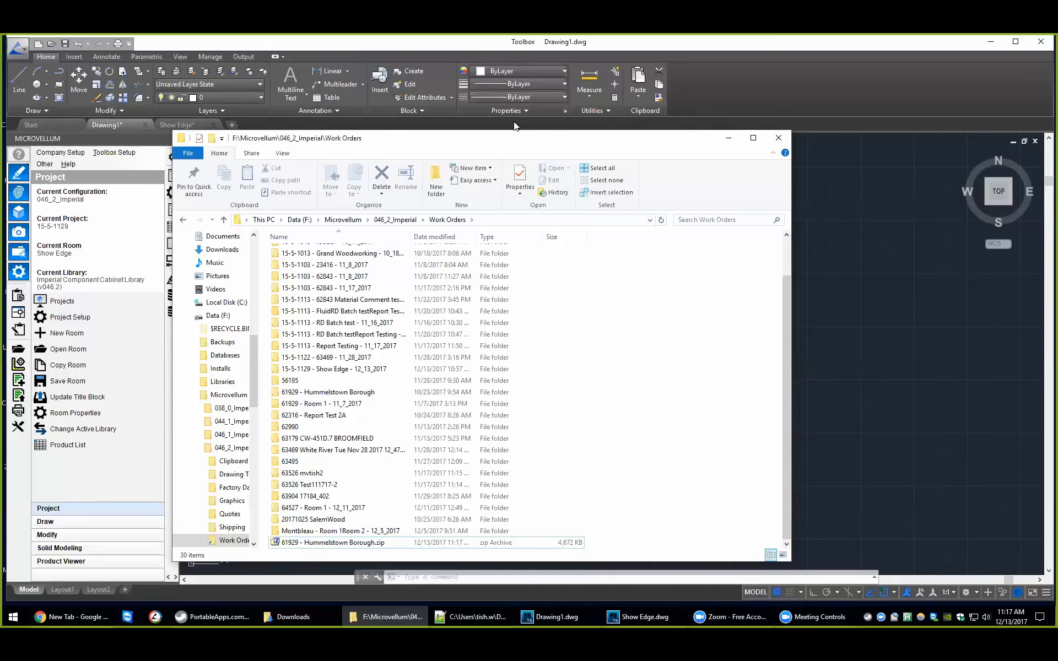
left_click(729, 137)
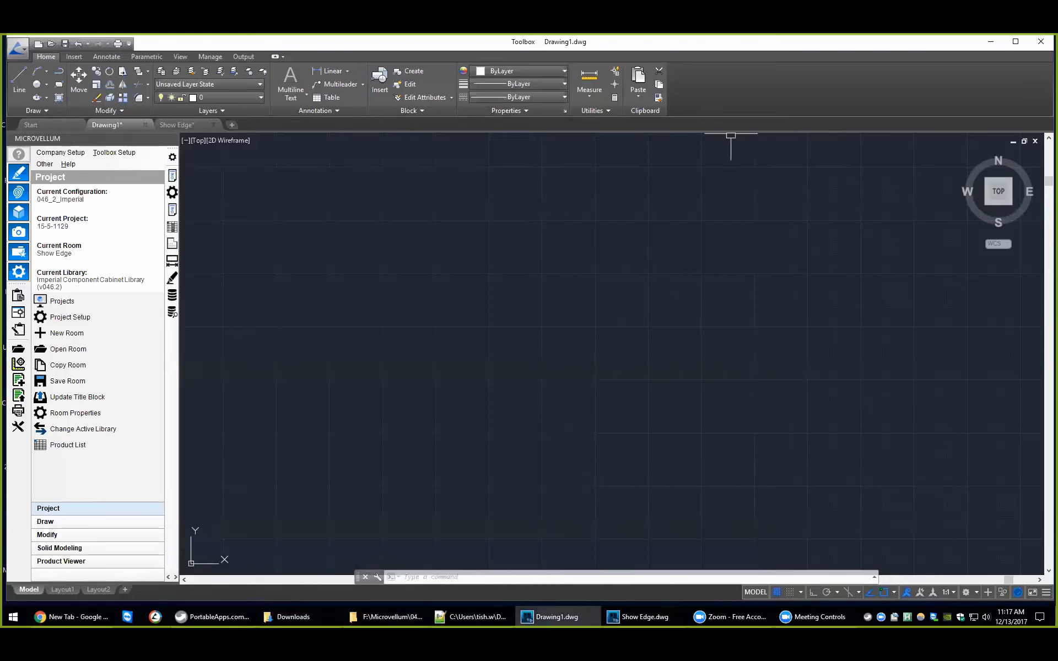
Step: Open the Microvellum Support Portal request form, enter sample text in its description, and clear it again
left_click(69, 164)
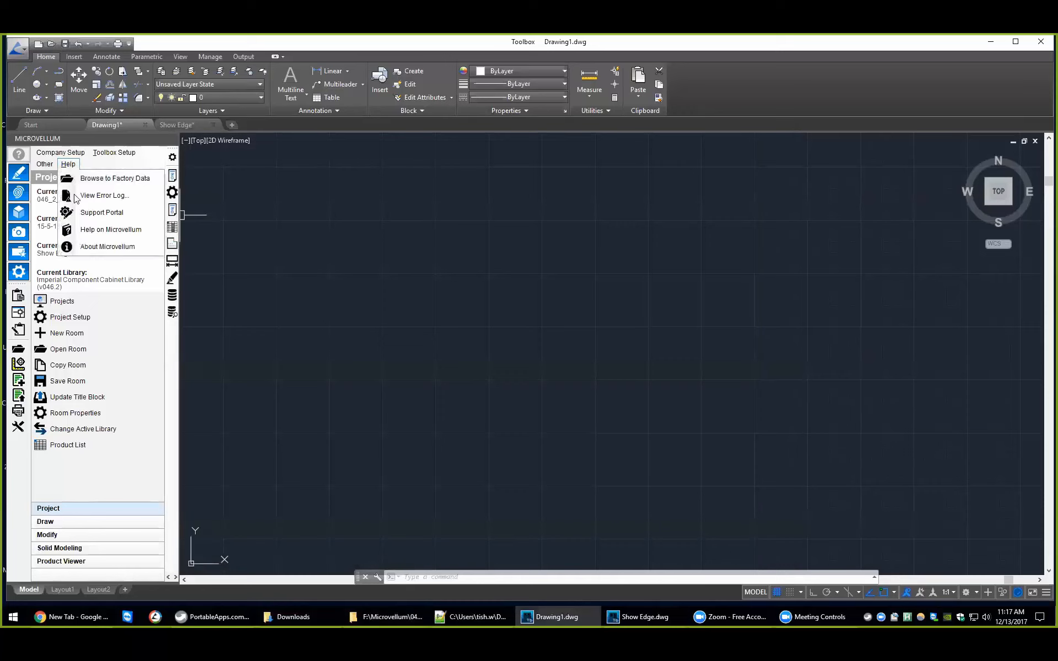
left_click(93, 213)
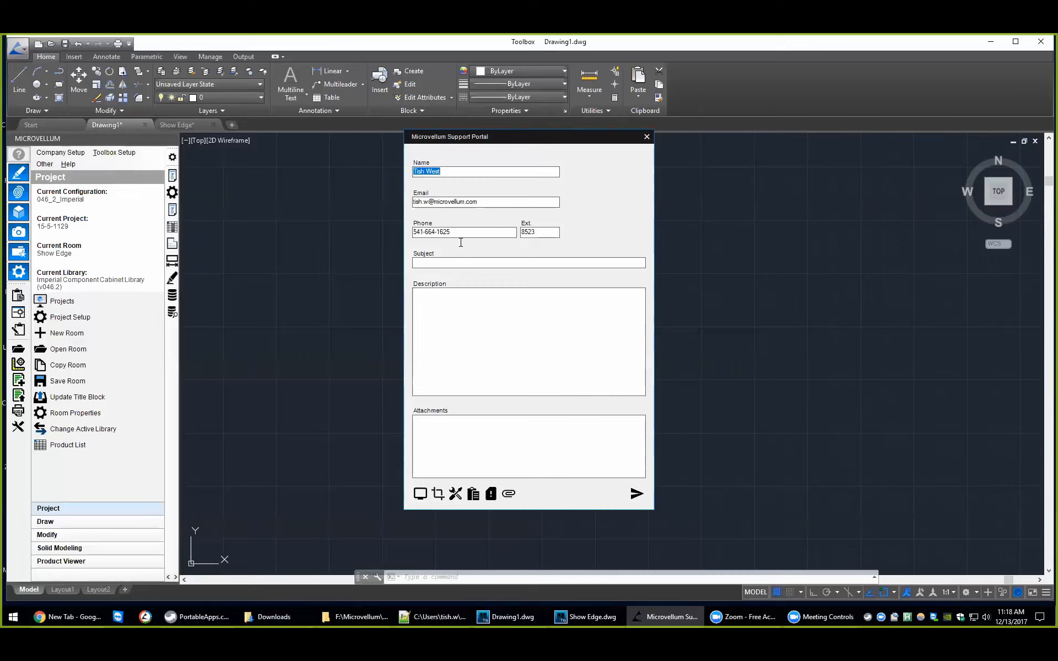
left_click(452, 267)
key("Tab")
type(";kjdhfaskljdhf")
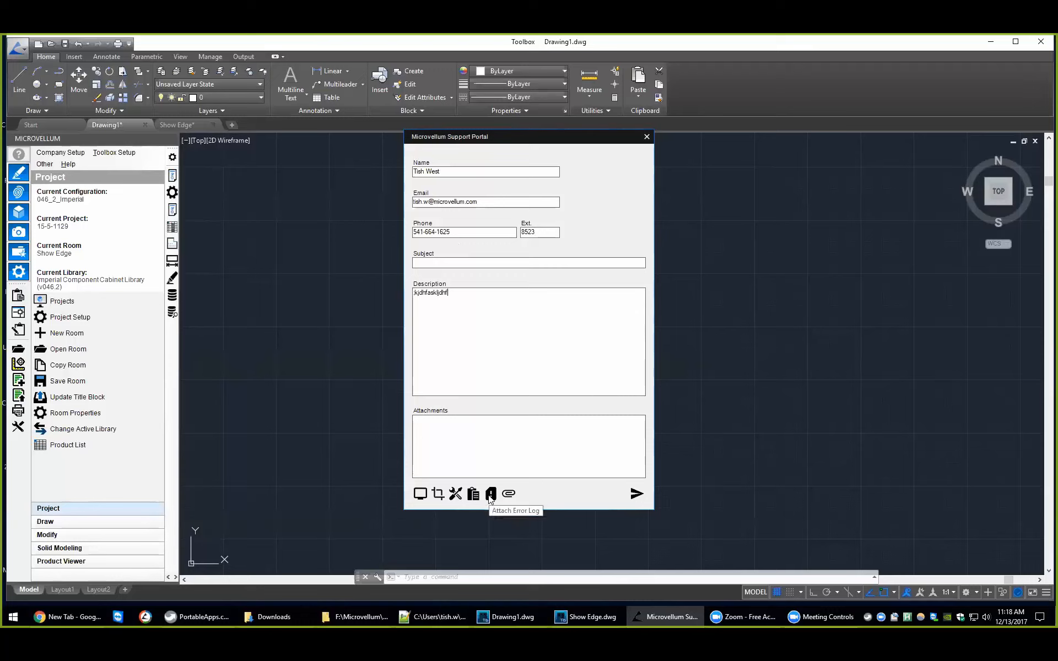
key("ctrl+a")
key("BackSpace")
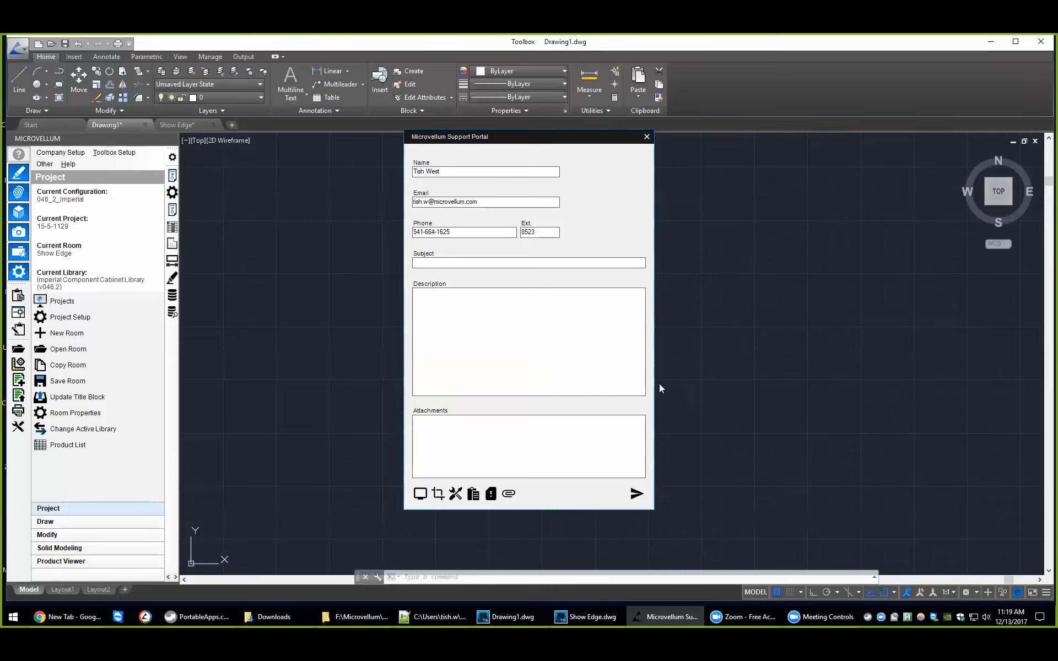
left_click(527, 343)
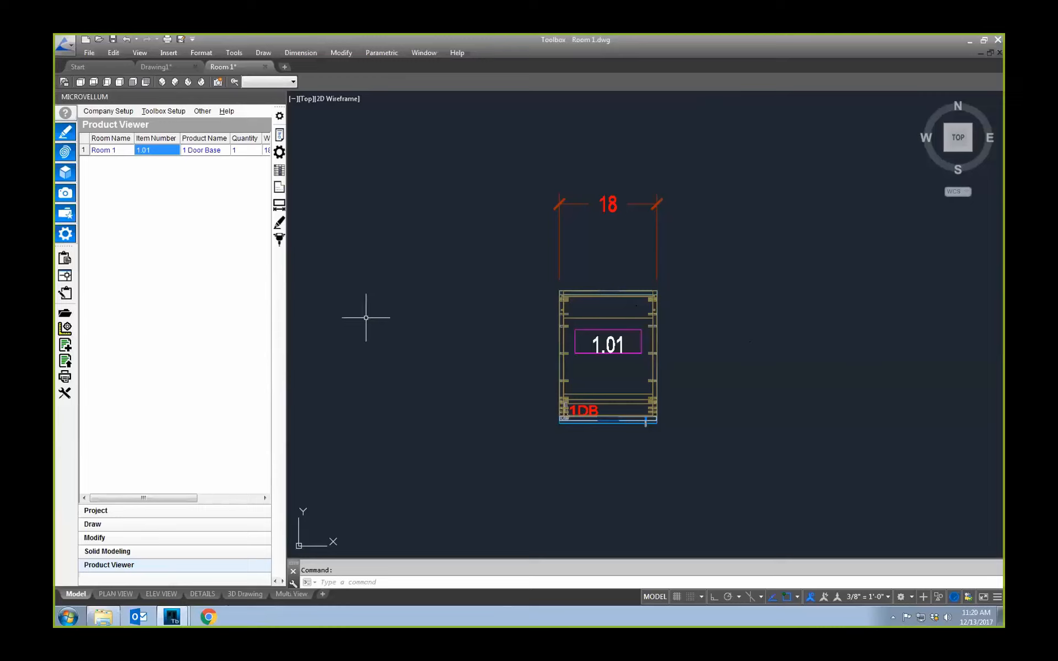
Step: Draw the Base Bottom part of product 1.01 in 2D and show the available routing tools
left_click(280, 187)
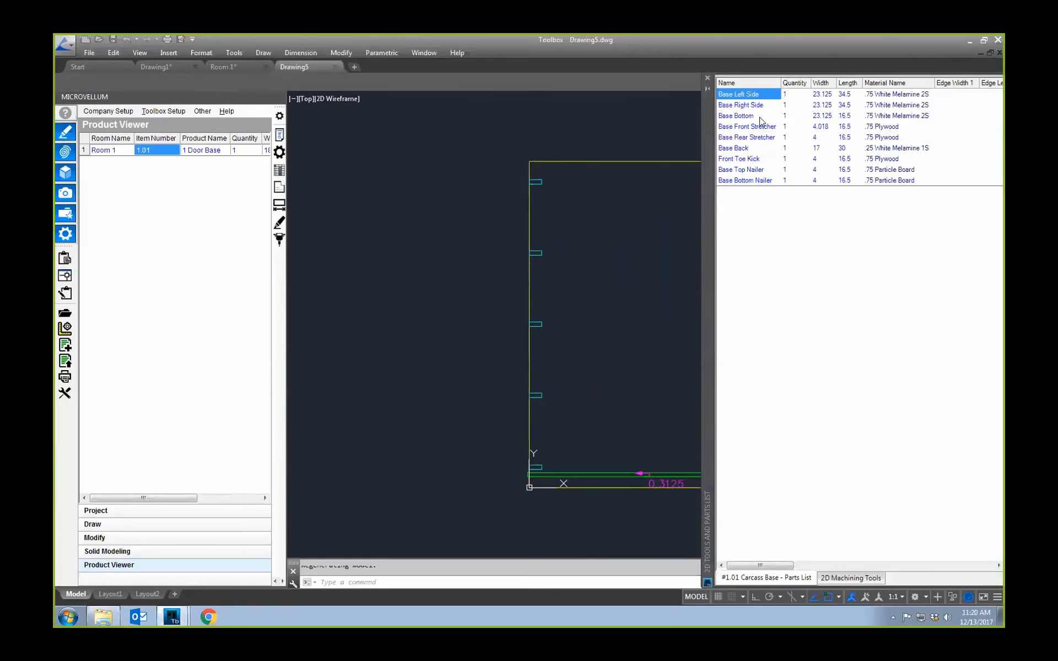
left_click(853, 579)
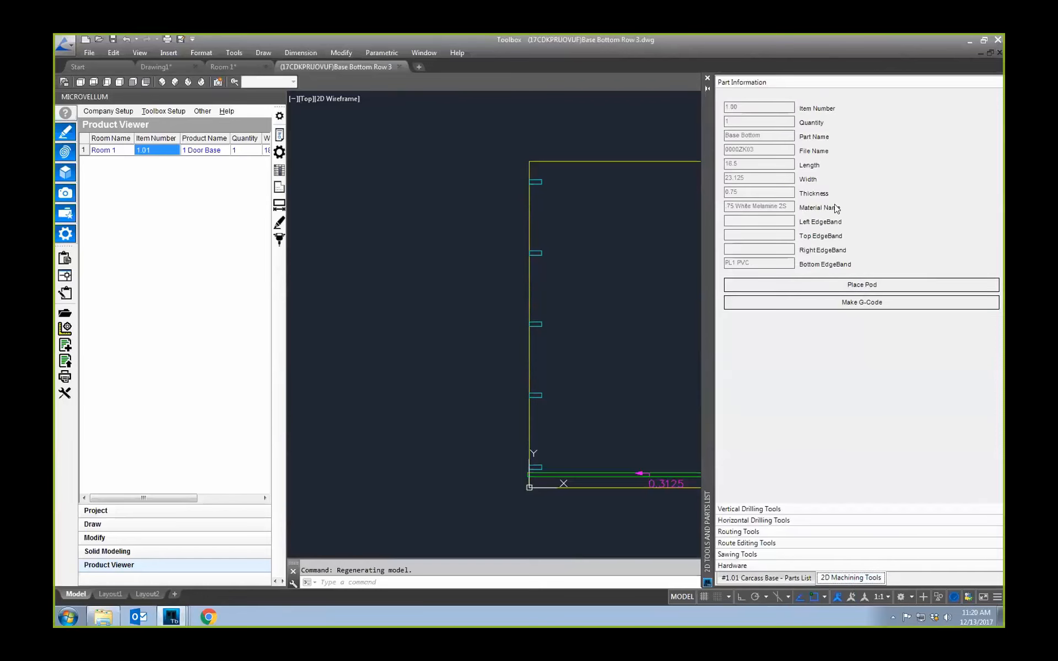
left_click(759, 531)
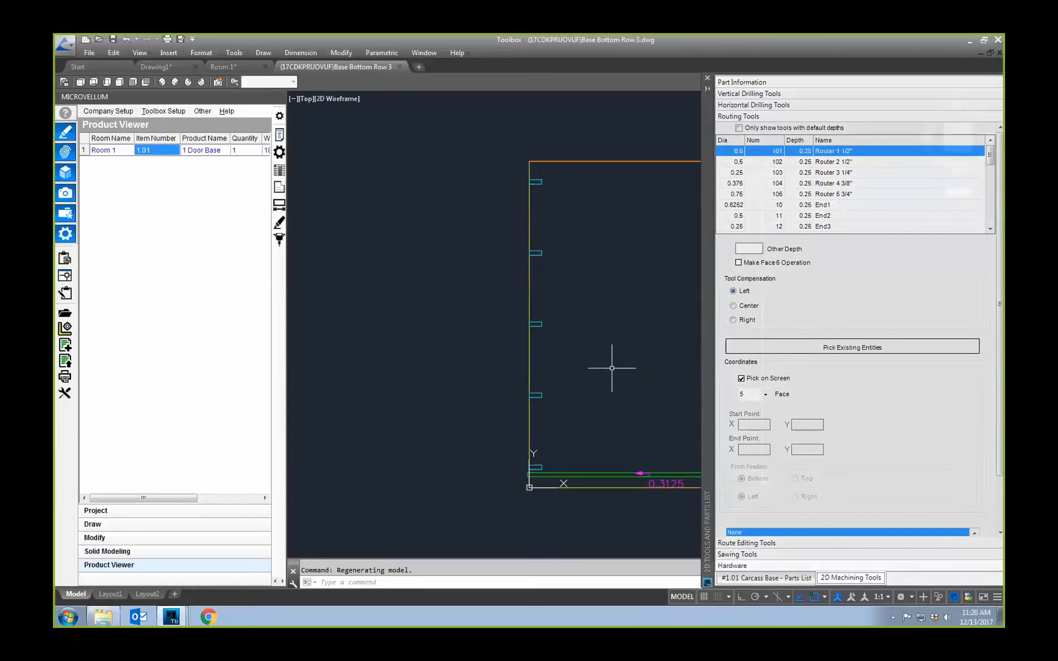
Step: Examine the nest editing and 2D machining tools docked beside the Product Viewer, close them, and return to the carcass parts list
left_click(65, 329)
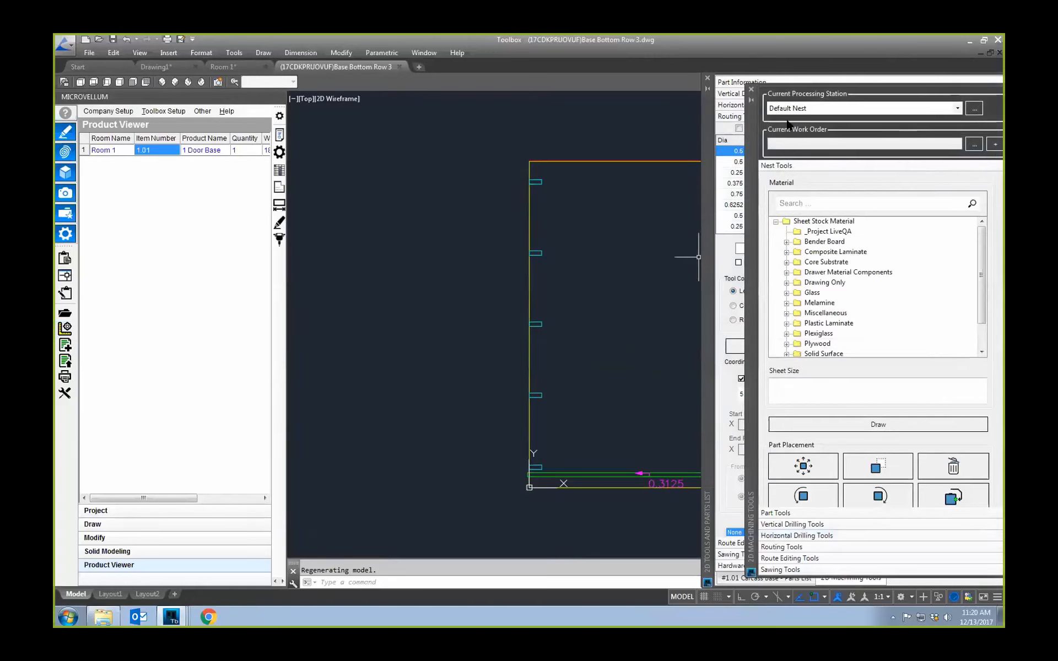
mouse_move(753, 138)
left_mouse_down()
mouse_move(711, 166)
mouse_move(321, 130)
mouse_move(175, 142)
left_mouse_up()
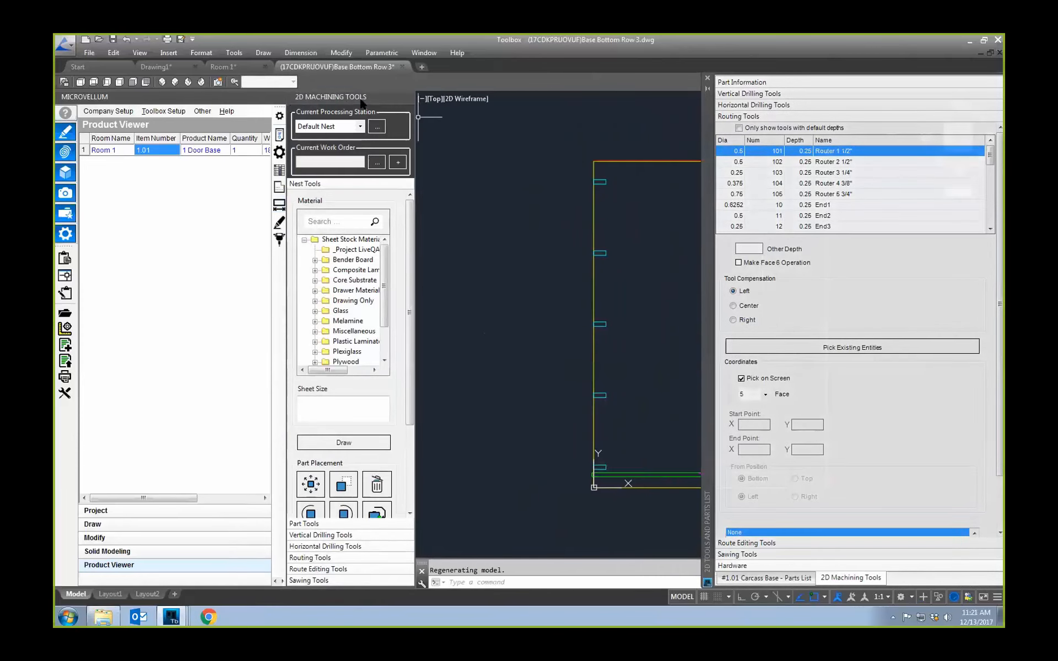
left_click(397, 97)
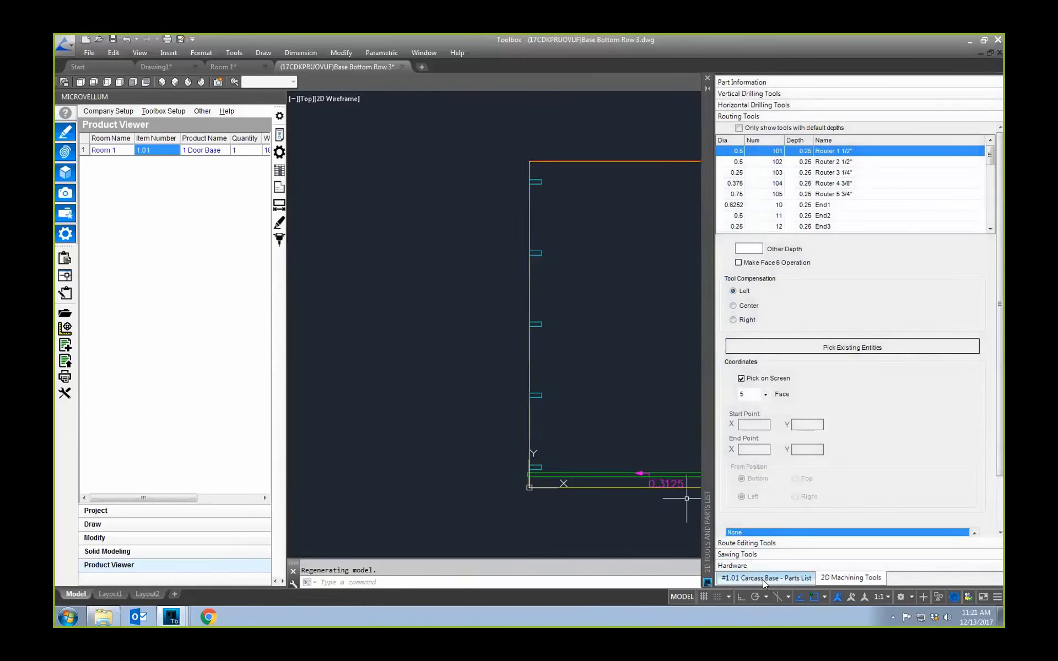
left_click(763, 578)
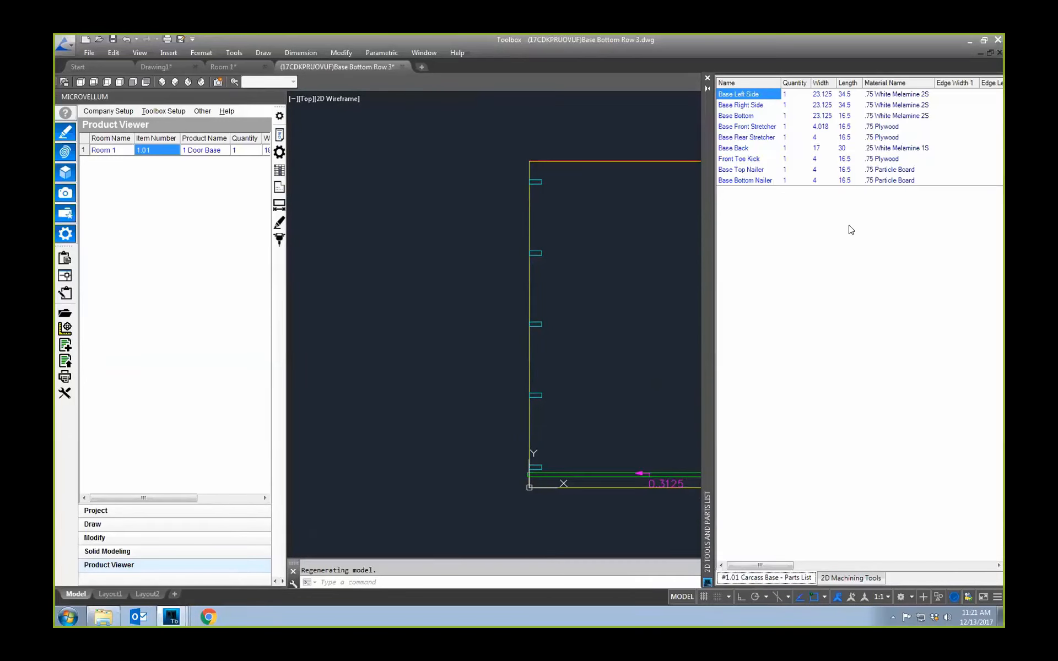
Step: Return to the Room 1 drawing and show the part commands available for Base Bottom Nailer in the carcass parts list
left_click(232, 66)
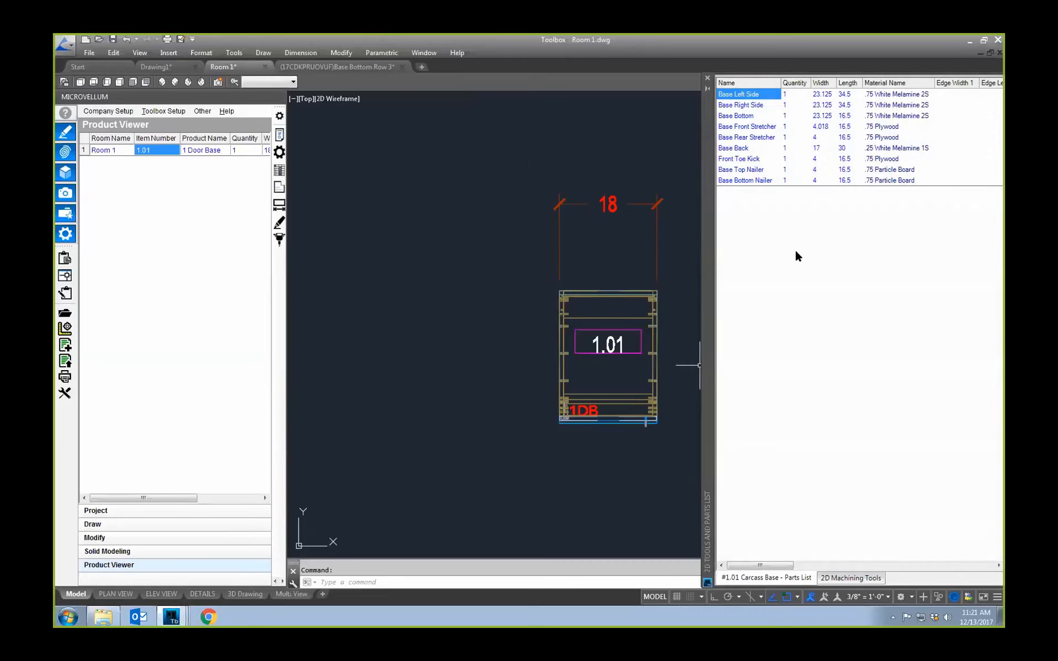
left_click(767, 181)
right_click(767, 181)
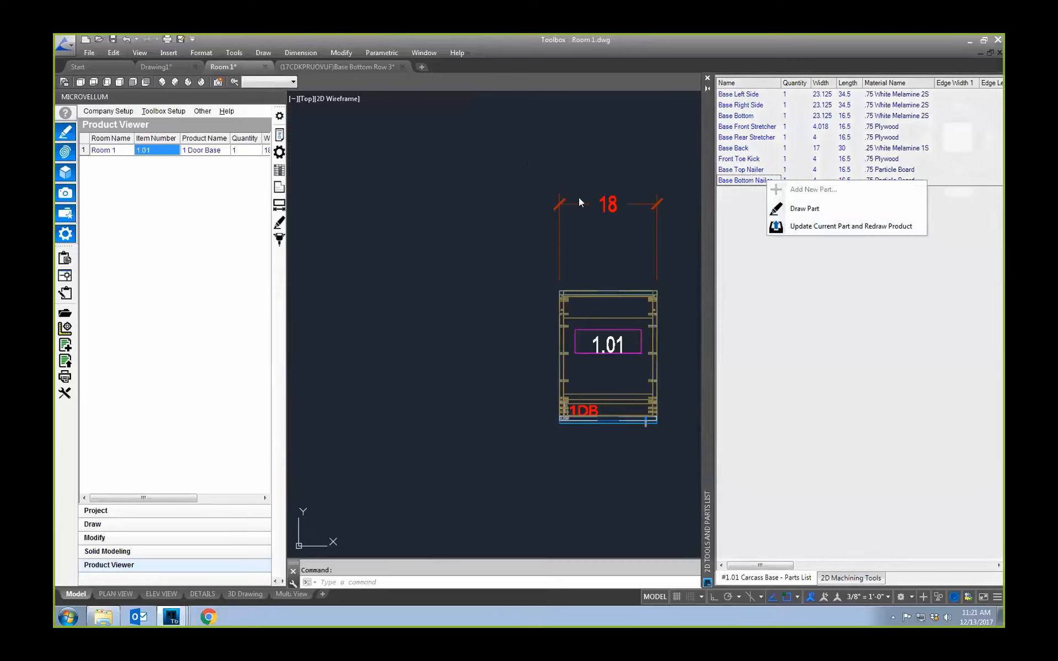
left_click(738, 183)
Step: Open the 2D machining tools and examine the routing tools, then the nest tools down to their part placement and machining commands
left_click(66, 330)
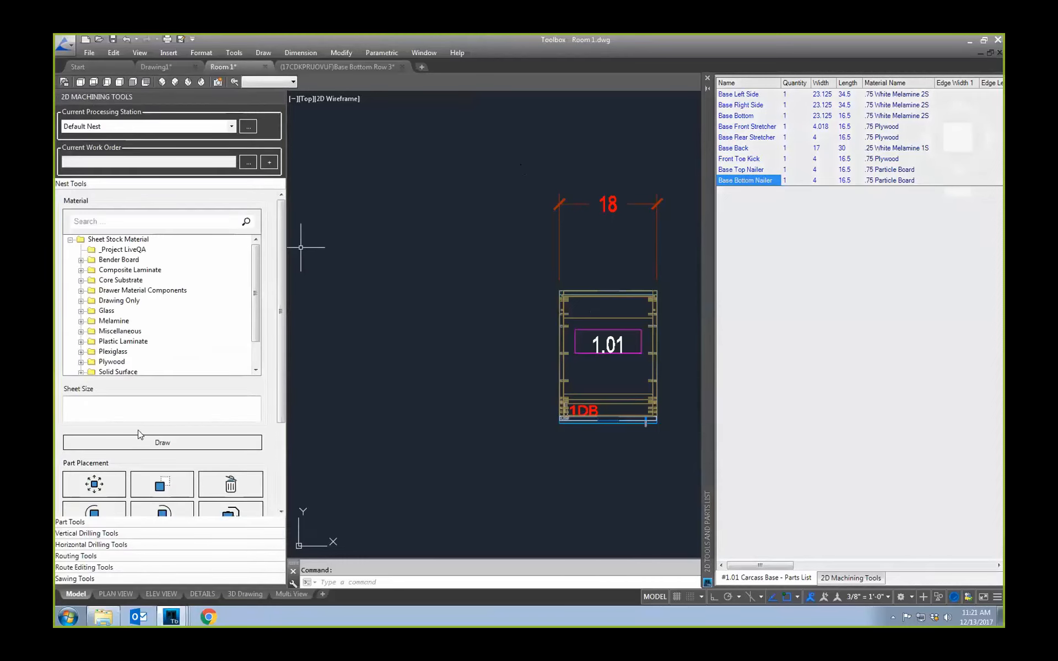
left_click(95, 555)
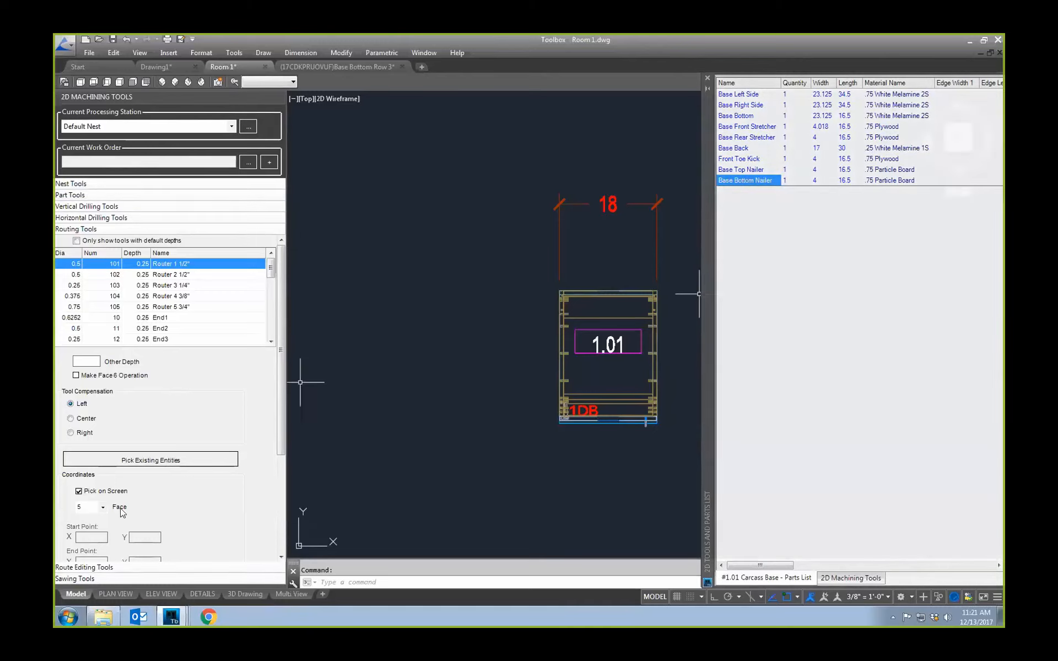
left_click(105, 184)
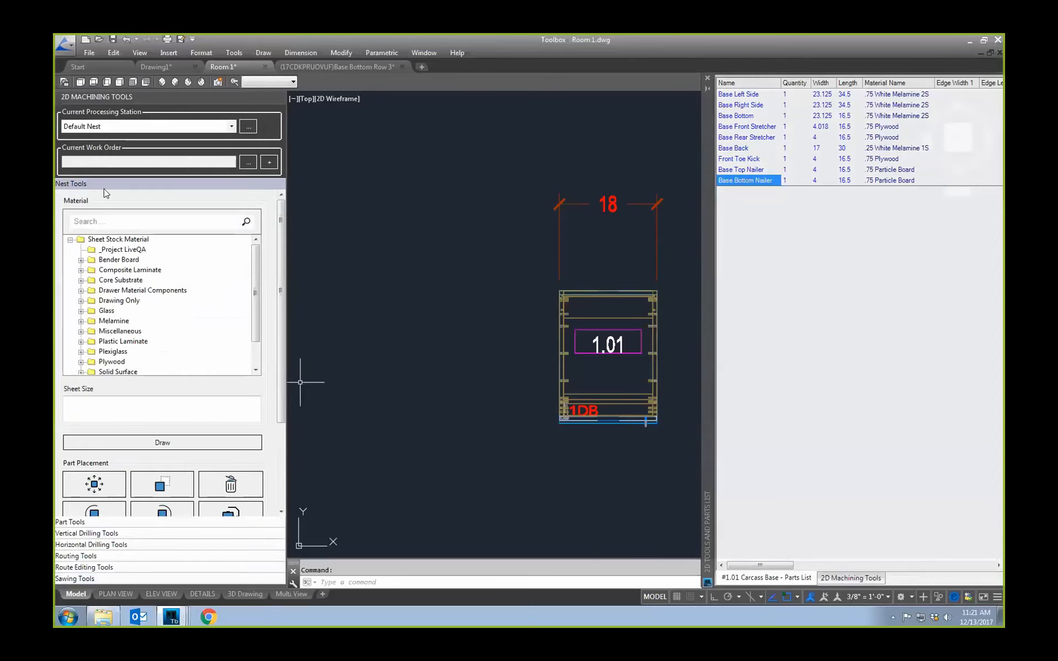
left_click_drag(281, 236, 278, 320)
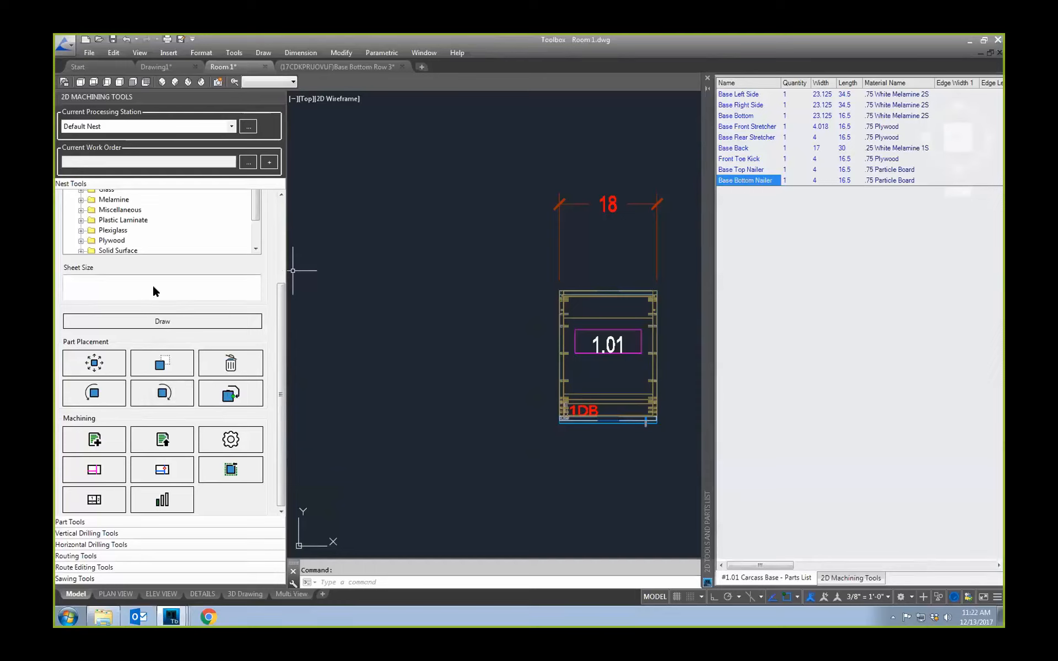
Step: Close the carcass parts list and float the 2D machining tools beside the product drawing, clear of the cabinet
left_click(708, 78)
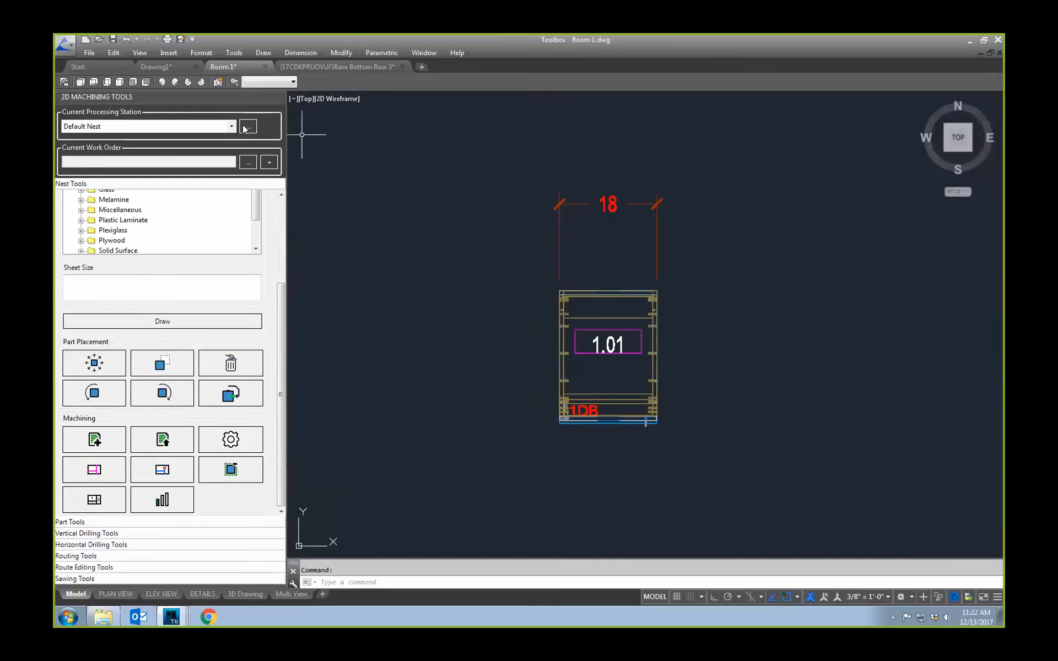
mouse_move(208, 97)
left_mouse_down()
mouse_move(331, 127)
mouse_move(805, 111)
mouse_move(812, 88)
left_mouse_up()
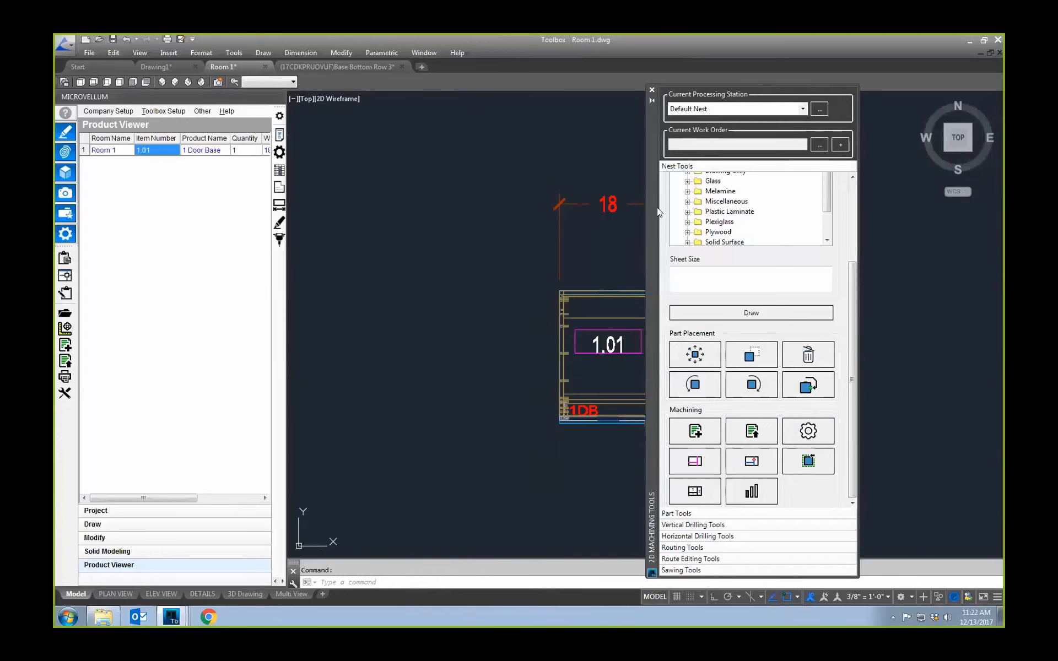
left_click_drag(653, 209, 788, 212)
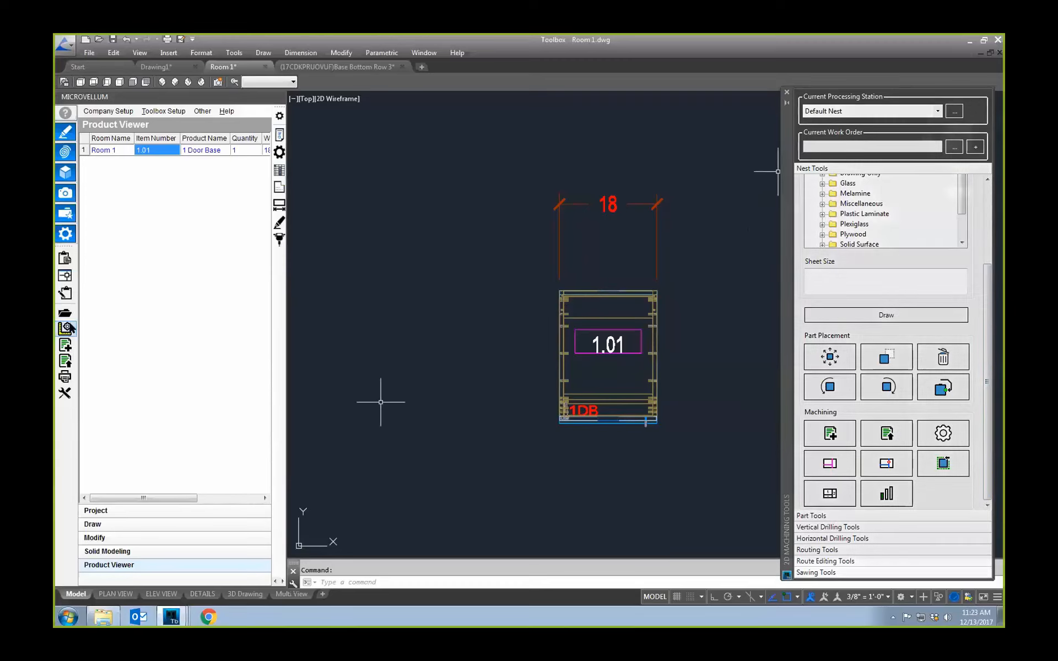
Step: Open the recent work order 12_12_2017-9.03.00 AM in the Processing Center
left_click(65, 294)
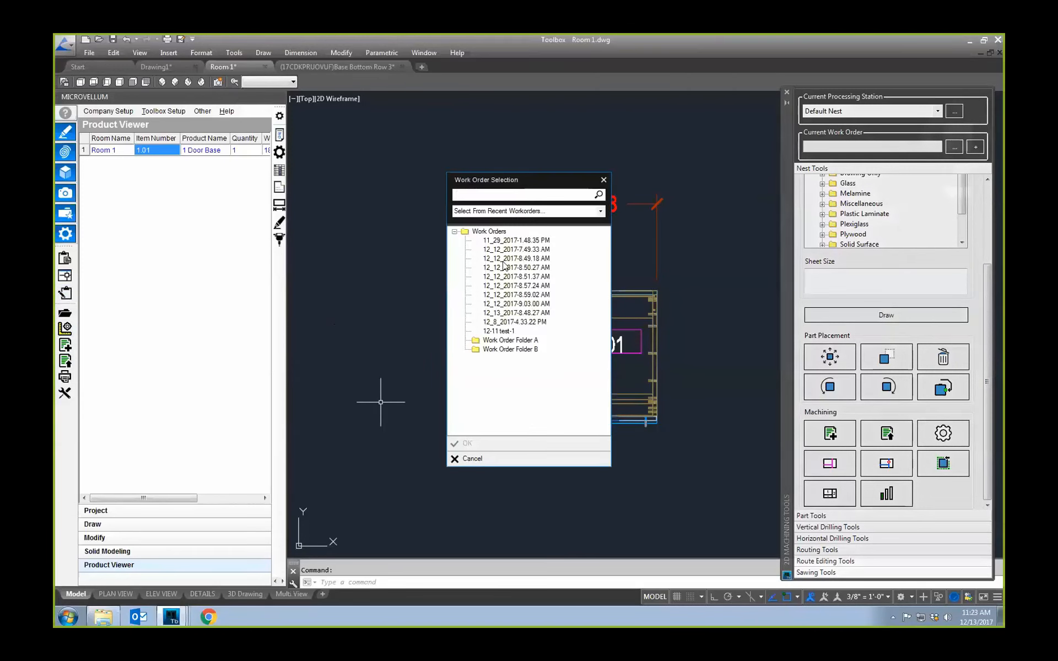
left_click(601, 211)
left_click(496, 220)
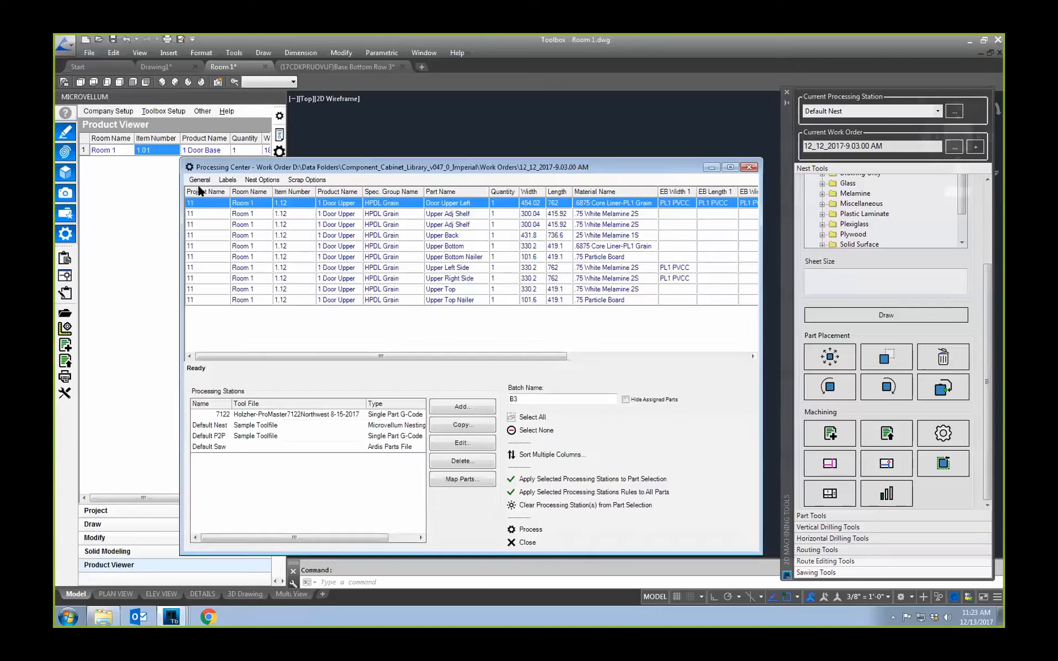
Step: Switch the Processing Center to work order 11_29_2017-1.48.35 PM and minimize its window
left_click(198, 180)
left_click(226, 334)
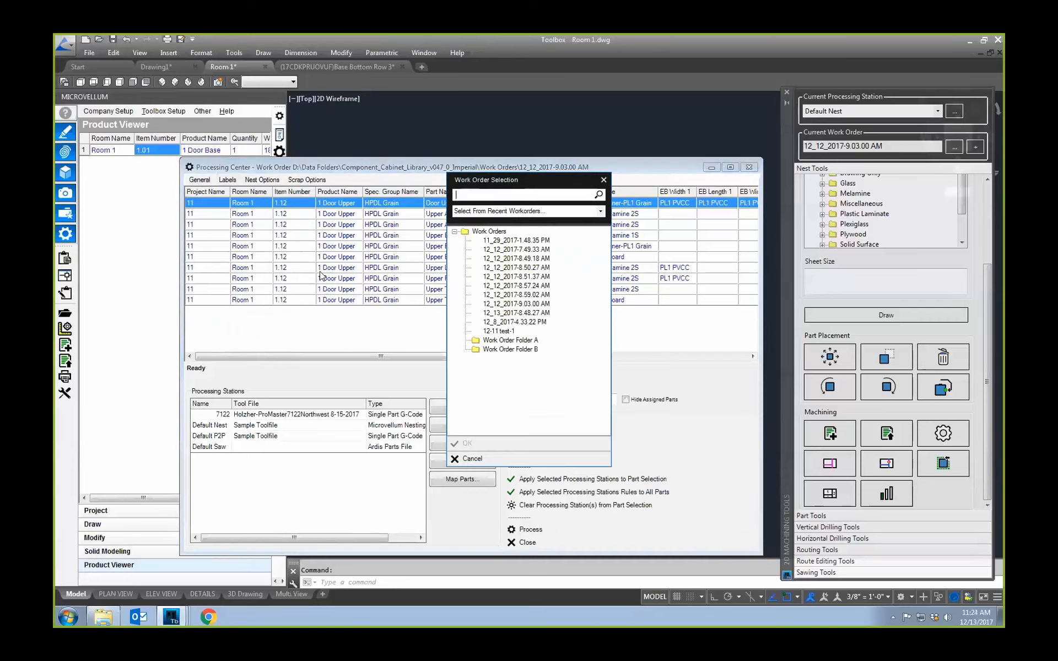
left_click(517, 241)
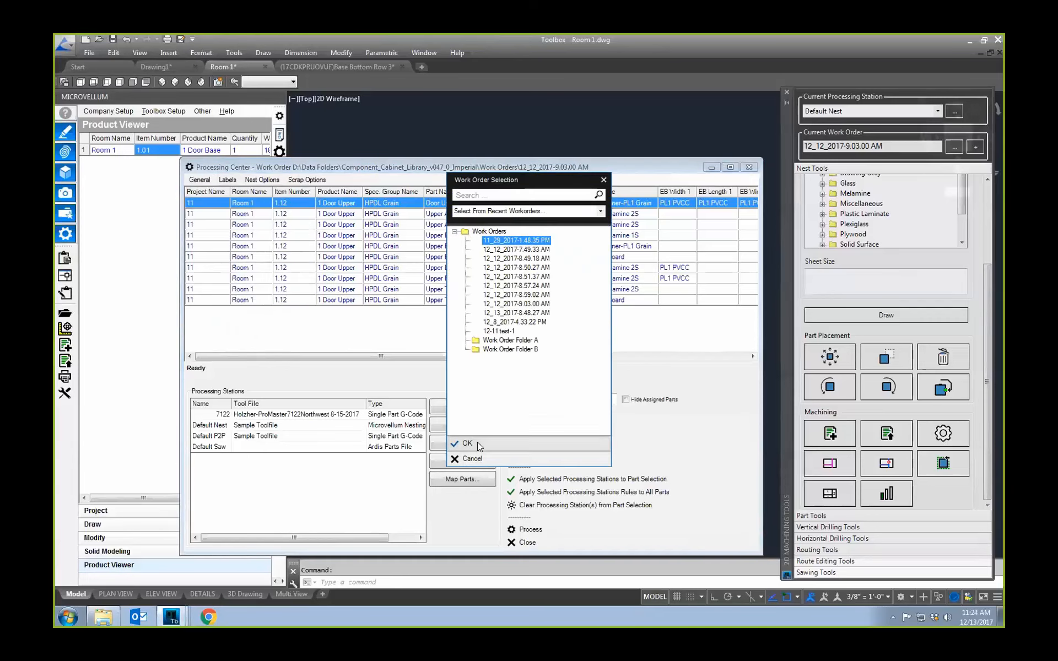
left_click(477, 443)
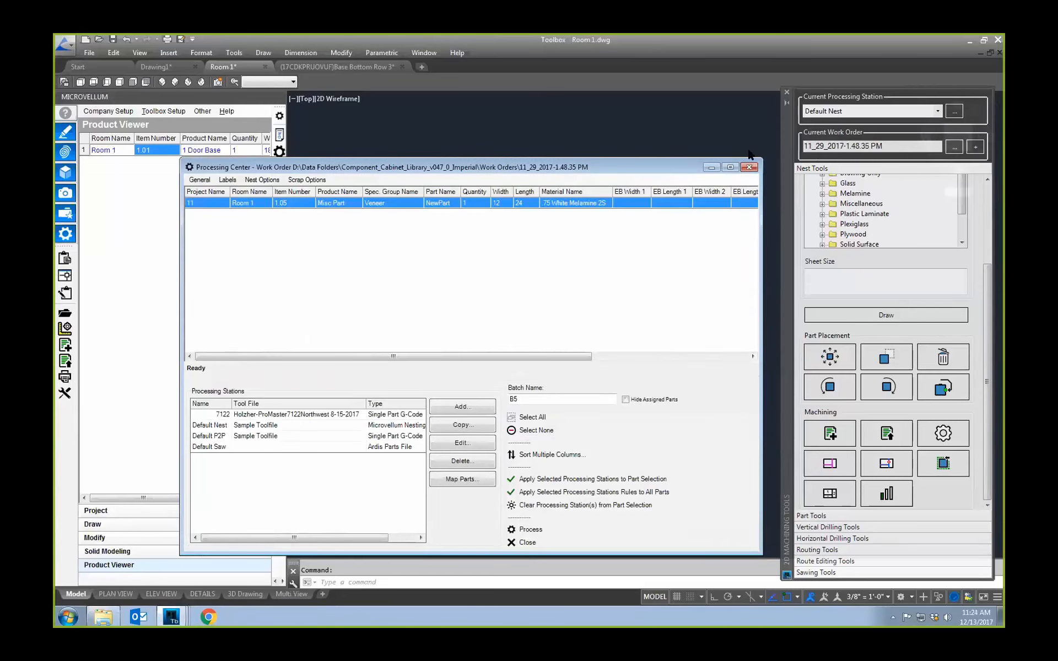
left_click(711, 168)
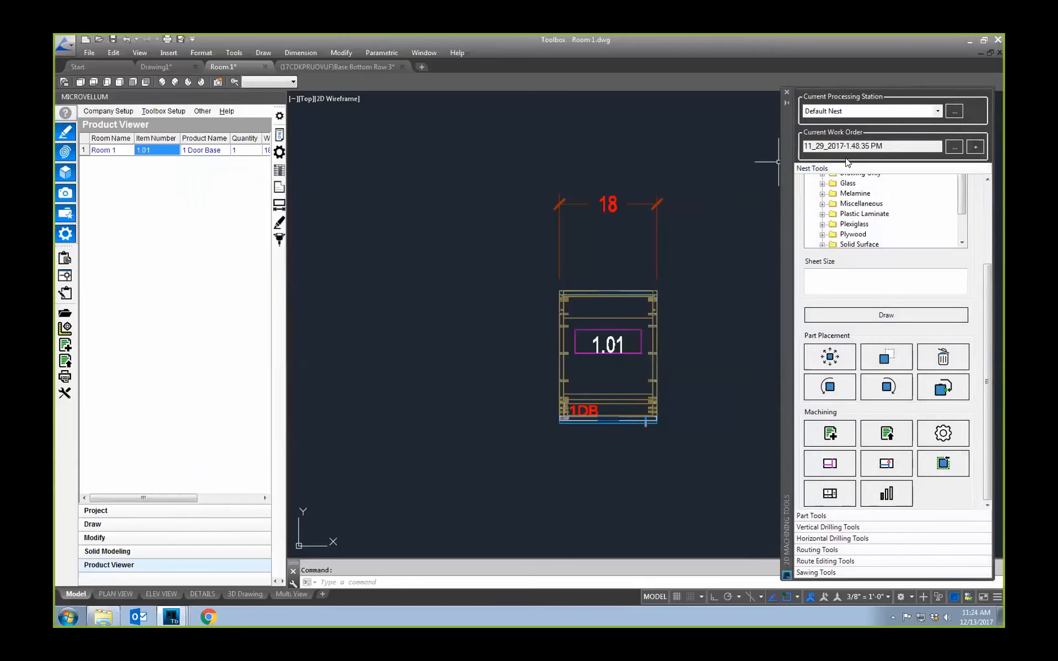
Step: Show the work orders selectable from the 2D machining tools and dismiss the list without choosing one
middle_click_drag(675, 309, 575, 310)
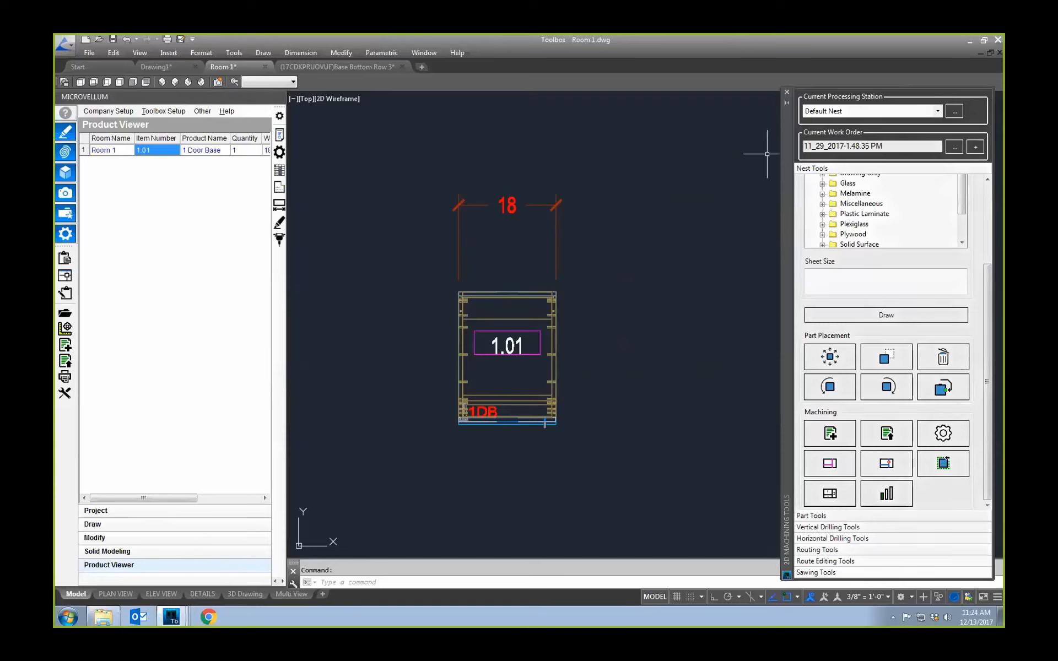
left_click(955, 148)
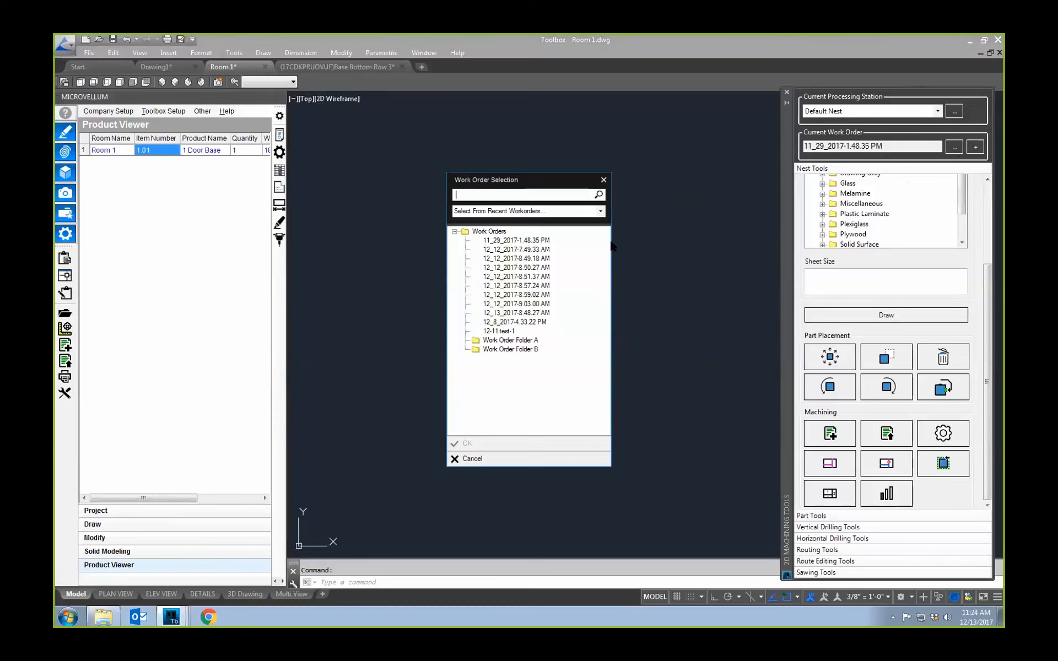
left_click(603, 179)
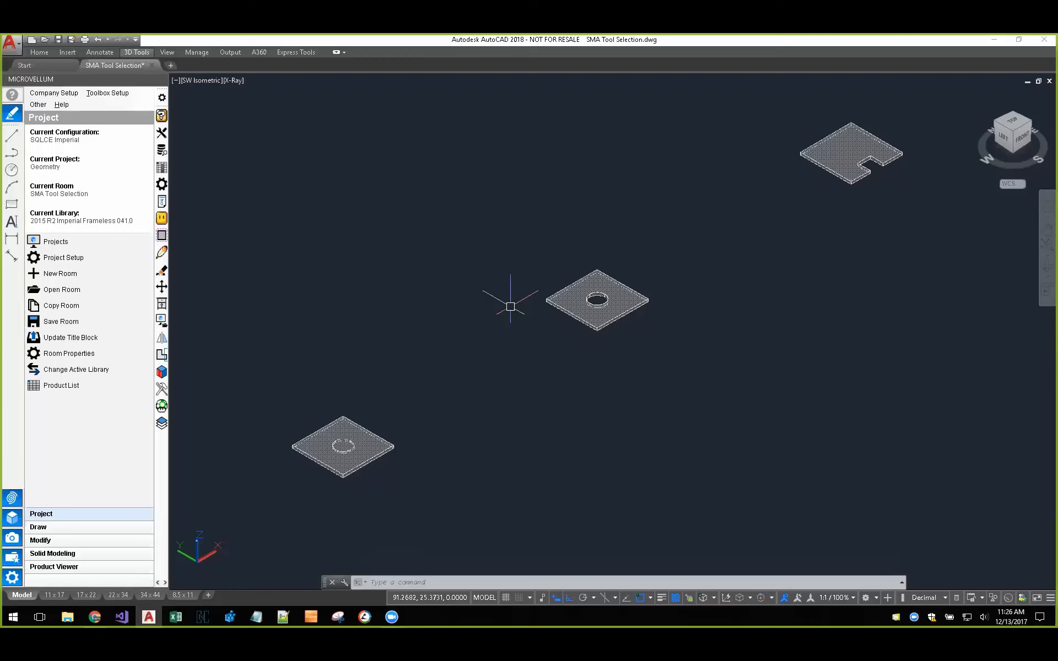
Step: Review the Solids settings of the SQLCE Imperial configuration in the SMA Tool Selection drawing and close the editor
left_click(162, 116)
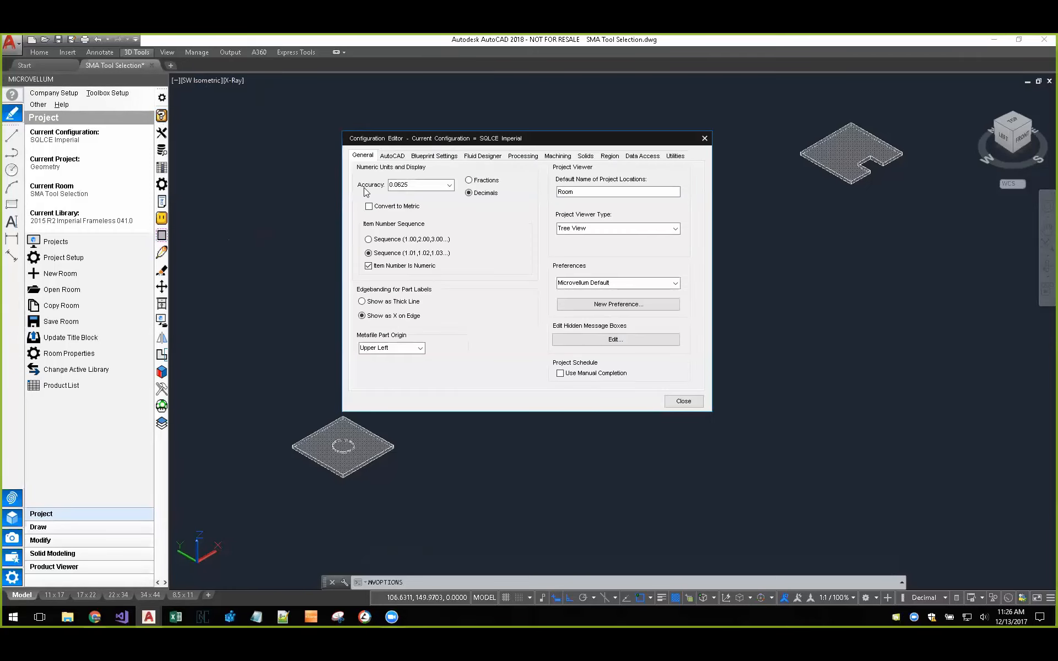
left_click(586, 156)
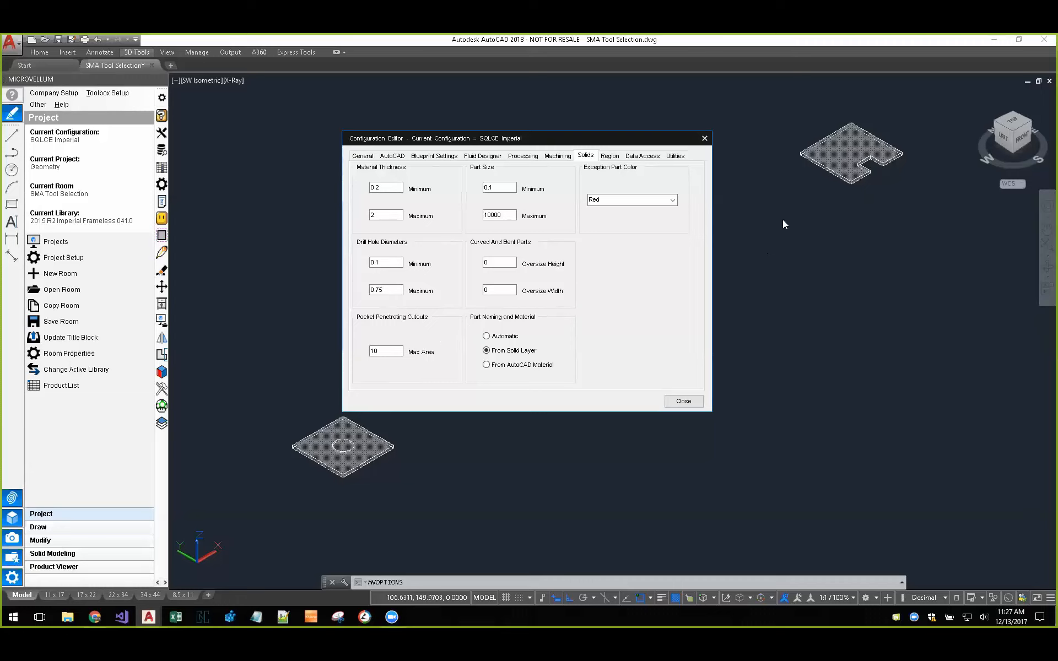
left_click(681, 402)
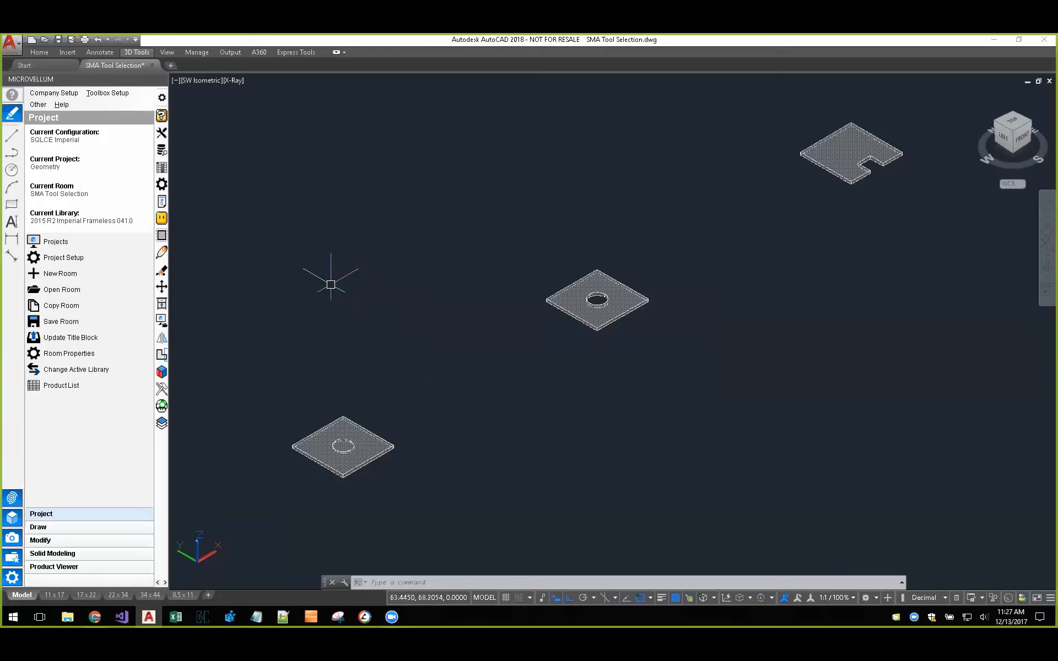
Step: Open the IPP Nest tool file, examine the tool defaults of routers 103, 104 and 105, and close it
left_click(12, 577)
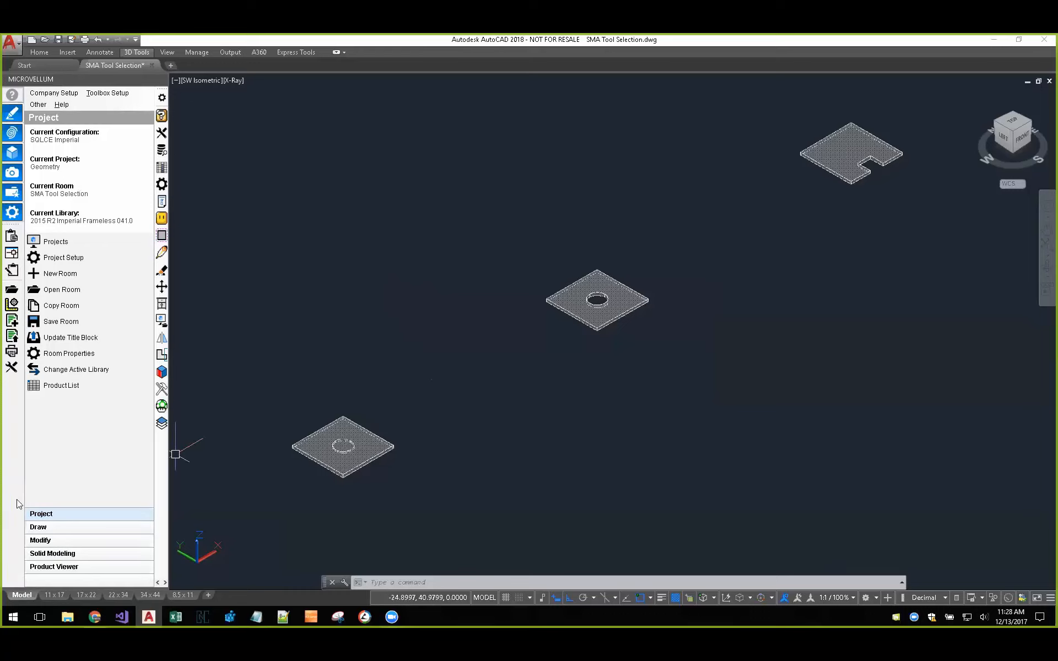
left_click(11, 369)
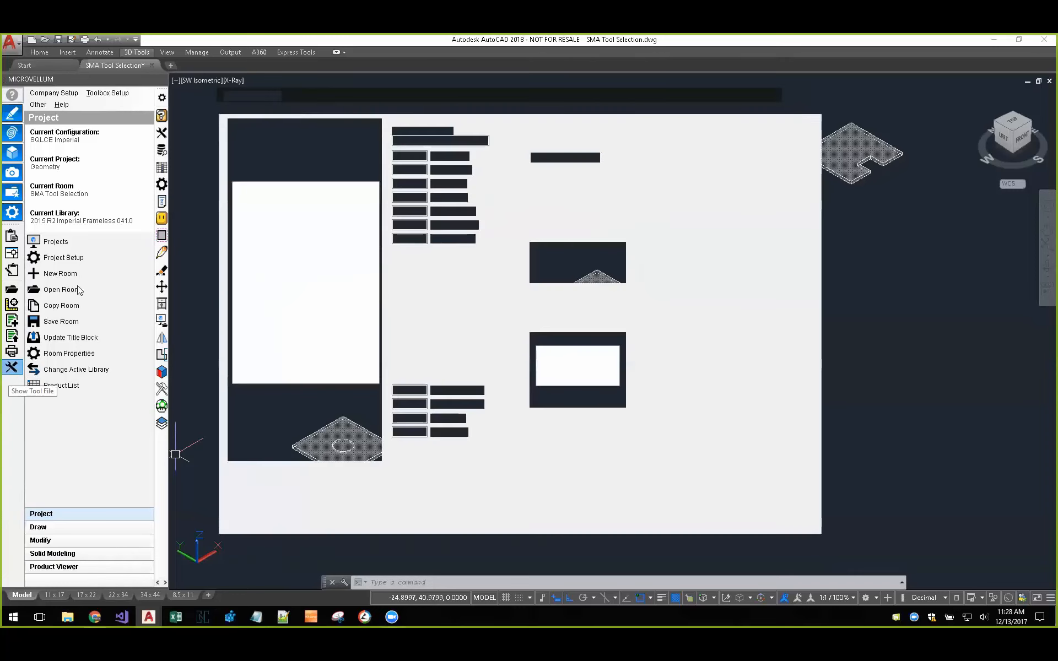
left_click(259, 160)
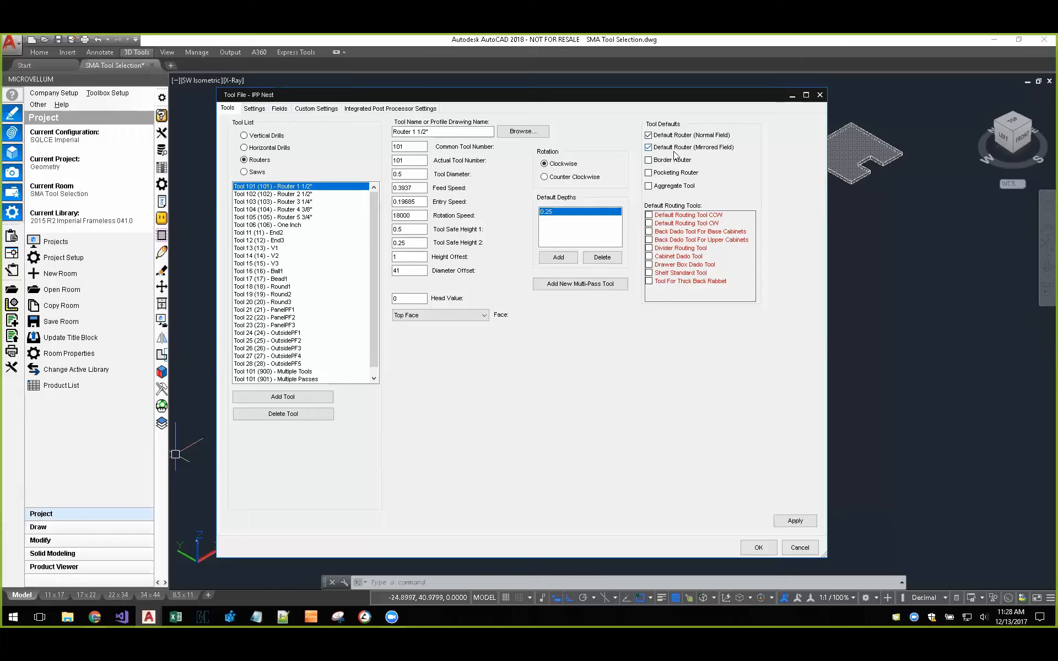
left_click(304, 202)
left_click(305, 208)
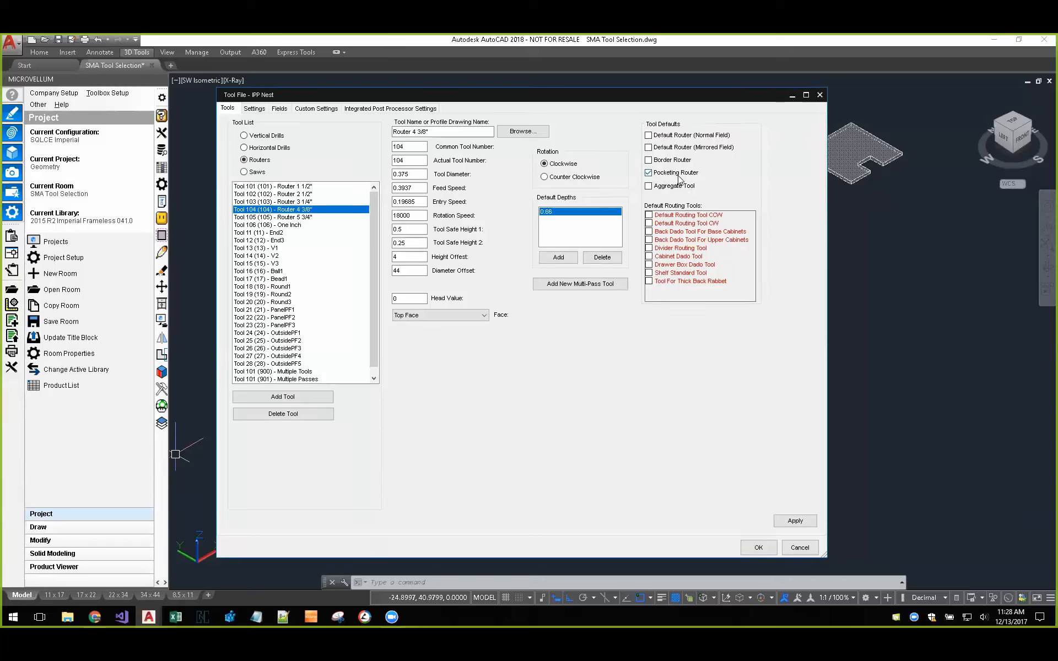
left_click(302, 219)
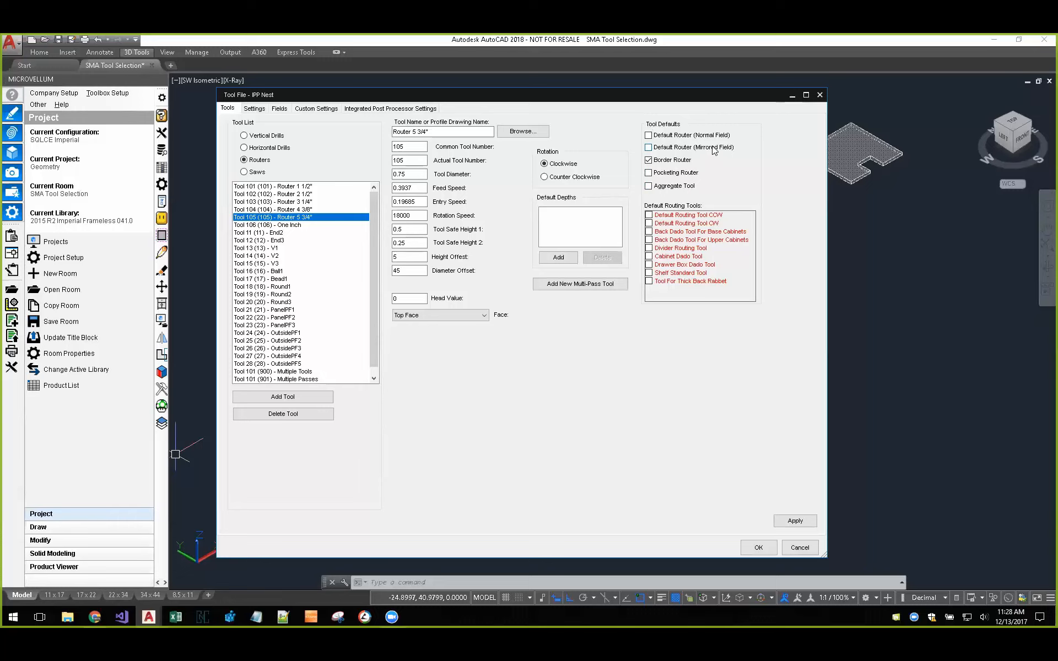
left_click(757, 548)
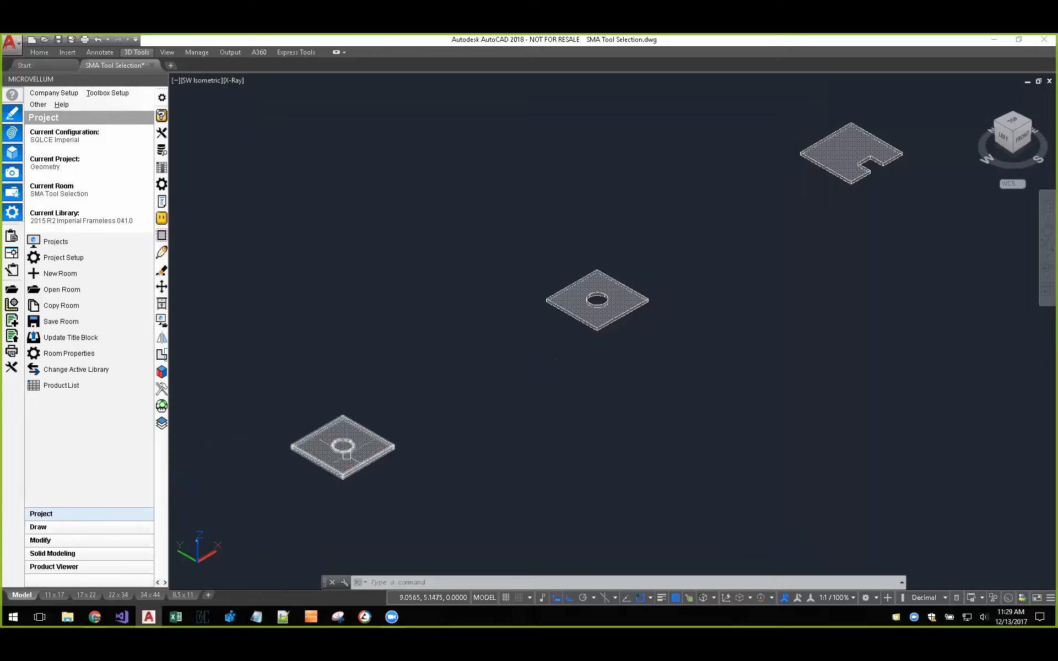
Step: Display the plate with the shallow circular pocket in the Realistic visual style
scroll(339, 456, "up", 5)
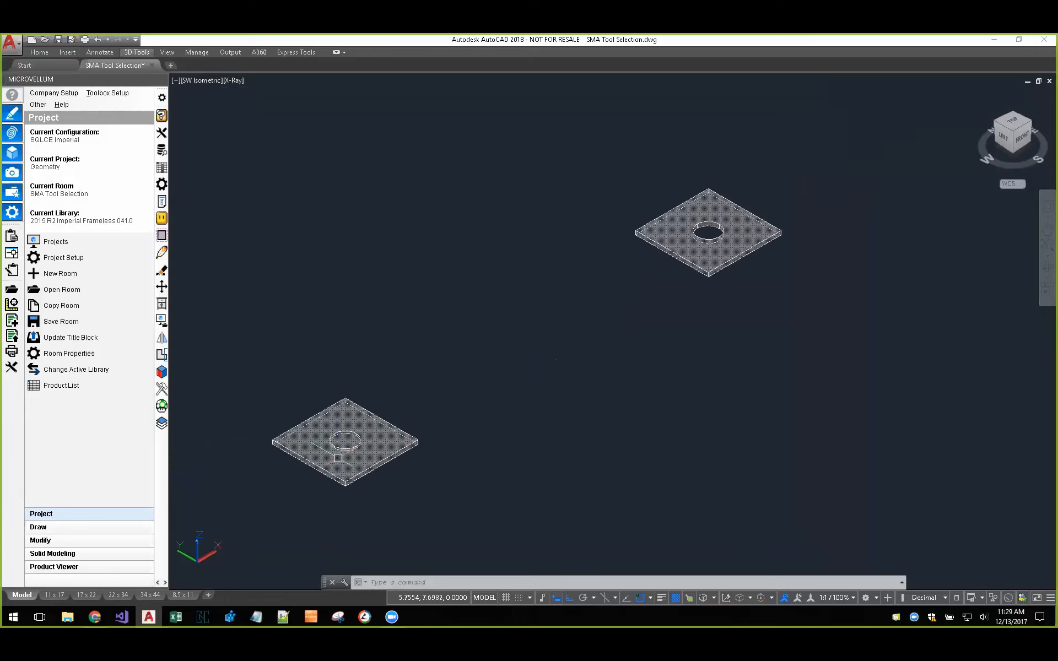
middle_click_drag(338, 455, 440, 403)
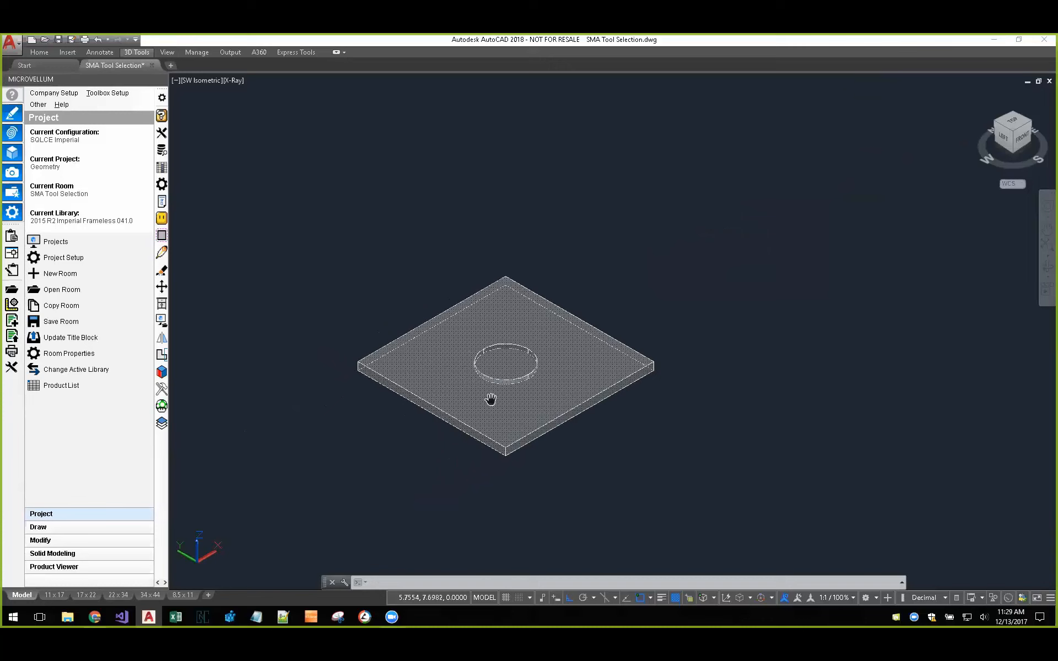
scroll(490, 380, "up", 2)
scroll(490, 380, "up", 2)
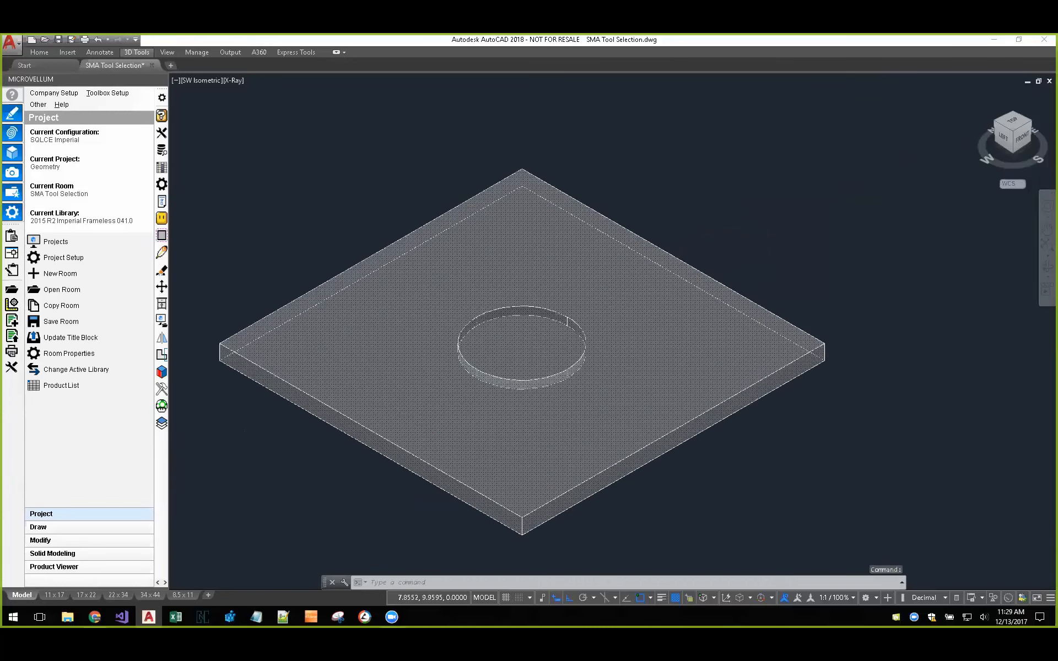
scroll(490, 380, "up", 4)
left_click(233, 81)
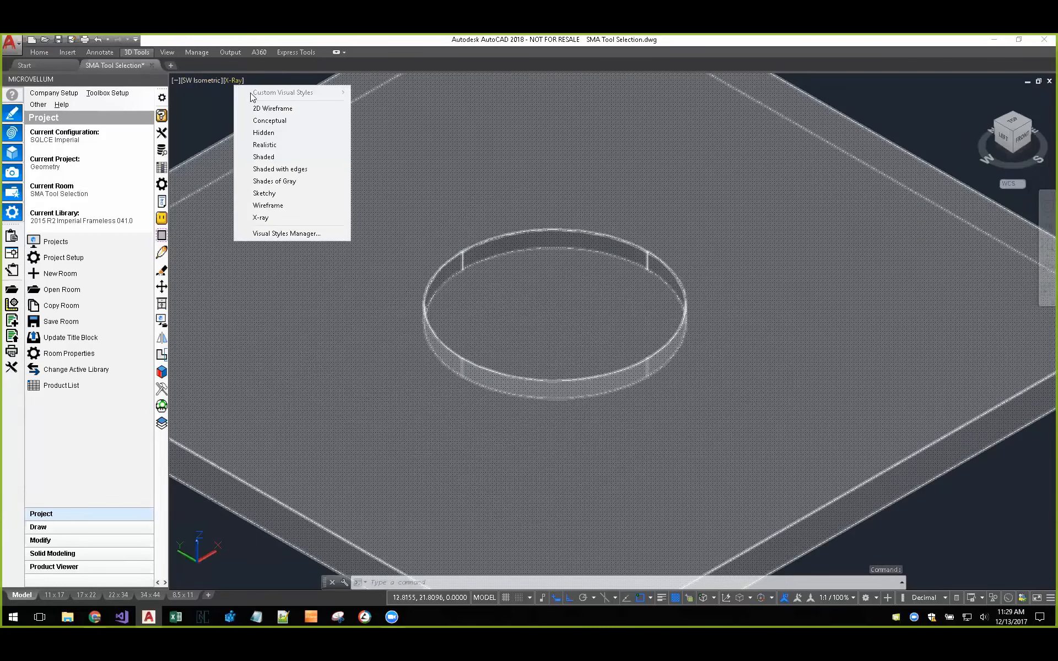
left_click(264, 145)
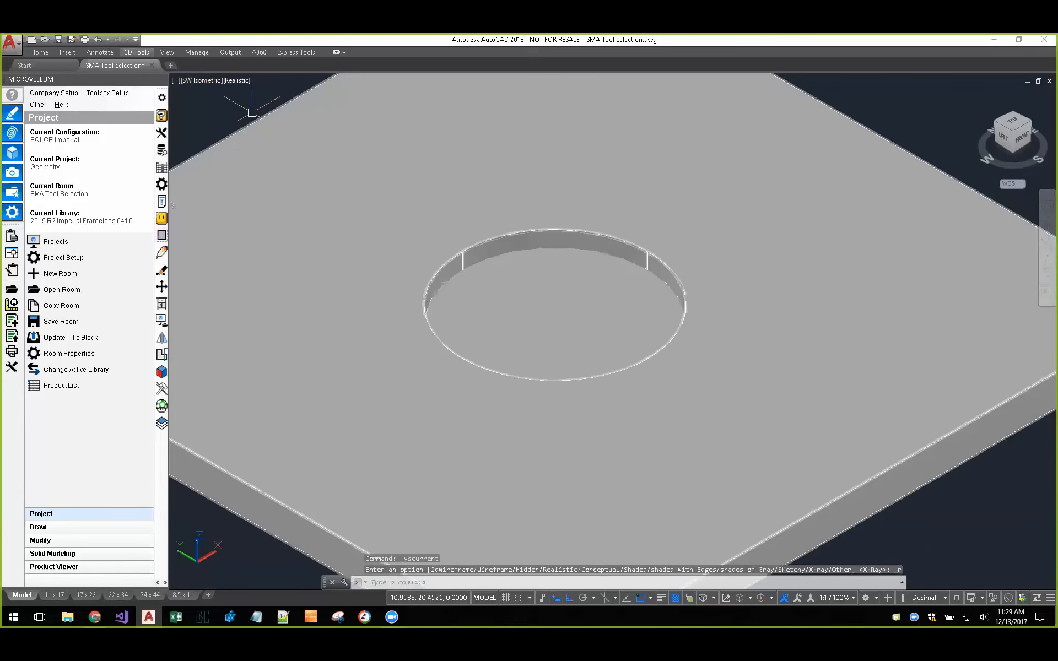
Step: Select the pocketed plate and change the visual style to Shaded with edges
left_click(270, 212)
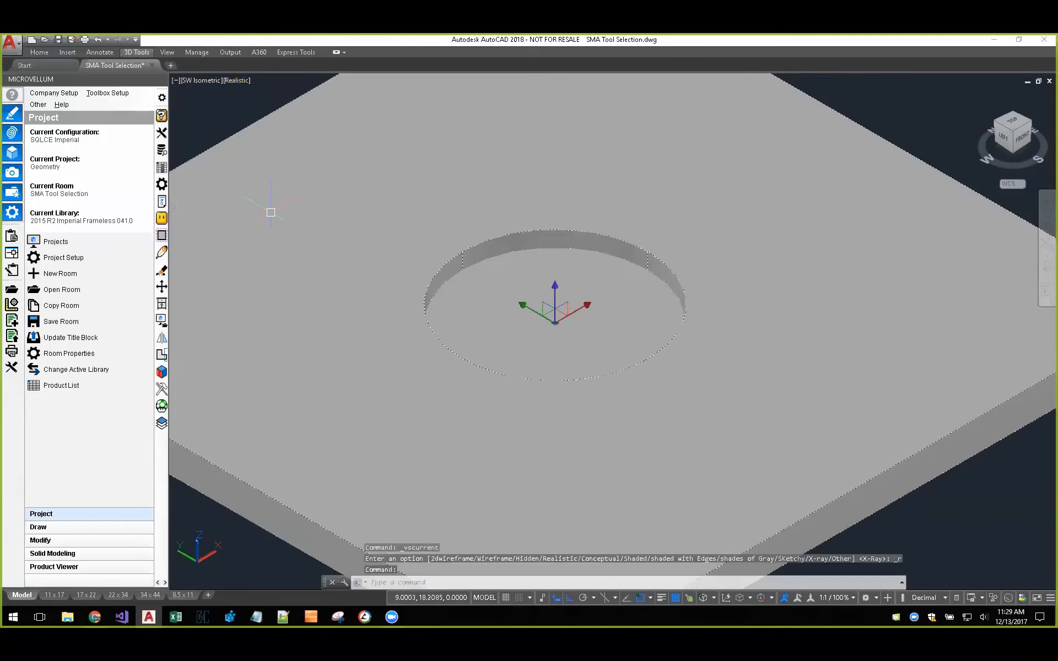
left_click(237, 80)
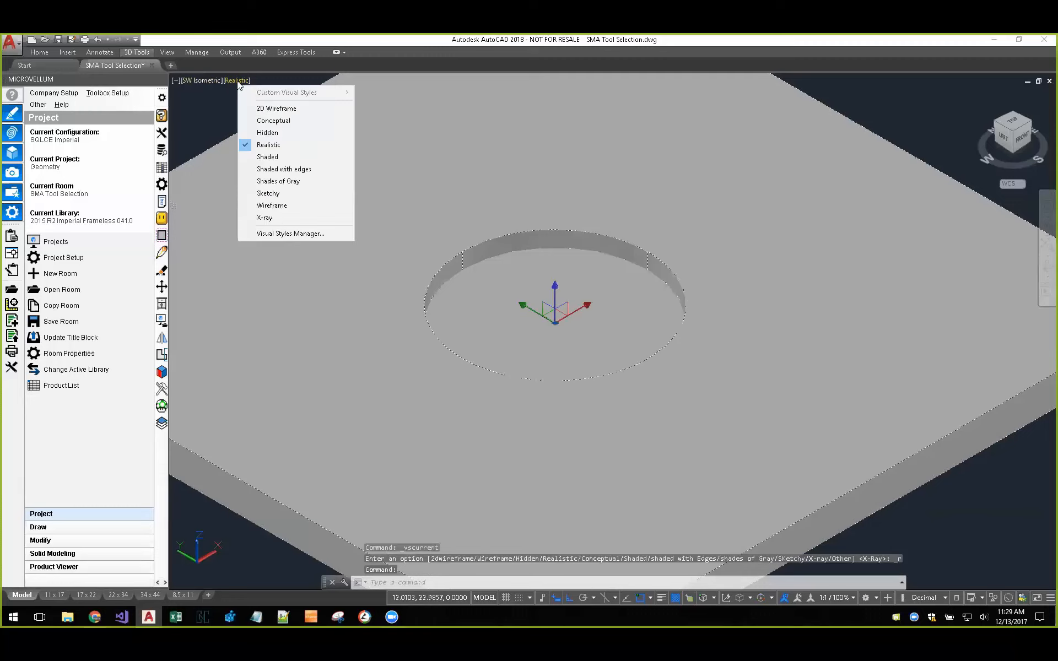
left_click(284, 169)
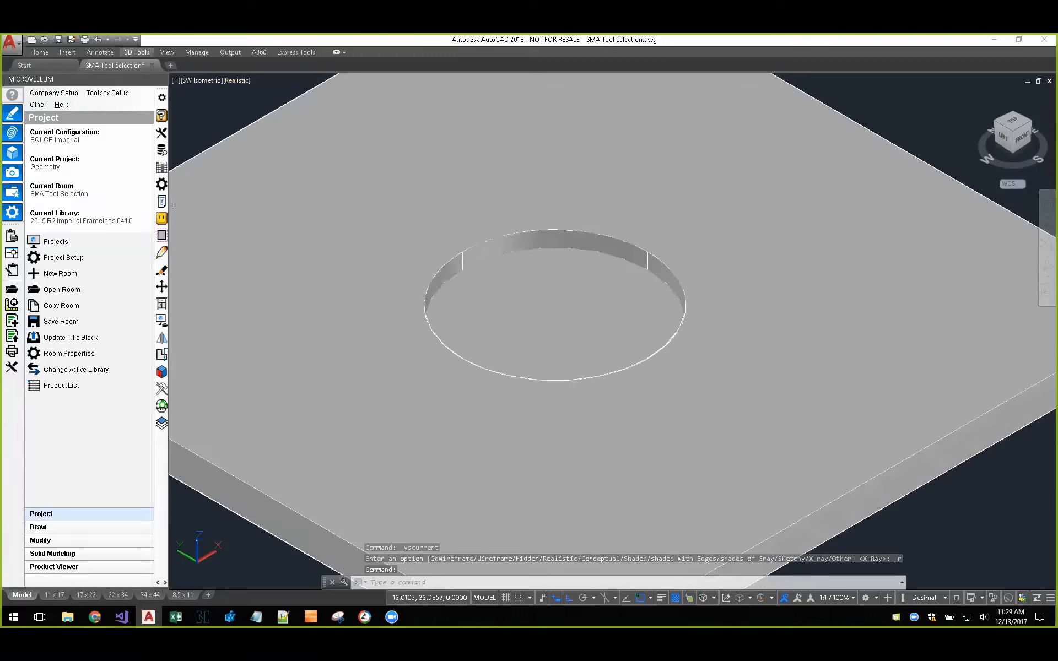
Step: Examine the three solid plates in turn: the circular pocket, the round through hole and the notched edge
scroll(391, 249, "down", 4)
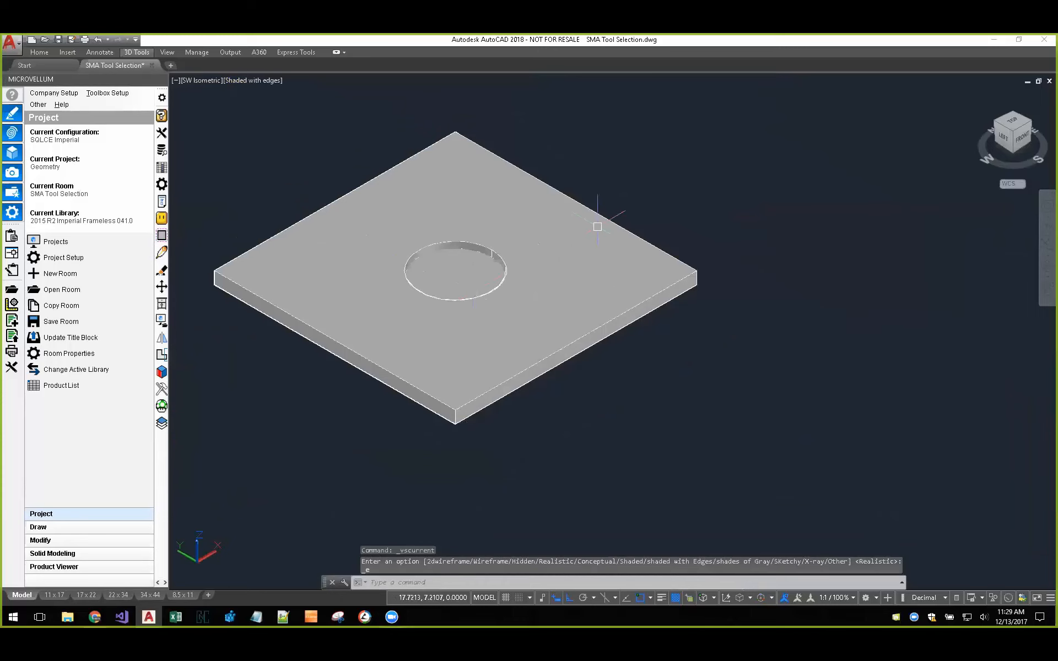
scroll(400, 289, "down", 2)
scroll(400, 290, "down", 2)
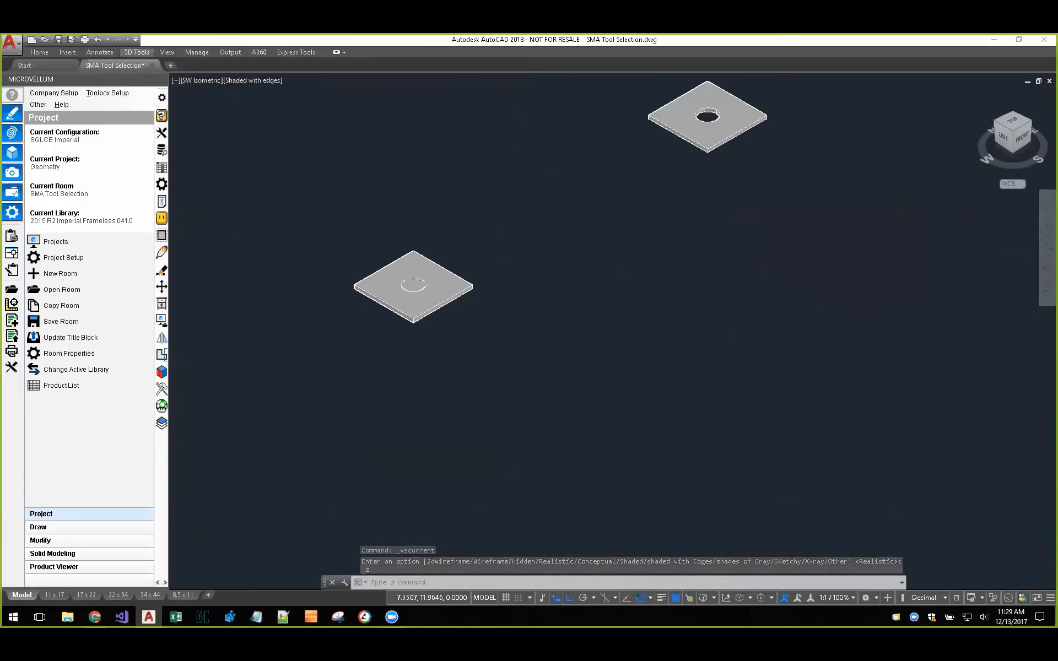
middle_click_drag(631, 215, 482, 347)
scroll(581, 242, "up", 3)
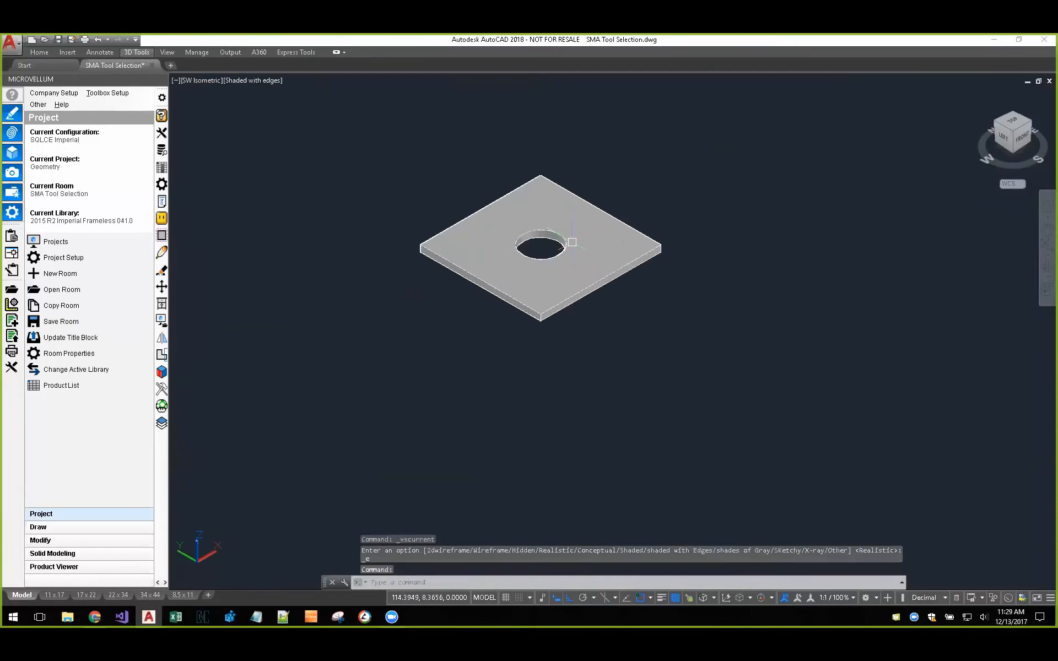
scroll(570, 242, "down", 3)
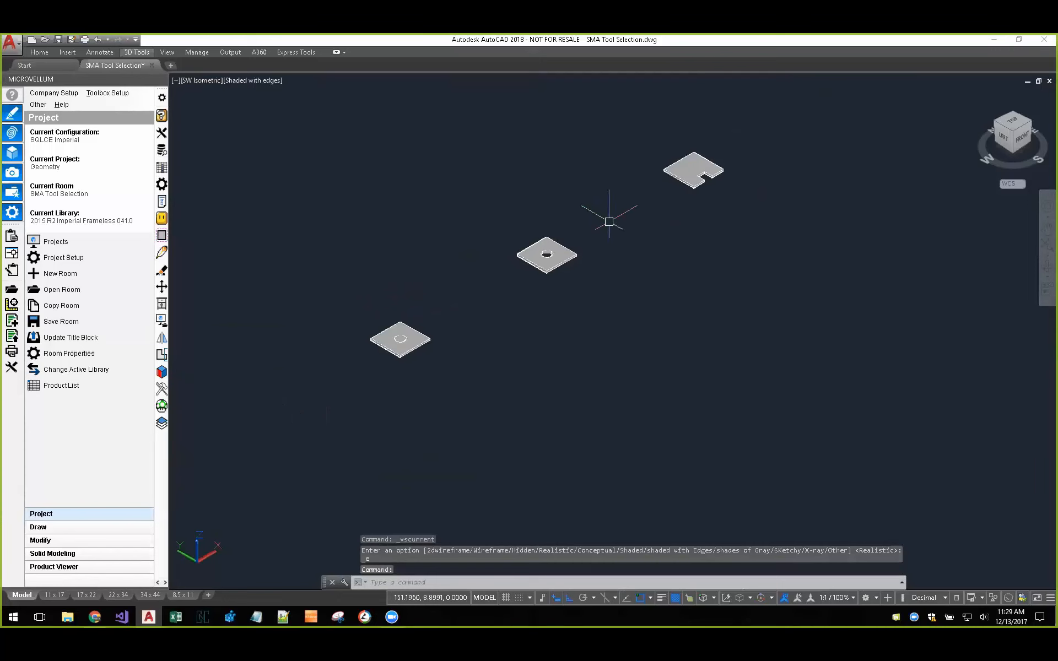
middle_click_drag(610, 220, 536, 282)
scroll(640, 229, "up", 7)
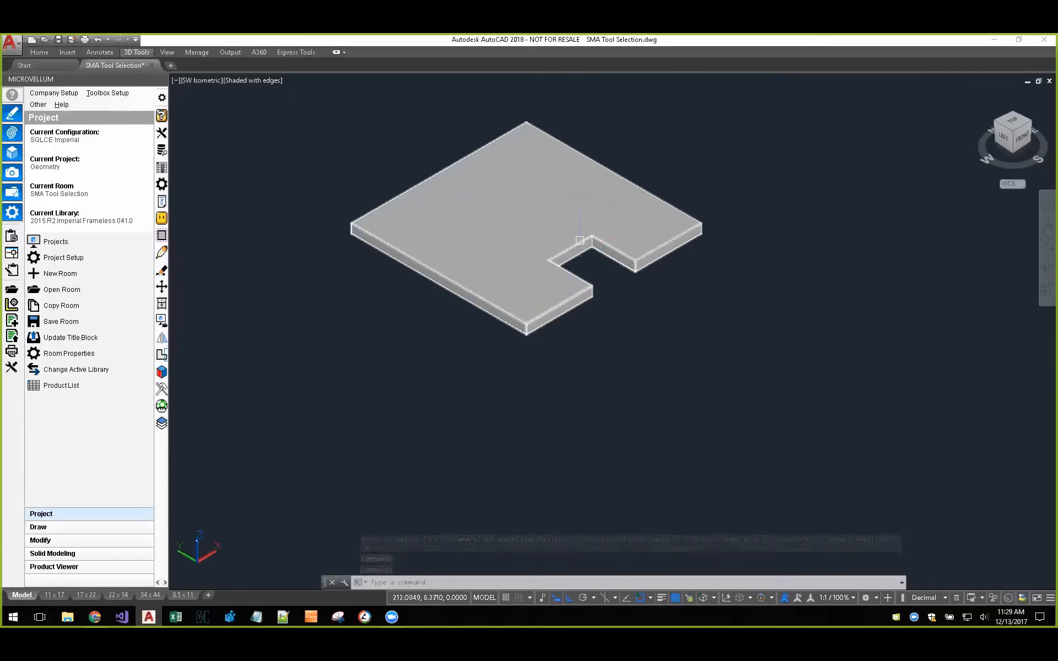
scroll(605, 269, "down", 7)
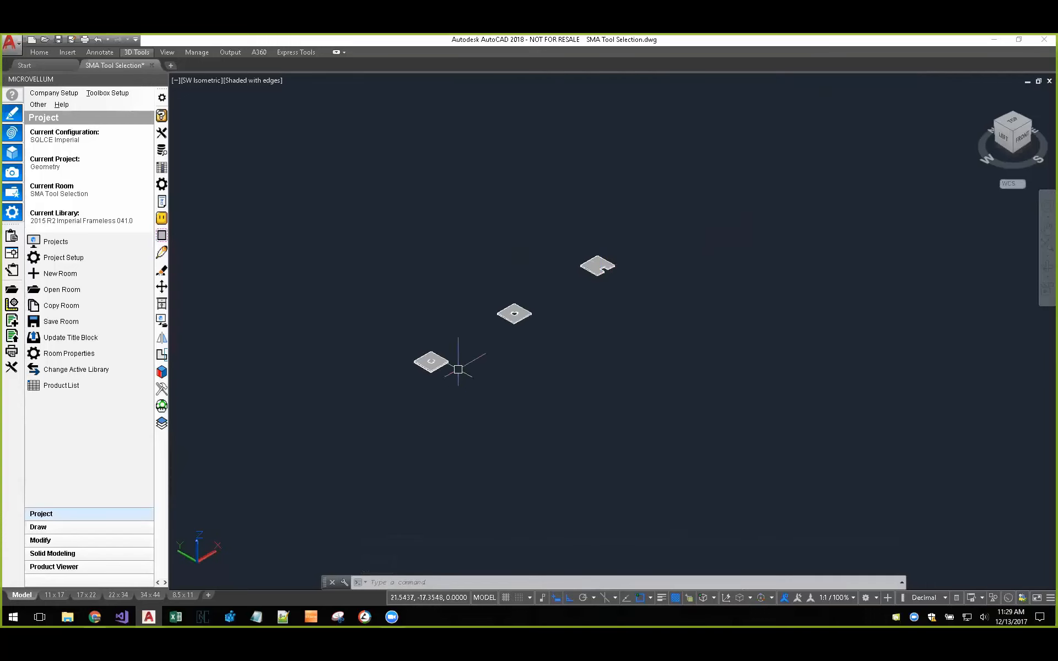
Step: Run Solid Model Analyzer on the pocketed plate, save it to the current project and draw the new product in front of it
scroll(435, 367, "up", 3)
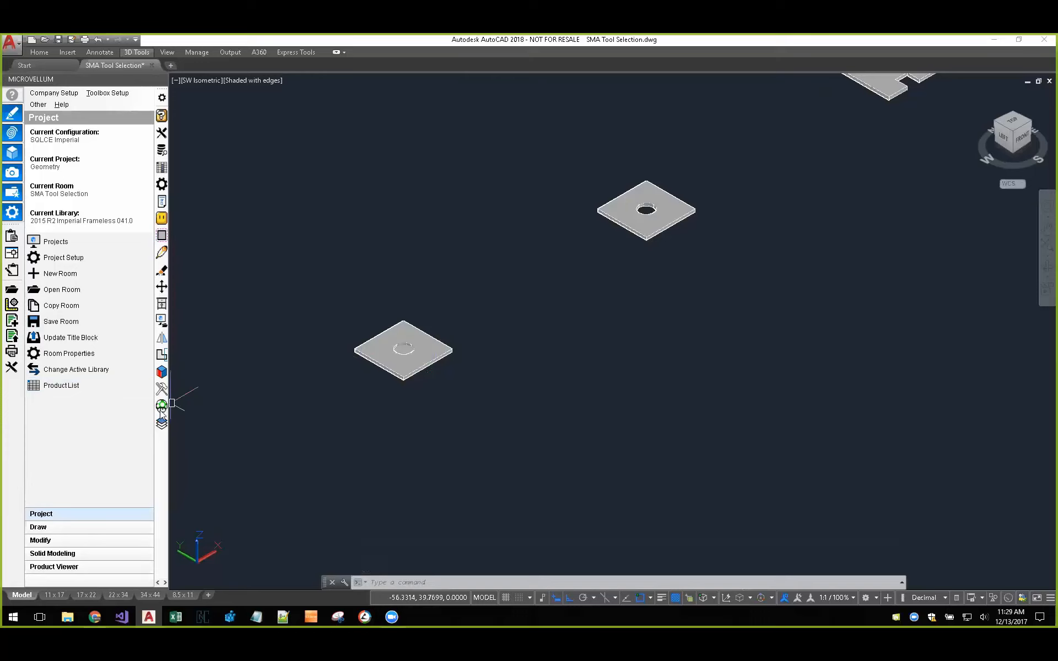
left_click(162, 374)
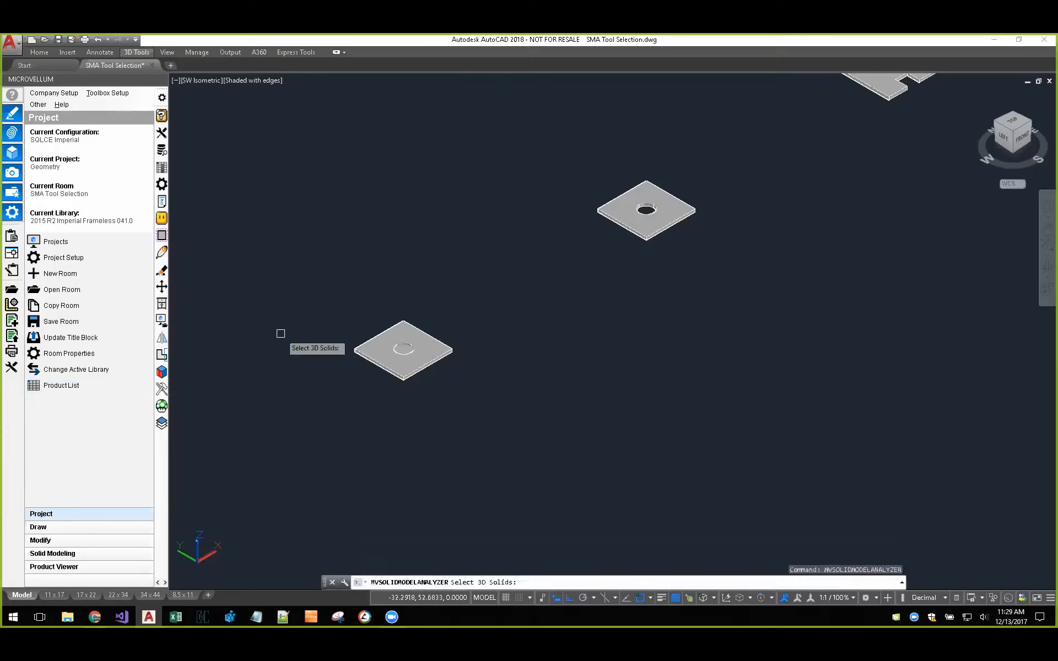
left_click(418, 328)
key("Return")
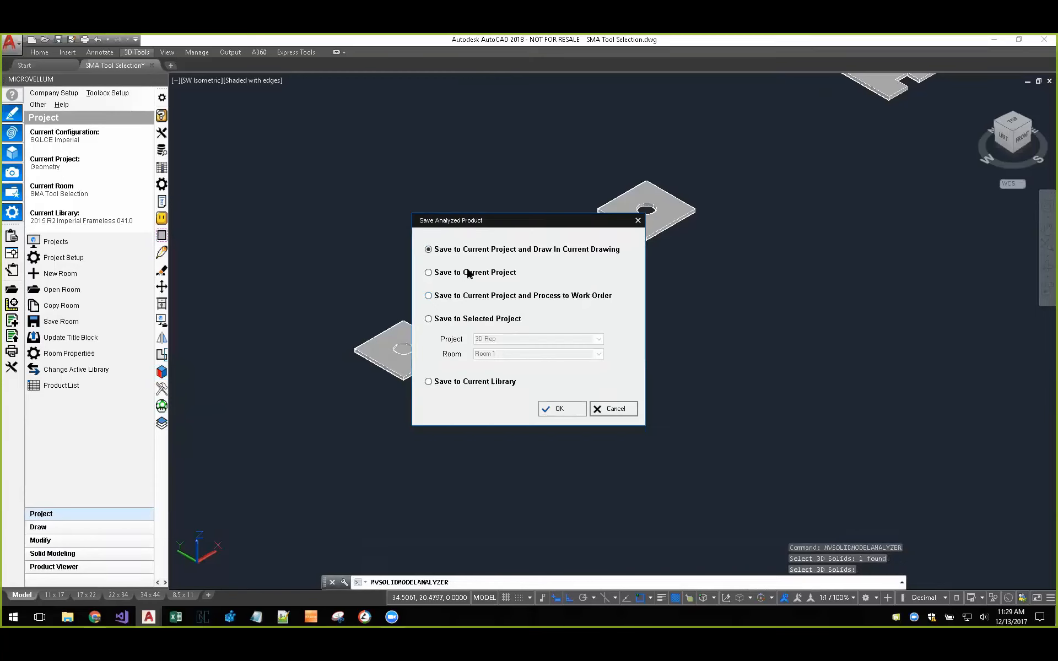
left_click(583, 411)
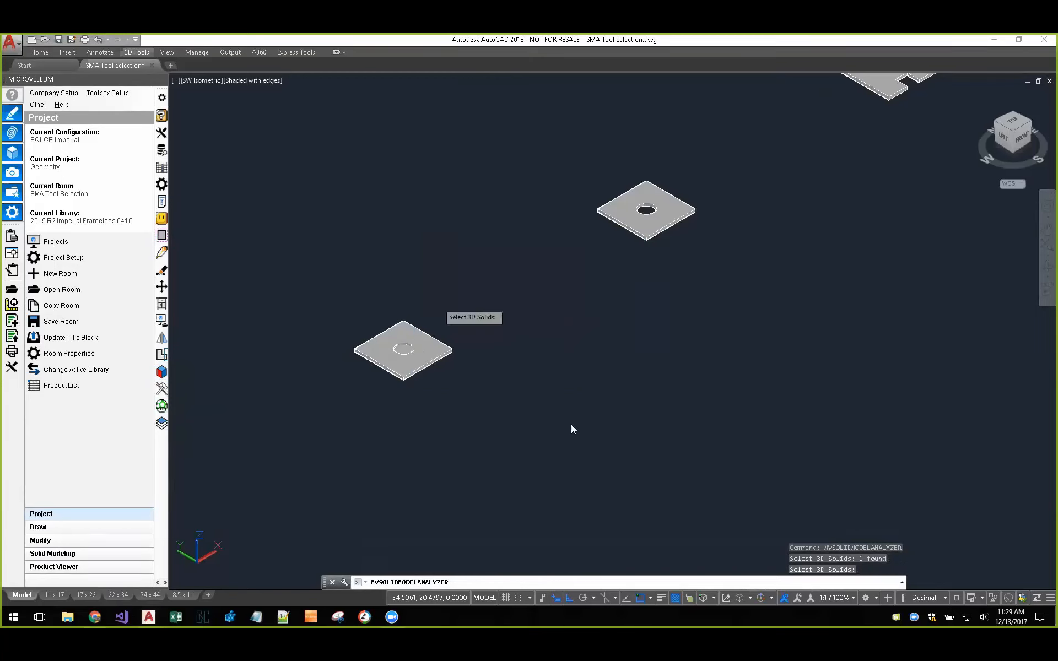
left_click(514, 466)
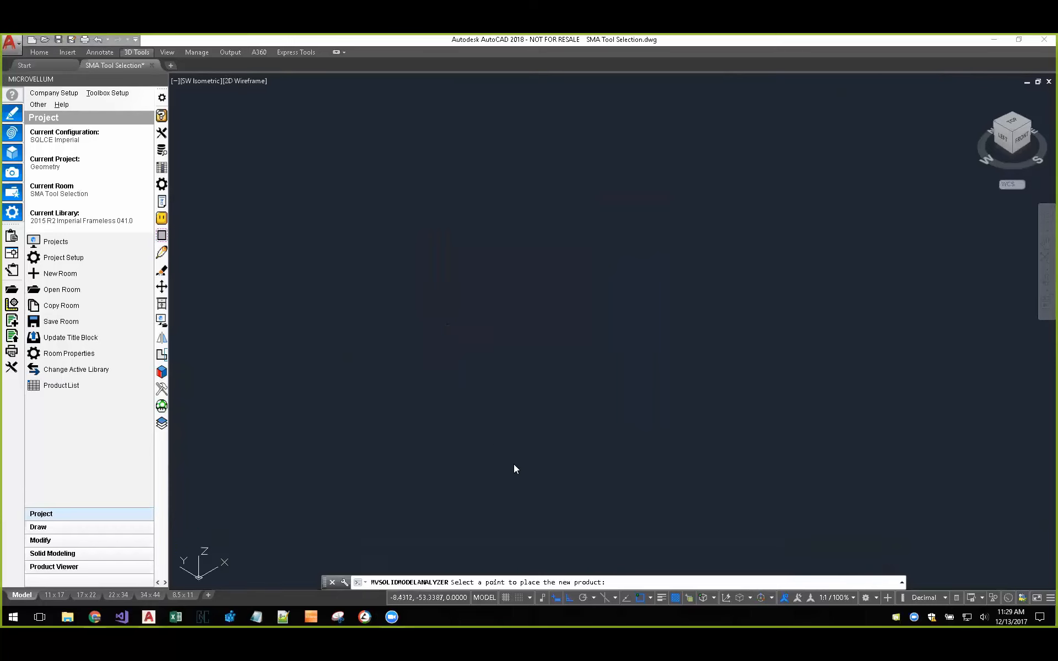
Step: Change the visual style to Conceptual and inspect the circular pocket on the newly placed product
scroll(576, 489, "up", 4)
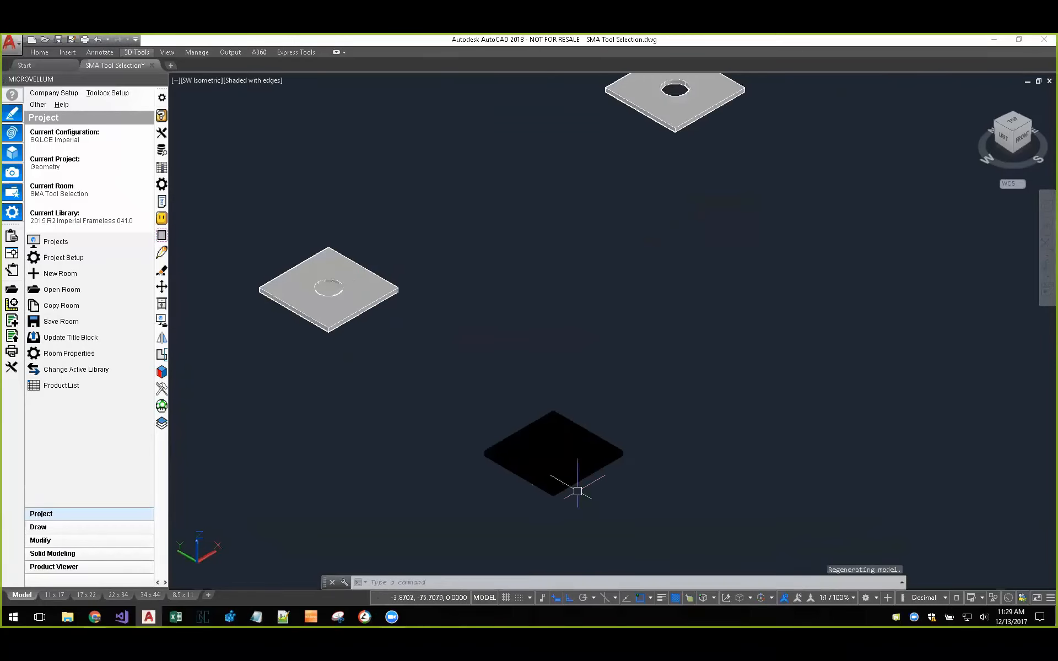
left_click(273, 81)
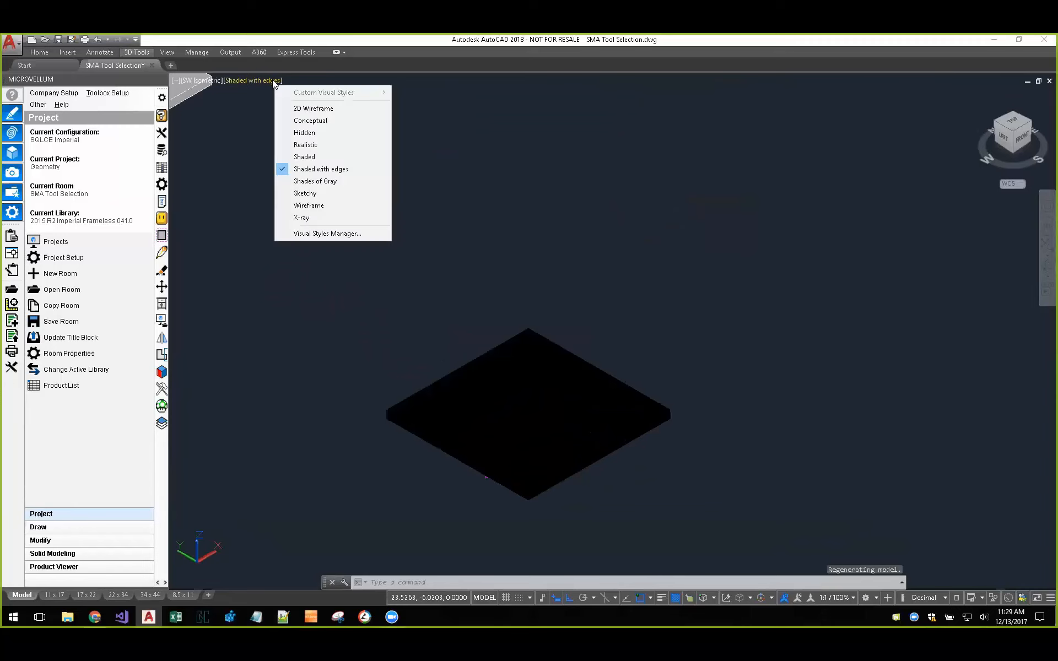
left_click(292, 120)
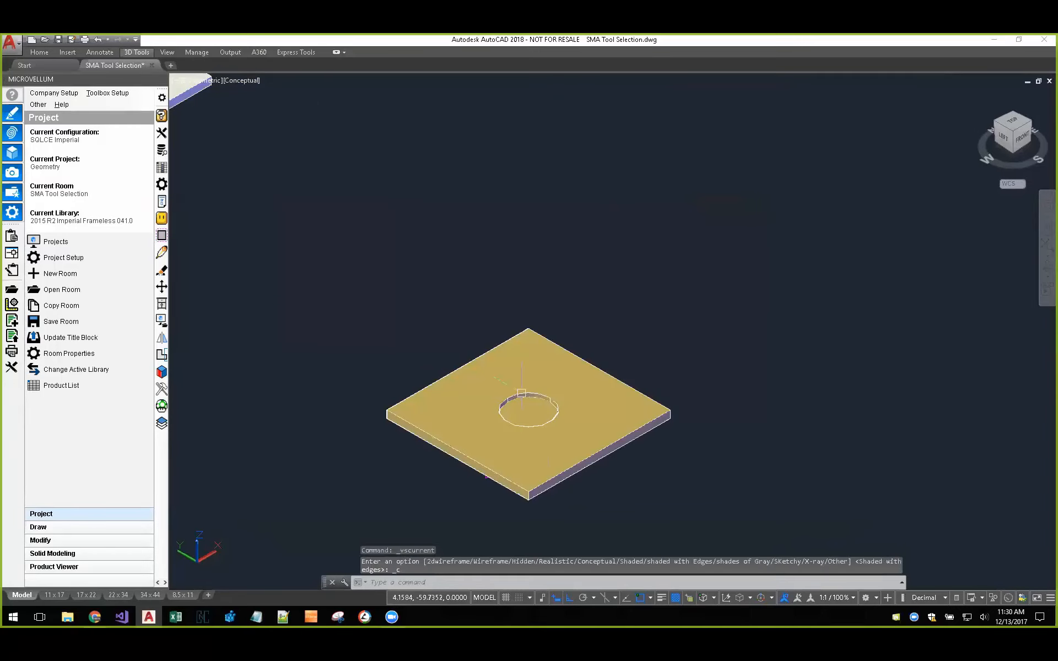
scroll(558, 458, "up", 3)
middle_click_drag(569, 434, 591, 379)
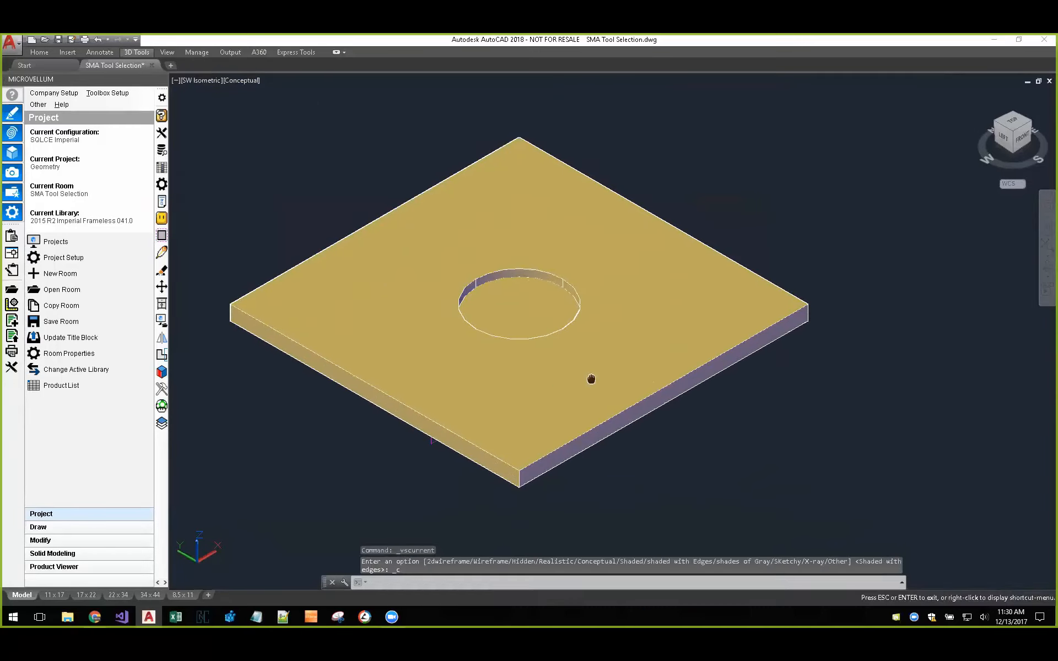
scroll(534, 373, "down", 8)
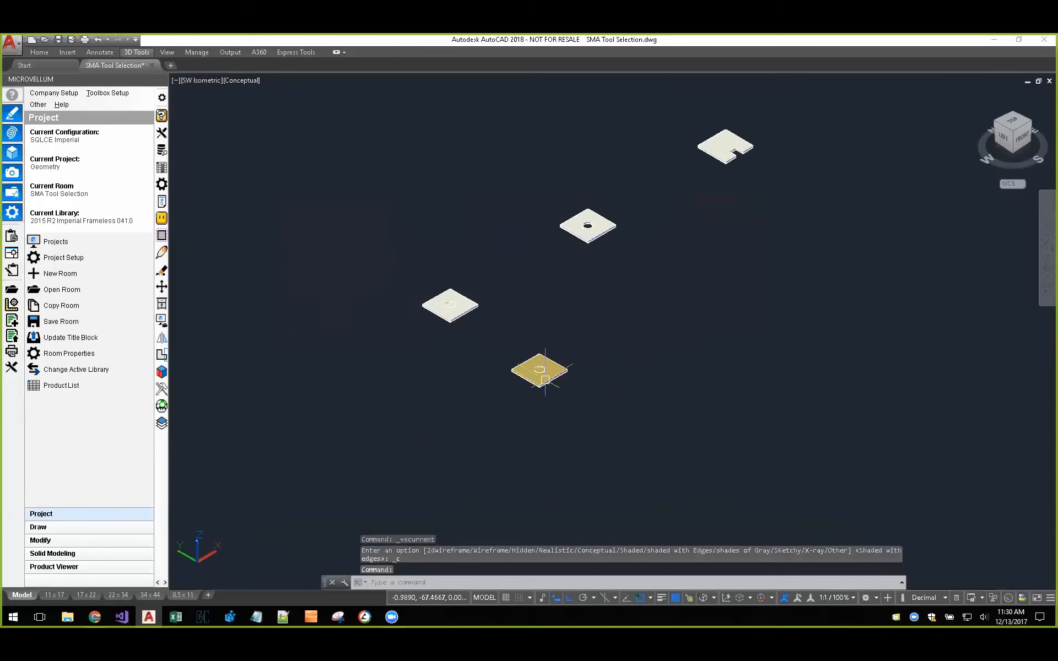
scroll(446, 305, "up", 6)
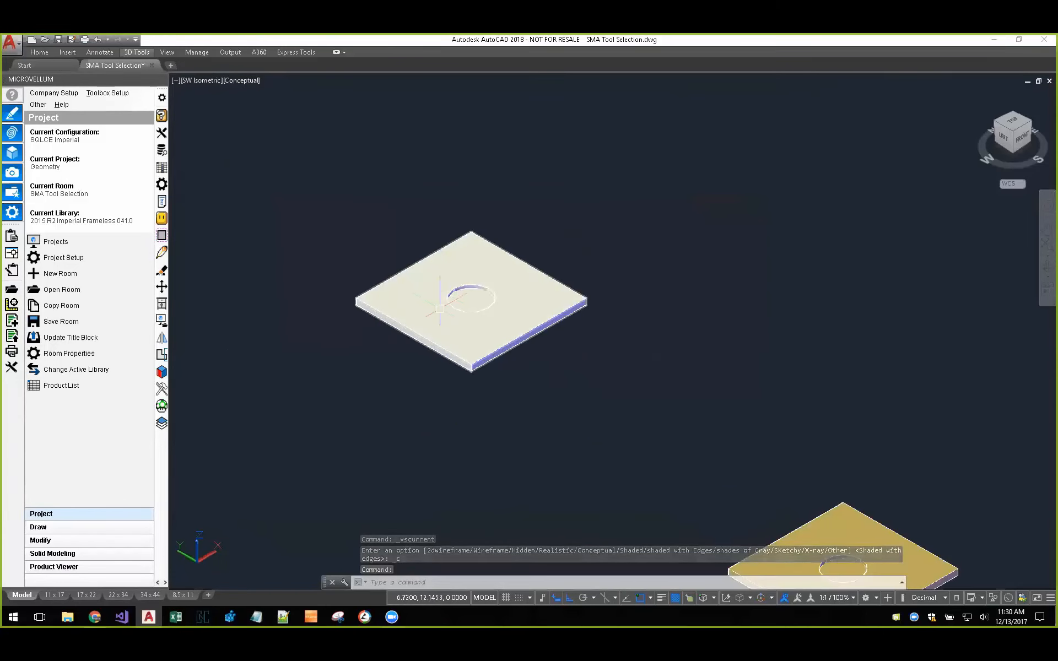
type("press")
key("Return")
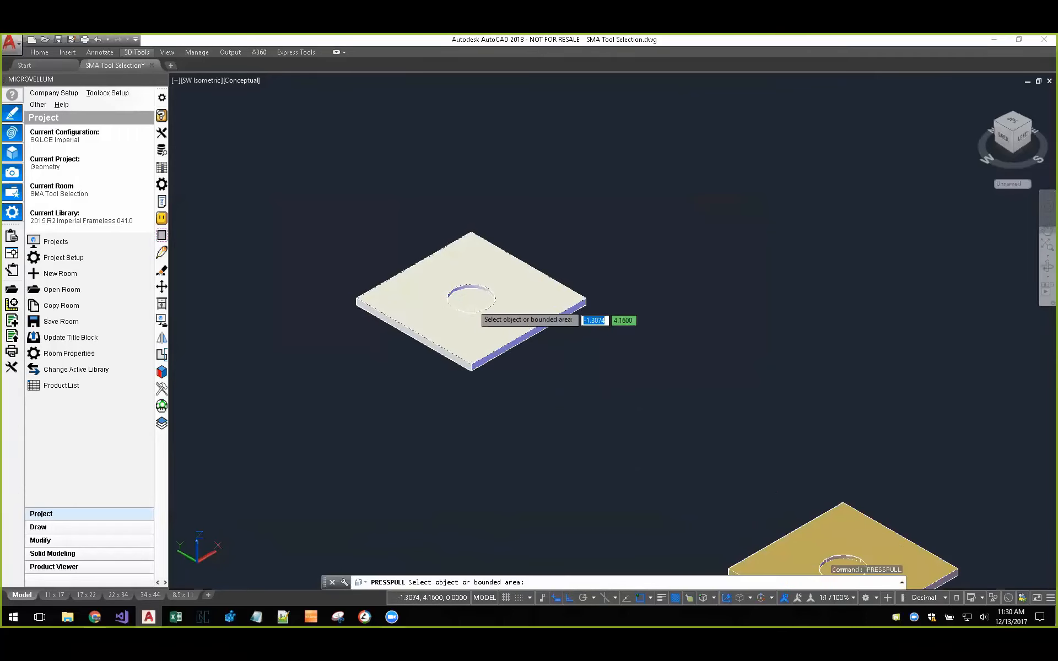
left_click(471, 300)
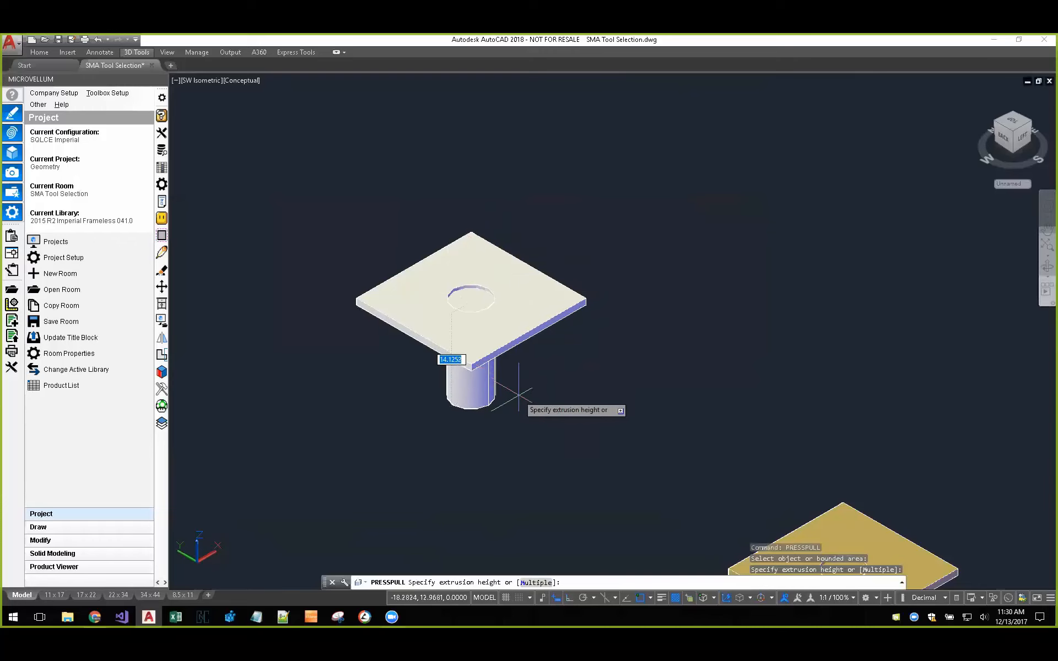
key("Escape")
key("Escape")
Step: Draw the analyzed part with the circular pocket in 2D
middle_click_drag(639, 439, 424, 297)
scroll(642, 463, "up", 3)
middle_click_drag(629, 481, 482, 401)
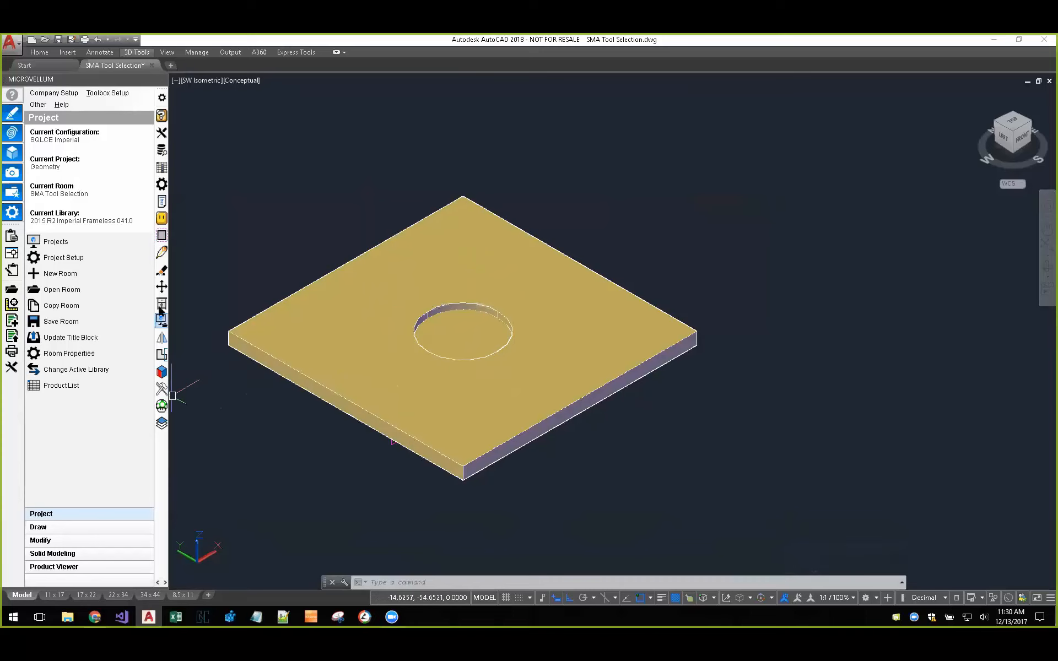
left_click(163, 220)
left_click(451, 262)
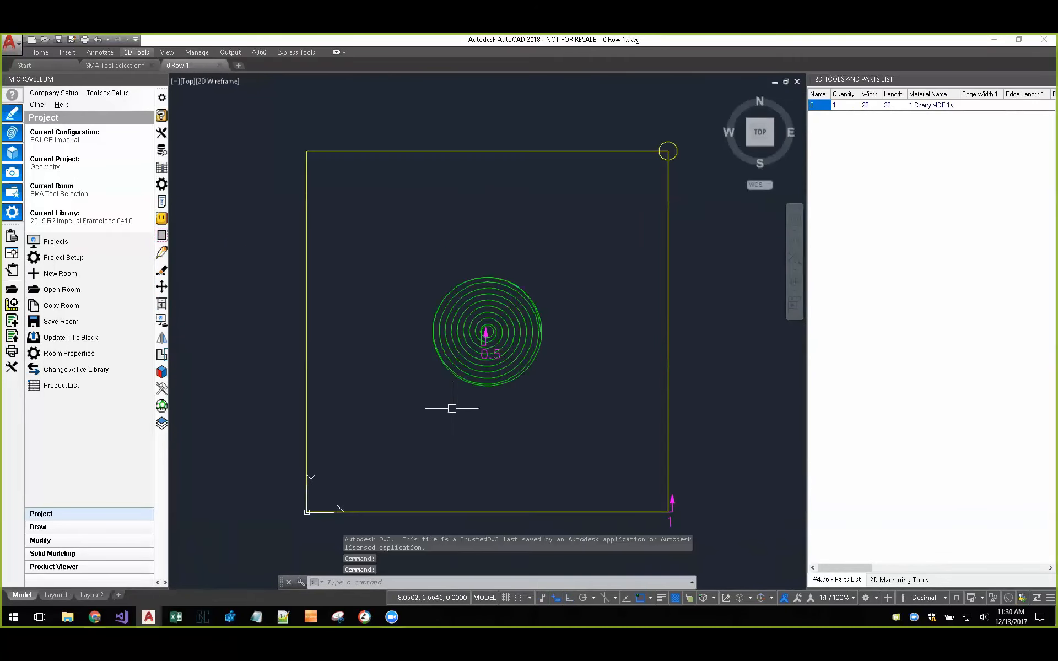
Step: Select the green spiral pocket toolpath and display its properties to check the layer name
scroll(543, 384, "up", 2)
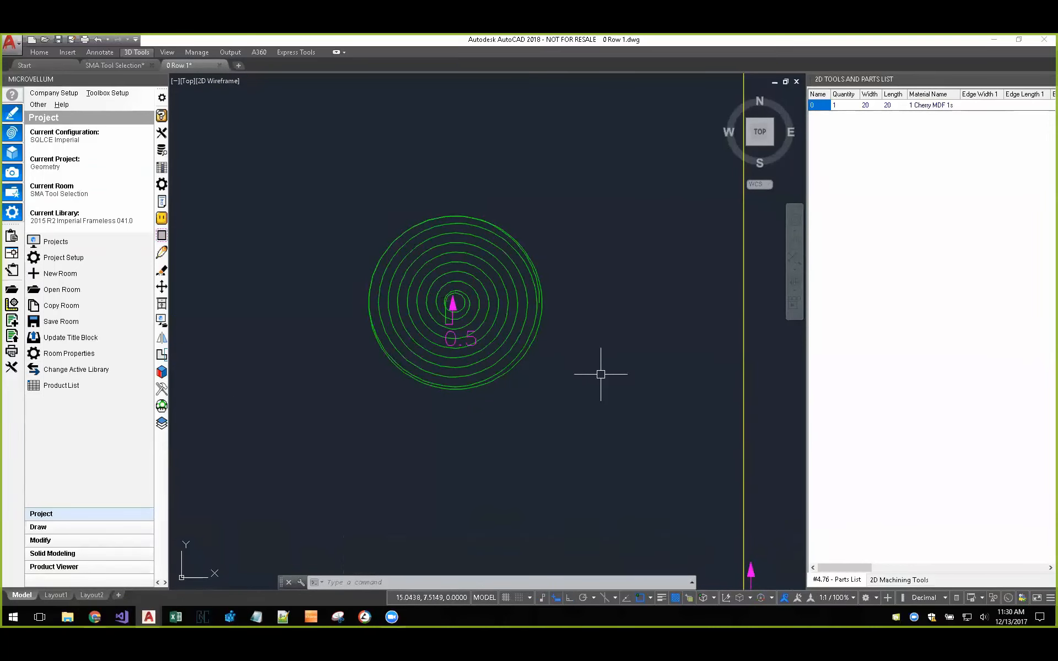
left_click(538, 267)
right_click(553, 266)
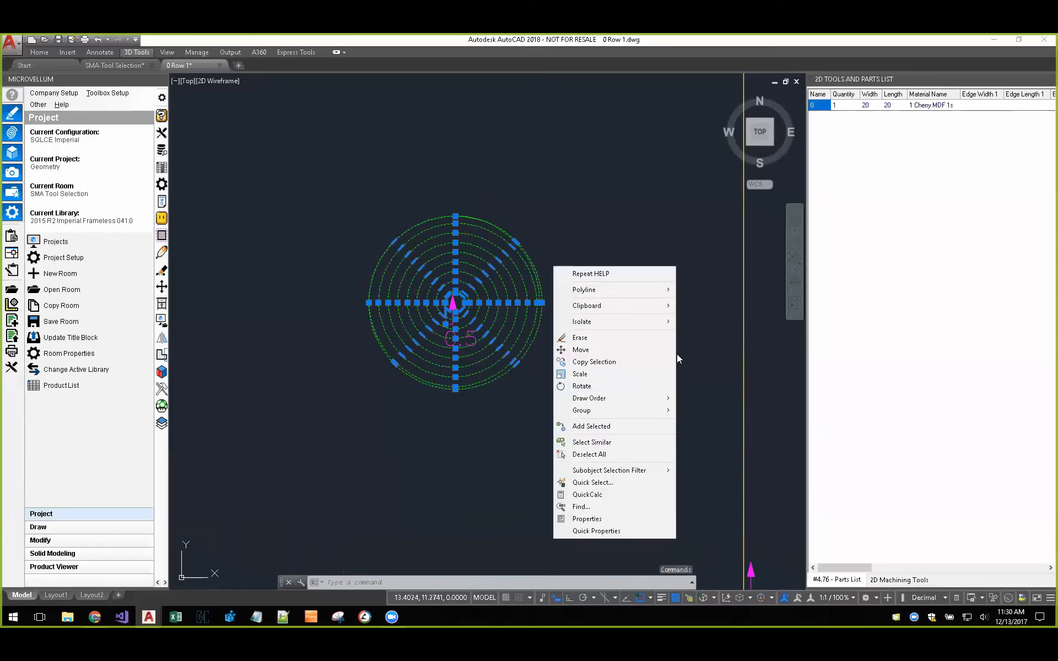
left_click(599, 521)
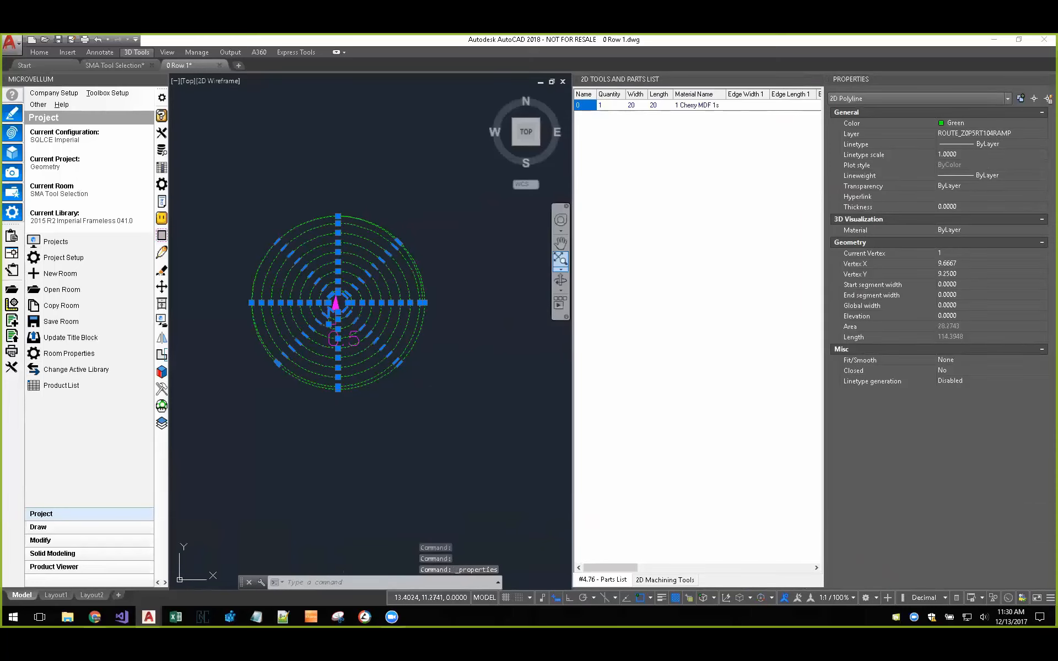
Step: Open the IPP Nest tool file, examine the tool defaults of router 104, and close it without changes
left_click(17, 367)
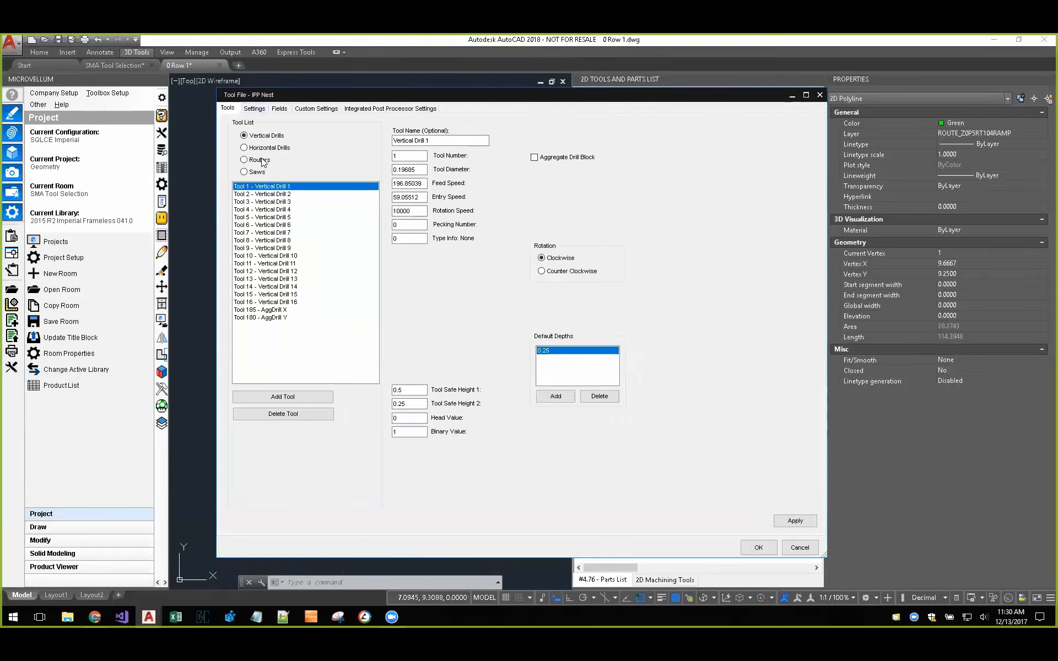
left_click(245, 160)
left_click(276, 209)
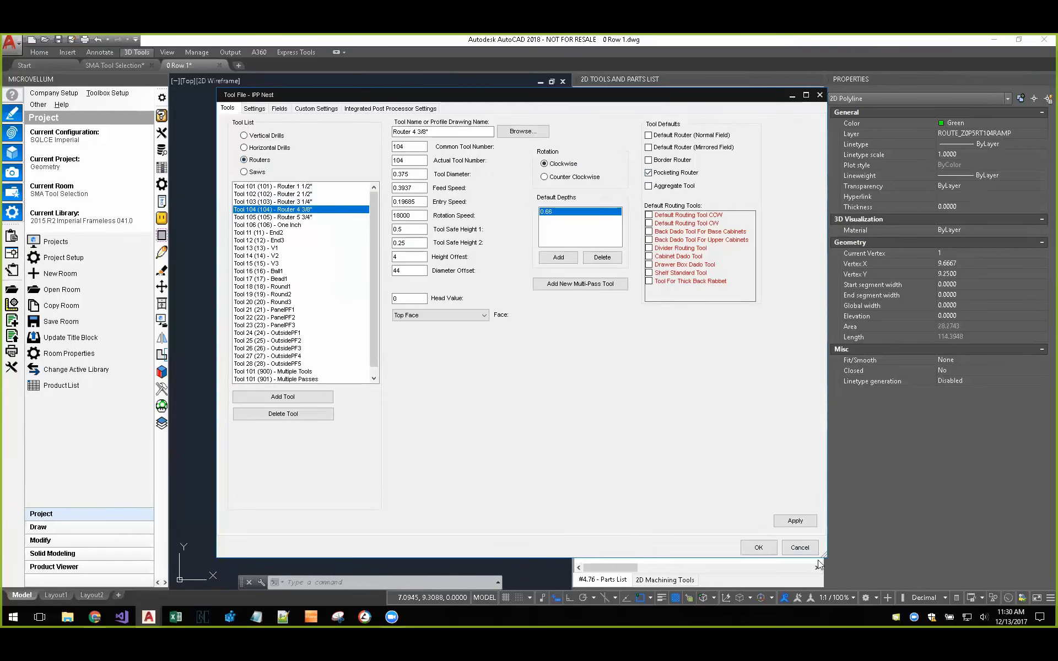
left_click(799, 548)
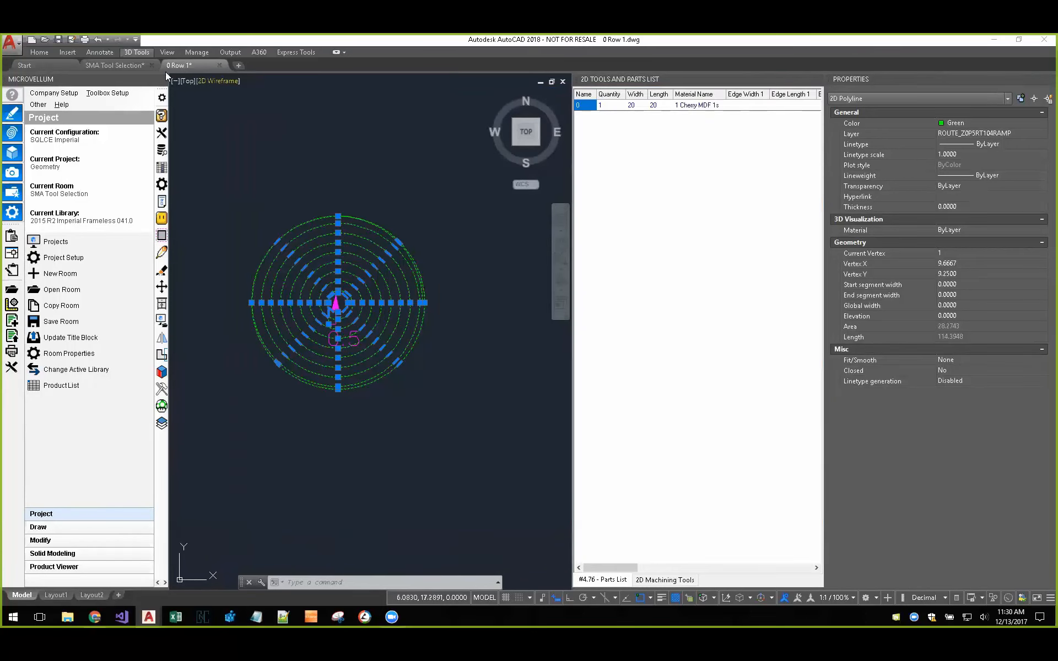
Step: Return to the SMA Tool Selection drawing and close the 2D Tools and Parts List
left_click(118, 66)
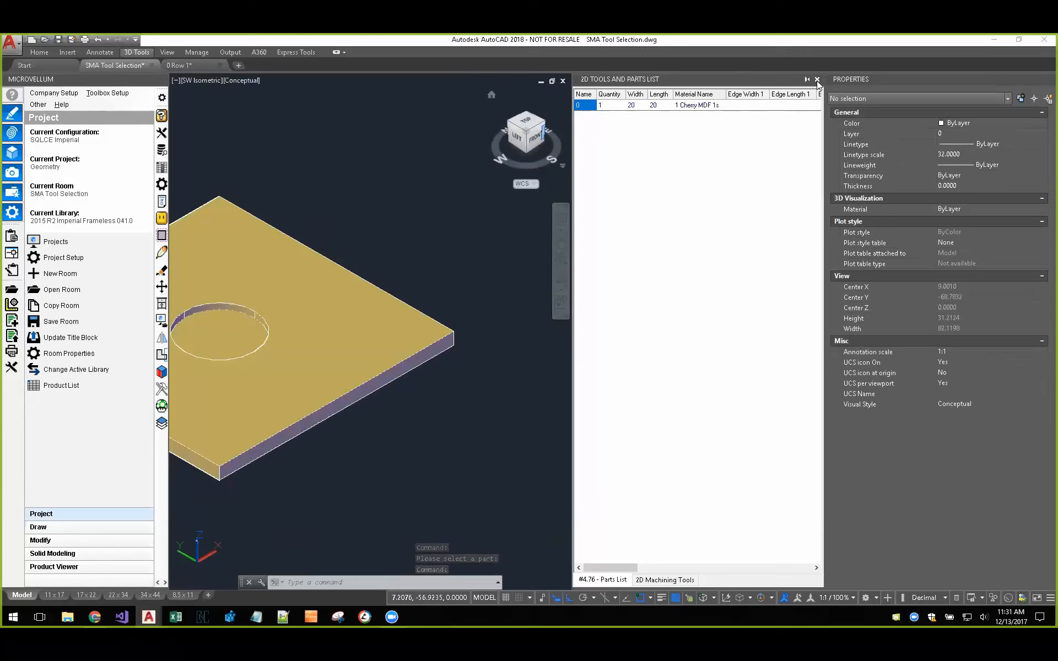
left_click(818, 81)
middle_click_drag(526, 210, 410, 357)
scroll(541, 257, "down", 4)
scroll(409, 358, "down", 3)
middle_click_drag(462, 250, 430, 453)
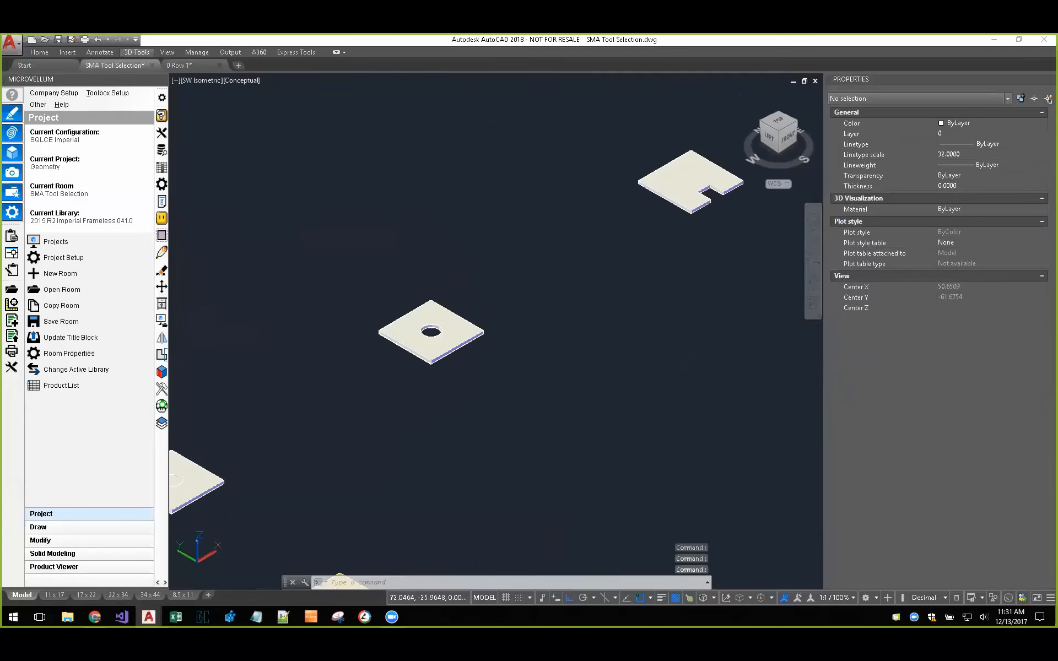
Step: Run Solid Model Analyzer on the plate with the round through hole and draw the saved product beside it
scroll(428, 344, "up", 4)
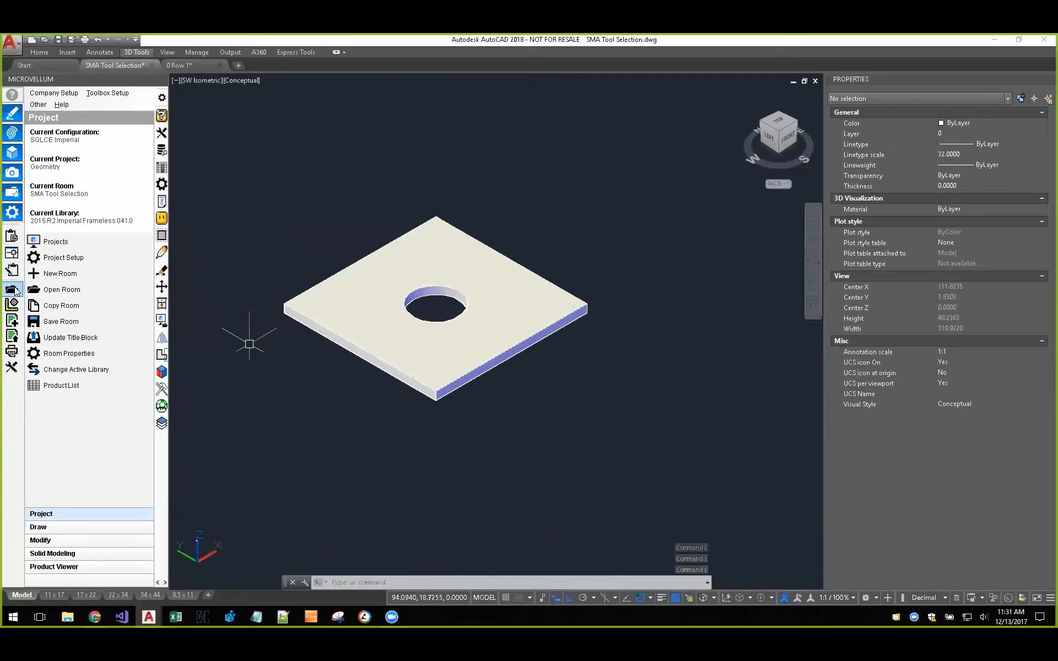
left_click(161, 371)
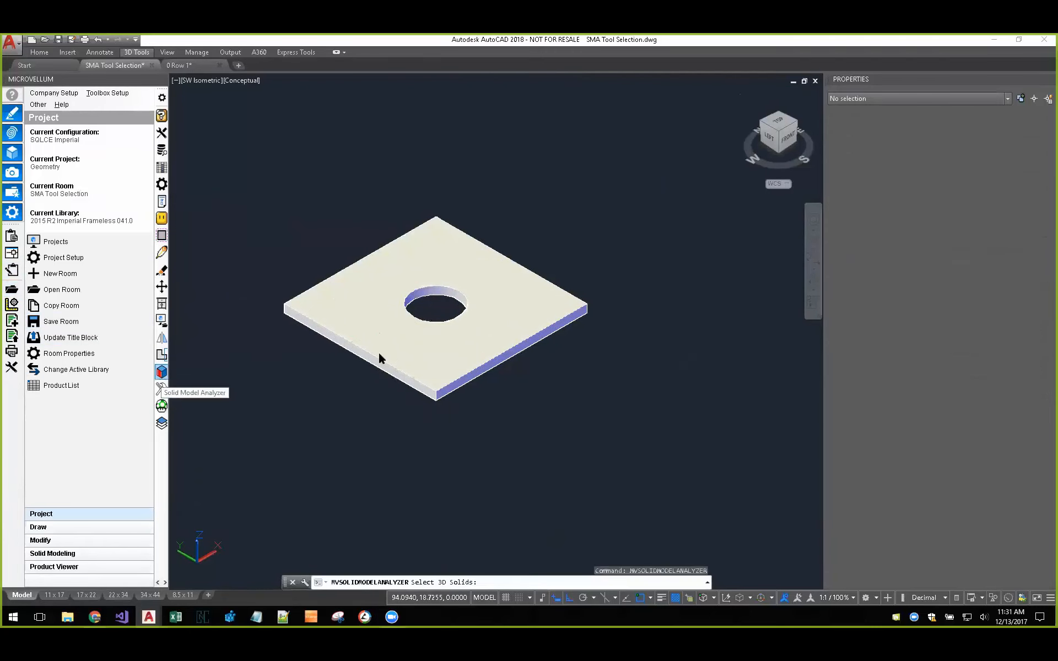
left_click(381, 358)
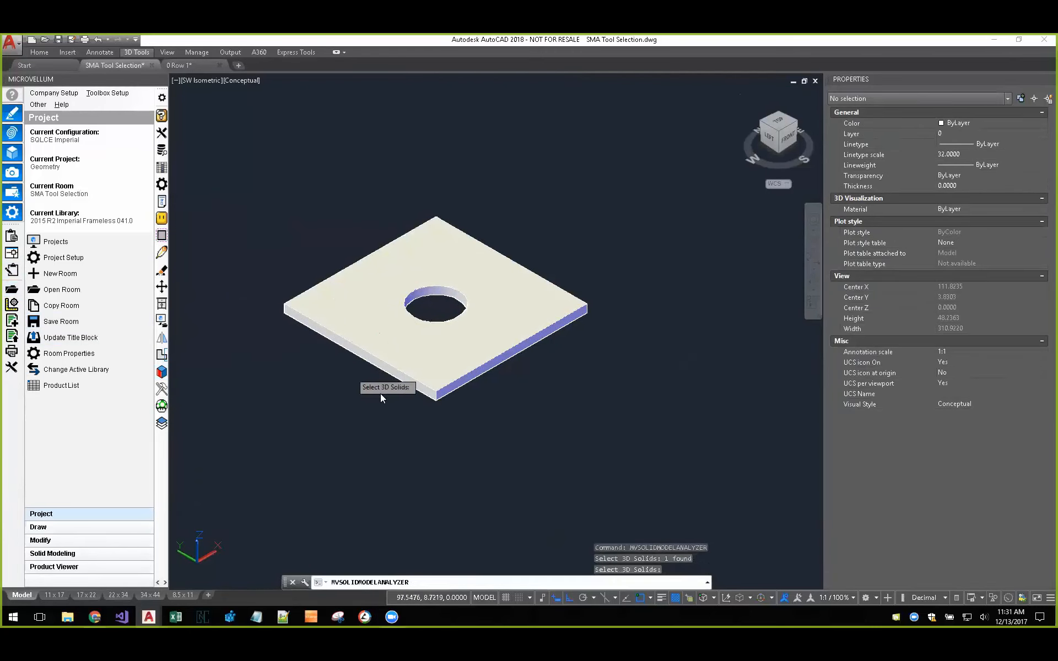
key("Return")
left_click(560, 407)
scroll(504, 414, "down", 4)
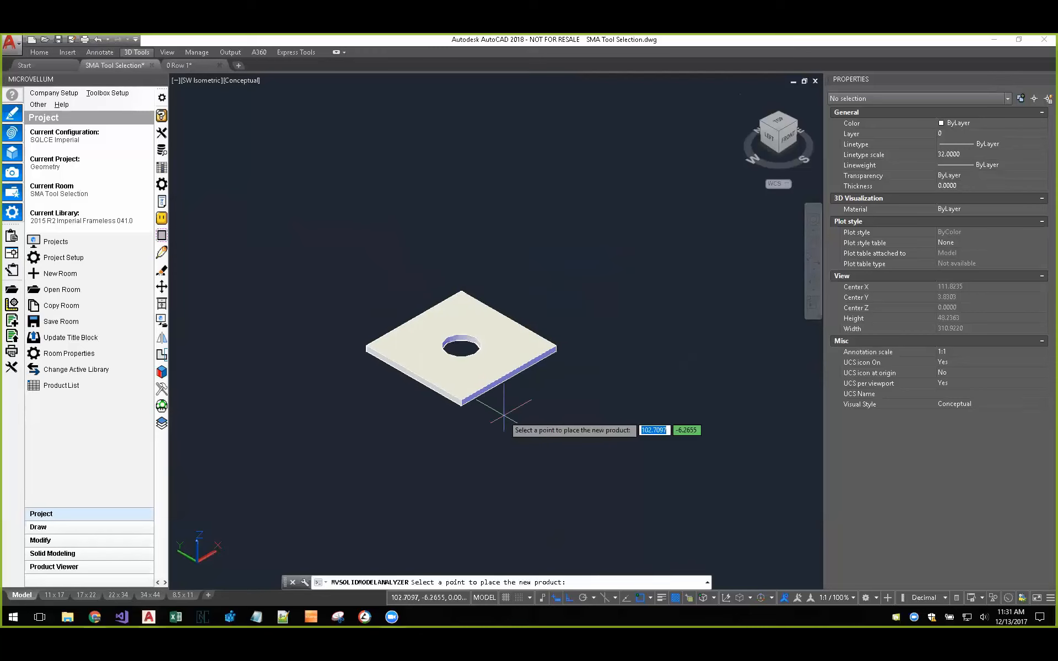
left_click(551, 452)
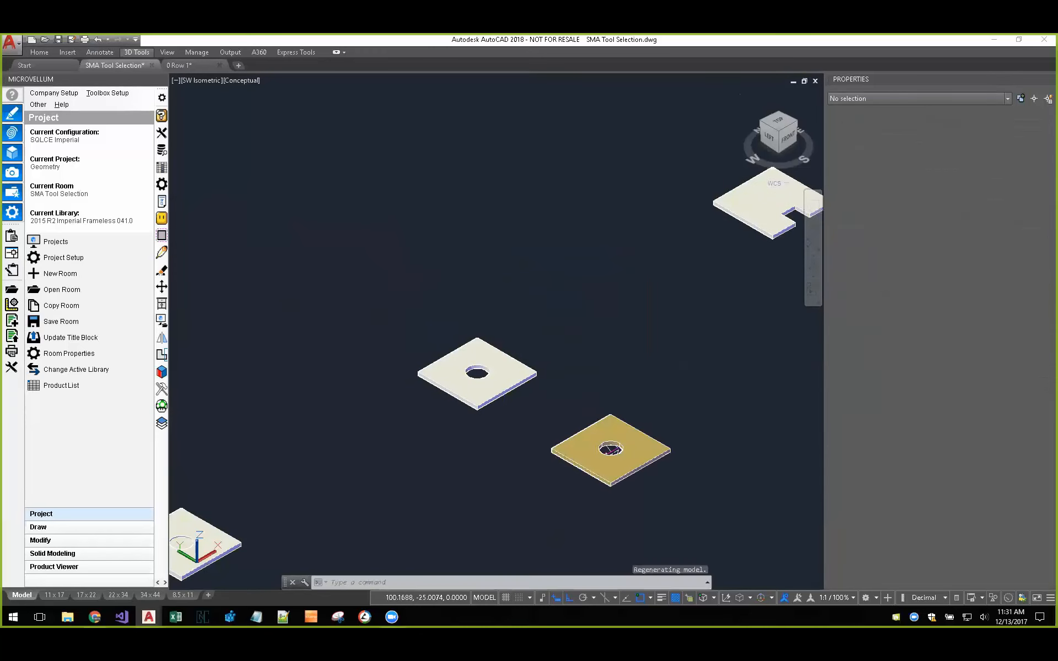
Step: Open the 2D part drawing of the analyzed round-hole product and select the green circular toolpath to check its layer name
left_click(162, 372)
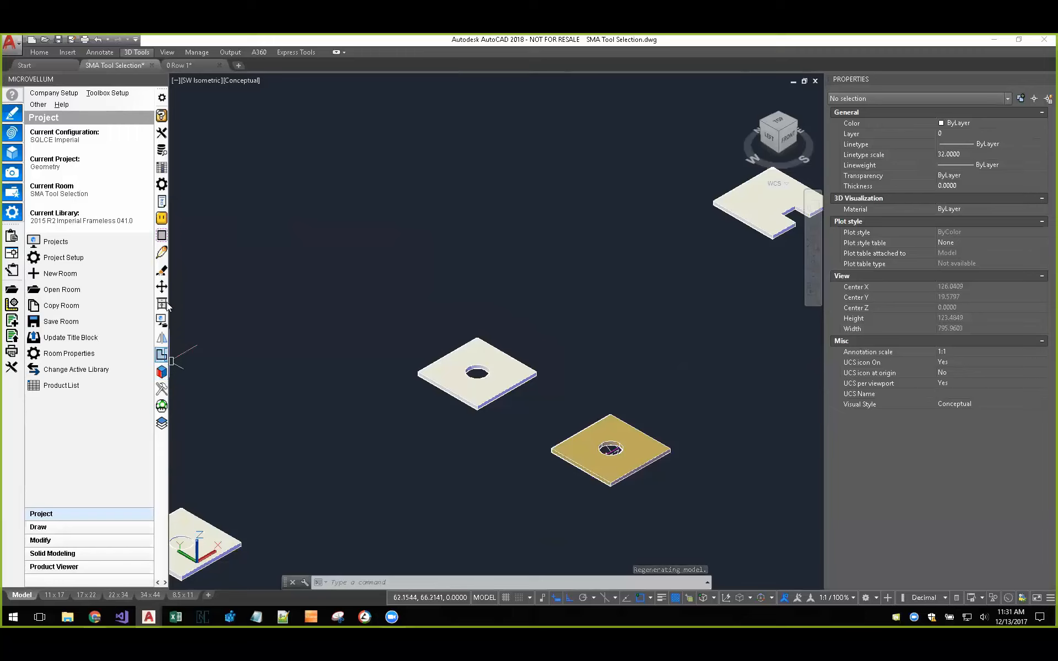
left_click(605, 427)
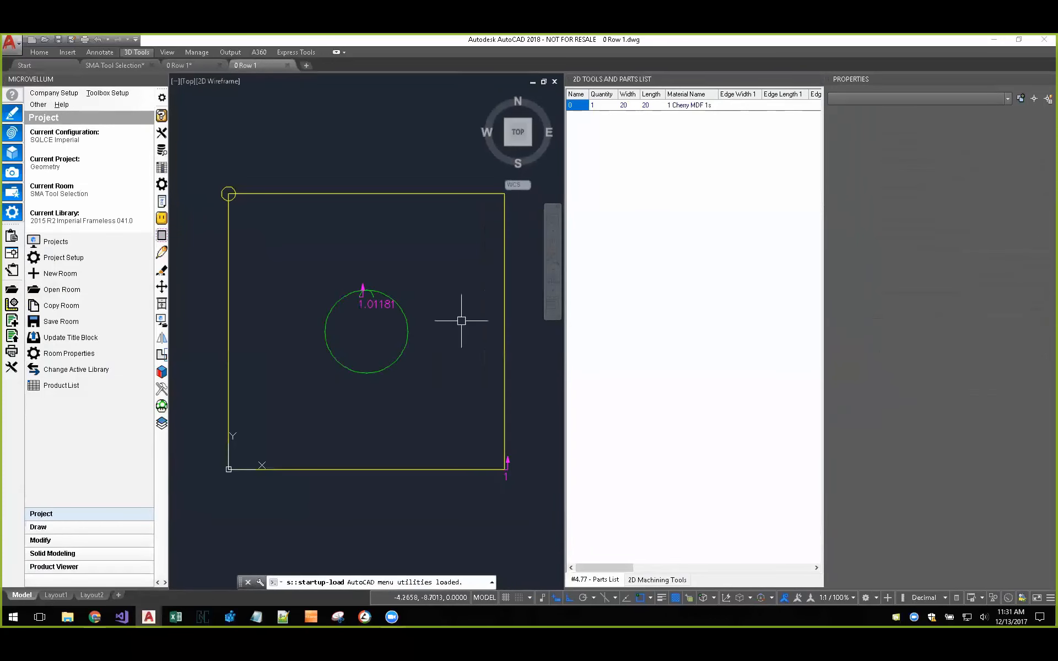
left_click(368, 290)
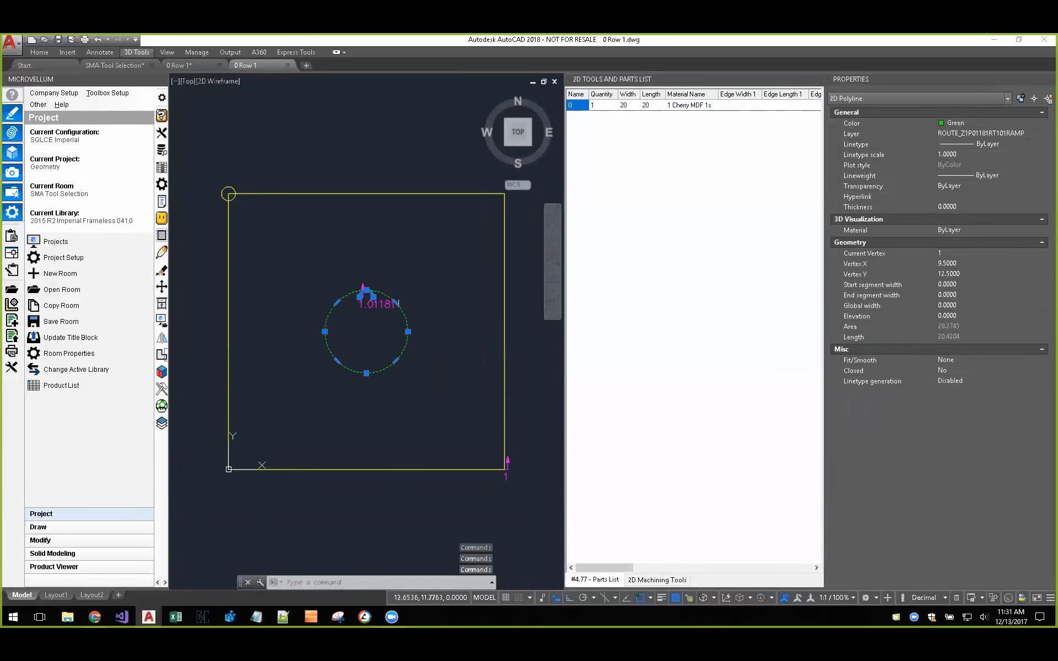
scroll(360, 306, "up", 4)
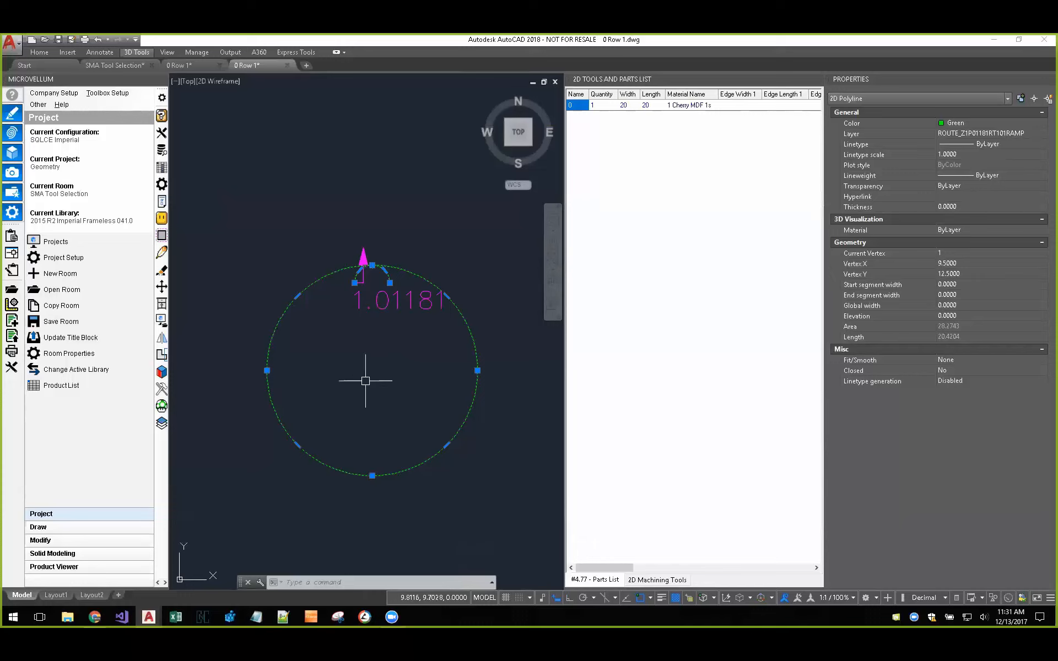
scroll(377, 389, "down", 9)
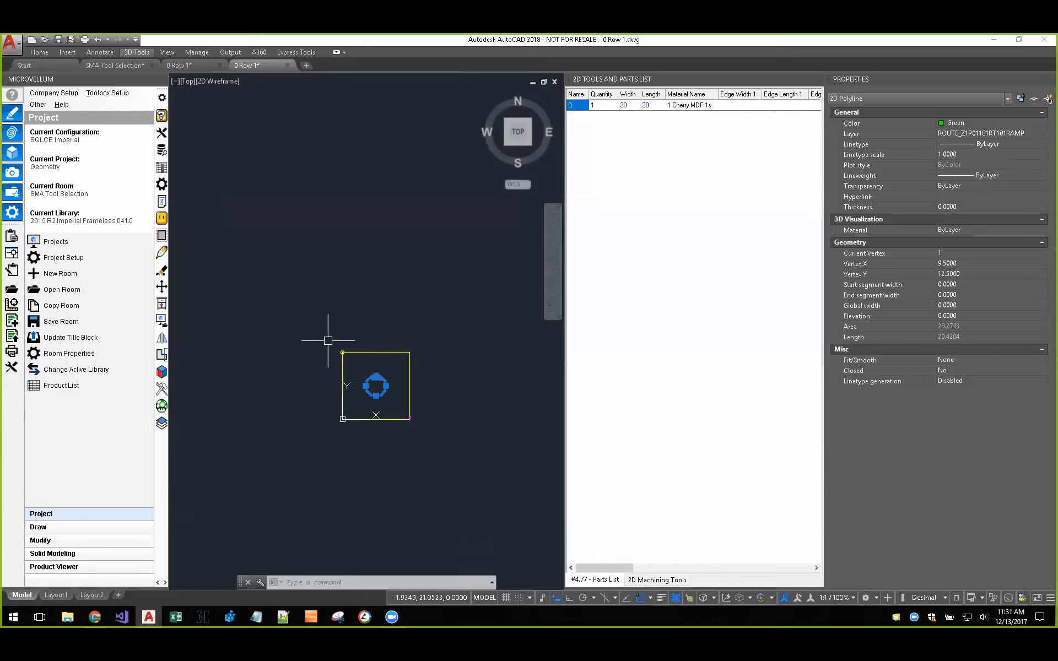
Step: Back in the SMA Tool Selection drawing, run Solid Model Analyzer on the notched plate and draw the product saved to the current project beside it
left_click(108, 65)
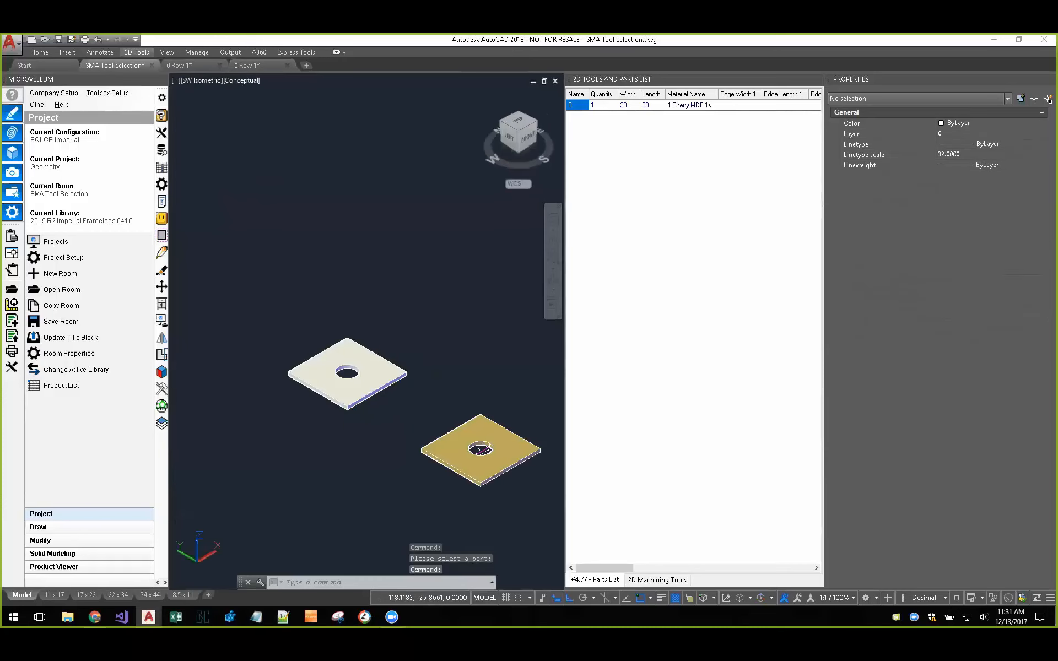
scroll(374, 315, "down", 4)
middle_click_drag(401, 299, 255, 368)
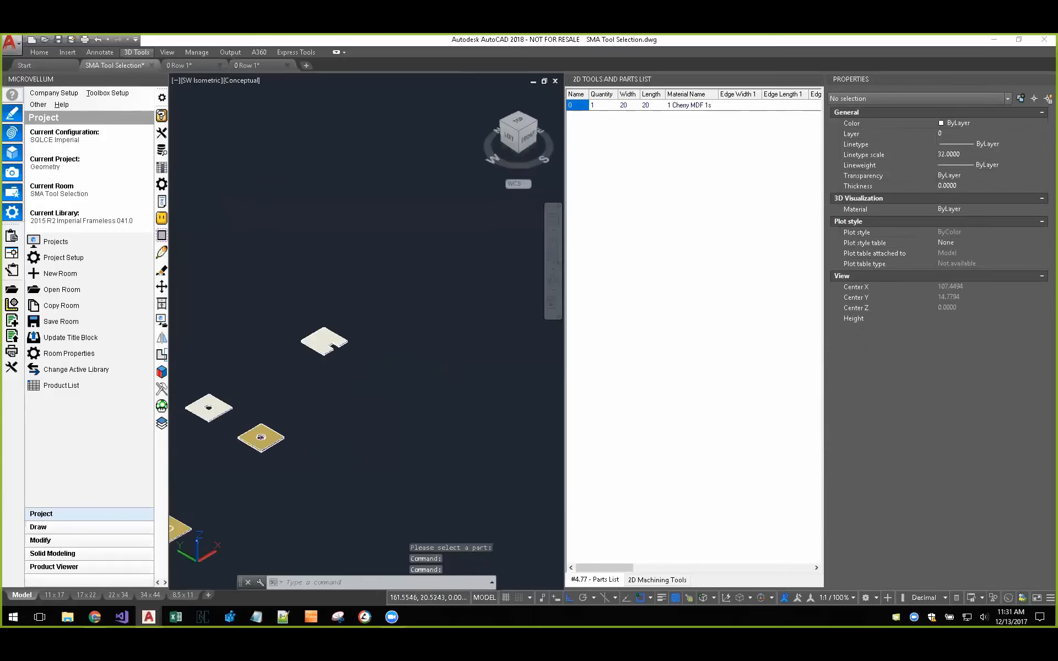
scroll(312, 336, "up", 3)
scroll(313, 341, "up", 3)
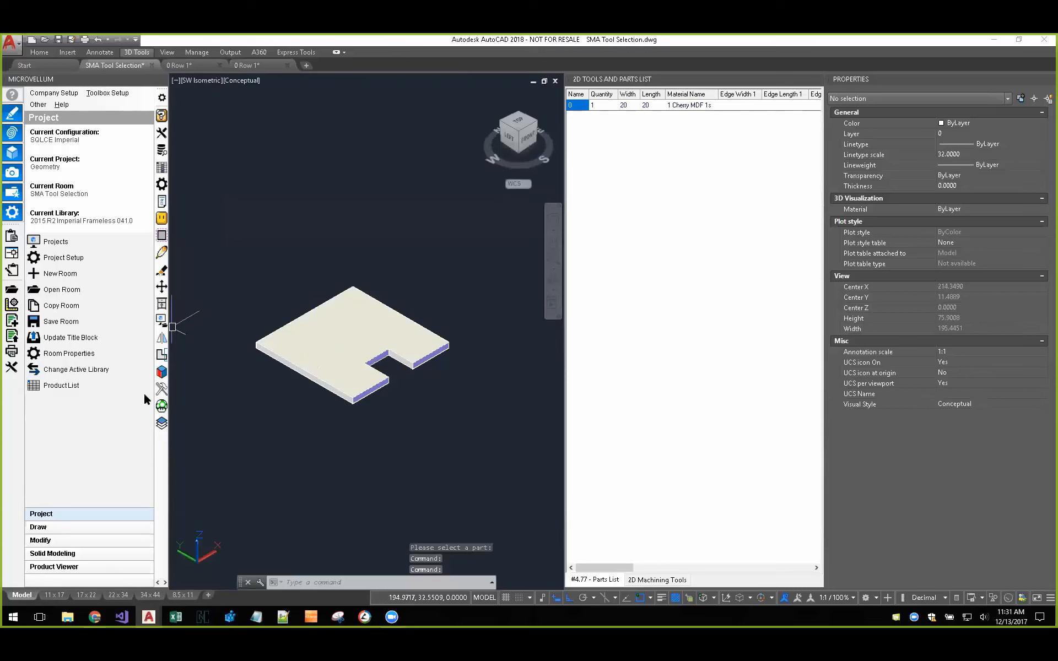
left_click(162, 373)
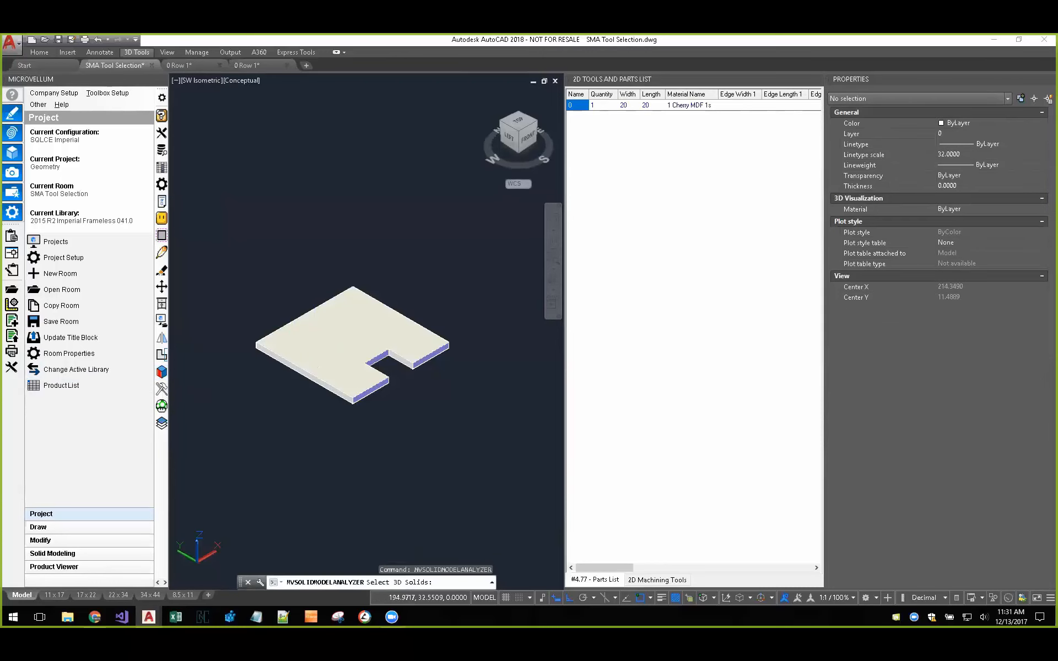
left_click(372, 321)
key("Return")
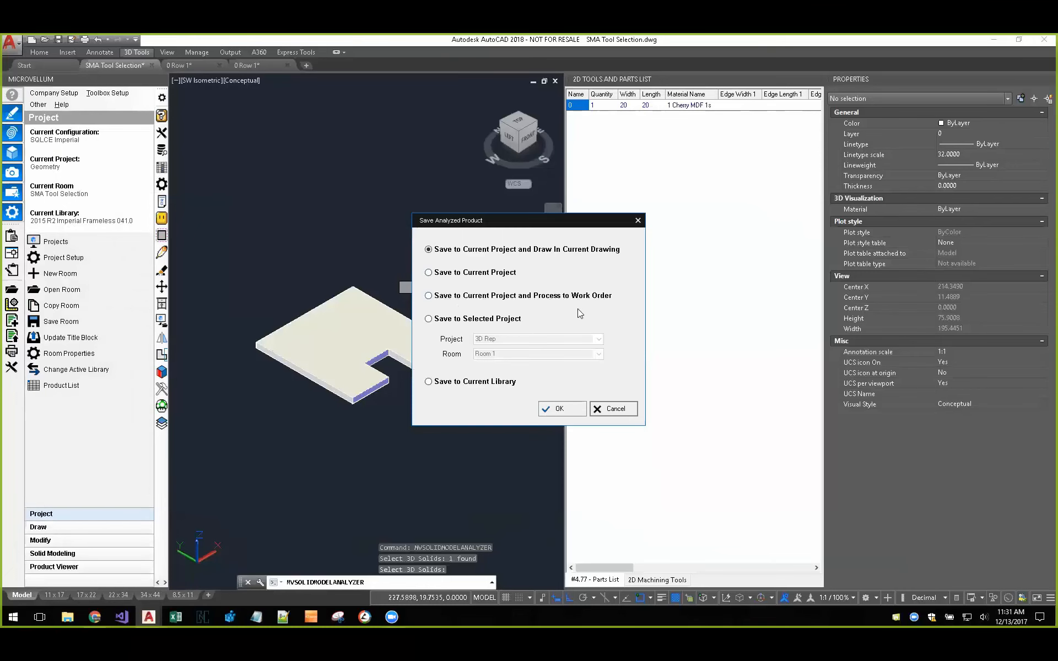
left_click(560, 409)
scroll(397, 436, "down", 4)
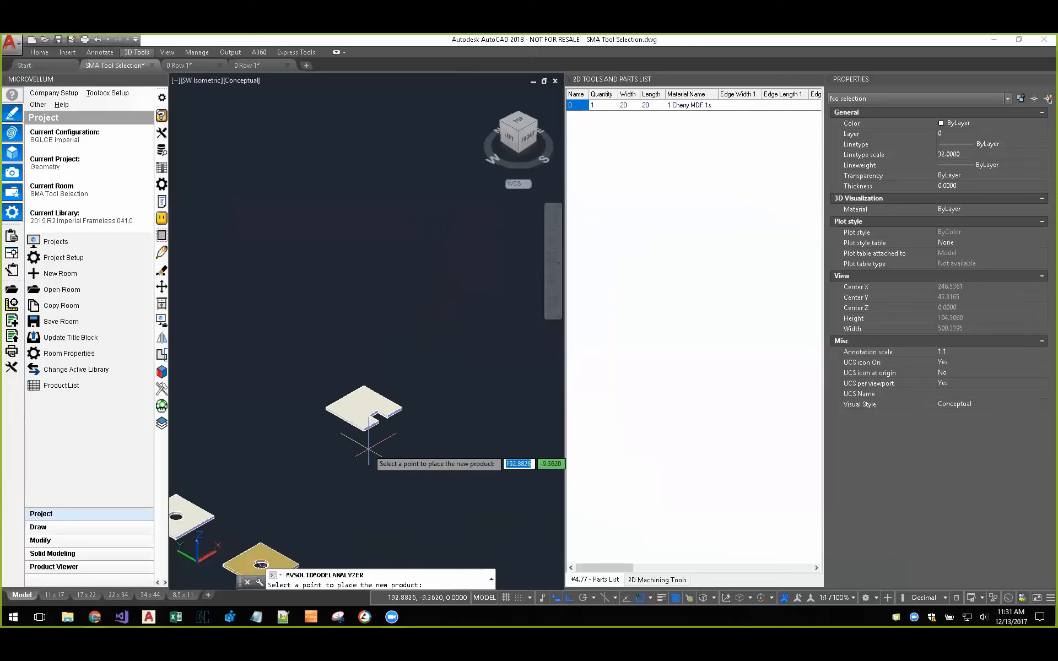
left_click(406, 464)
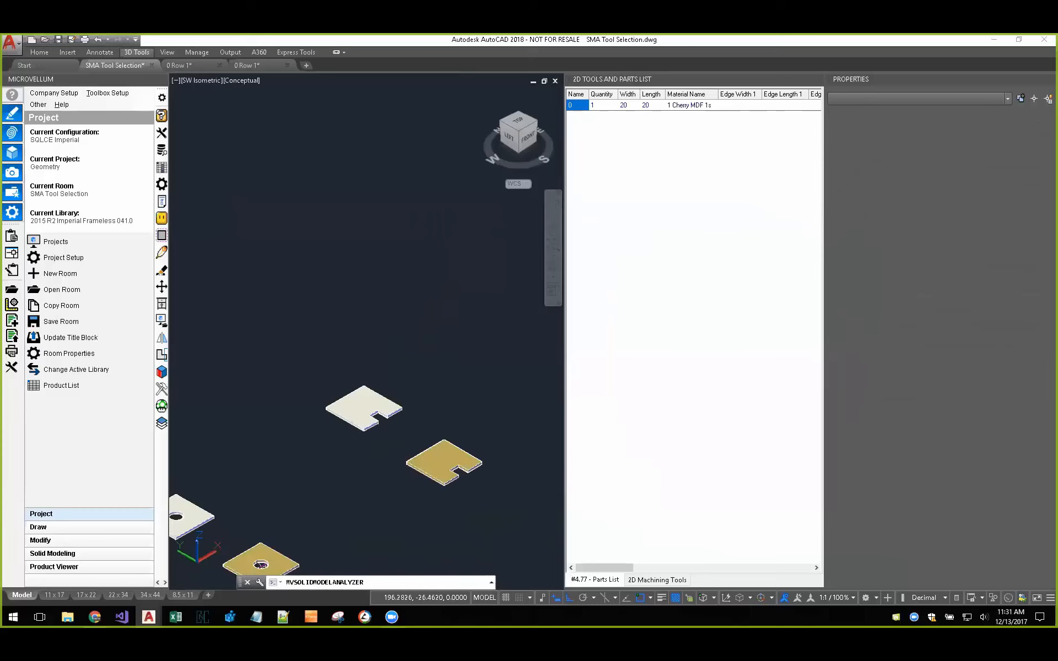
Step: Open the 2D part drawing of the analyzed notched product and select the green notch toolpath to check its layer name
left_click(816, 79)
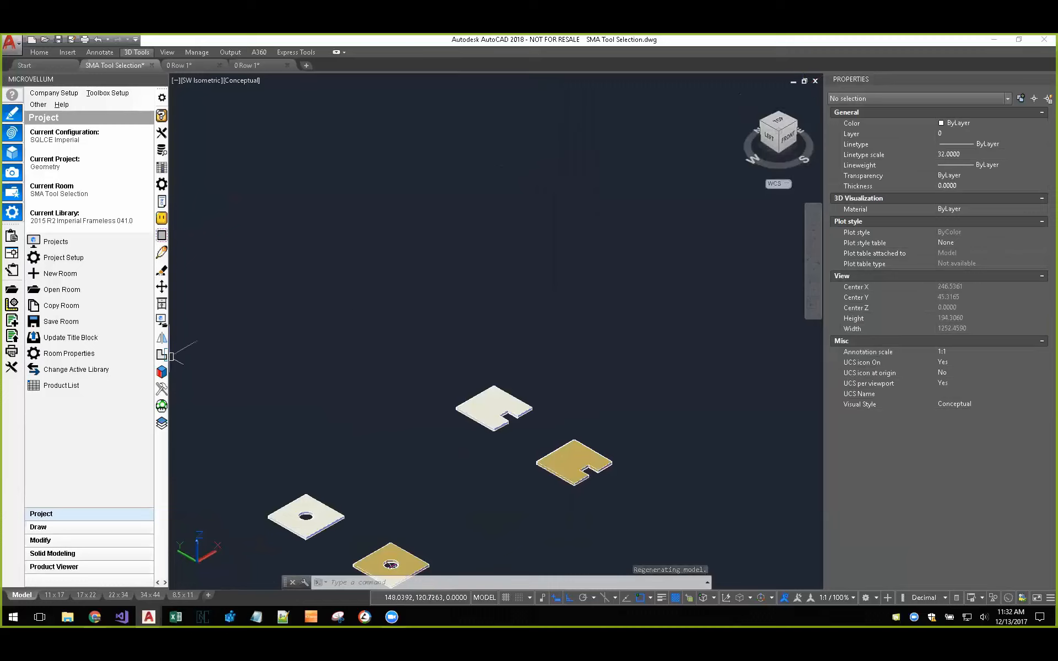
left_click(161, 235)
left_click(577, 444)
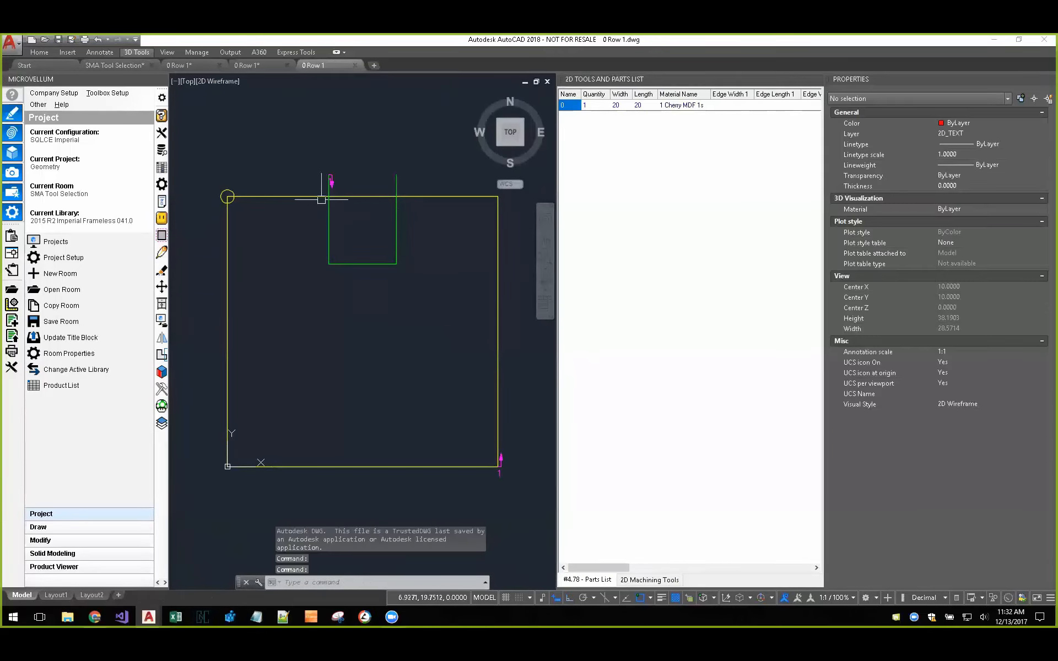
scroll(325, 189, "up", 4)
mouse_move(415, 292)
middle_mouse_down()
mouse_move(349, 318)
mouse_move(359, 320)
middle_mouse_up()
left_click(443, 312)
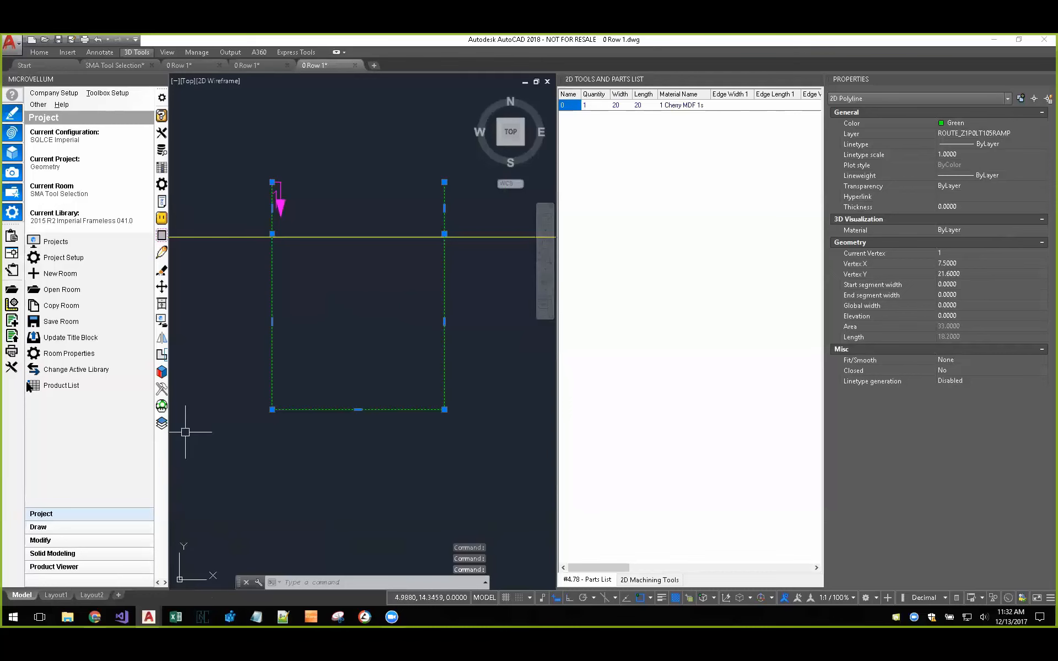
Step: Open the IPP Nest tool file, examine the tool defaults of router 105, and close it without changes
left_click(10, 368)
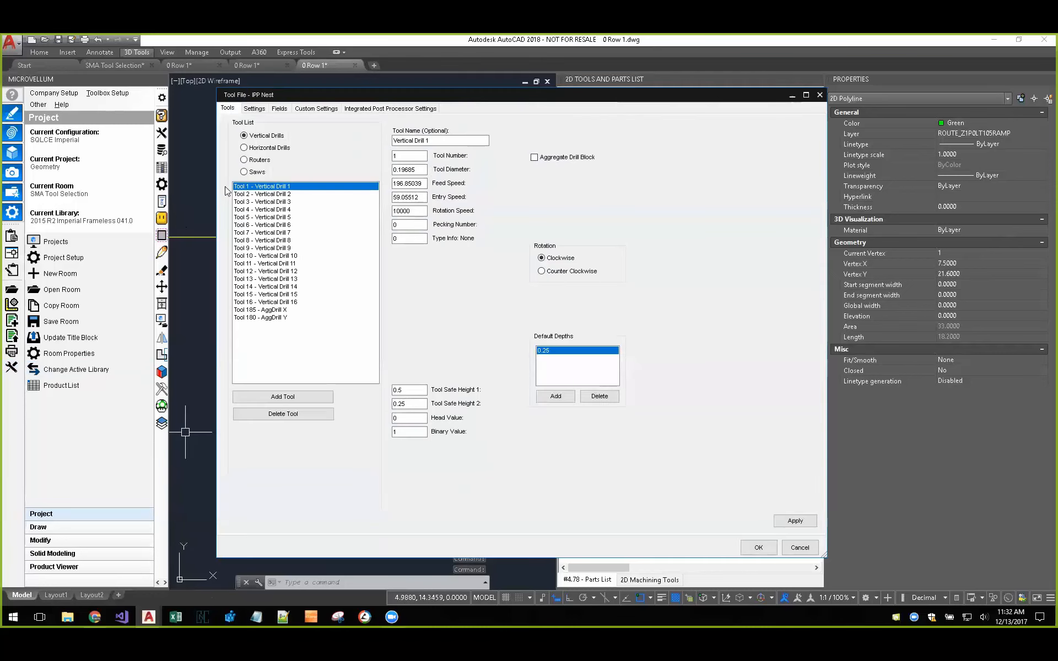
left_click(252, 161)
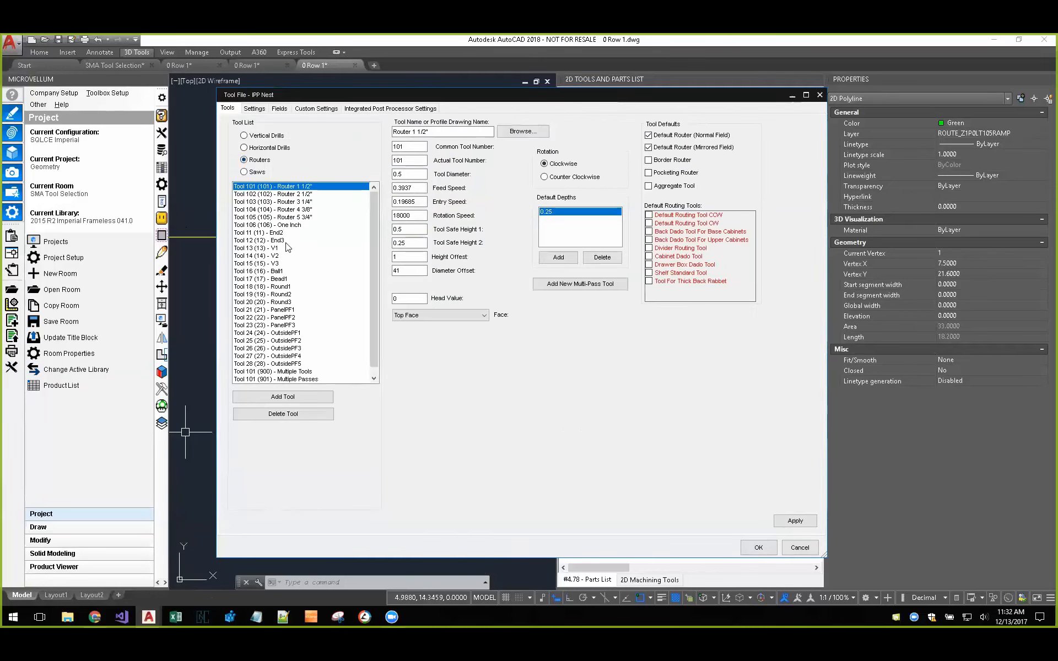
left_click(285, 218)
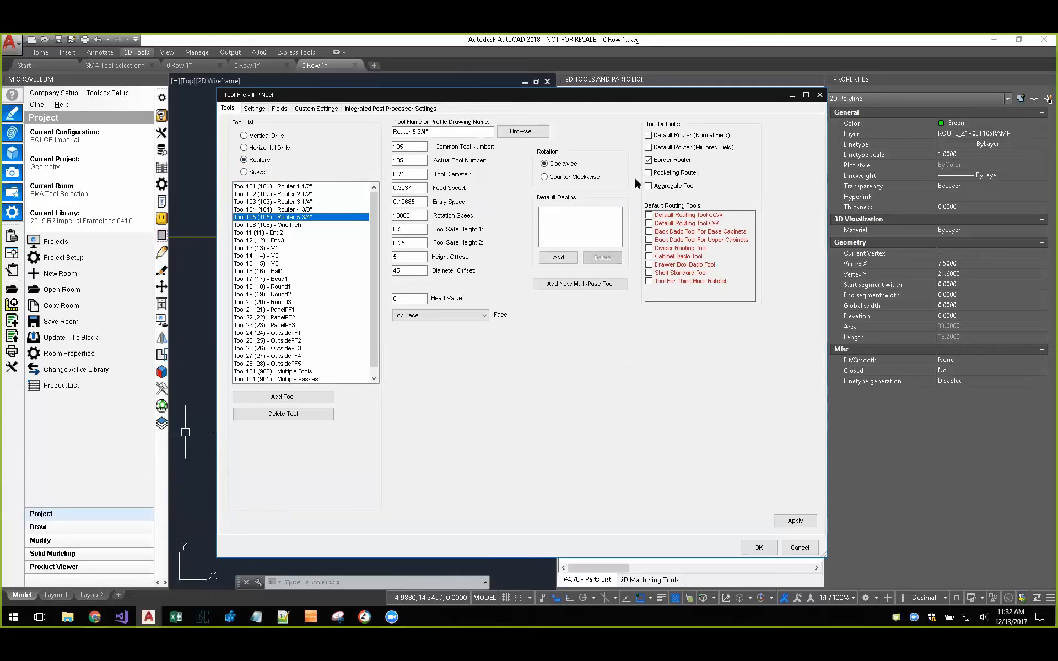
left_click(800, 548)
Step: Close the 2D Tools and Parts List and return to the SMA Tool Selection drawing
scroll(369, 352, "down", 8)
middle_click_drag(378, 406, 375, 364)
scroll(368, 311, "up", 2)
scroll(369, 312, "up", 2)
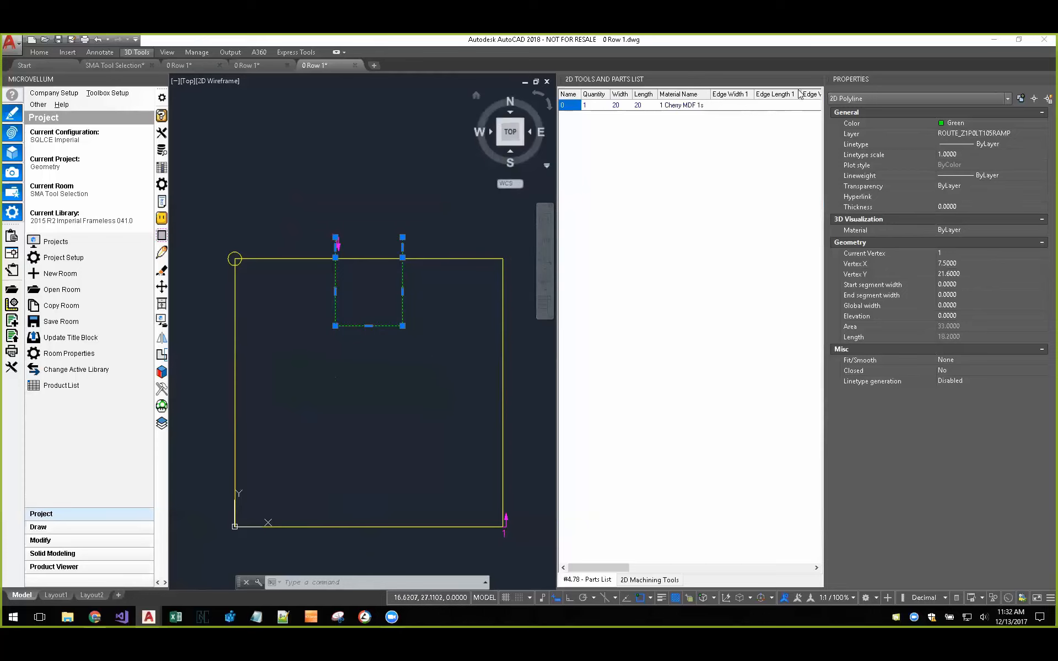
left_click(817, 80)
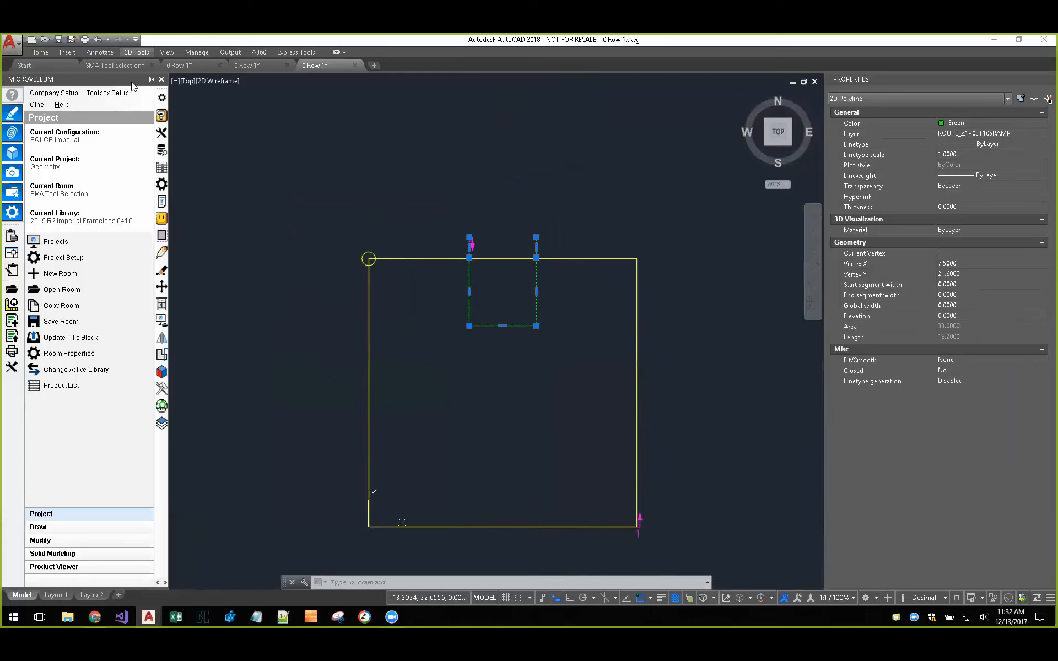
left_click(120, 67)
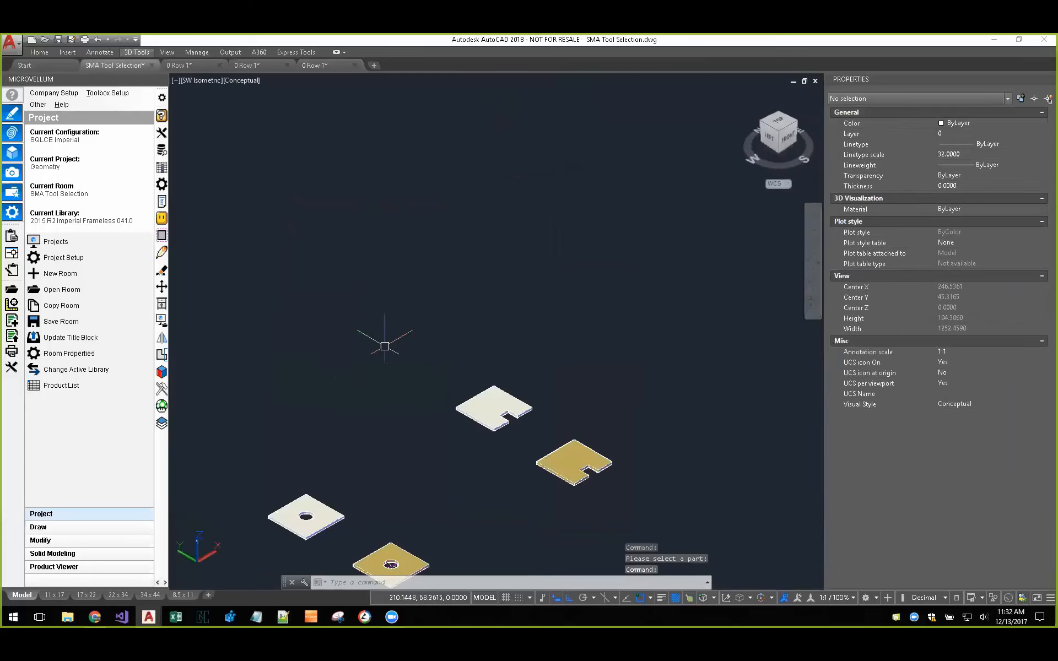
middle_click_drag(370, 464, 436, 357)
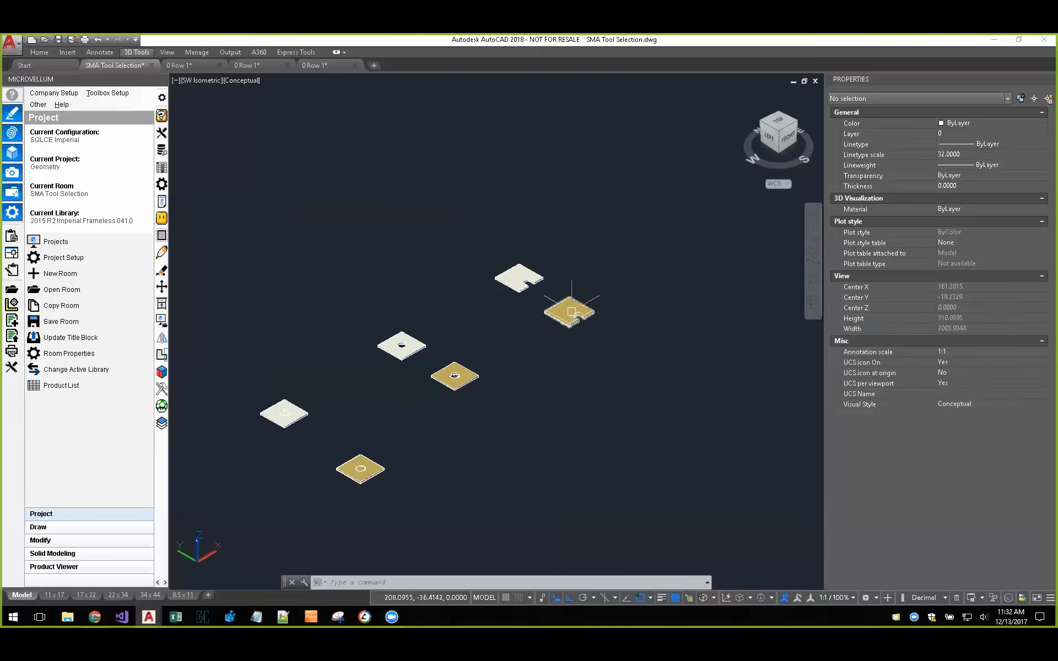
middle_click_drag(470, 439, 495, 403)
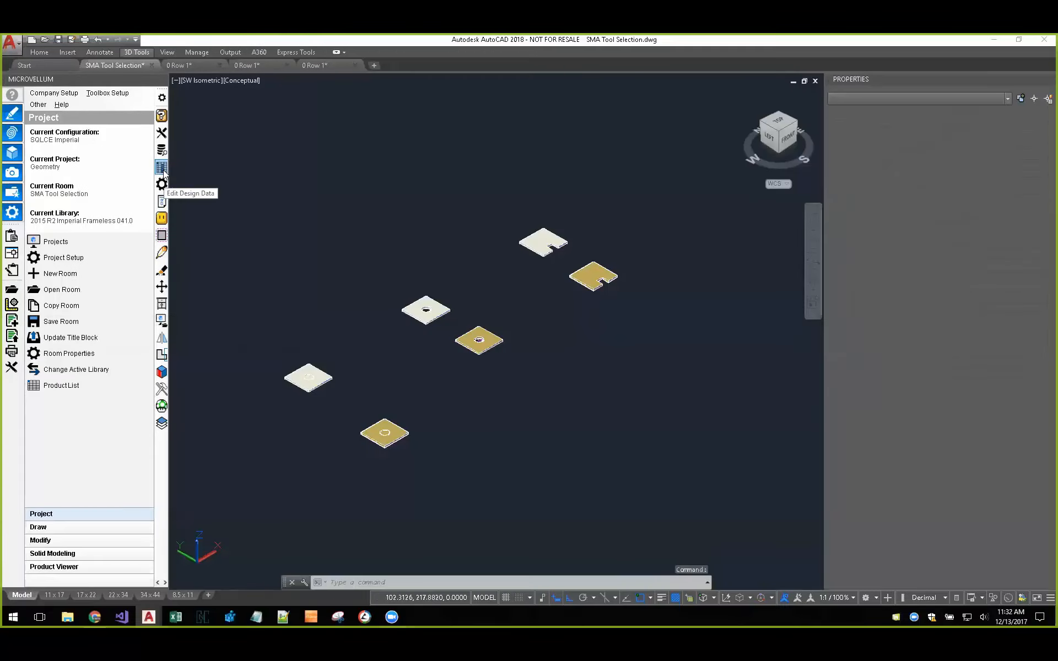
left_click(161, 167)
left_click(406, 315)
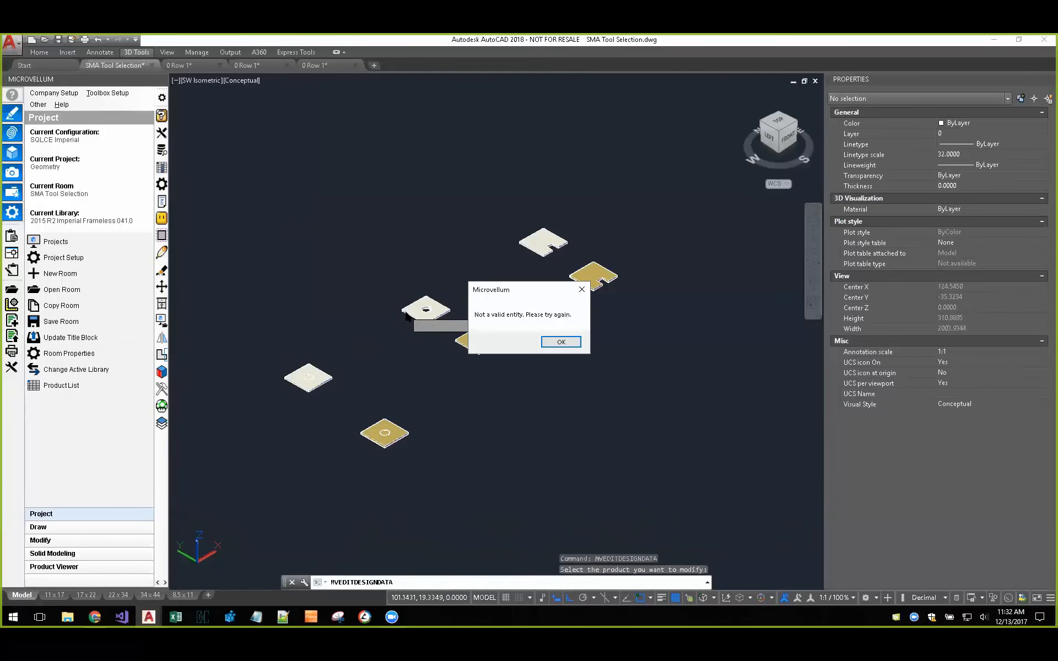
left_click(561, 342)
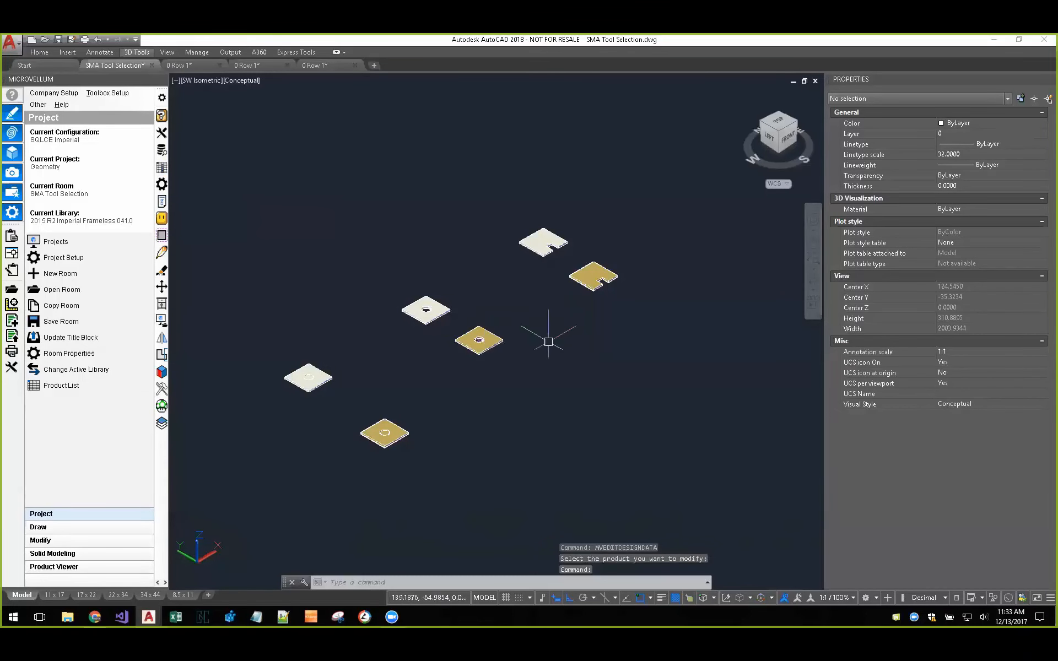
Step: Open the design data of the analyzed round-hole product, check the tool number in its route machining parameters, and close without saving
left_click(160, 168)
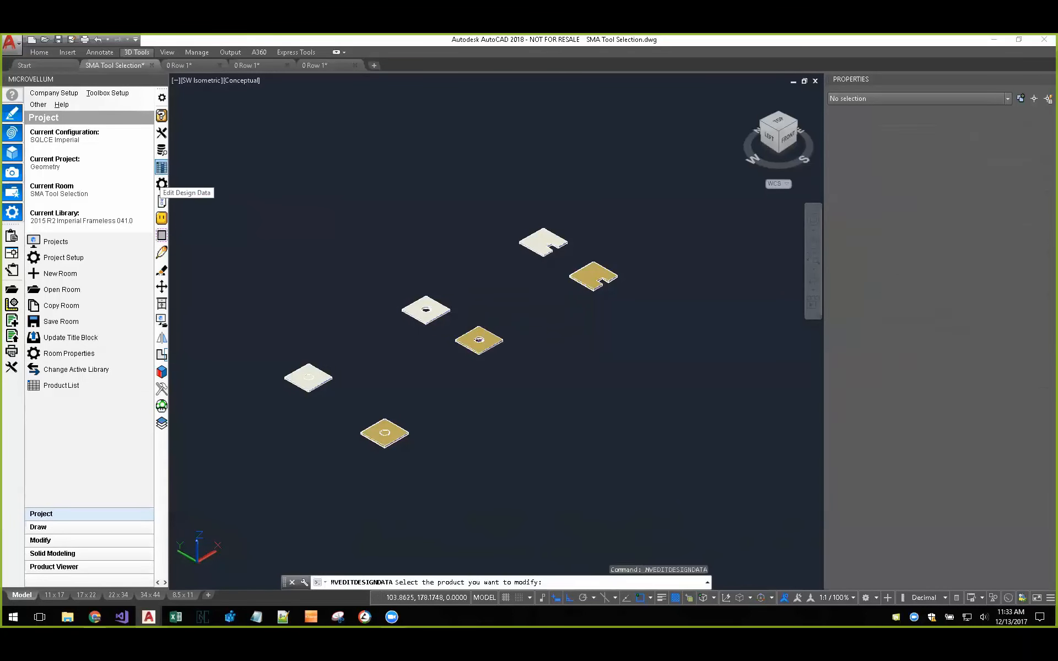
left_click(478, 347)
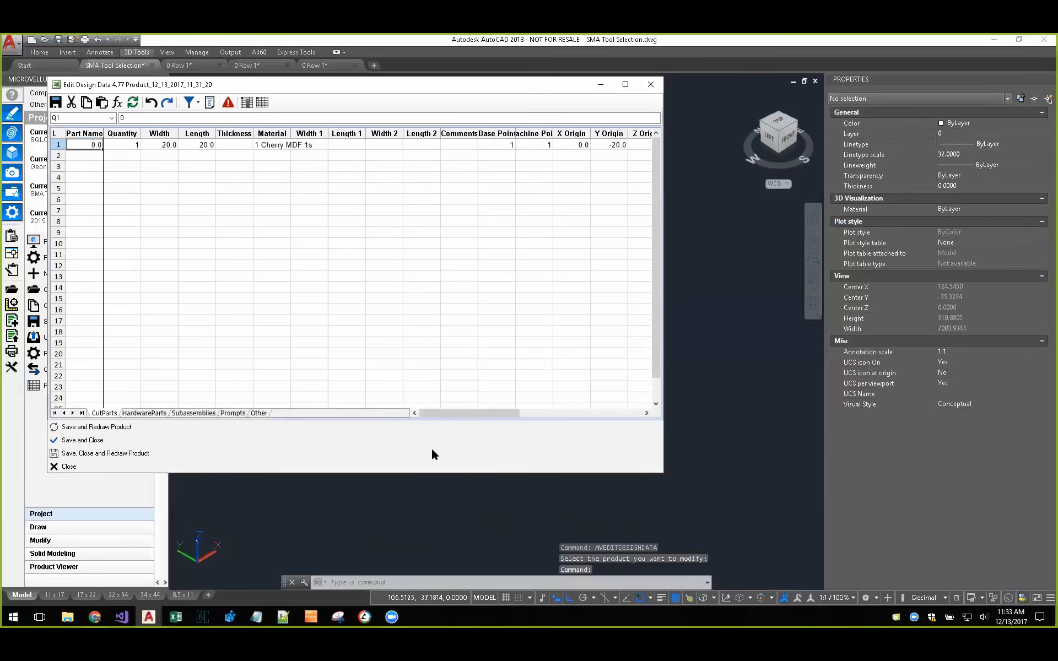
left_click_drag(452, 417, 570, 416)
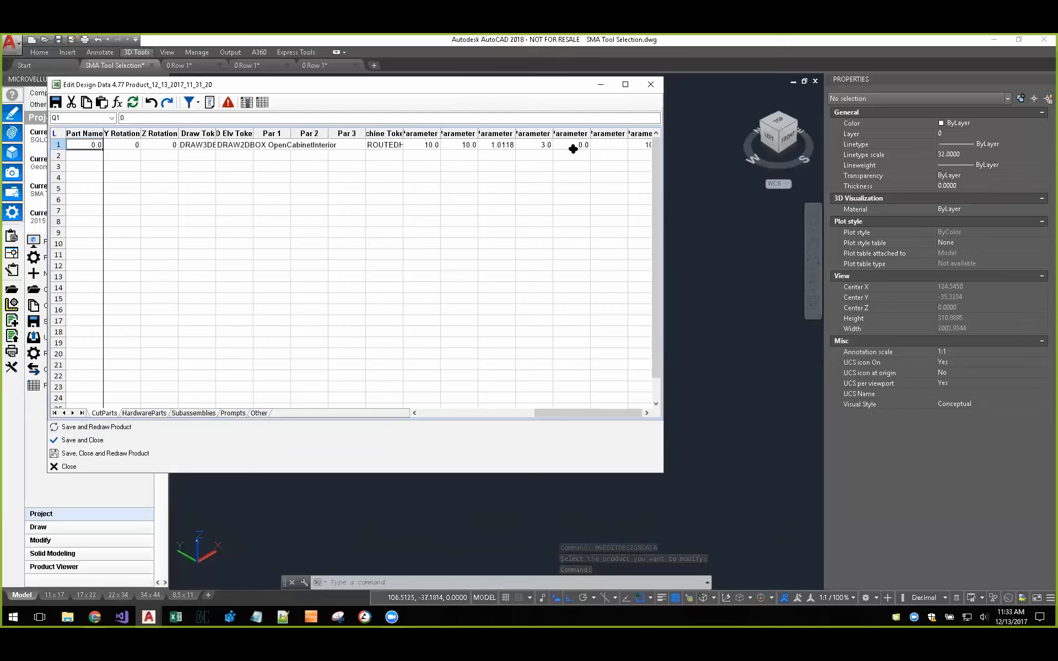
left_click(639, 144)
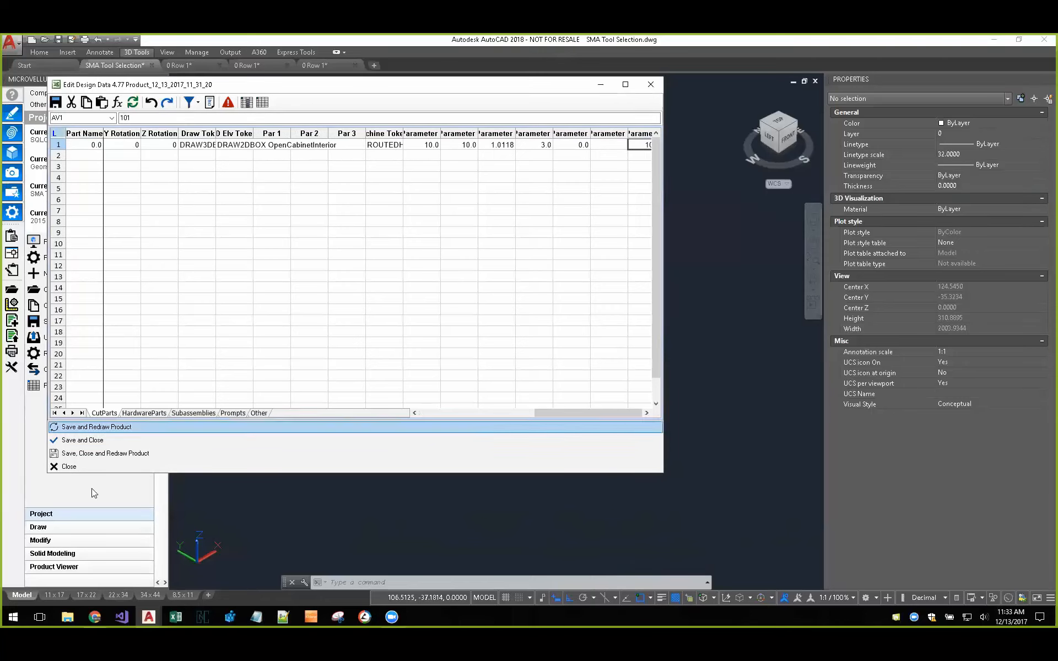
left_click(89, 468)
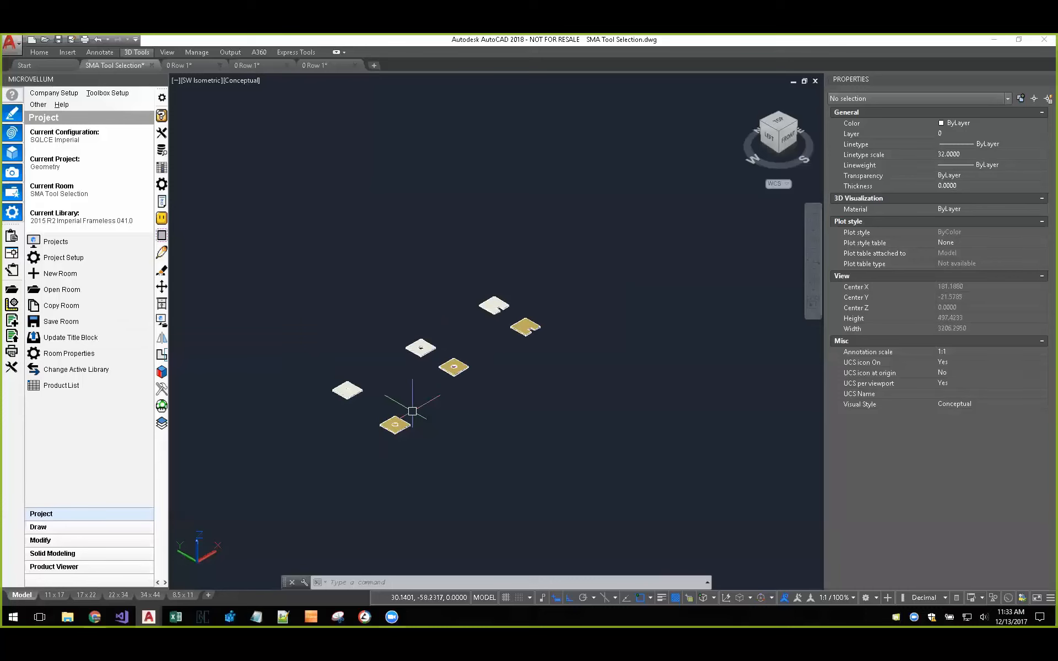
Step: Close the object properties display and bring up the Microvellum Solid Modeling tools
middle_click_drag(442, 444, 427, 364)
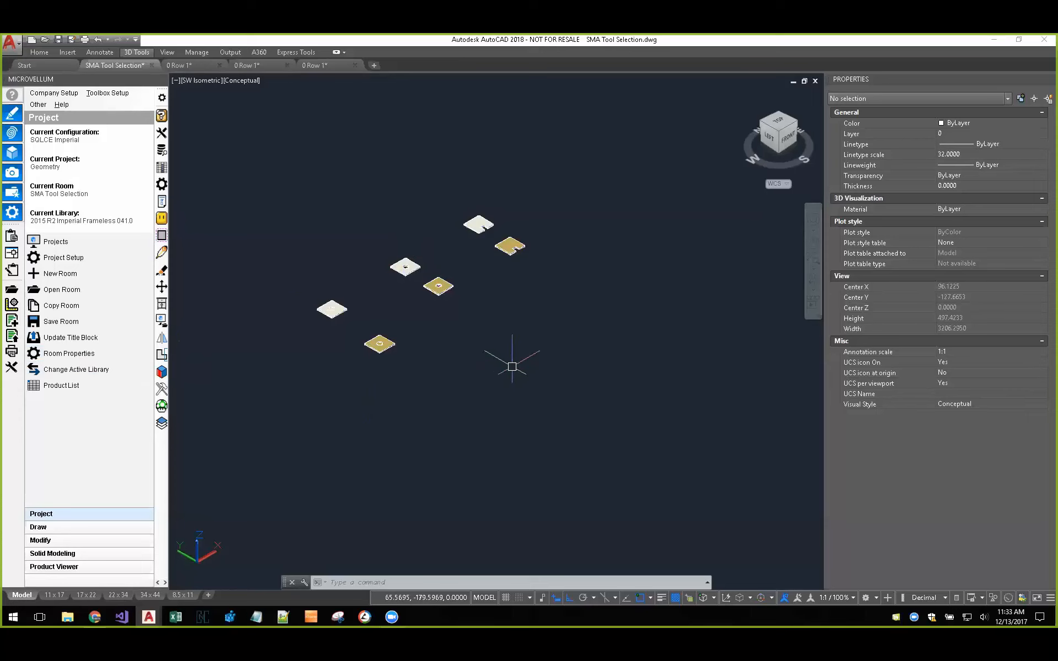
left_click(1050, 79)
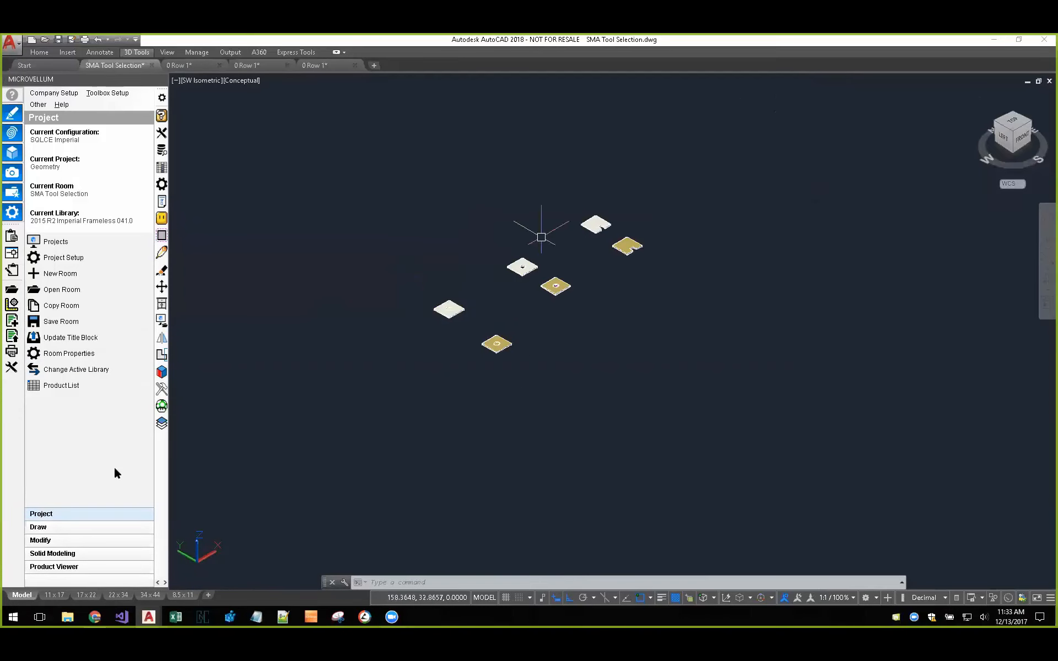
left_click(161, 406)
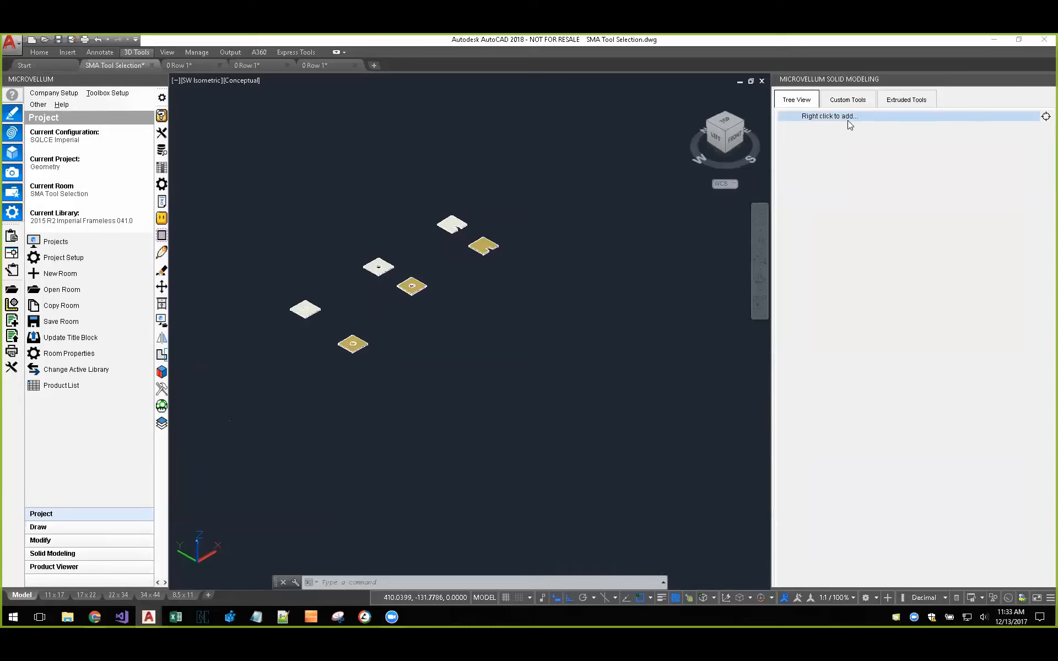
middle_click_drag(448, 361, 526, 423)
key("Escape")
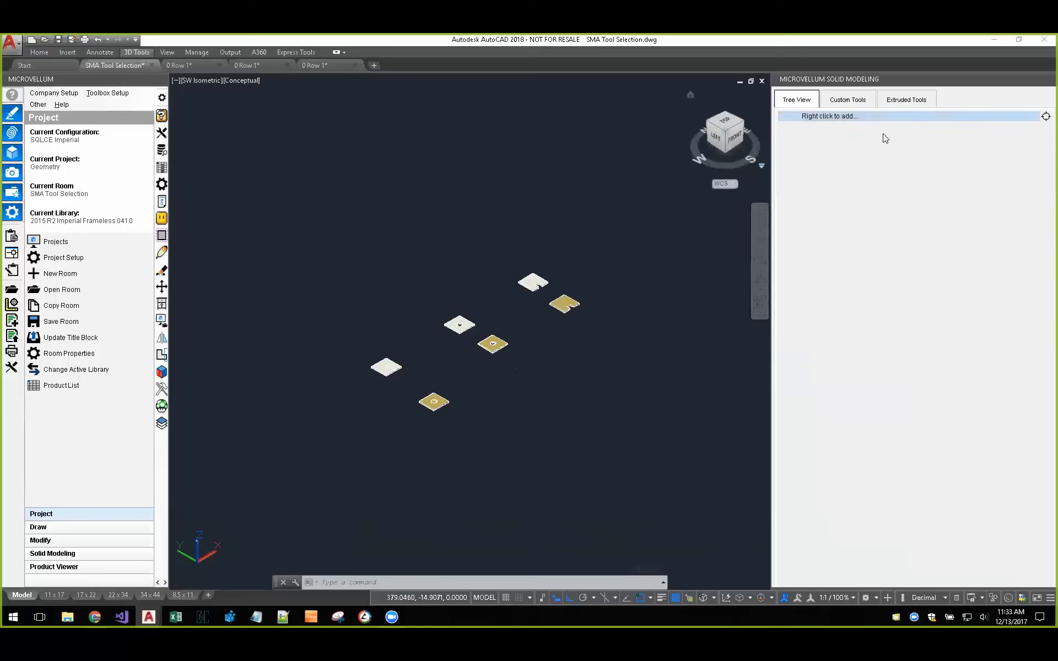
middle_click_drag(586, 342, 538, 356)
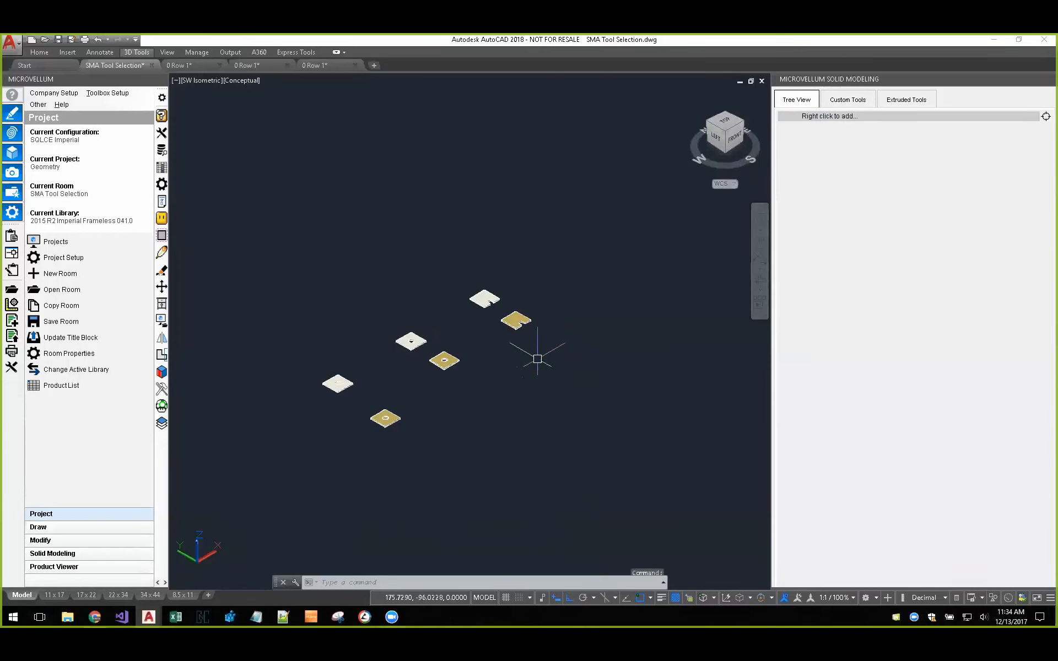
Step: Open the SMA Tests room of the current project and bring its pairs of sample products into view
left_click(78, 291)
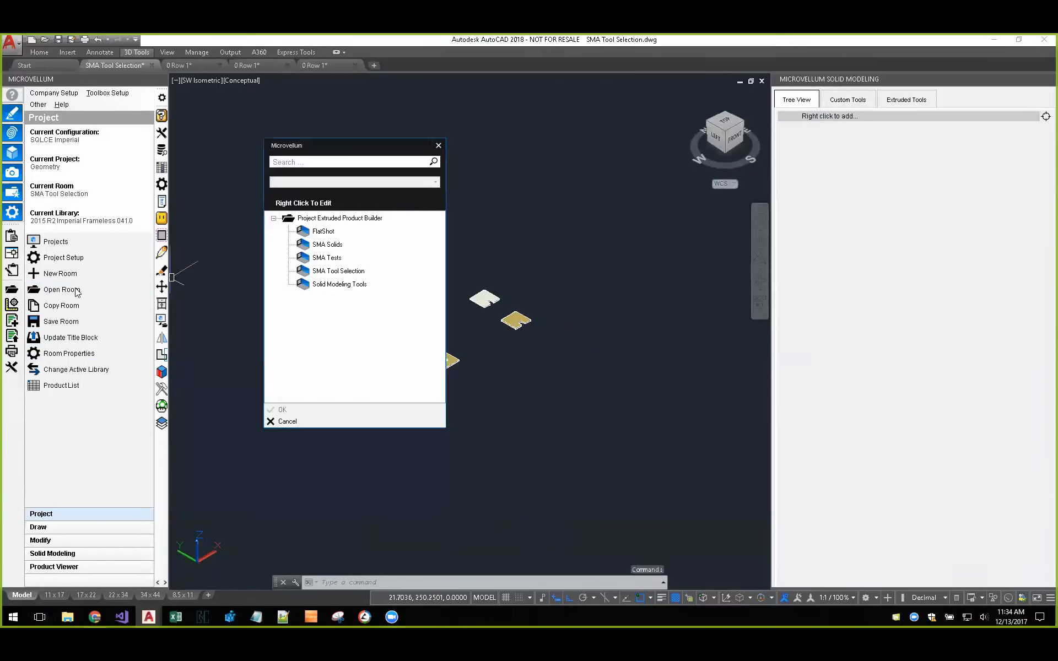
double_click(331, 258)
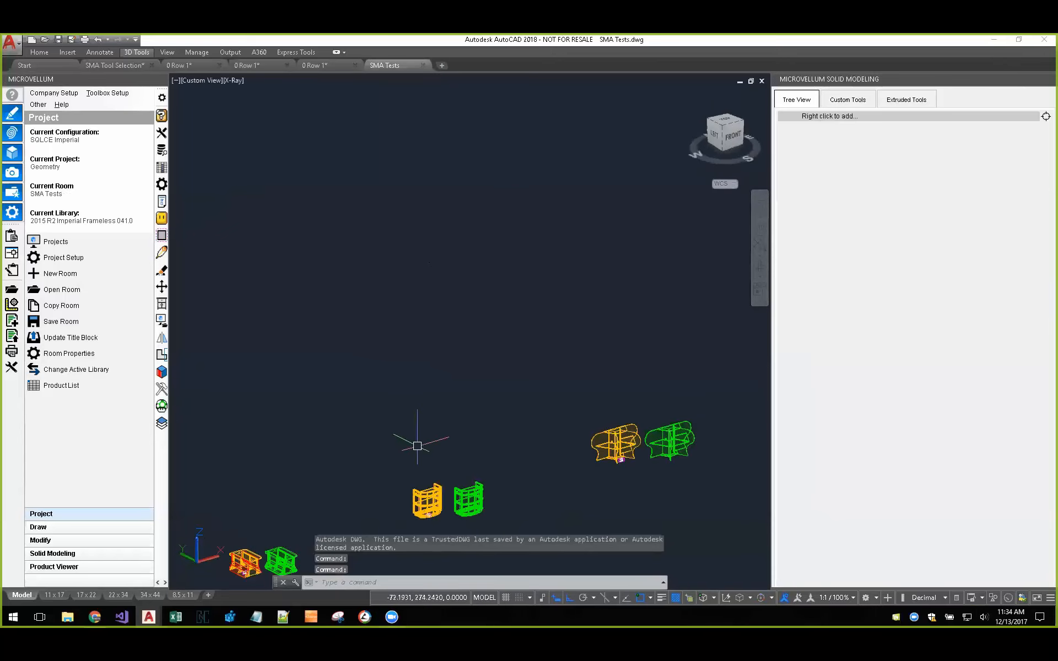
middle_click_drag(383, 450, 393, 288)
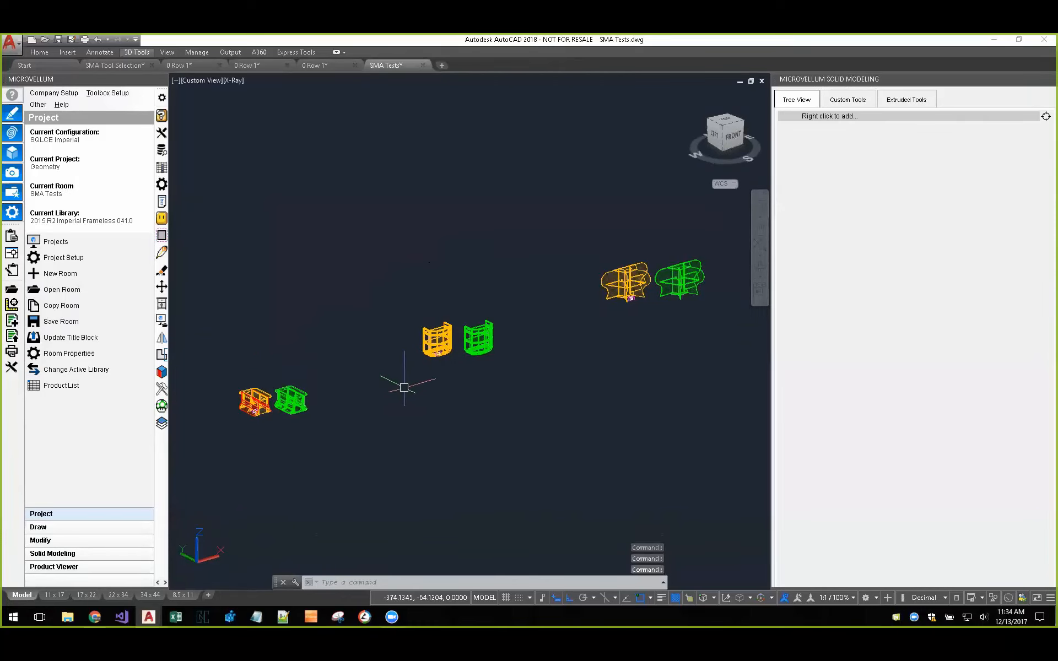
scroll(498, 384, "down", 2)
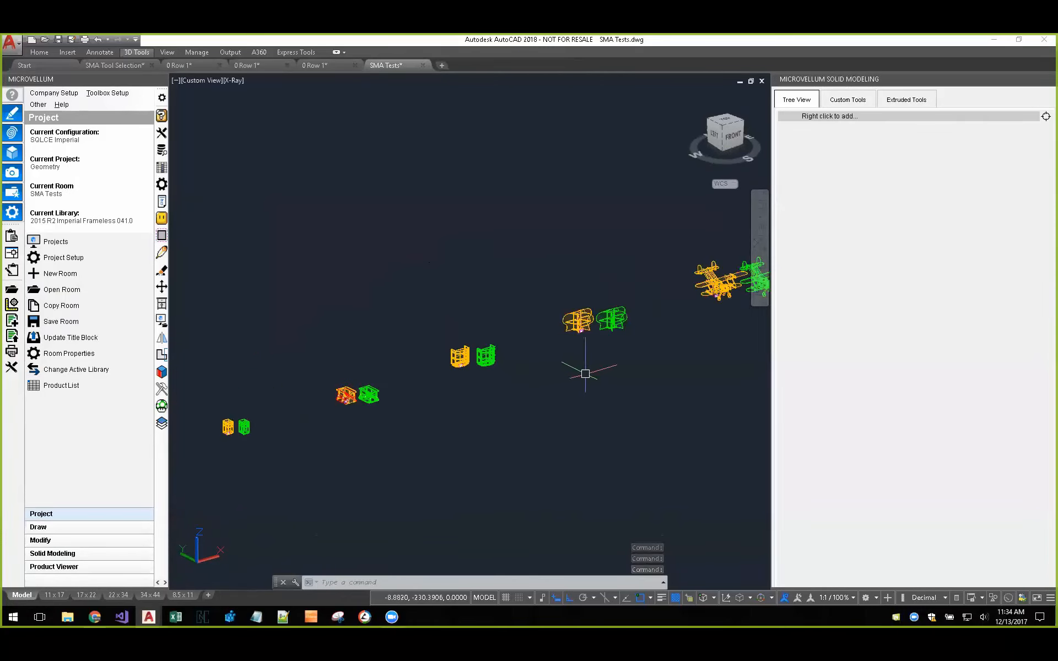
middle_click_drag(380, 425, 435, 380)
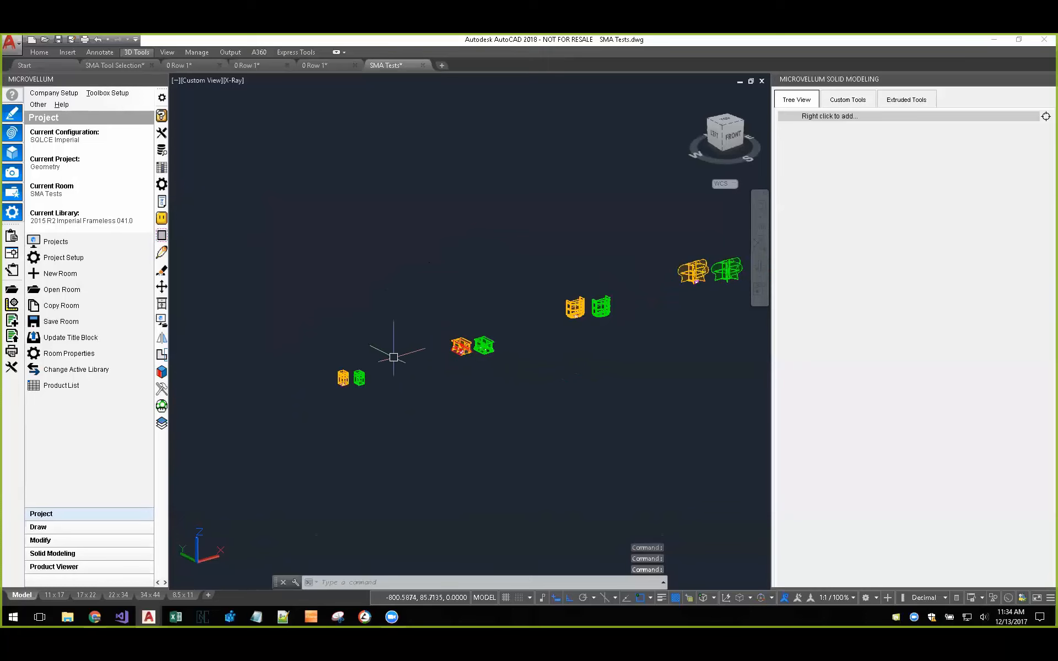
Step: Examine the side panel and its rounded cutouts on the green solid version of the smallest cabinet
scroll(363, 374, "up", 3)
scroll(364, 380, "up", 1)
scroll(335, 401, "up", 2)
middle_click_drag(339, 412, 441, 399)
scroll(481, 362, "up", 1)
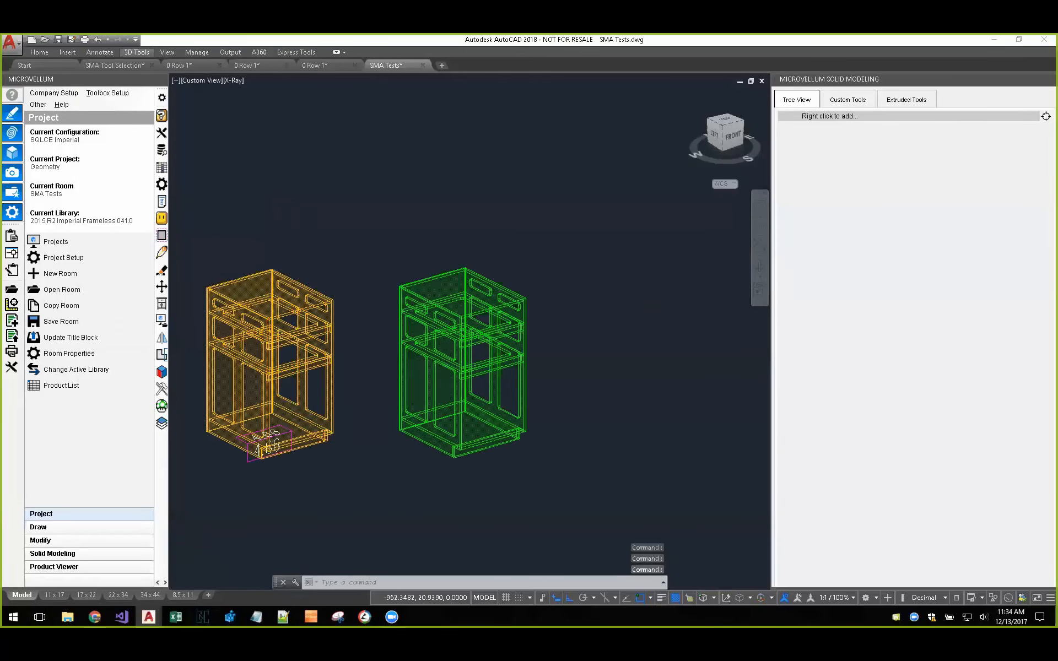
scroll(477, 363, "up", 2)
left_click(395, 511)
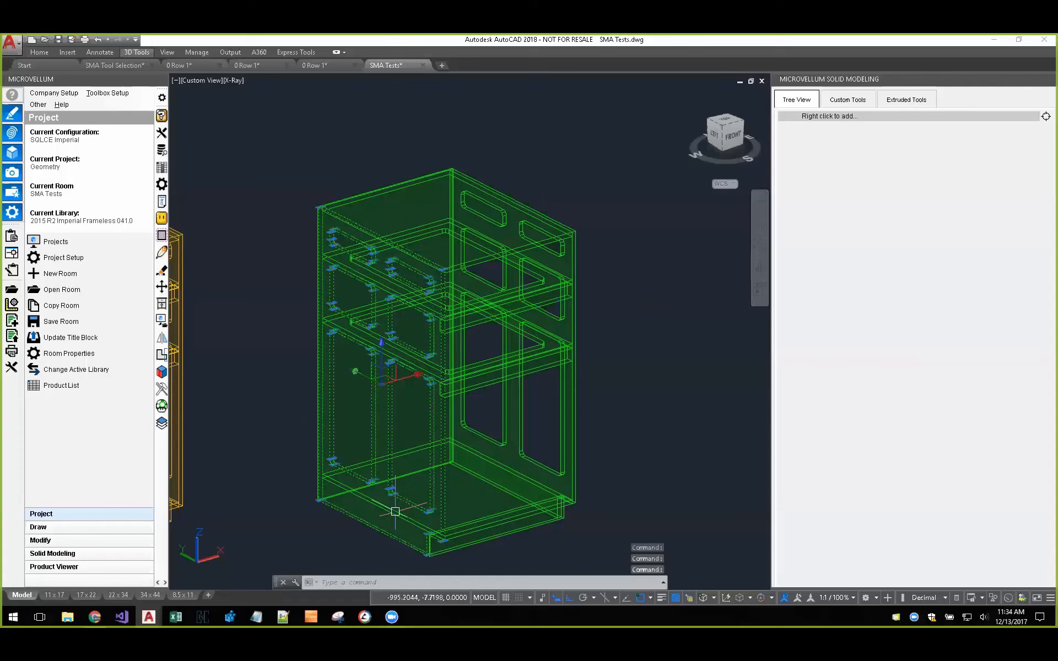
scroll(316, 232, "up", 1)
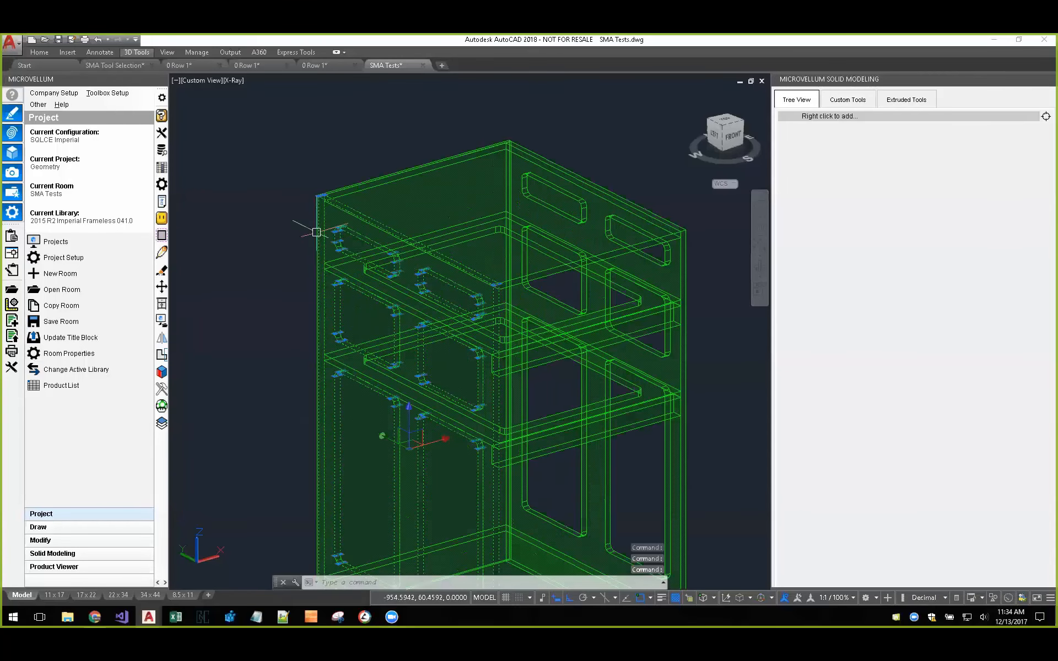
scroll(317, 232, "up", 1)
scroll(316, 232, "up", 2)
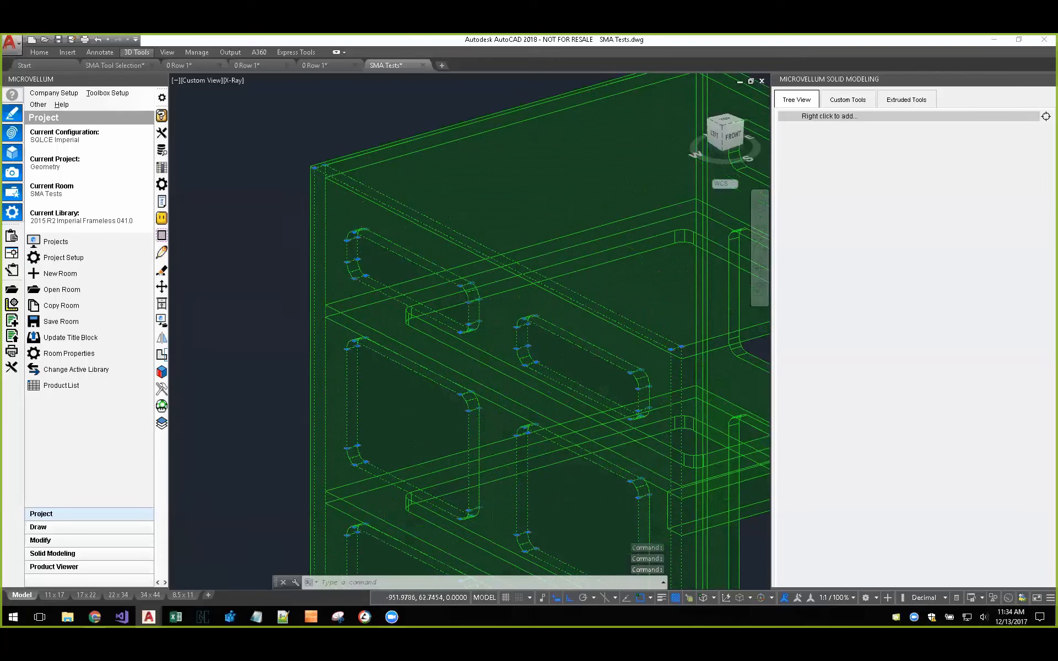
scroll(373, 215, "down", 4)
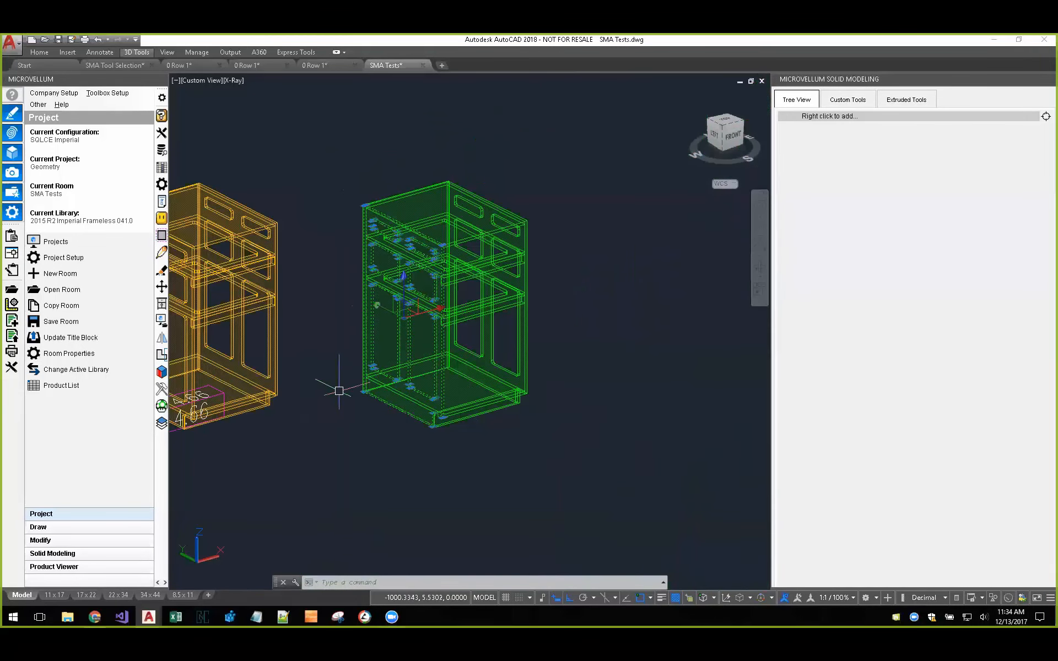
key("Escape")
Step: Draw a solid box about 33.5 high beside the green cabinet with the Box command
scroll(539, 445, "down", 2)
middle_click_drag(564, 439, 467, 469)
type("box")
key("Return")
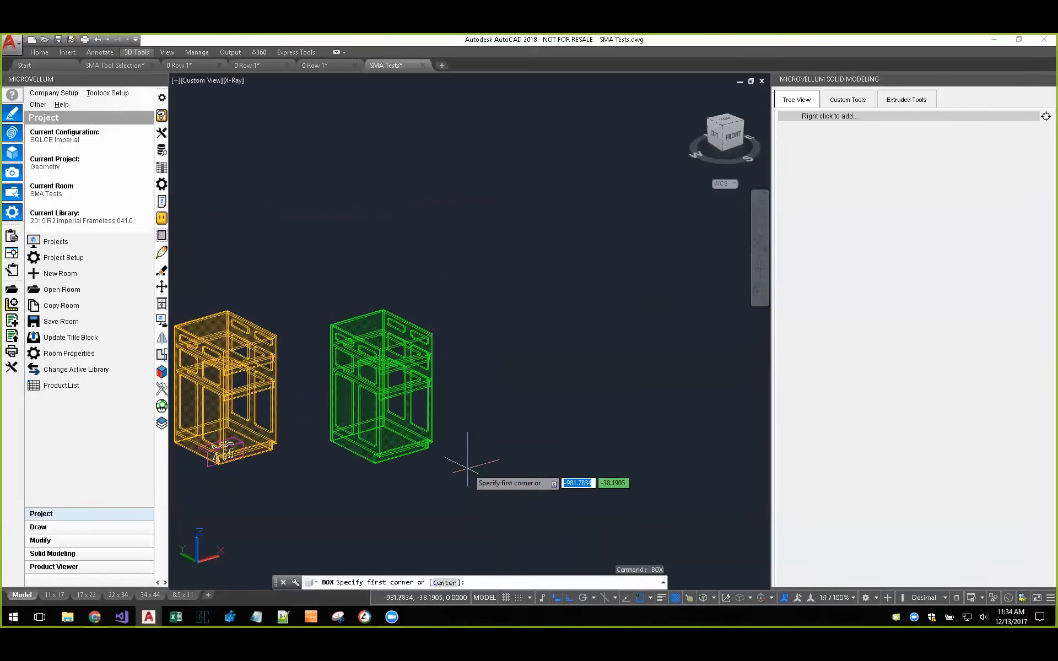
left_click(549, 417)
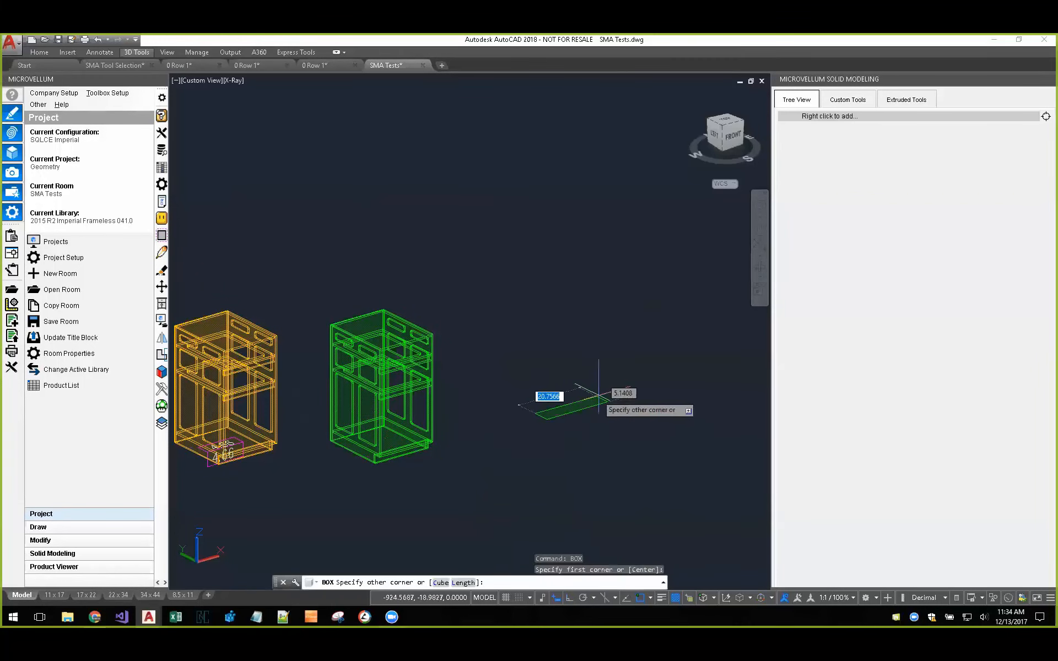
left_click(588, 378)
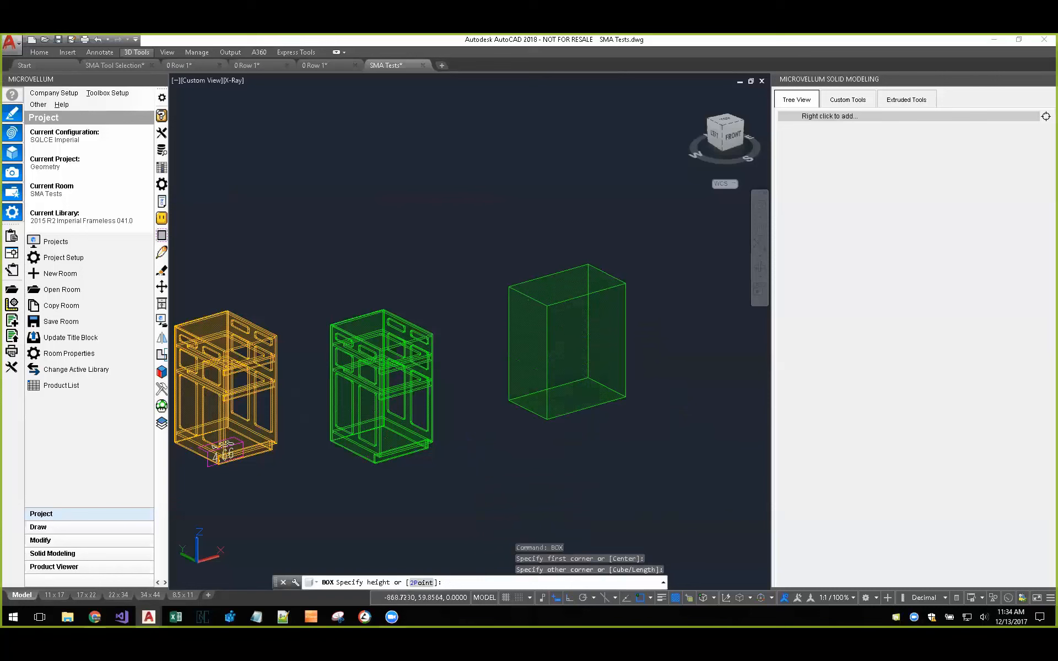
left_click(587, 256)
scroll(570, 380, "up", 4)
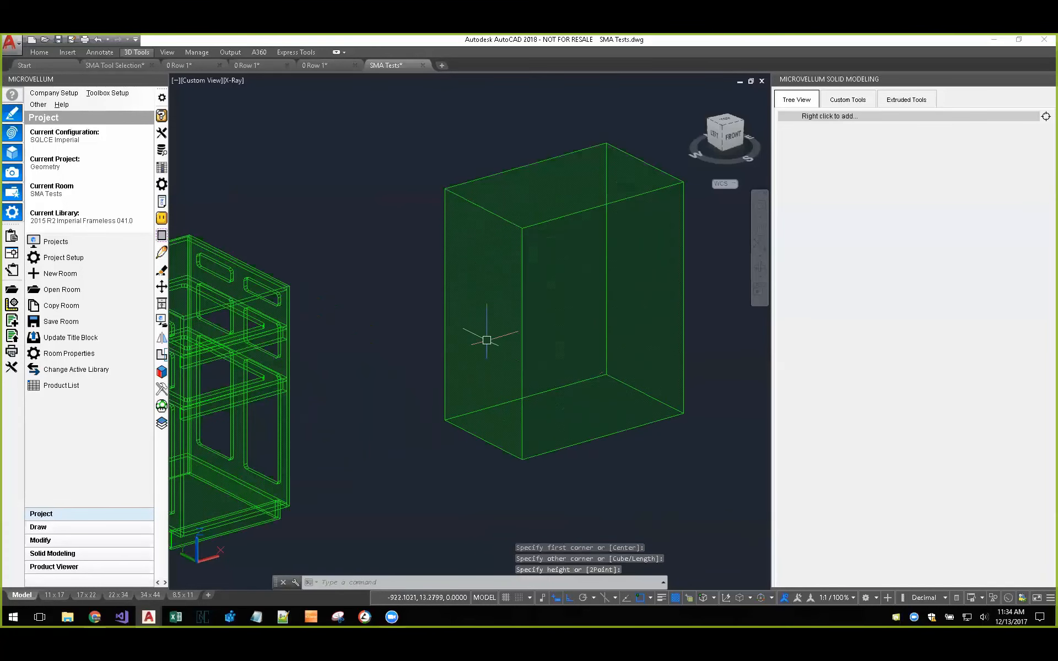
scroll(495, 330, "down", 5)
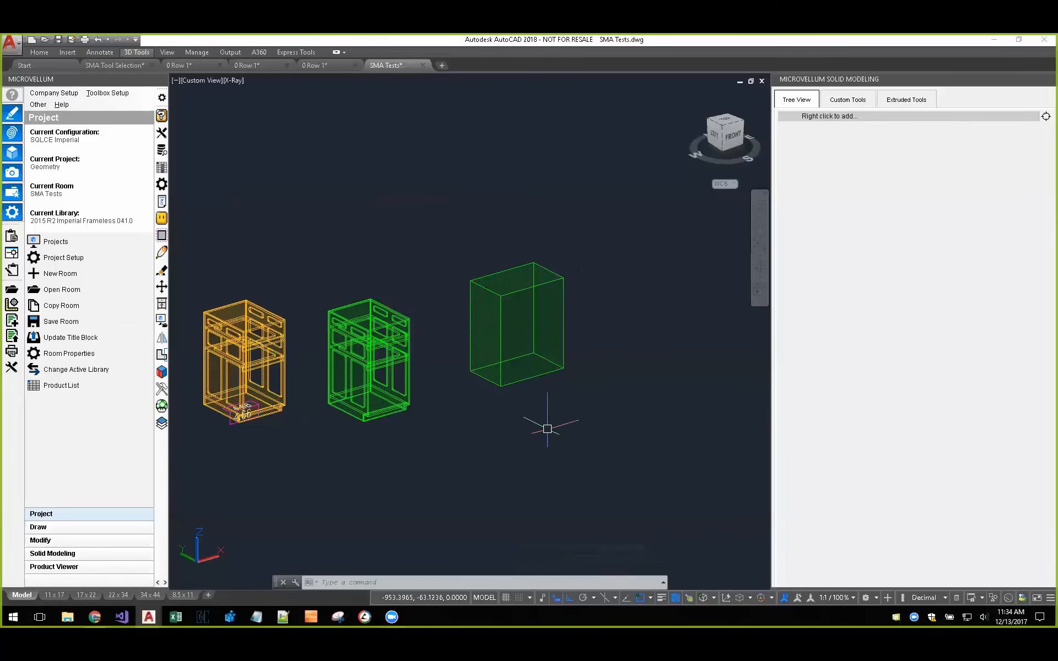
Step: Draw a flat solid panel about 52 long and 1 high next to the tall box
key("Return")
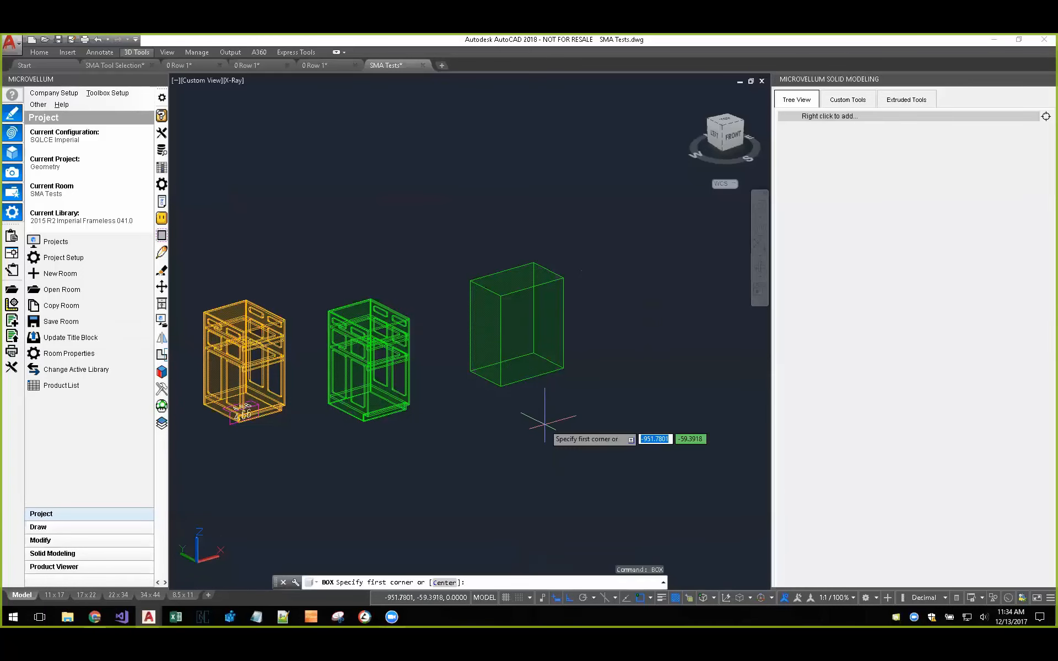
left_click(643, 364)
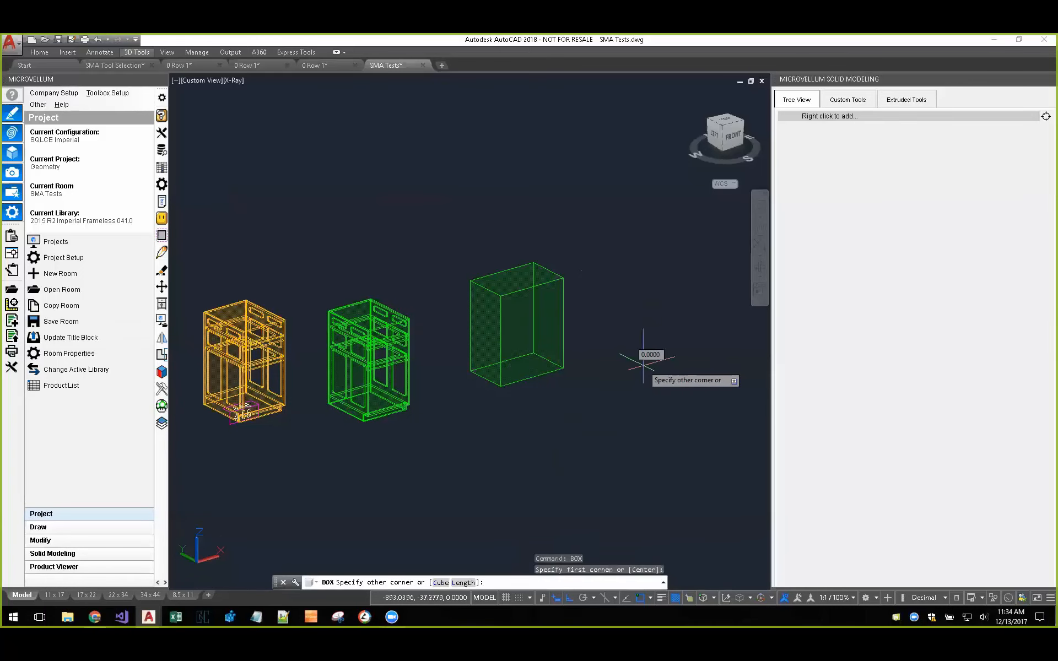
left_click(677, 288)
type("1")
key("Return")
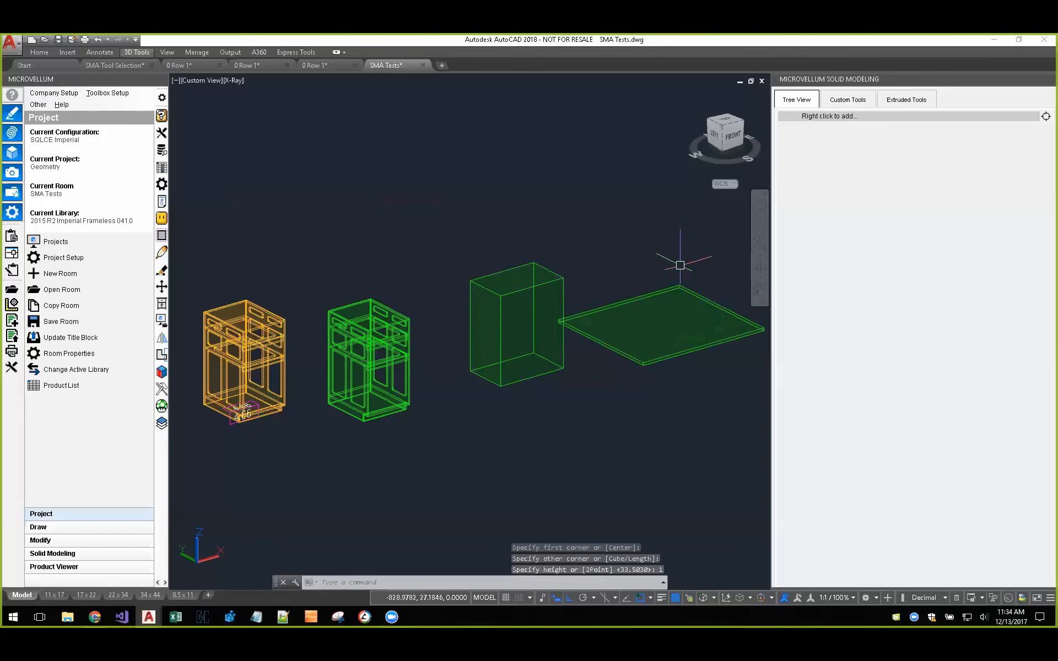
middle_click_drag(638, 386, 486, 433)
scroll(563, 341, "up", 5)
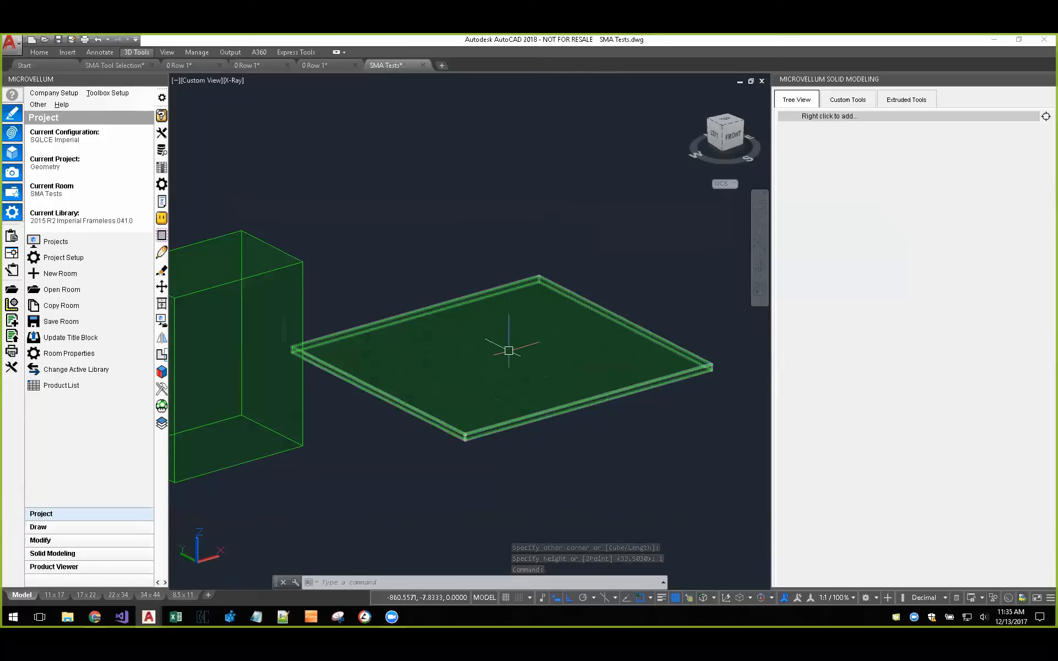
scroll(535, 350, "down", 2)
scroll(539, 349, "down", 5)
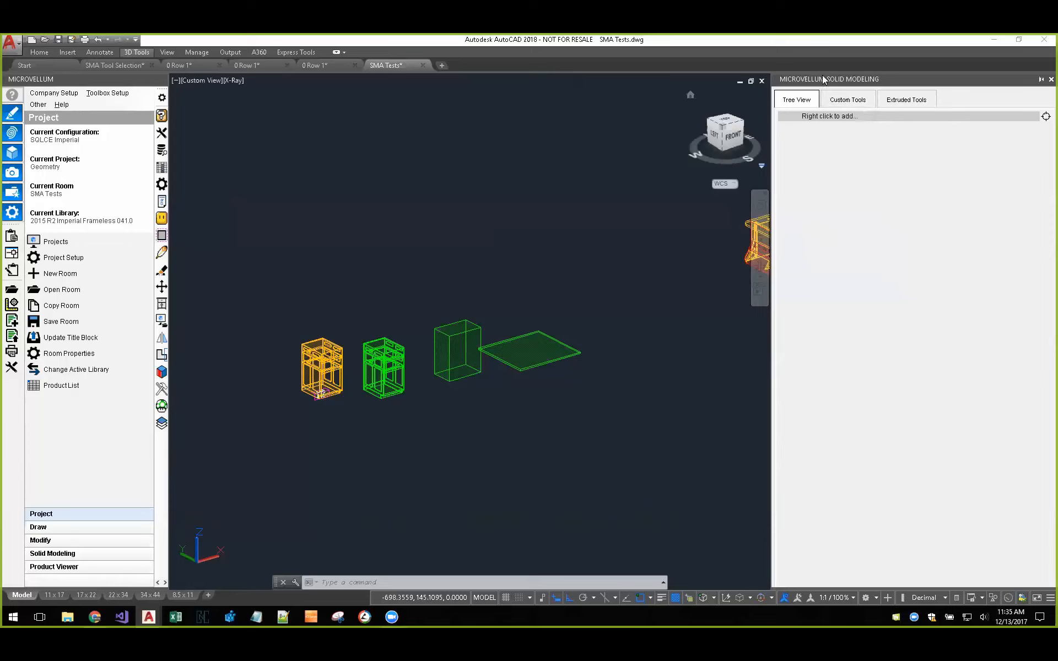
Step: Review the product types offered for a new solid modeling product, and cancel without adding one
right_click(844, 120)
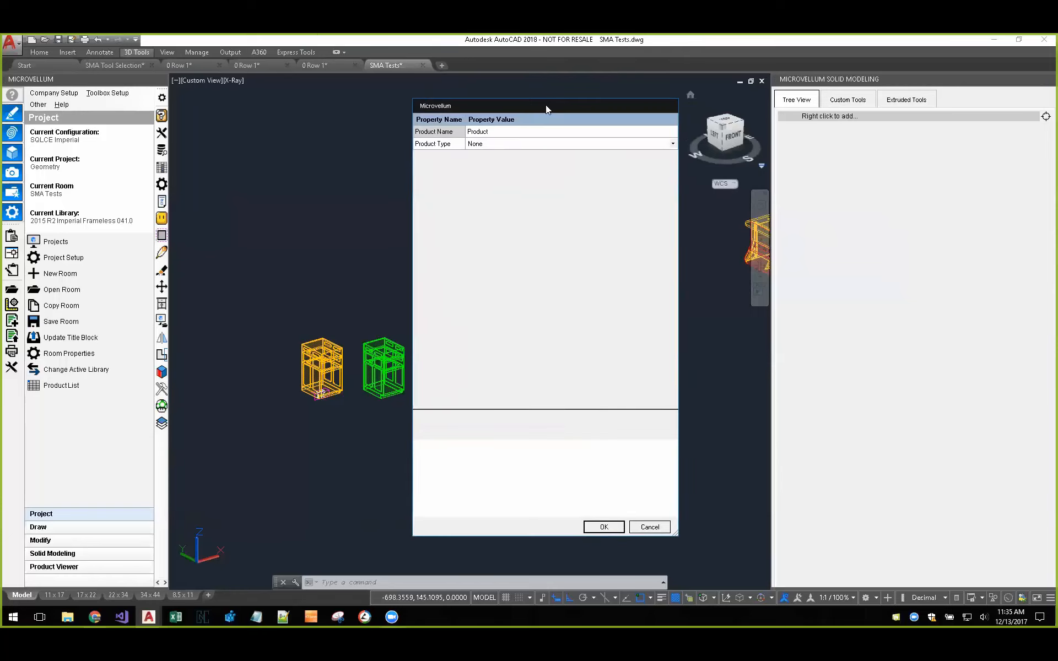
left_click(672, 144)
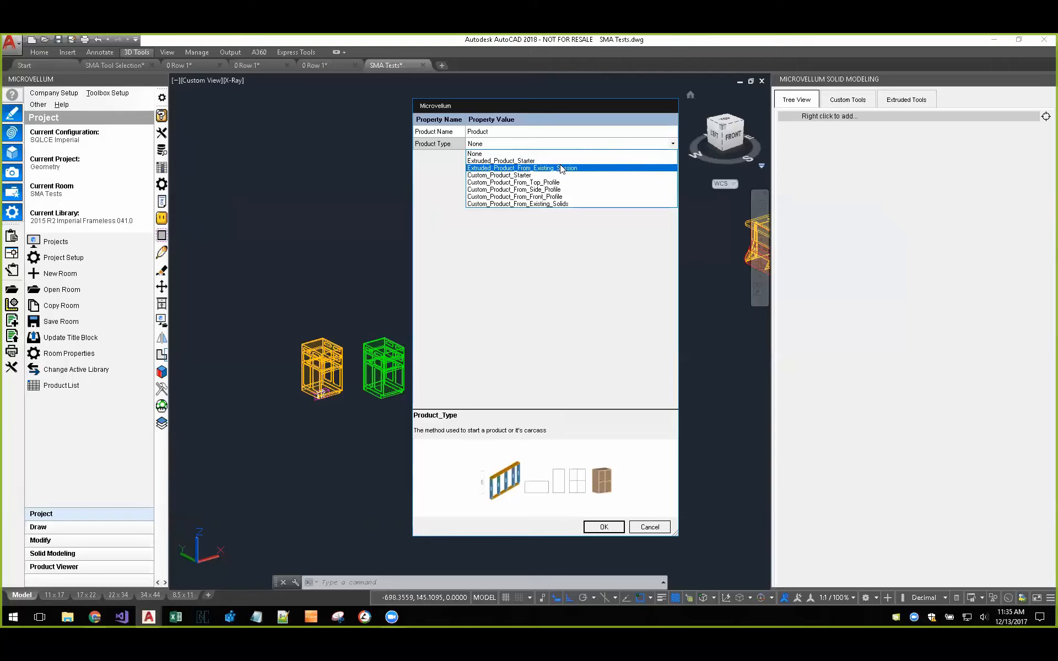
left_click(661, 528)
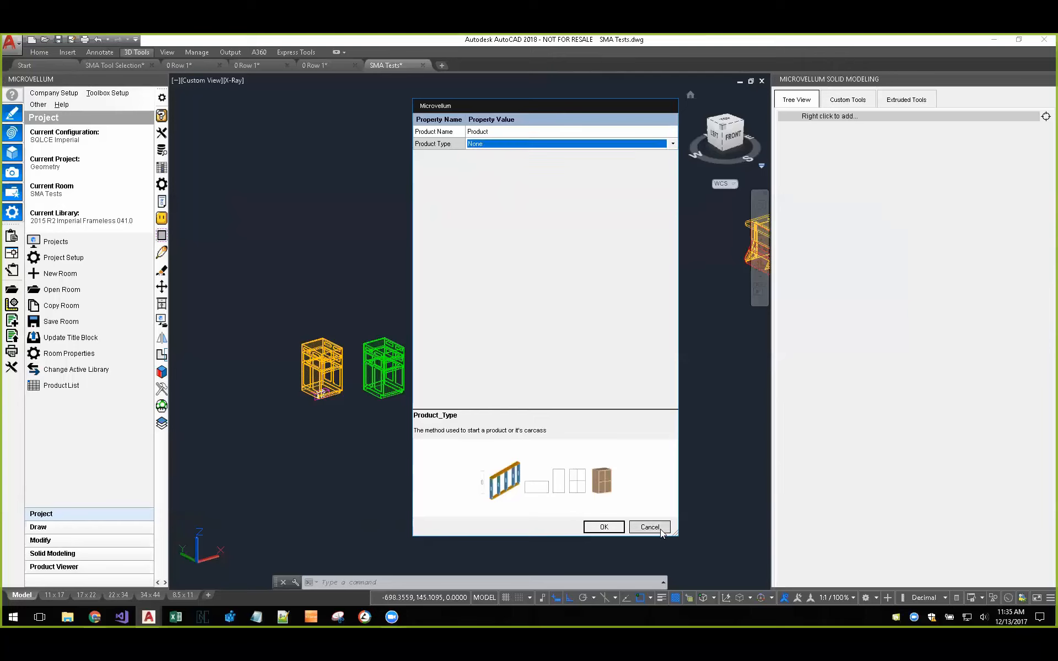
left_click(660, 530)
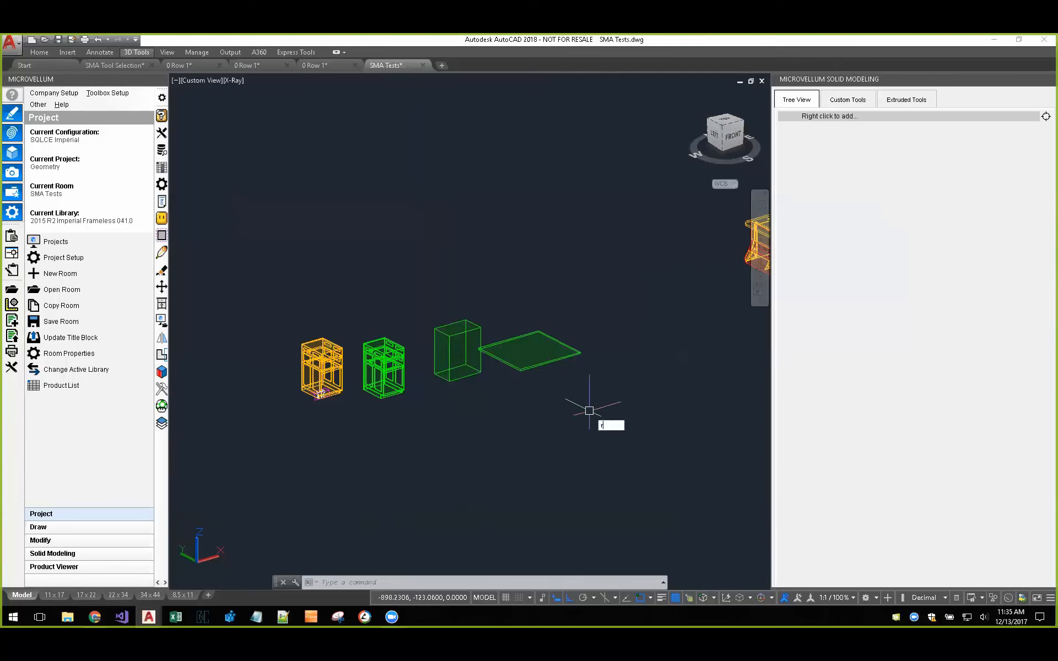
Step: Draw a freehand rectangle in the empty area behind the two new boxes to serve as a product profile
type("rec")
key("Return")
left_click(521, 259)
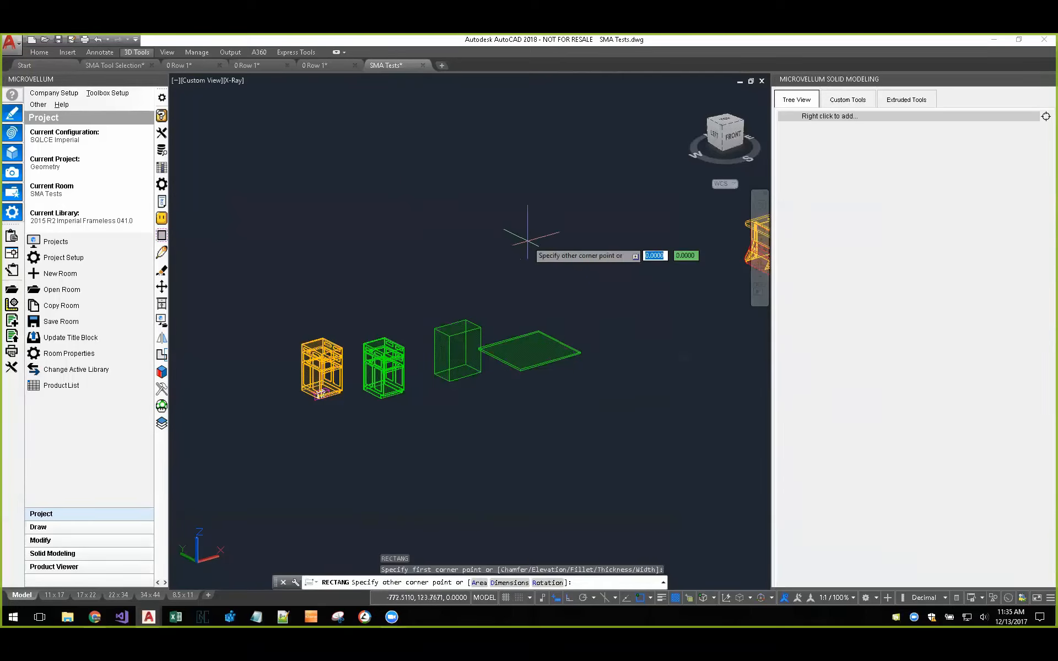
left_click(517, 217)
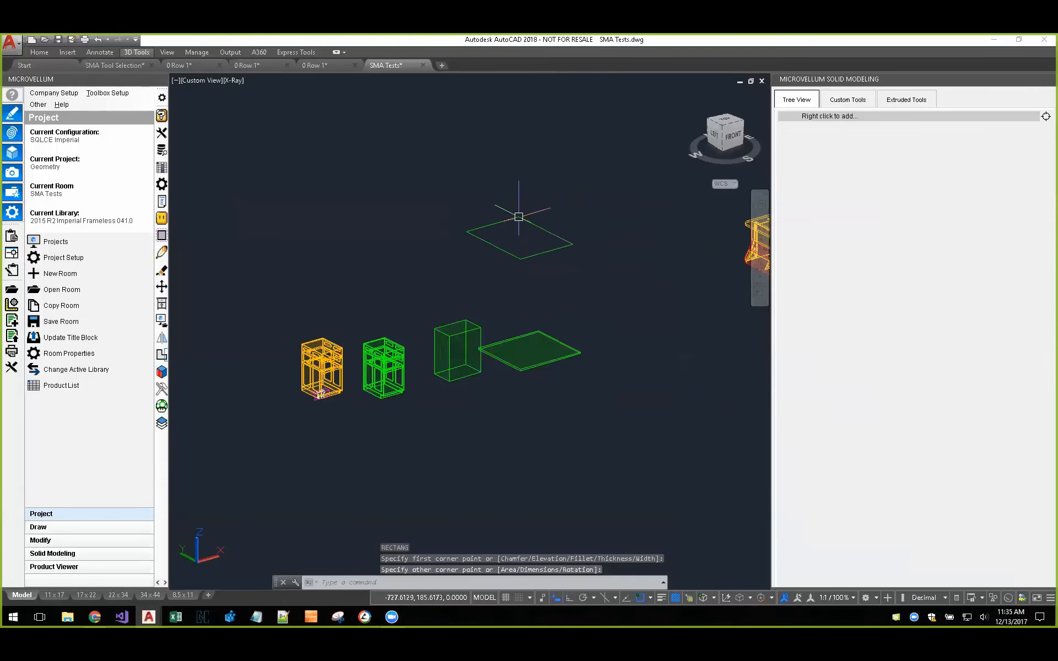
Step: Define a new solid modeling product of type Custom_Product_From_Front_Profile and choose a boundary joint type for it
right_click(861, 116)
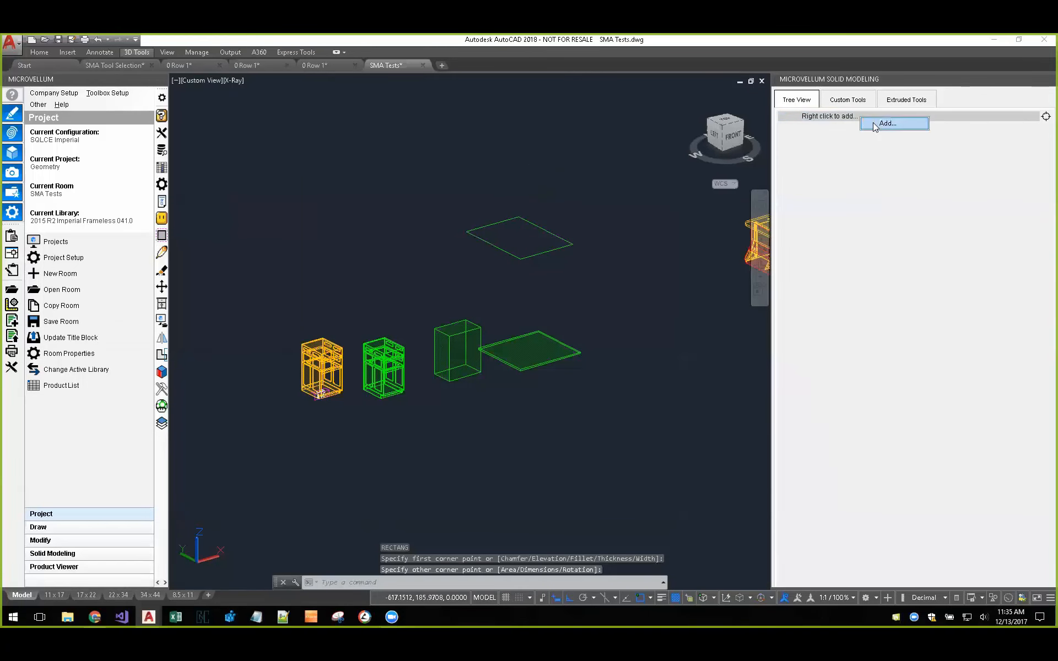
left_click(882, 124)
left_click(672, 145)
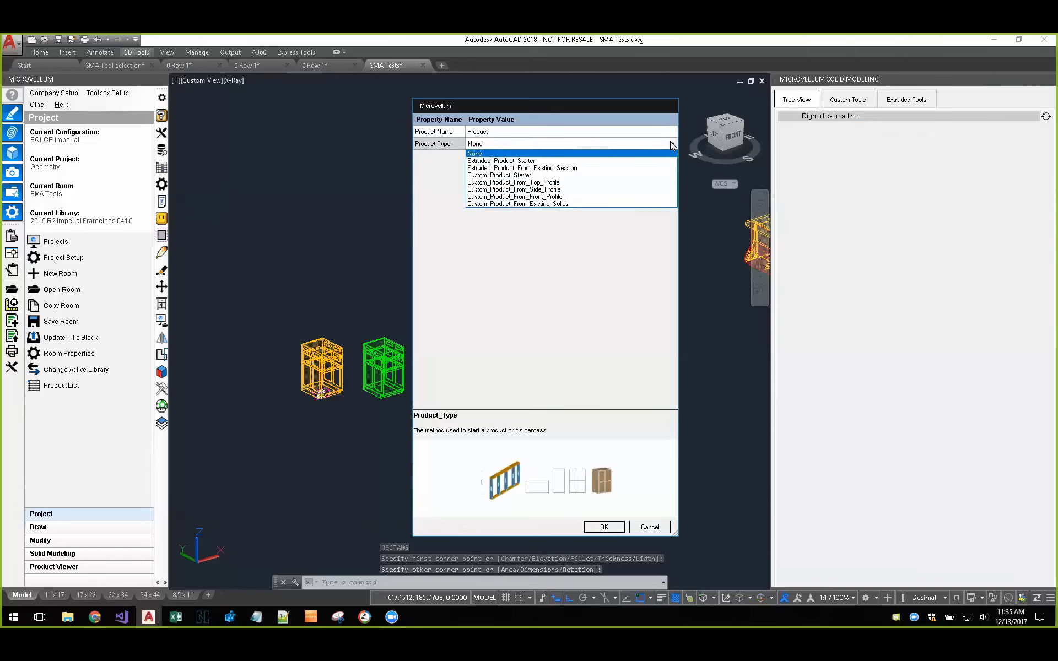
left_click(487, 197)
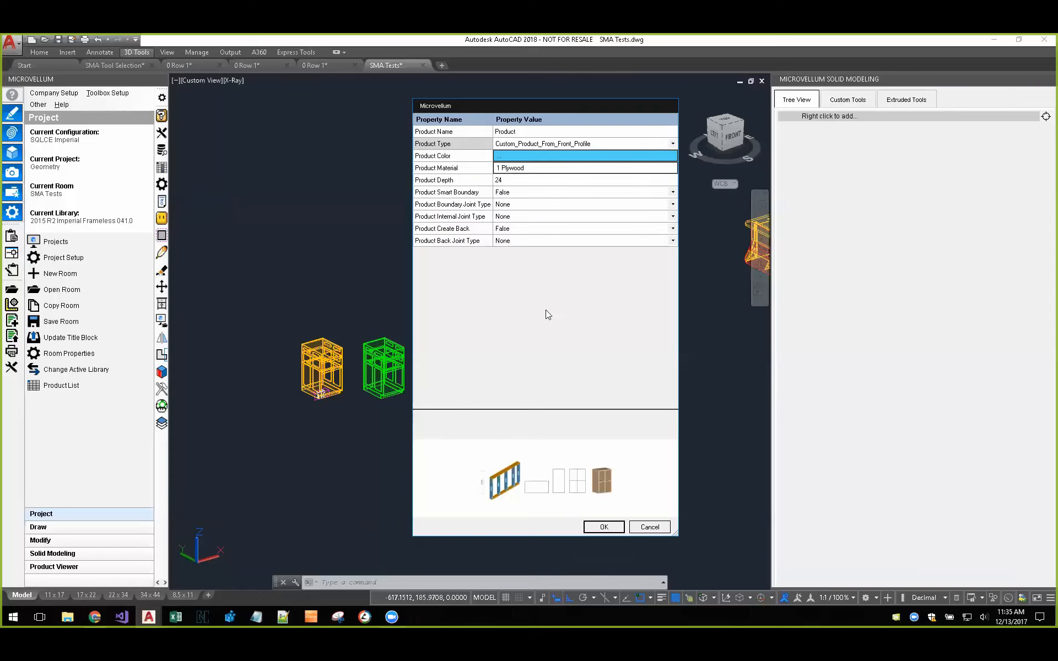
left_click(672, 204)
left_click(507, 221)
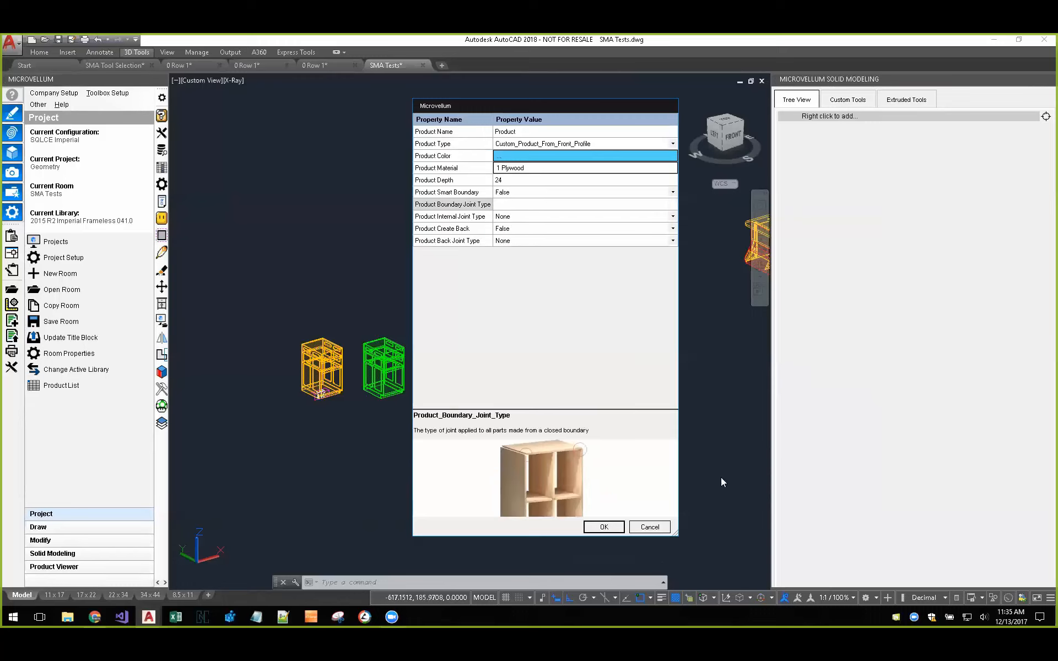
left_click(604, 527)
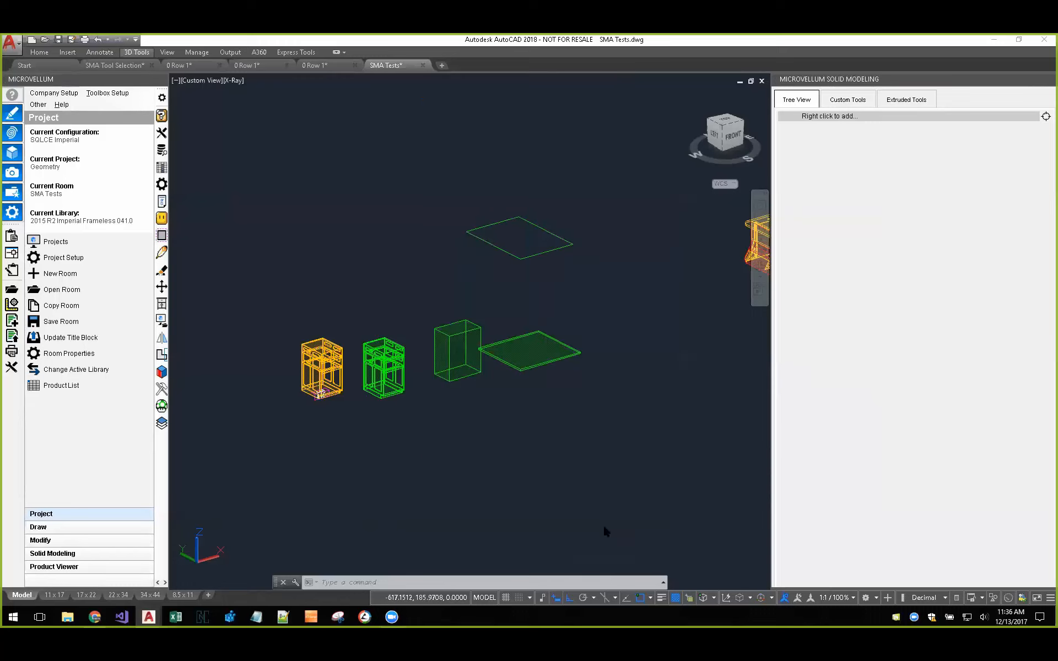
Step: Use the drawn rectangle as the front profile and place the resulting carcass beside it
left_click(544, 257)
key("Return")
left_click(597, 296)
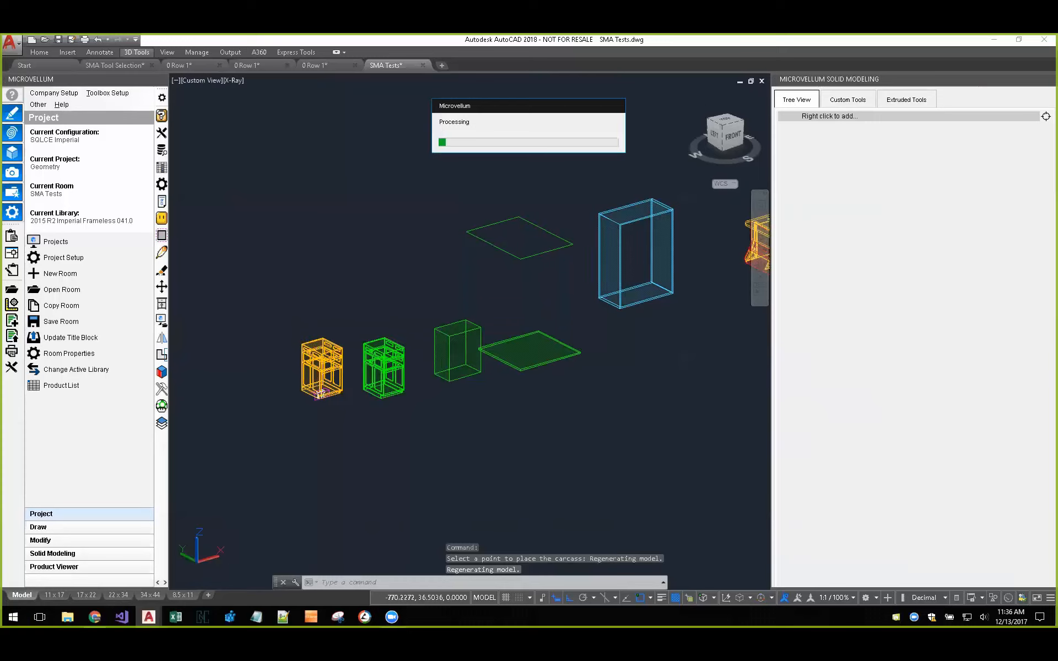
middle_click_drag(549, 298, 471, 339)
scroll(610, 266, "up", 8)
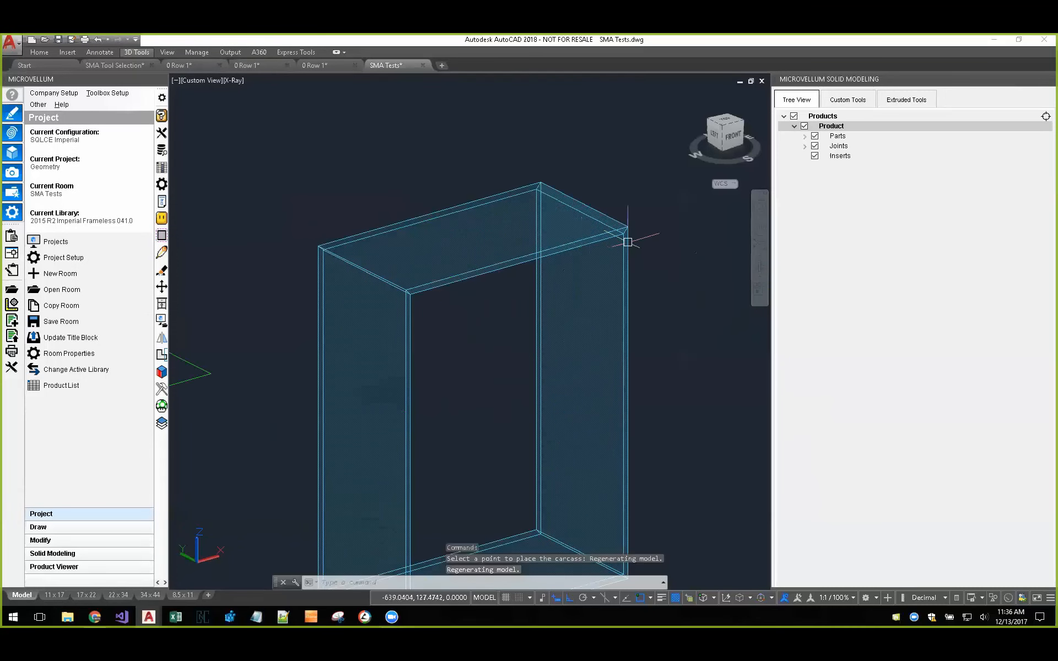
scroll(610, 227, "down", 7)
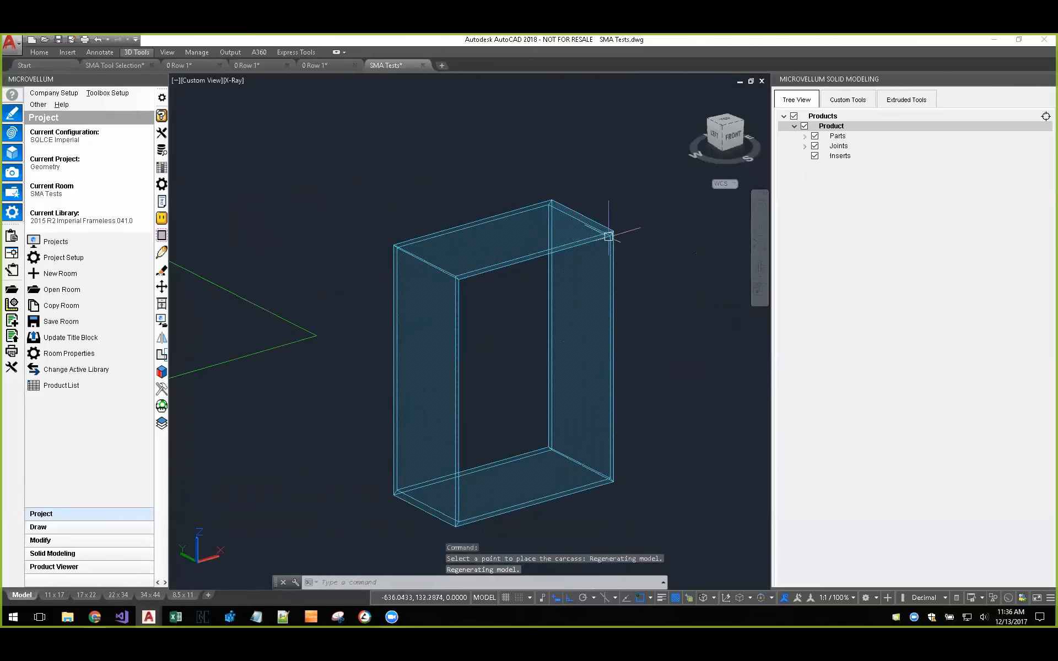
middle_click_drag(469, 357, 435, 267)
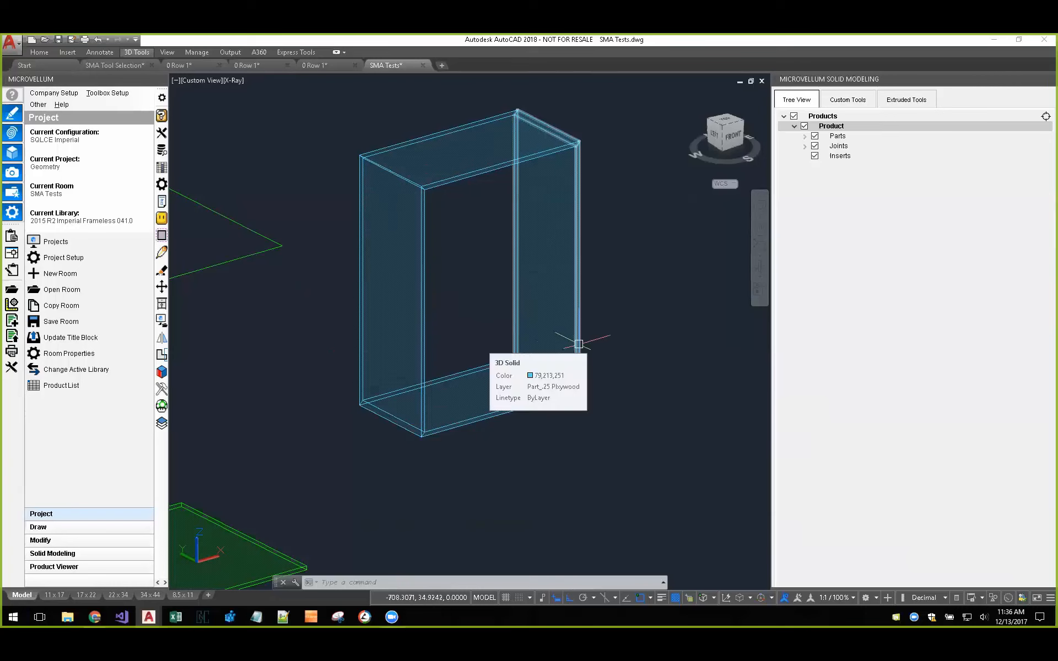
Step: Save the custom product to the current project with drawing in the current drawing, and place it in front of the source carcass
middle_click_drag(652, 306, 651, 345)
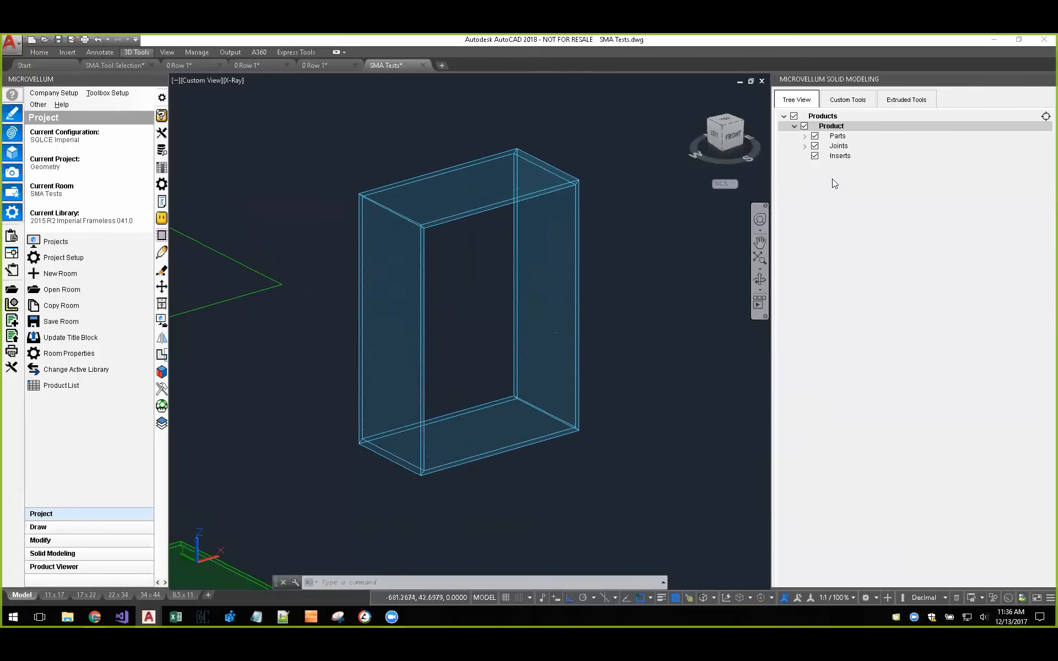
right_click(839, 126)
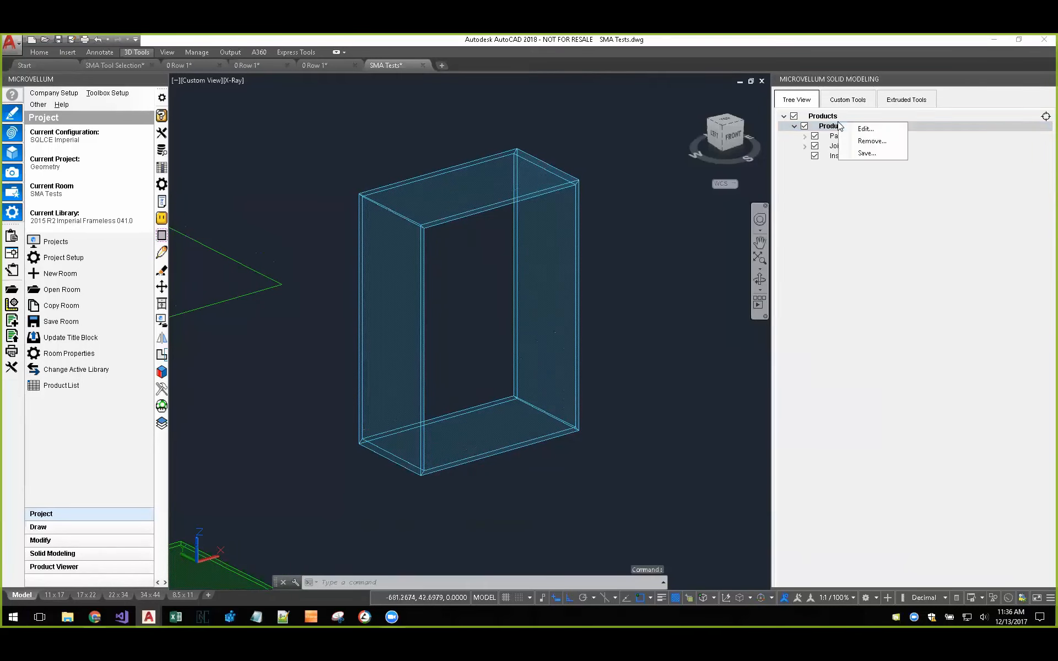
left_click(870, 155)
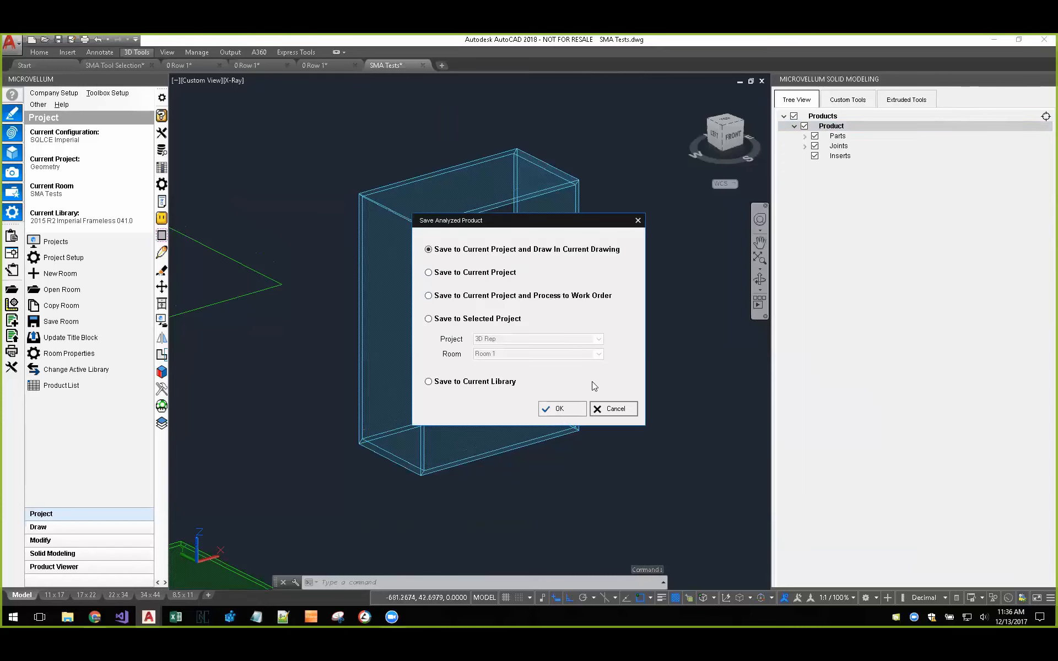
left_click(559, 410)
scroll(460, 408, "down", 5)
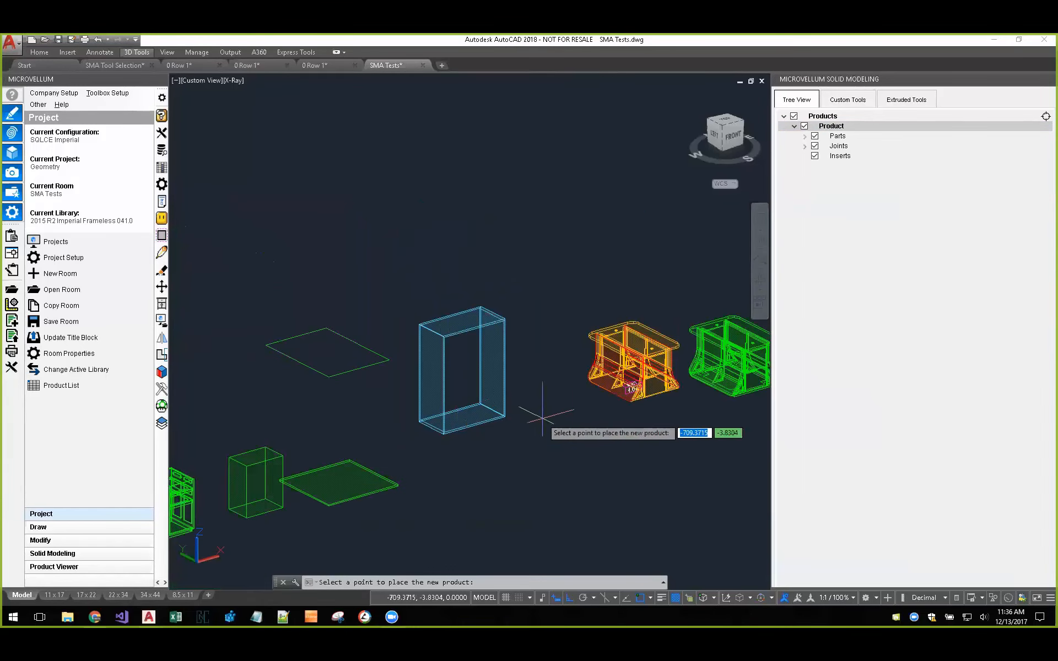
left_click(517, 493)
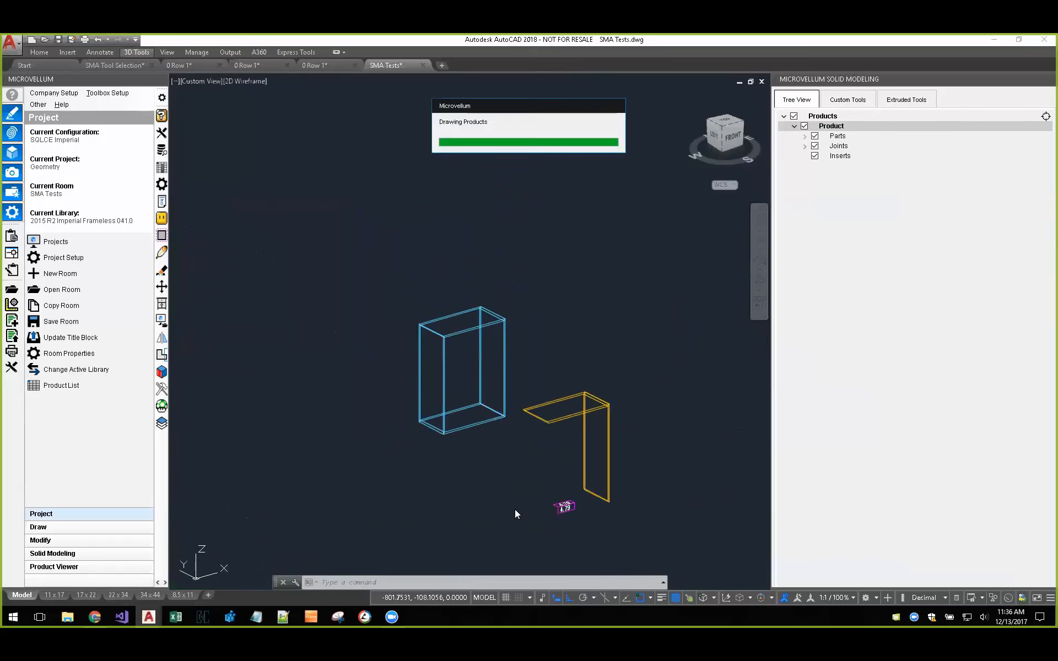
Step: Open the placed product's design data, review the cut parts' dimensions, origins and machining token parameters, and close it
scroll(579, 471, "up", 4)
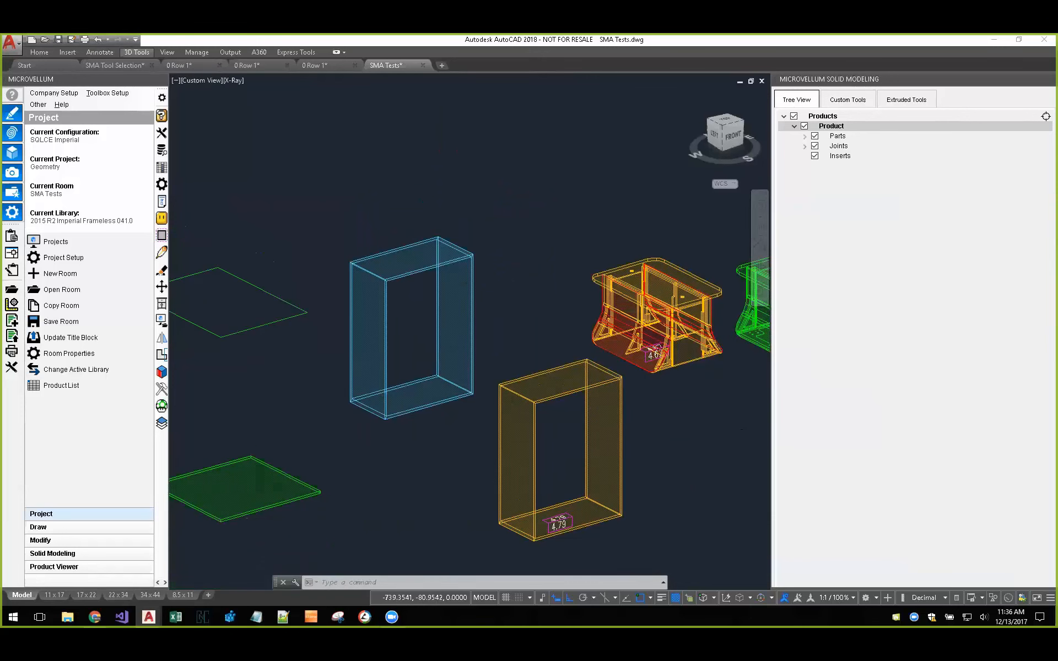
middle_click_drag(578, 470, 471, 325)
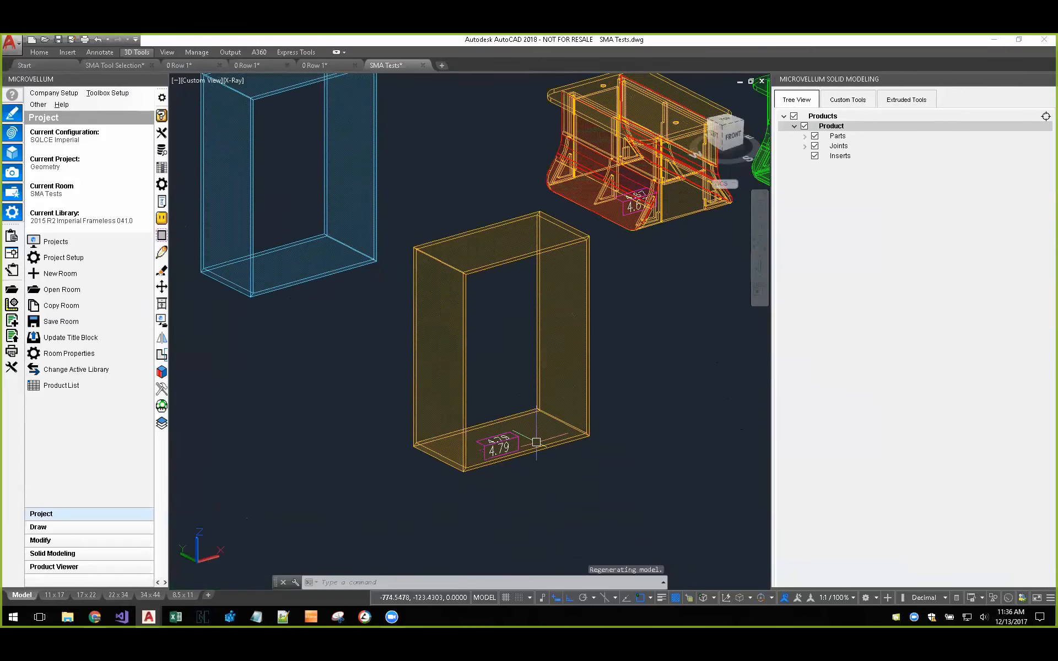
left_click(161, 167)
left_click(458, 239)
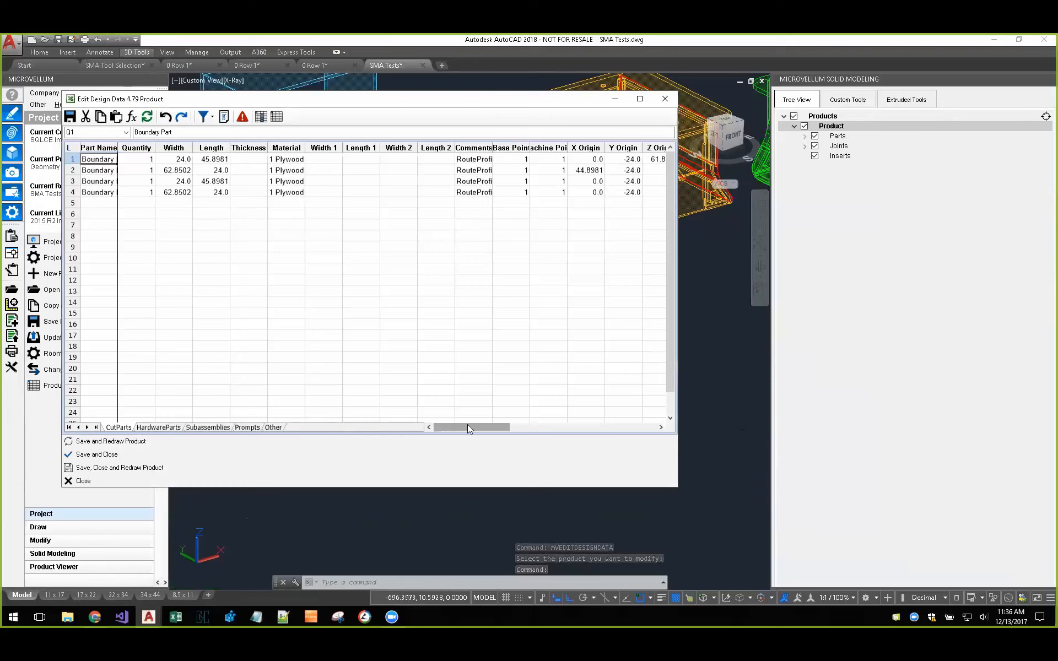
left_click_drag(467, 427, 522, 430)
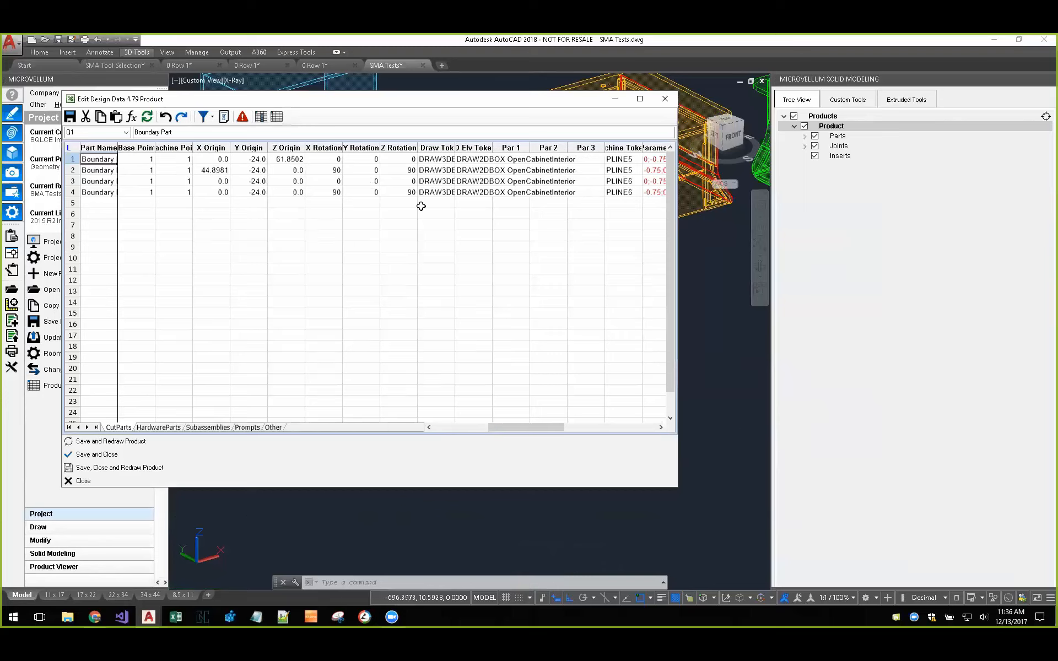
left_click_drag(522, 428, 571, 431)
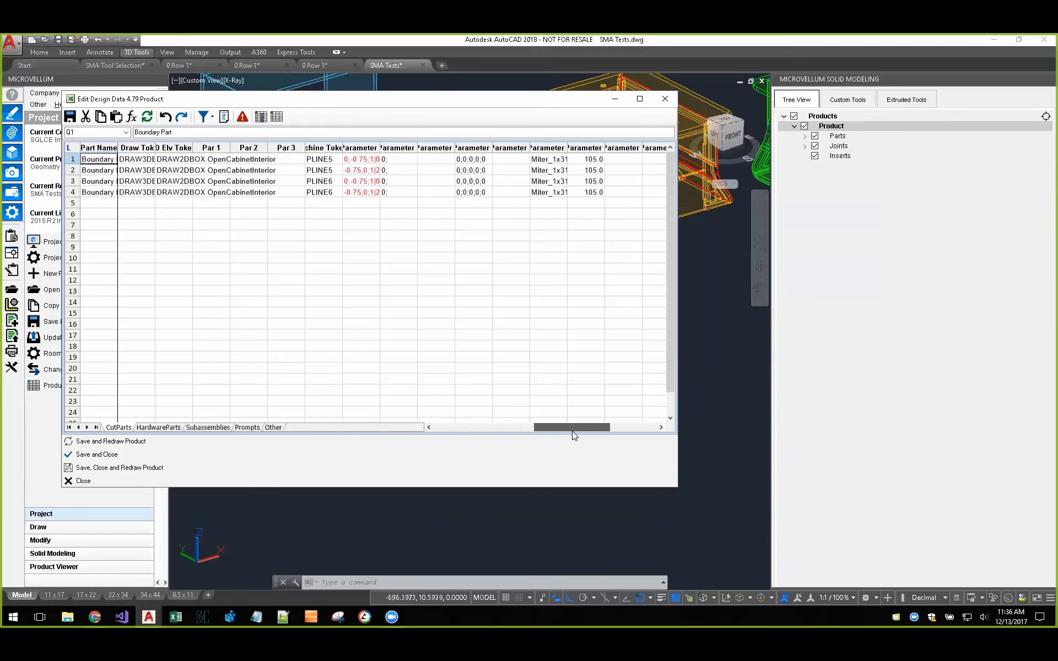
left_click(93, 480)
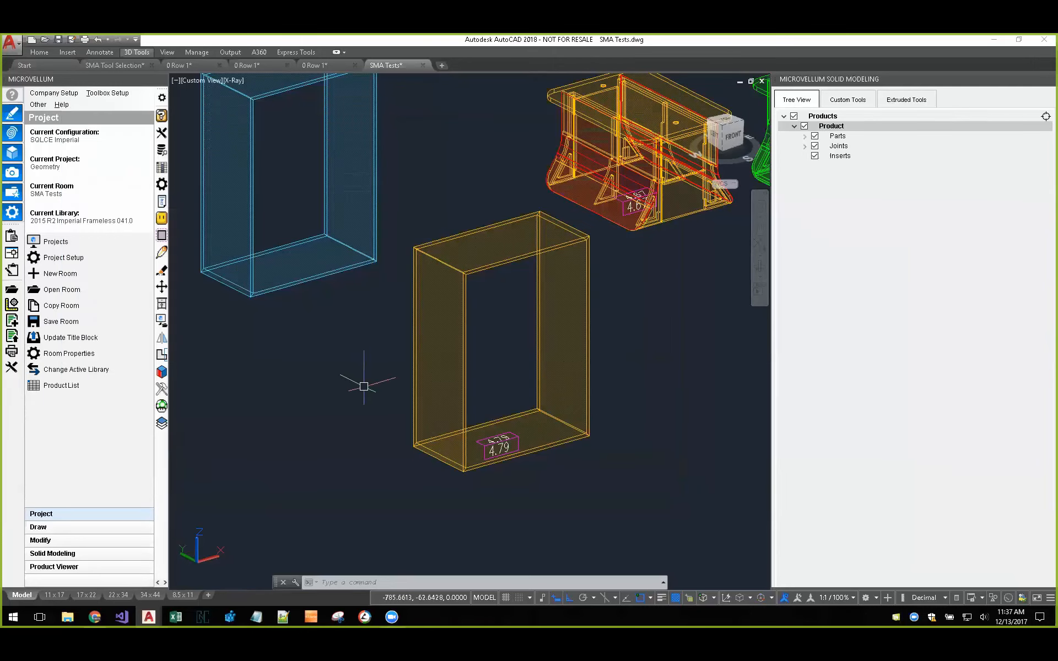
Step: Examine the green solid base cabinet up close, along with the other models and products across the drawing
scroll(365, 378, "down", 7)
middle_click_drag(338, 401, 513, 363)
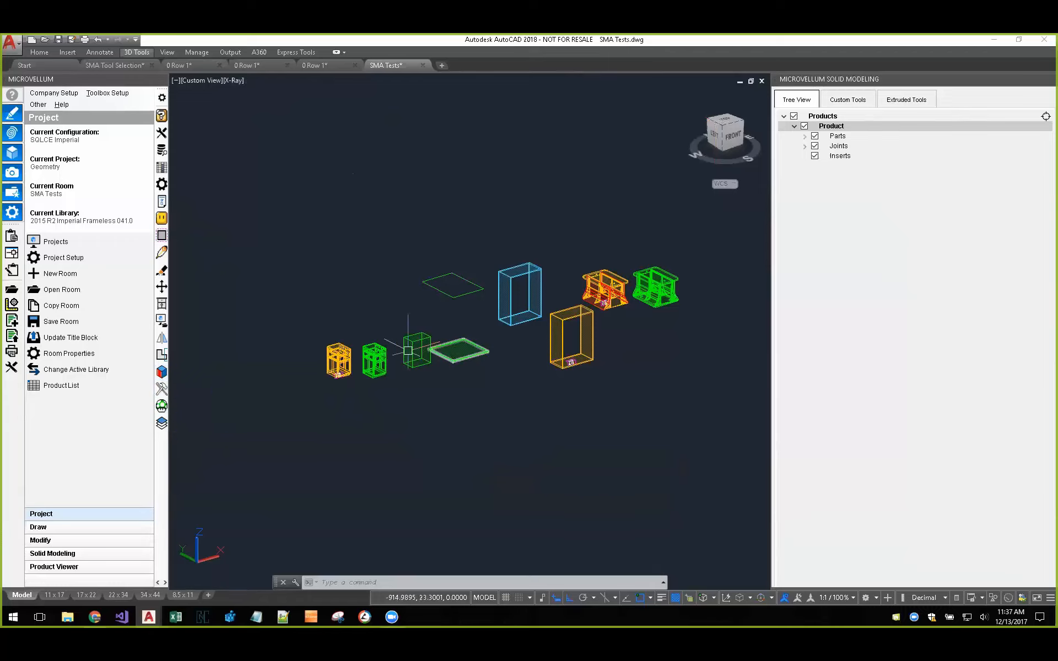
scroll(371, 362, "up", 6)
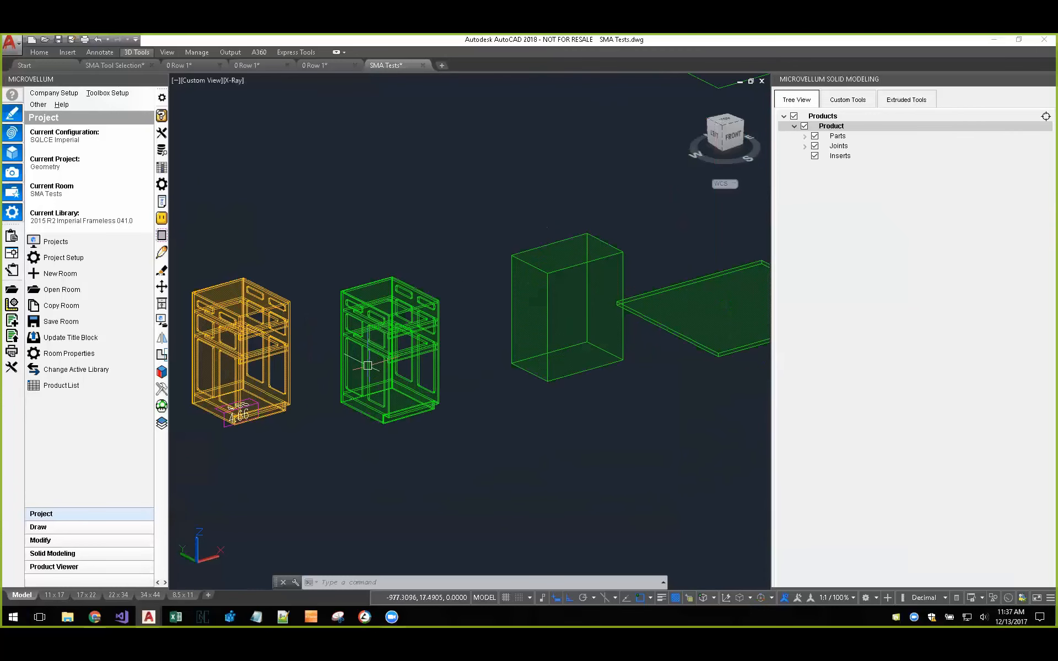
scroll(408, 331, "up", 2)
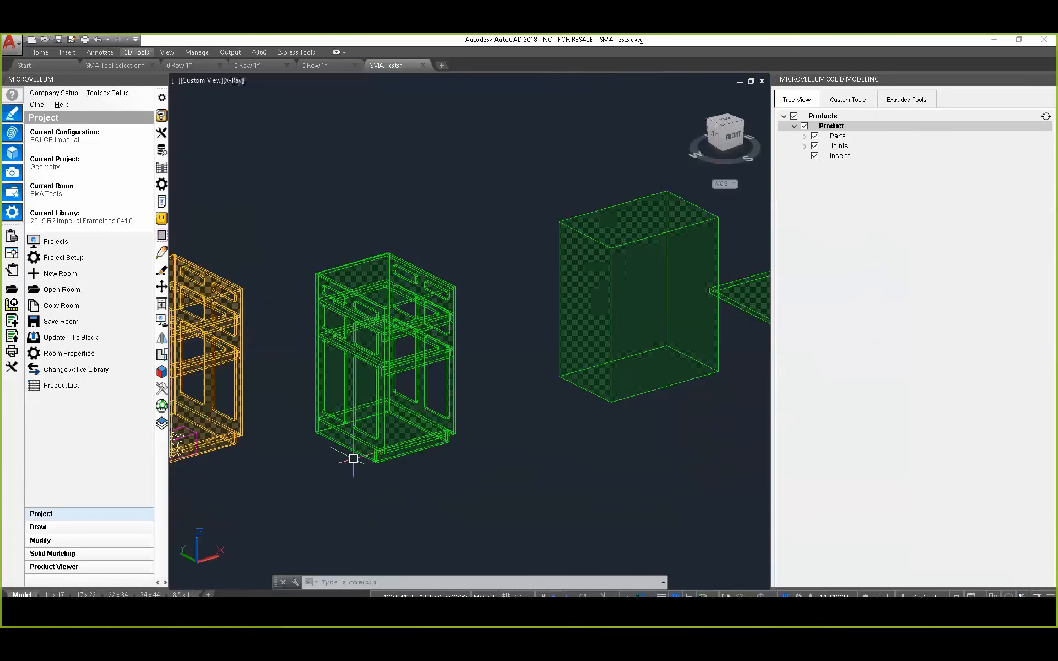
scroll(361, 450, "down", 5)
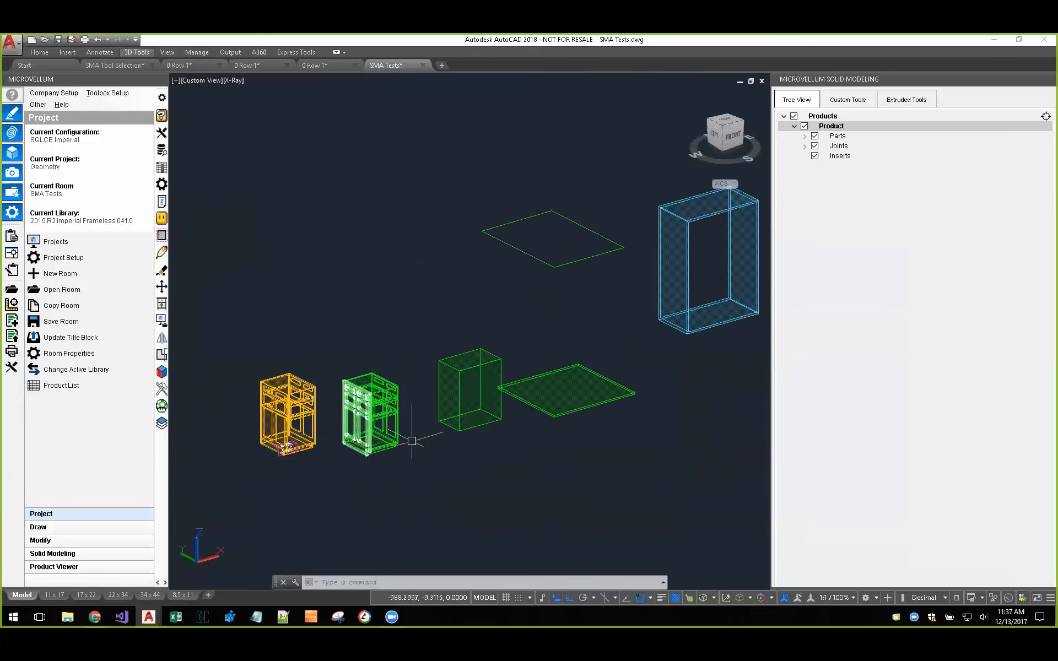
scroll(453, 437, "down", 2)
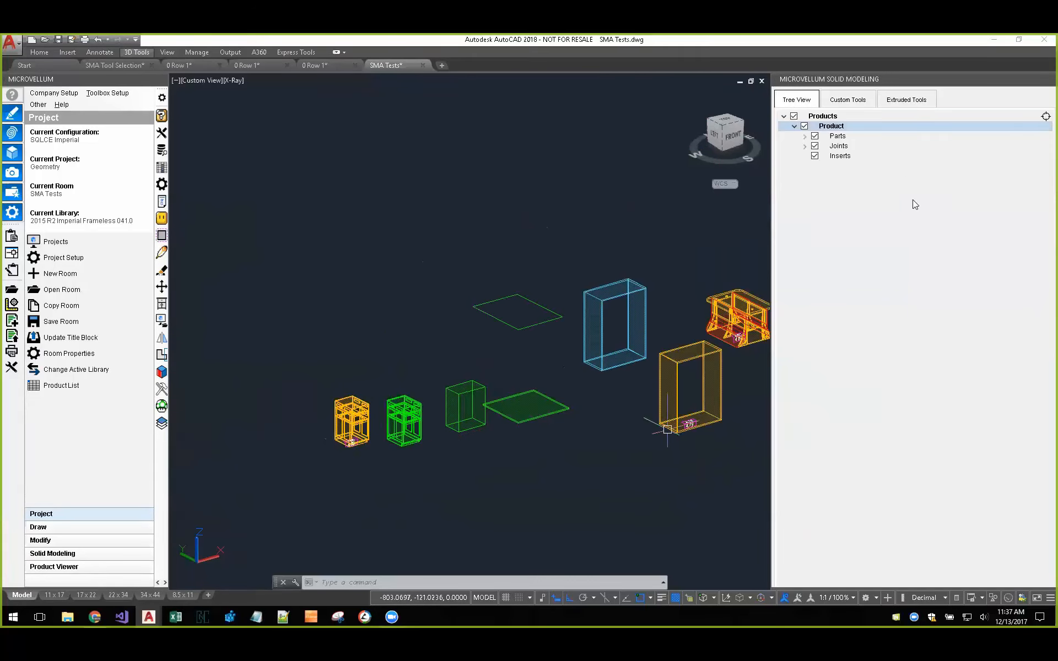
middle_click_drag(541, 279, 421, 267)
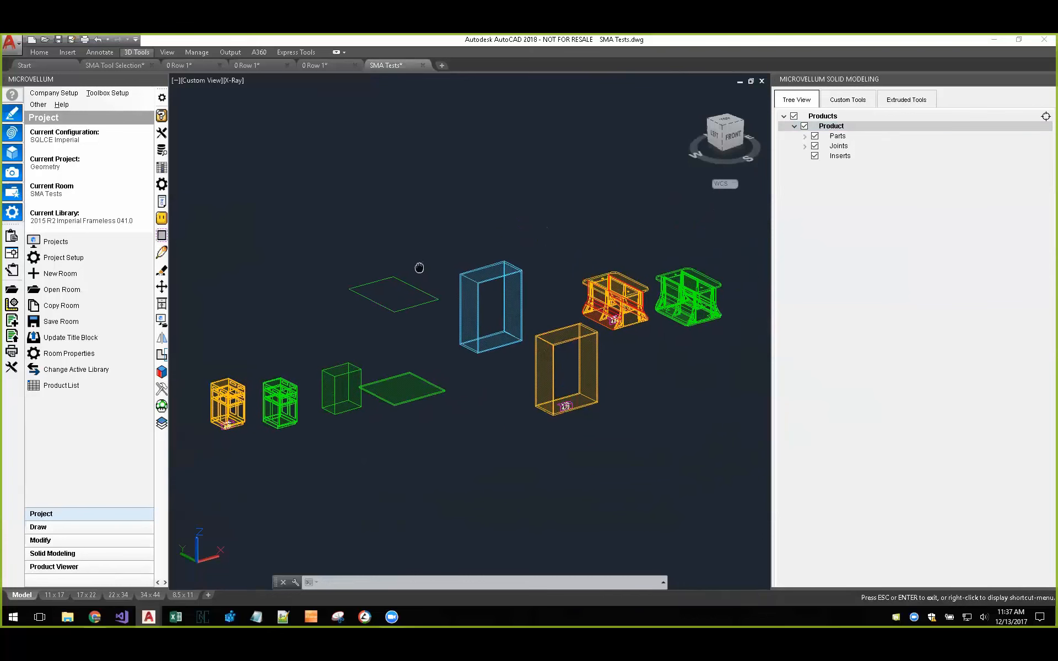
Step: Review the solid modeling tools offered for custom products and for extruded products
left_click(859, 100)
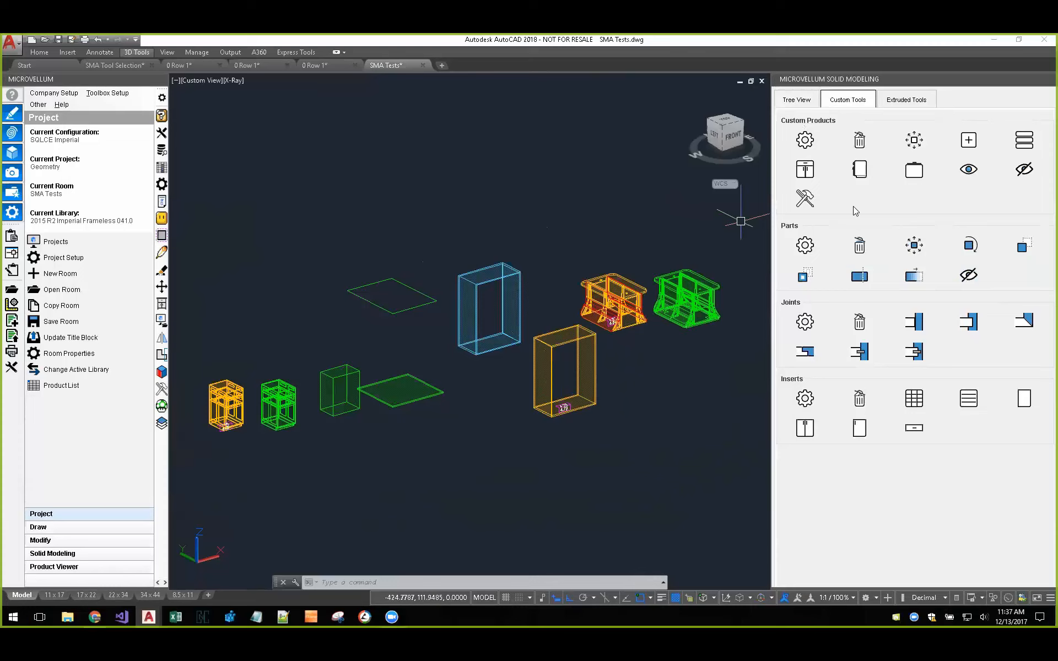
left_click(893, 103)
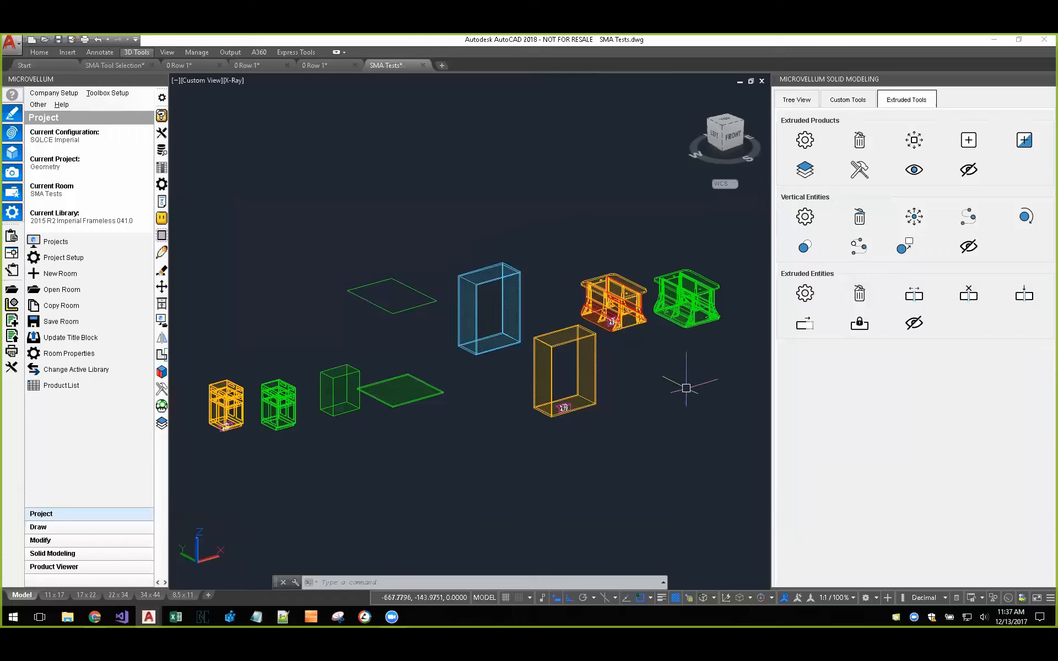
scroll(631, 416, "down", 2)
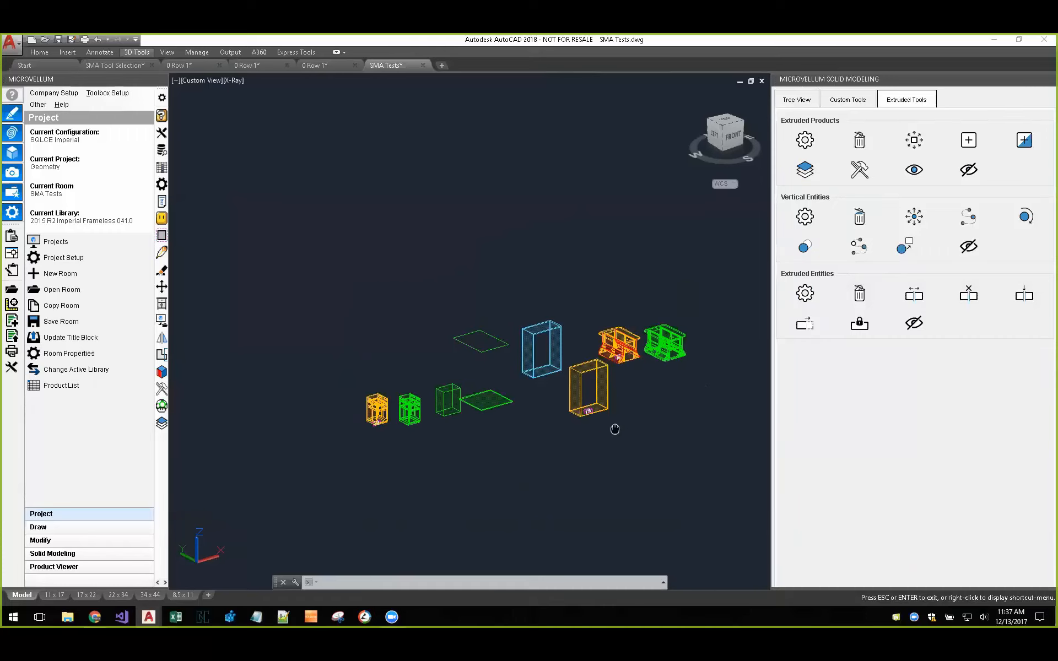
middle_click_drag(614, 429, 573, 391)
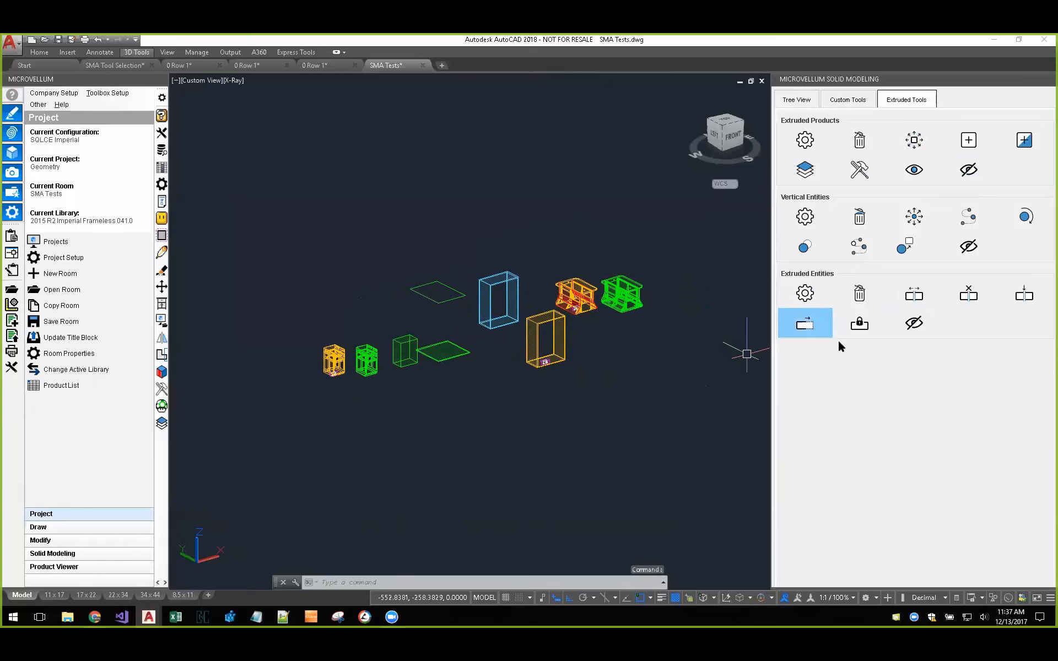
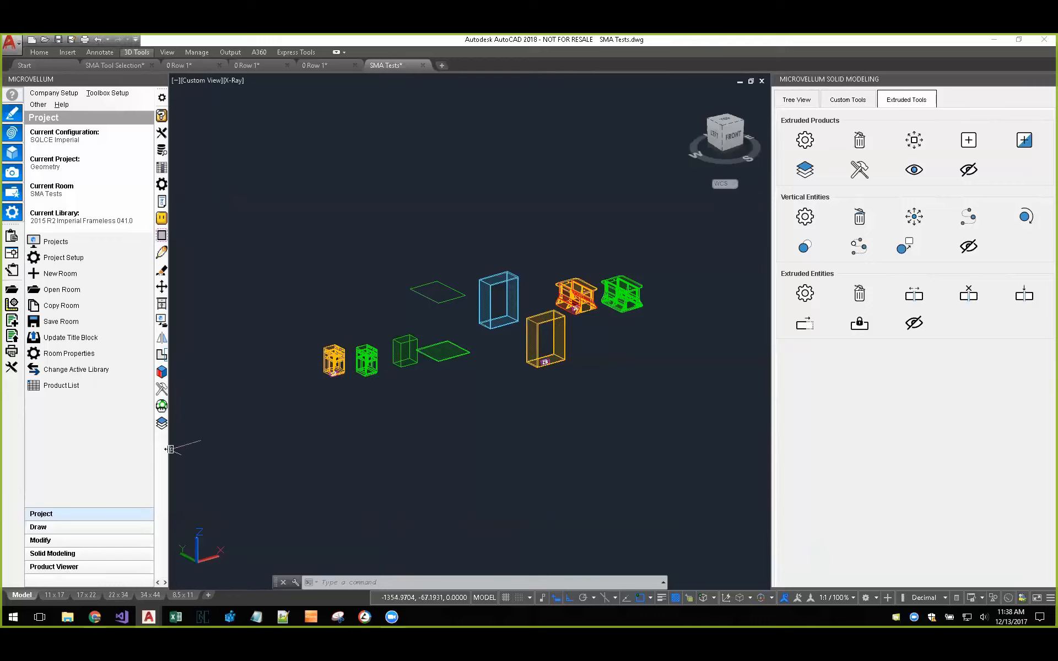
Step: Widen the Microvellum palette and review the Solid Modeling Tools entry in the toolbar customization without changing it
left_click_drag(171, 449, 248, 451)
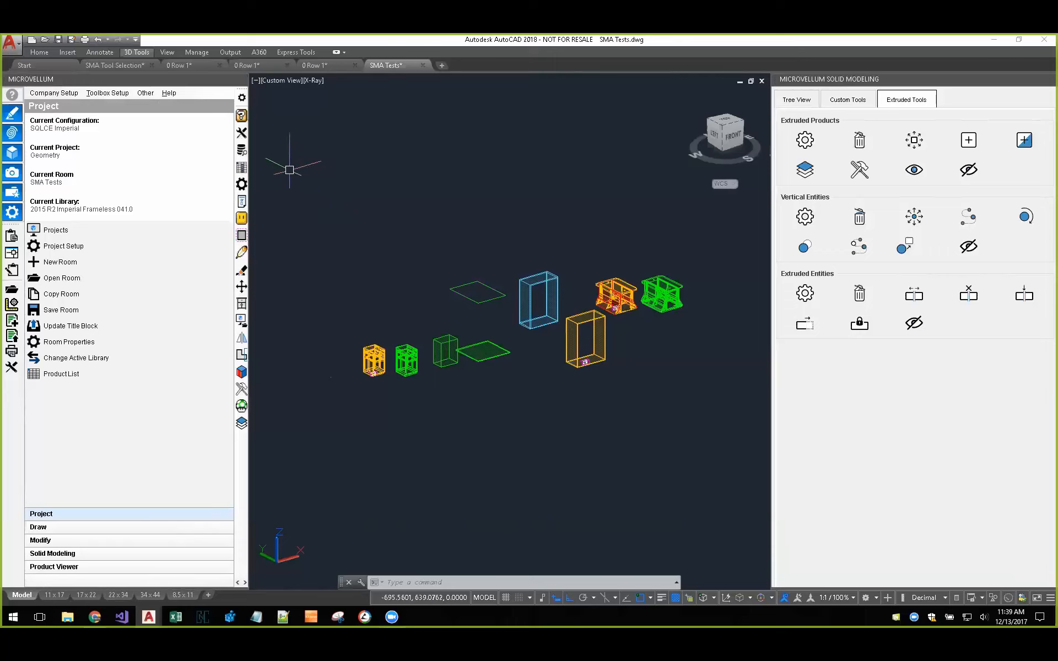
left_click(241, 98)
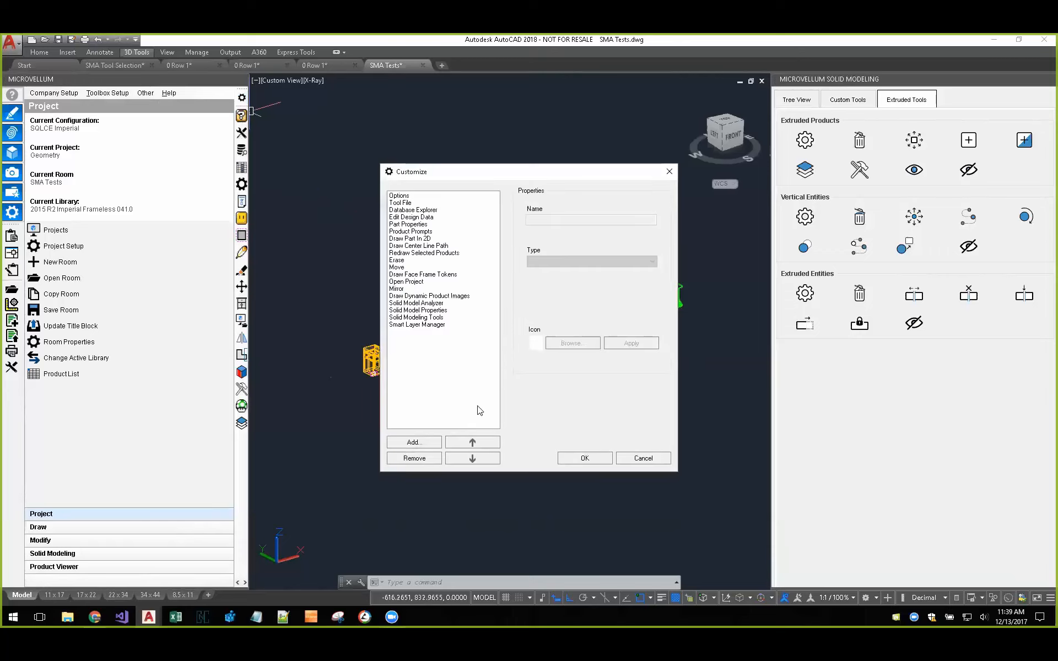
left_click(426, 317)
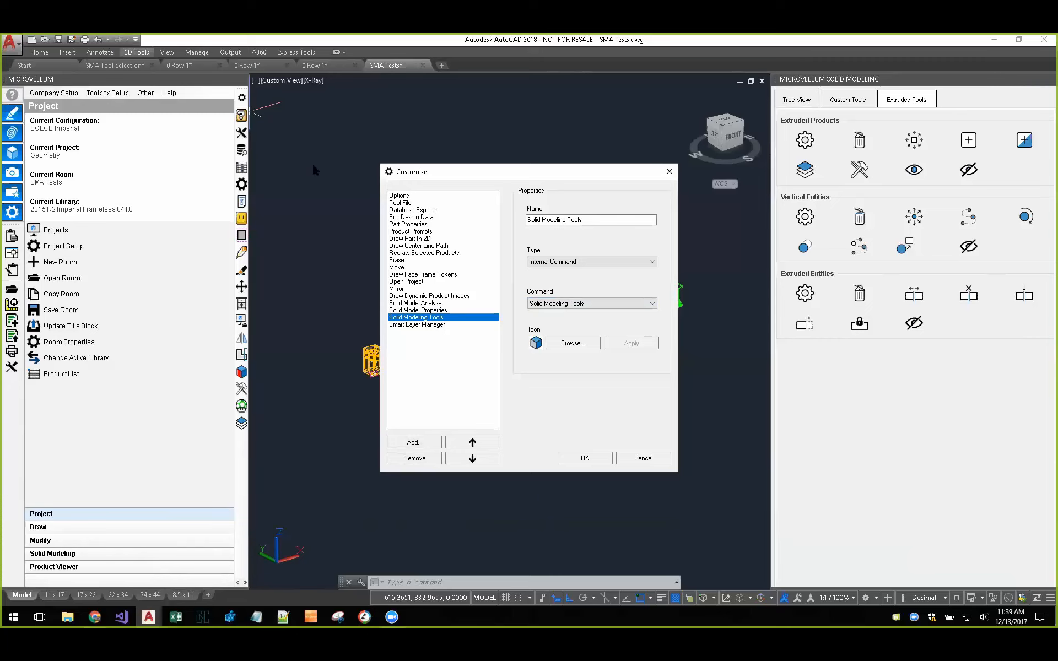
left_click(643, 458)
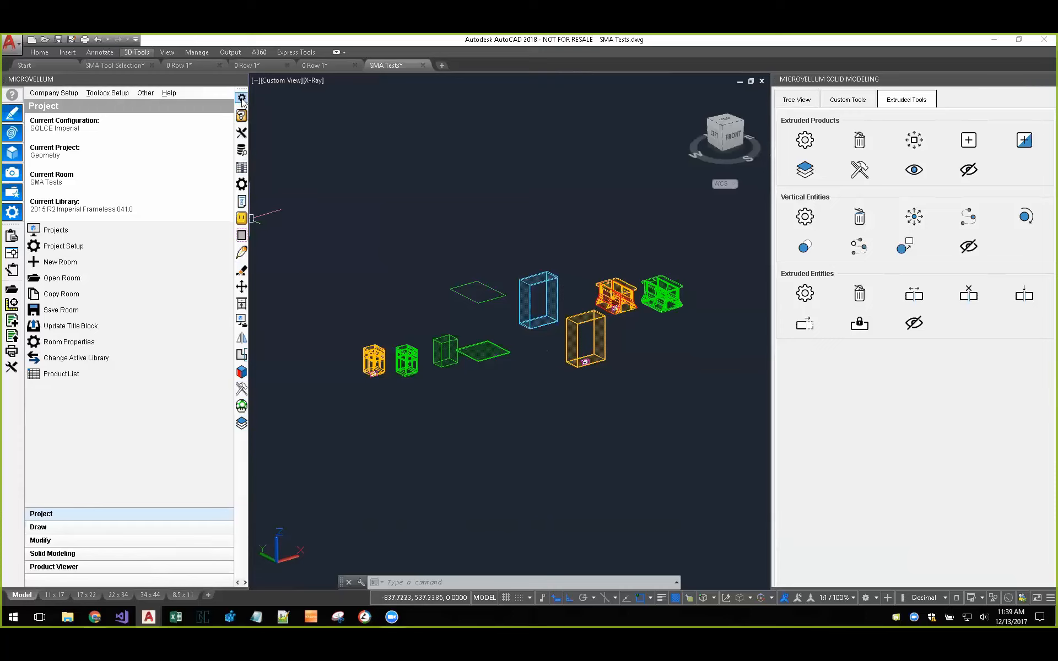
Step: Add the internal command Copy with its default icon to the Microvellum toolbar and save the customization
left_click(242, 98)
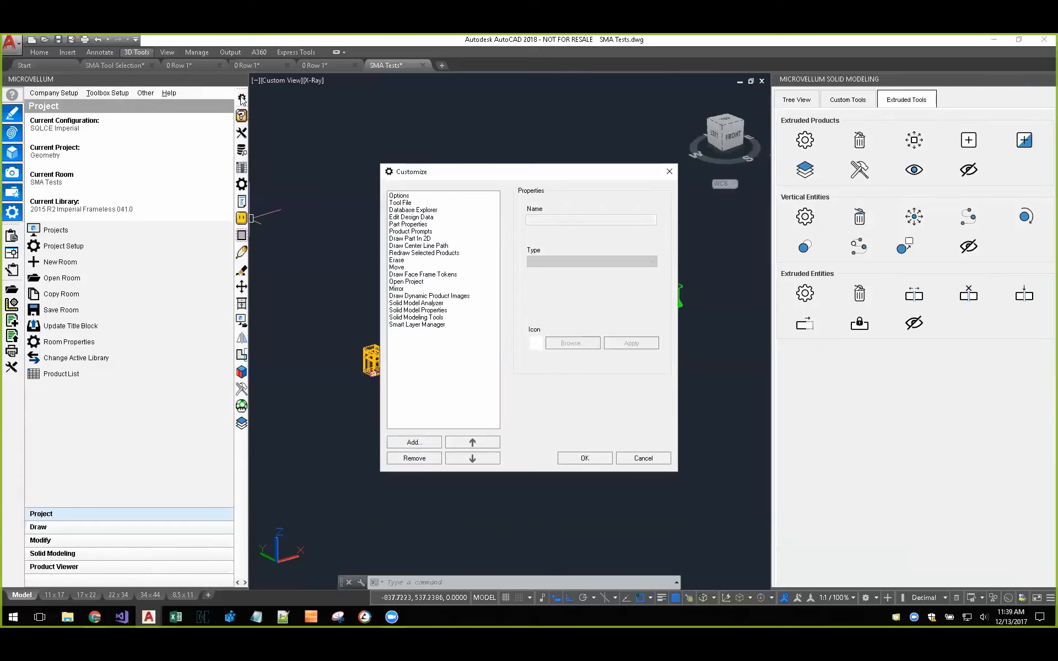
left_click(432, 441)
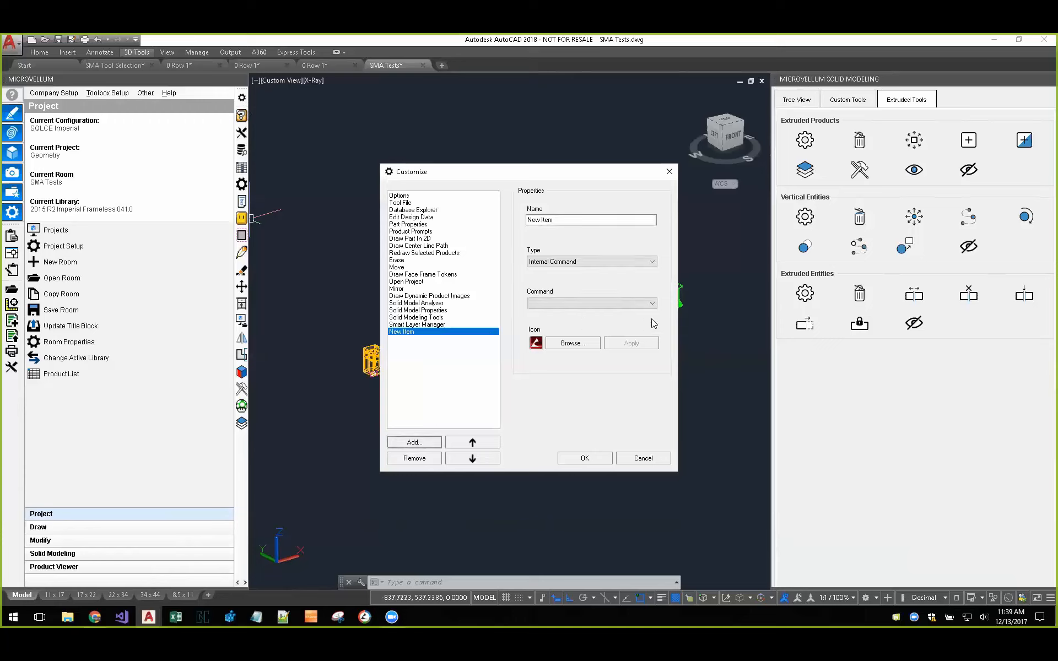
left_click(648, 305)
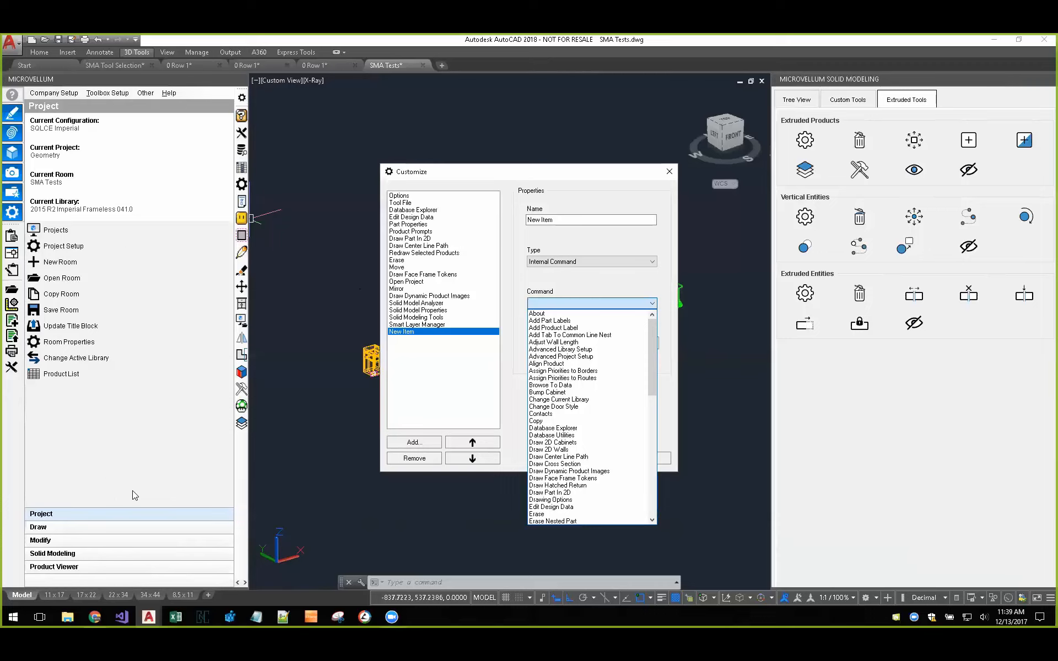
left_click(545, 421)
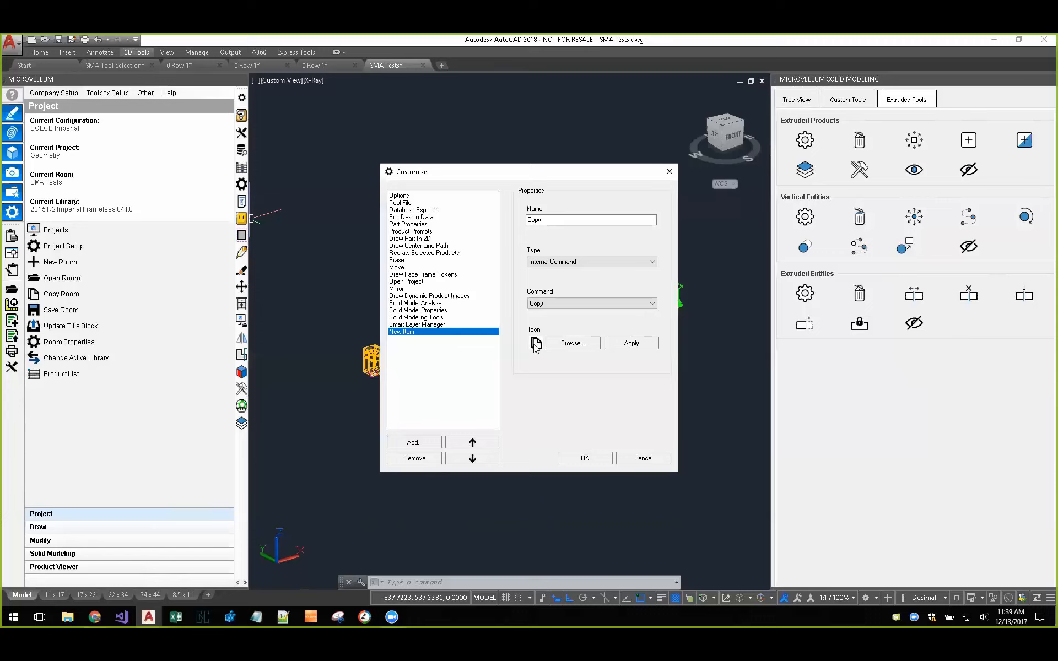
left_click(632, 344)
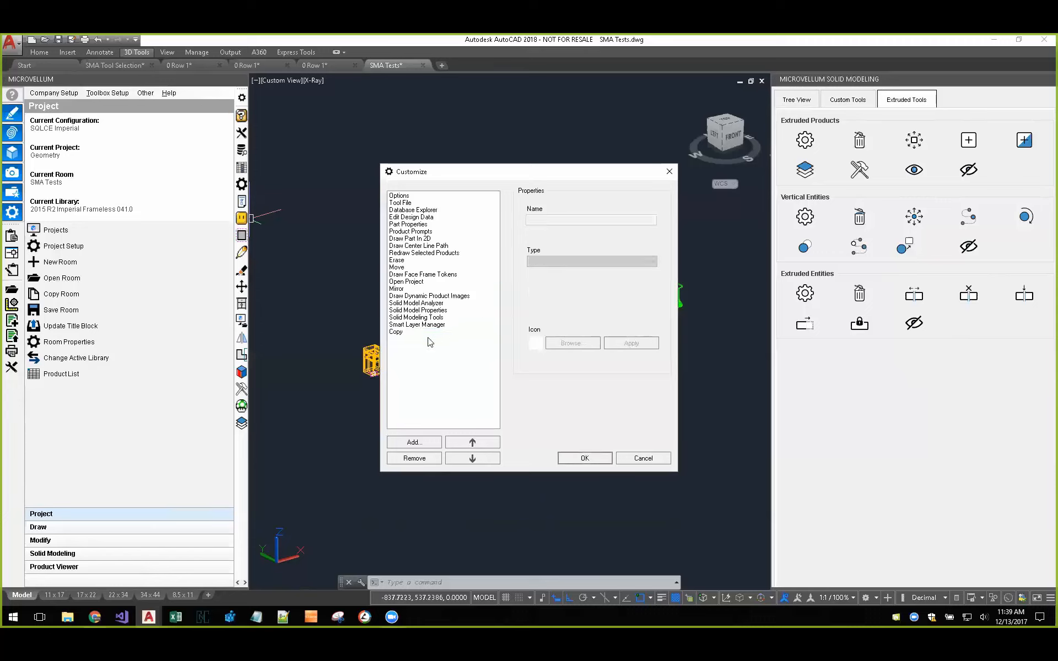
left_click(402, 333)
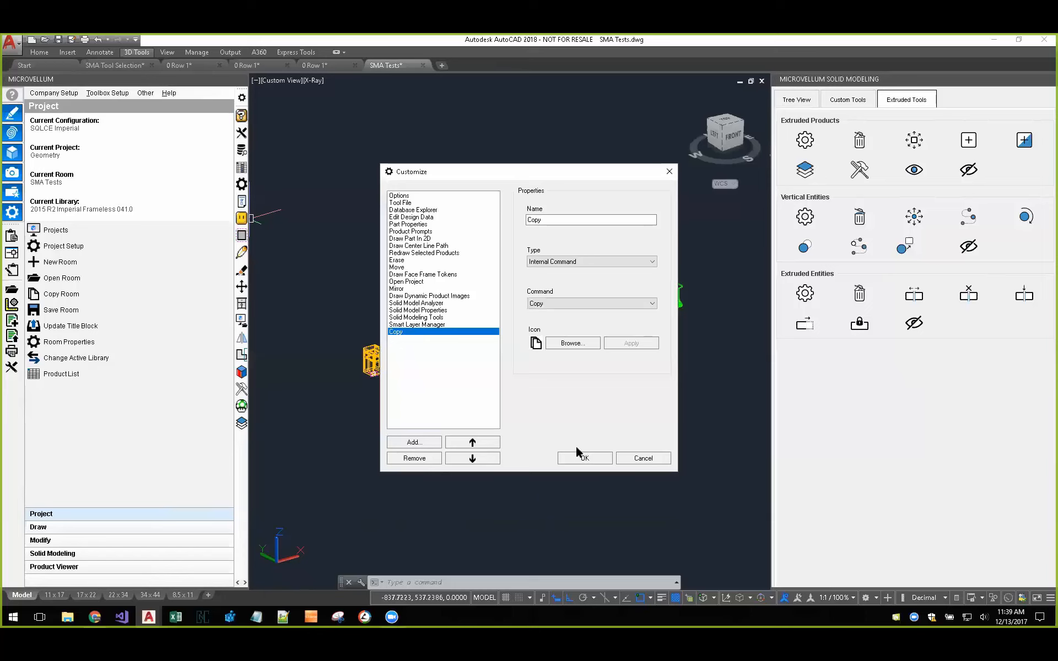
left_click(585, 458)
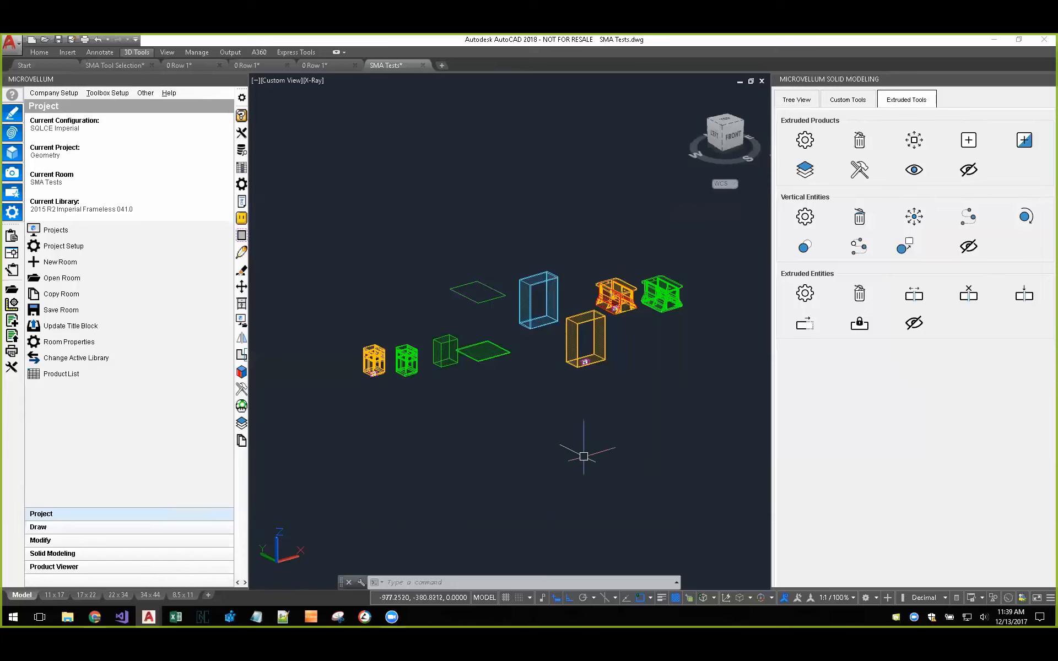
Step: Try adding a second toolbar item that runs the internal command Align Product
left_click(241, 97)
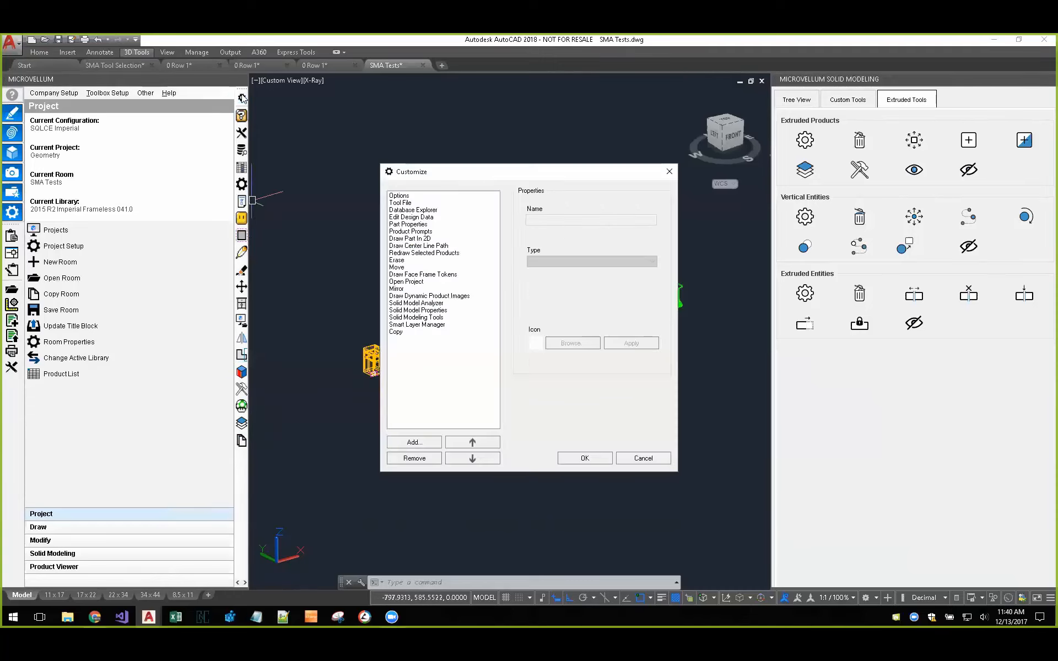
left_click(397, 333)
left_click(418, 444)
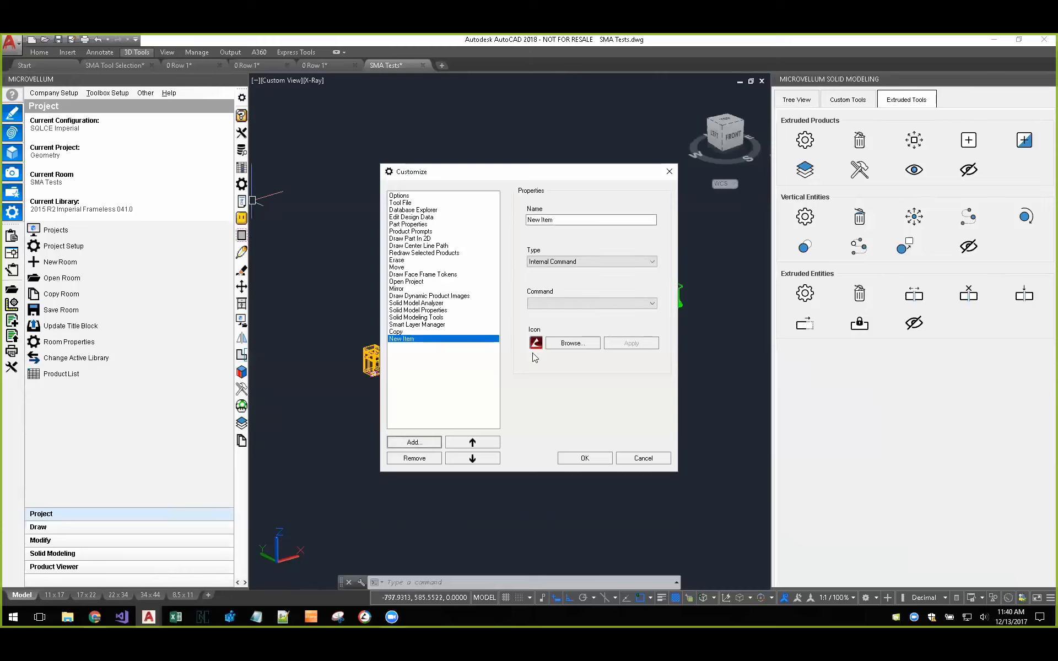
left_click(590, 304)
left_click(554, 368)
Step: Browse the Filter Library folder under Documents, Graphics for a custom Align Product icon, and discard the new toolbar item
left_click(569, 343)
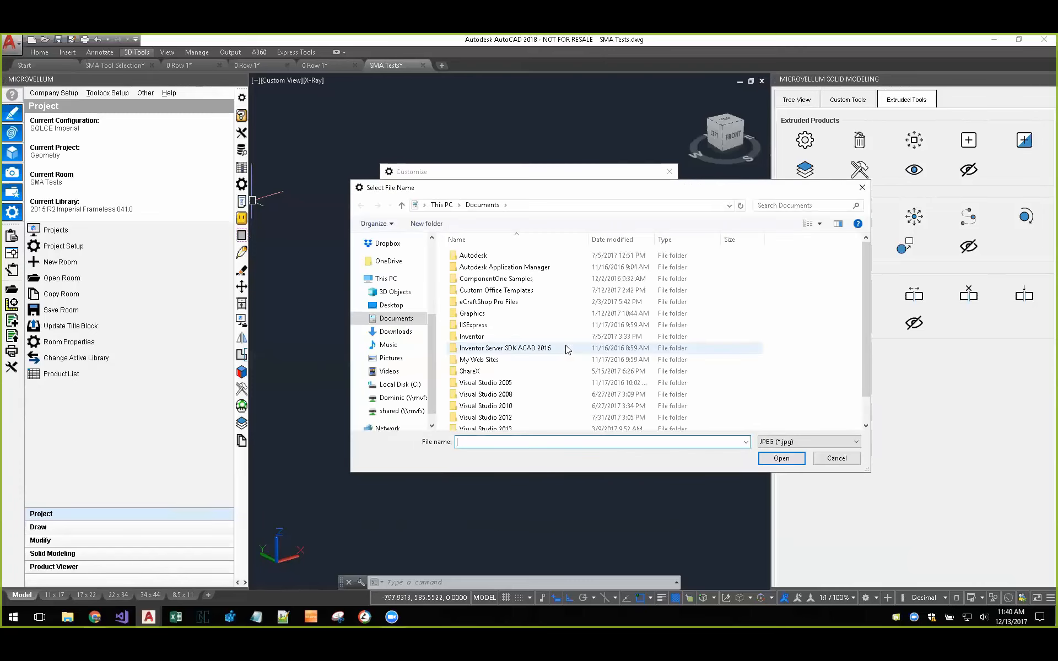
scroll(551, 347, "down", 1)
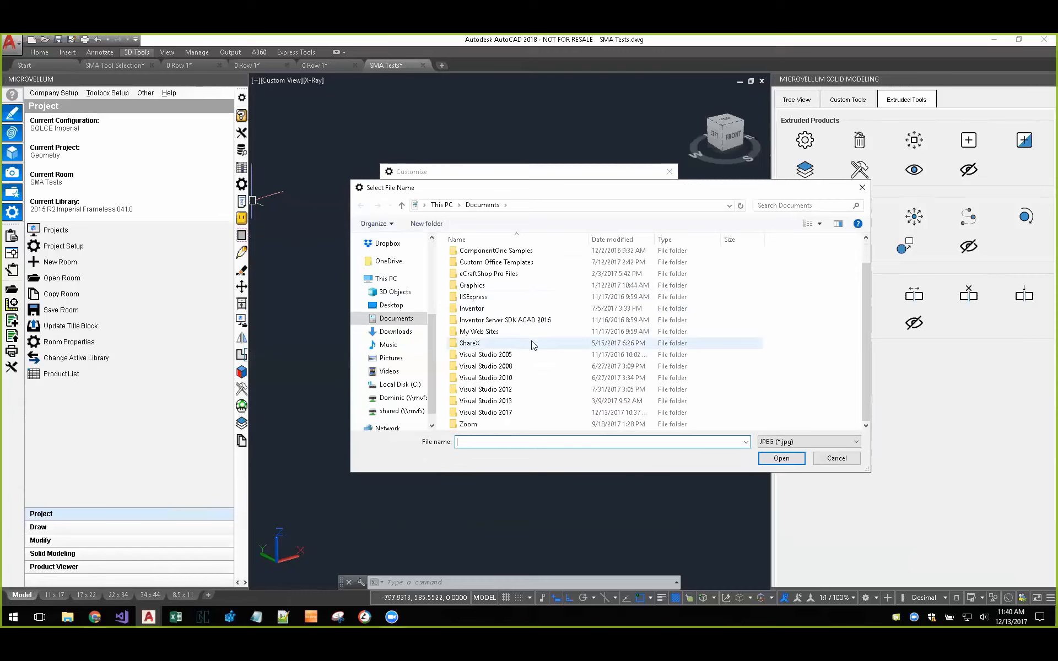
scroll(529, 353, "up", 1)
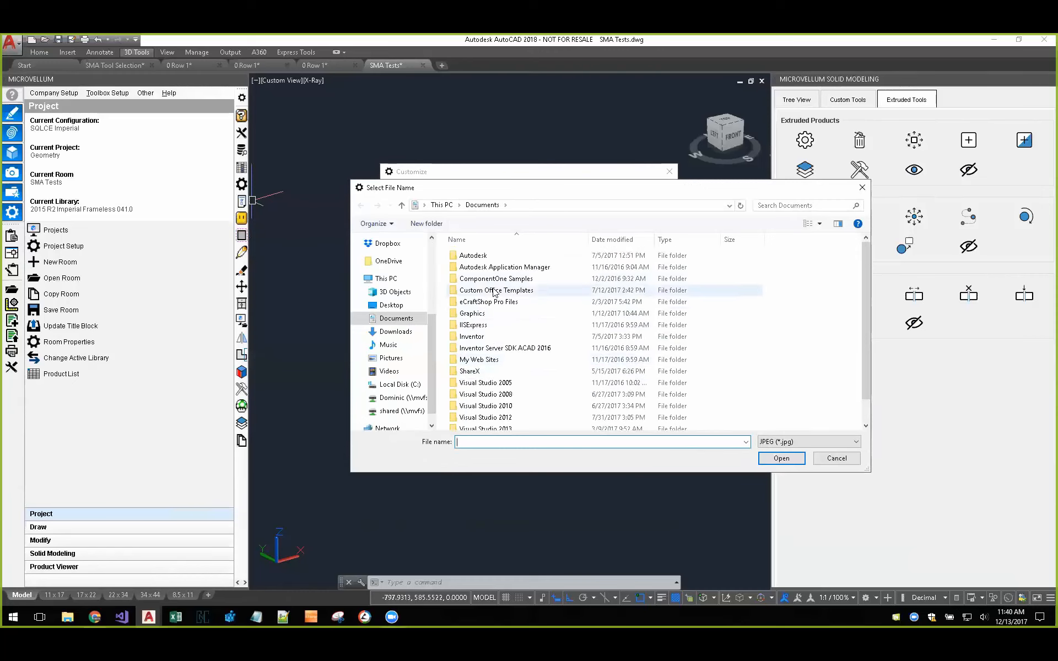
double_click(541, 313)
double_click(494, 259)
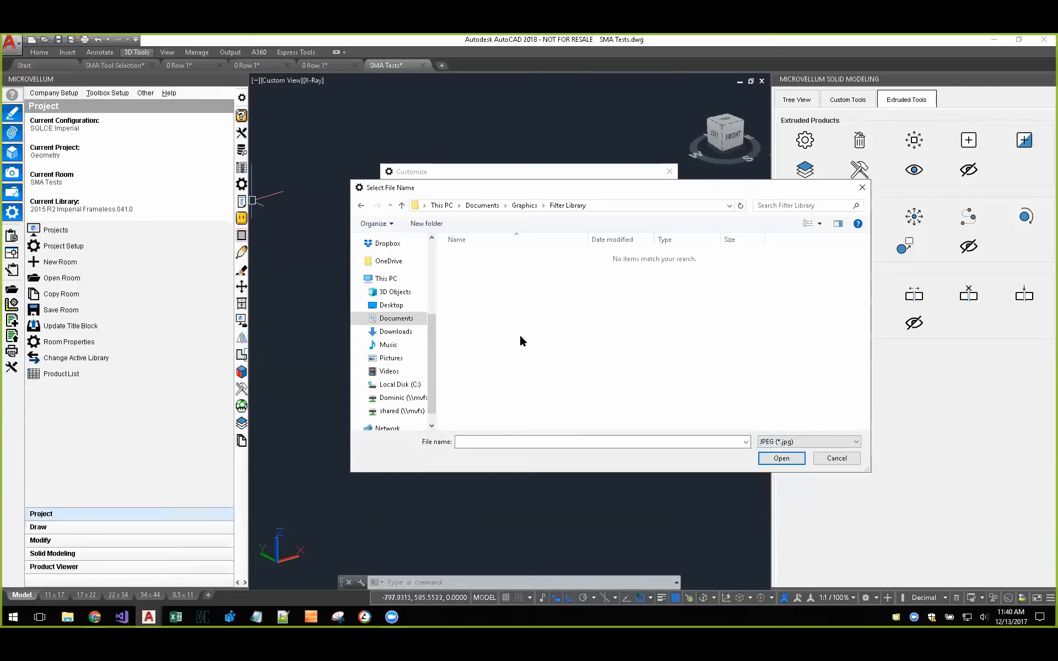
left_click(838, 458)
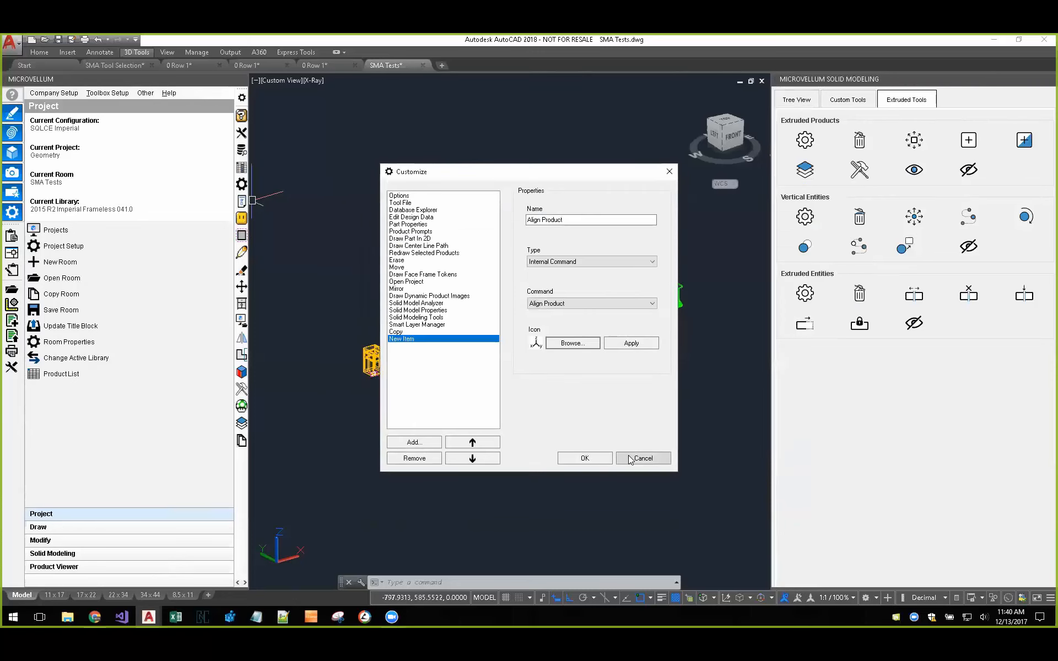
left_click(639, 458)
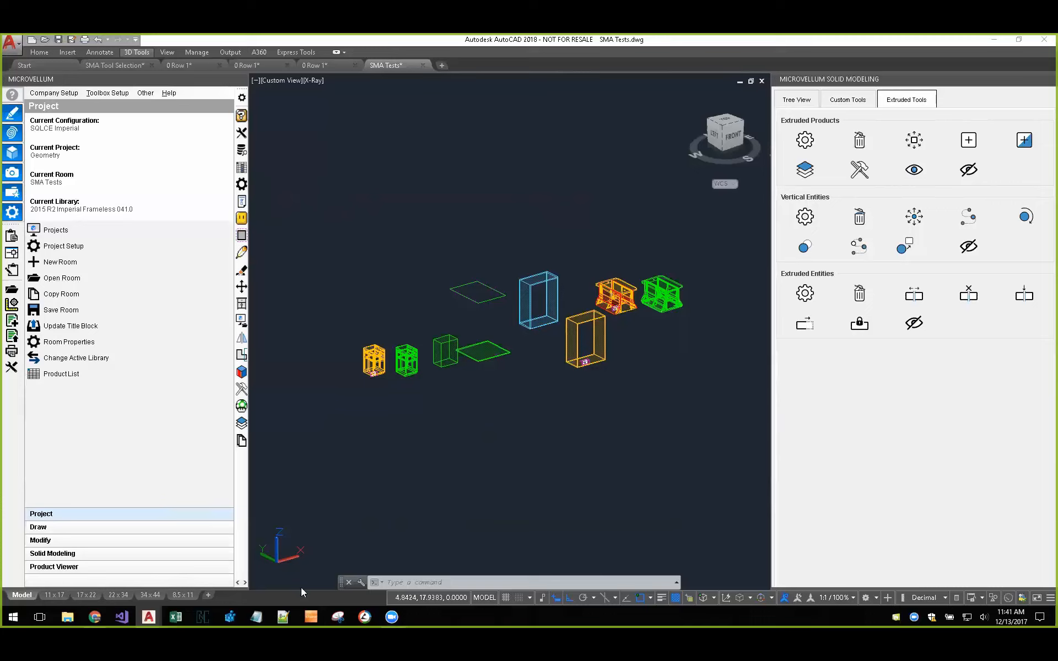
Step: Open the prompts of tall cabinet 1.03 in the Room 1 drawing, review its subassemblies and close the prompts
mouse_move(94, 617)
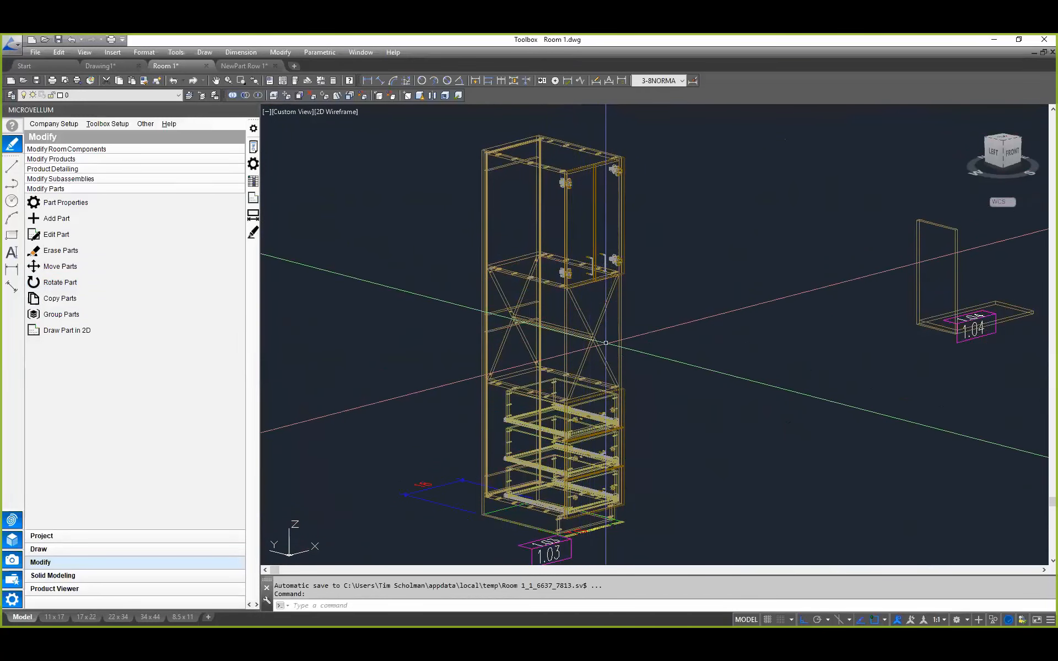
left_click(255, 182)
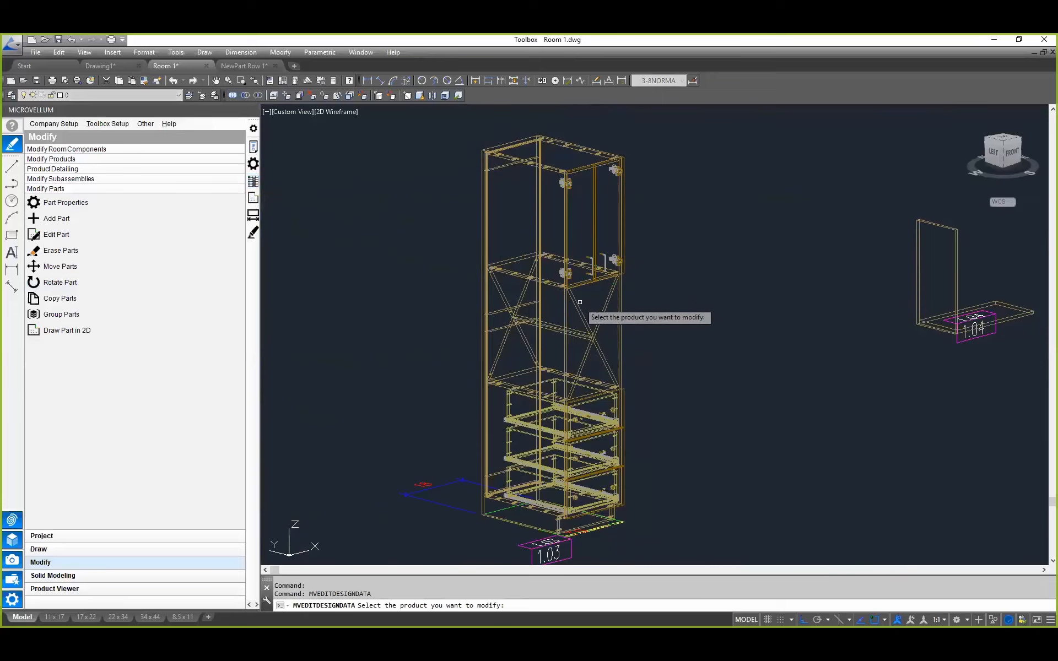
key("Escape")
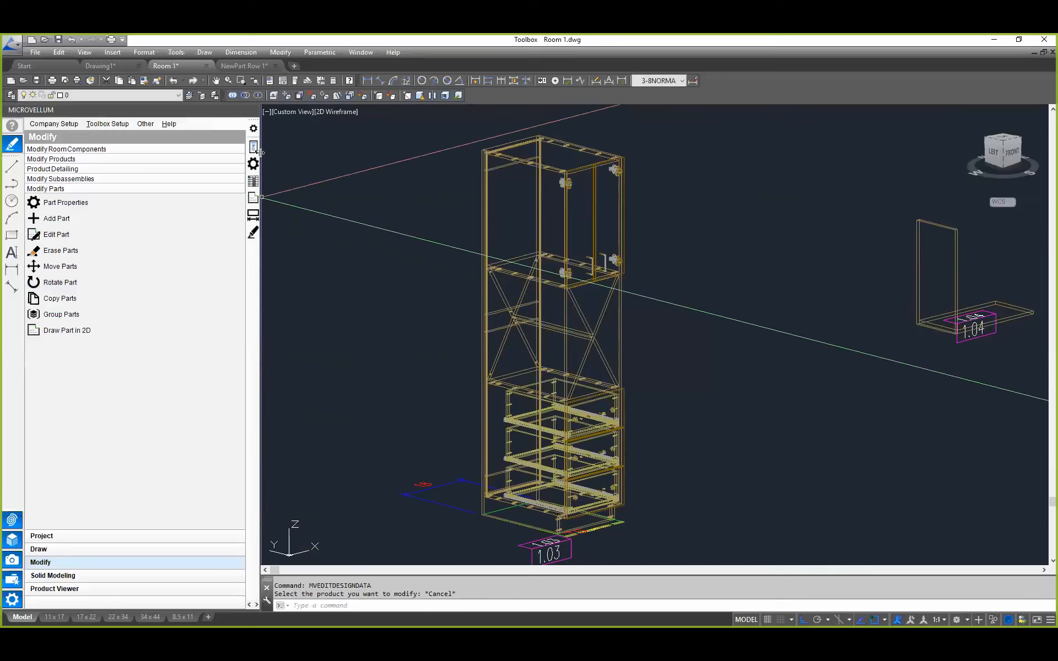
left_click(254, 149)
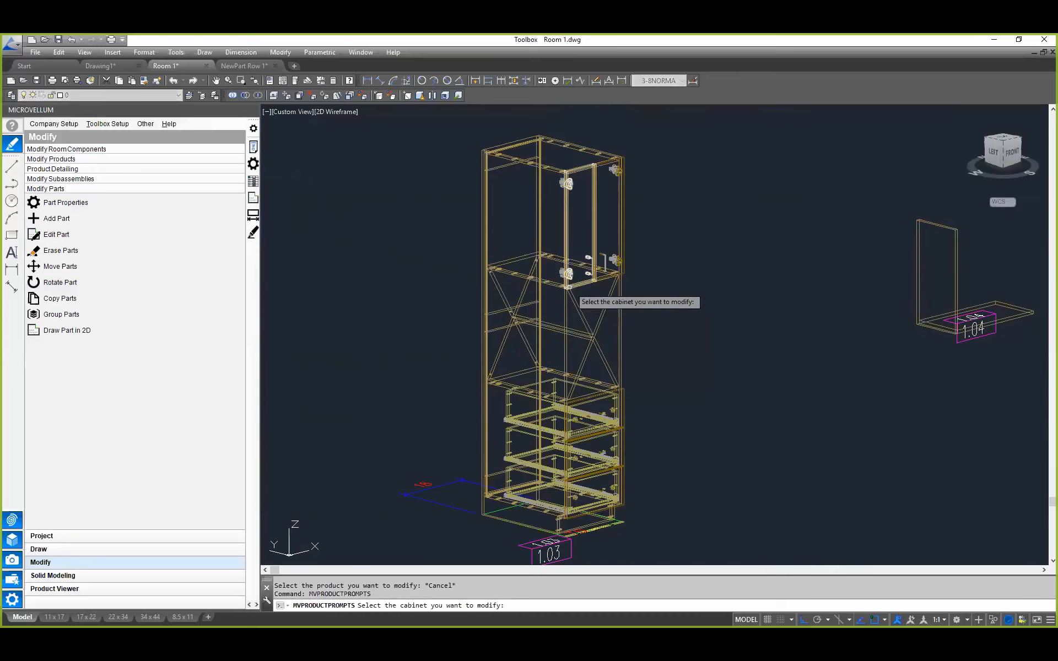
left_click(539, 329)
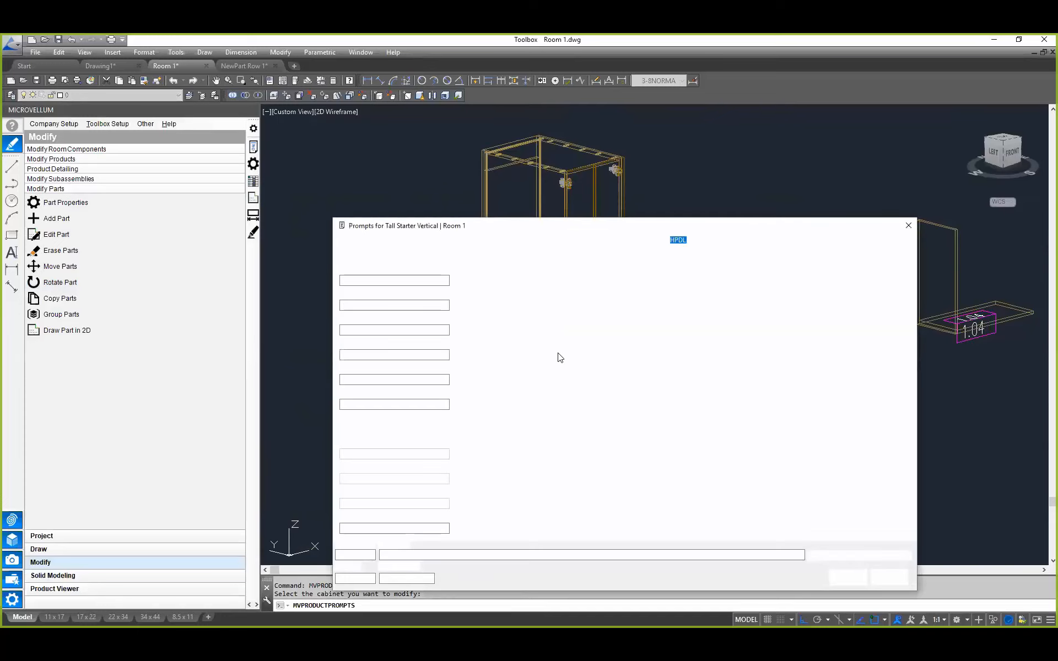
right_click(558, 353)
left_click(600, 400)
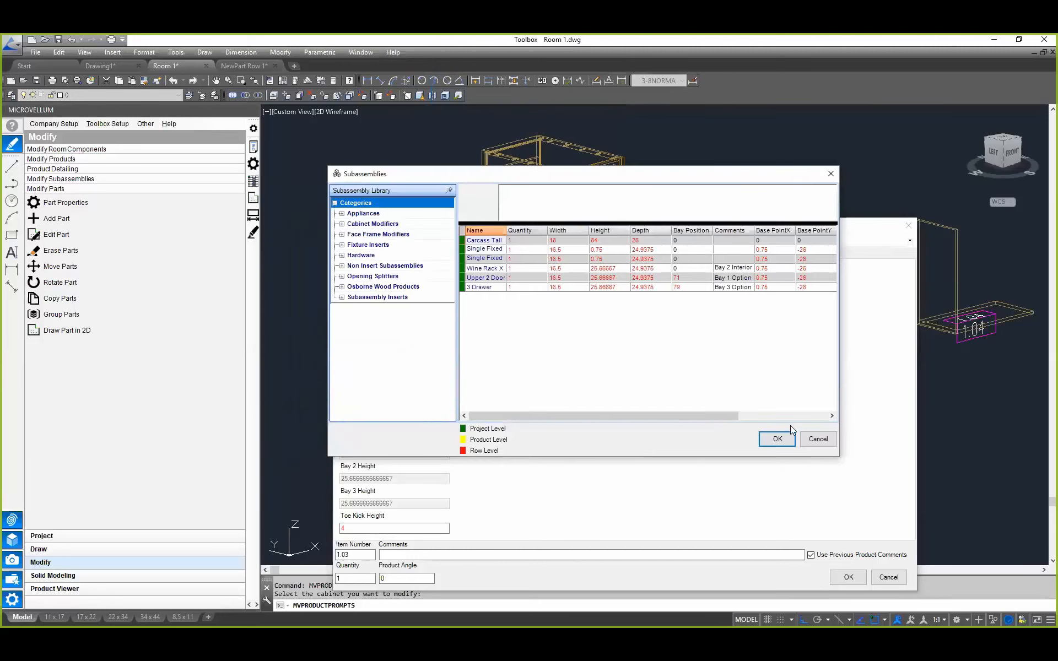
left_click(818, 439)
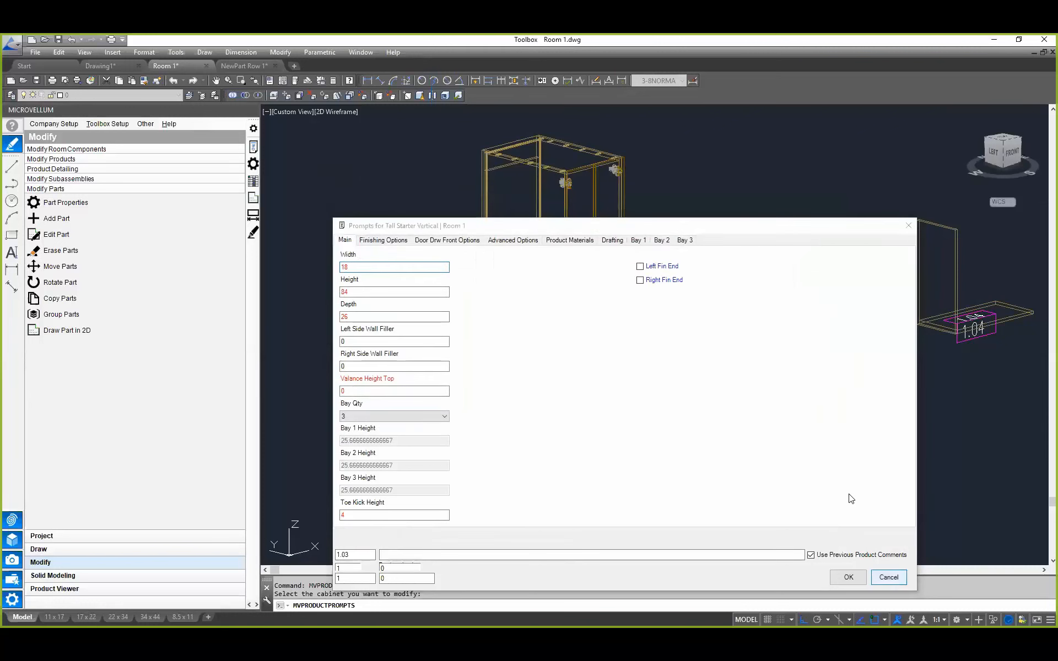
left_click(848, 577)
Step: Open the tall cabinet's design data full screen and examine the Bay Position values of the interior components and bay options
left_click(226, 159)
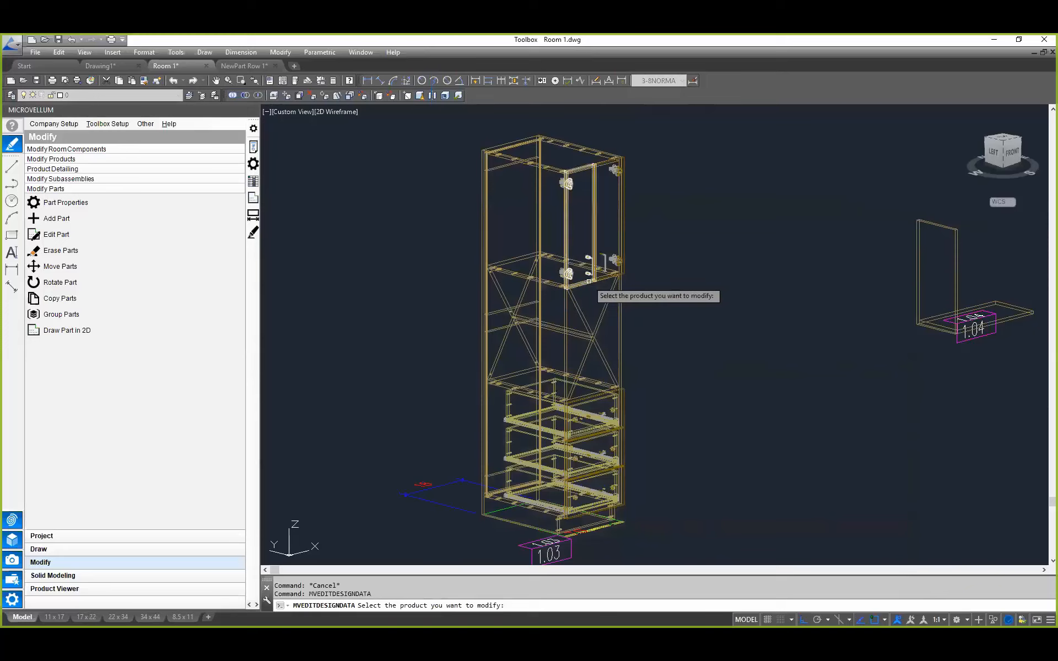
left_click(589, 281)
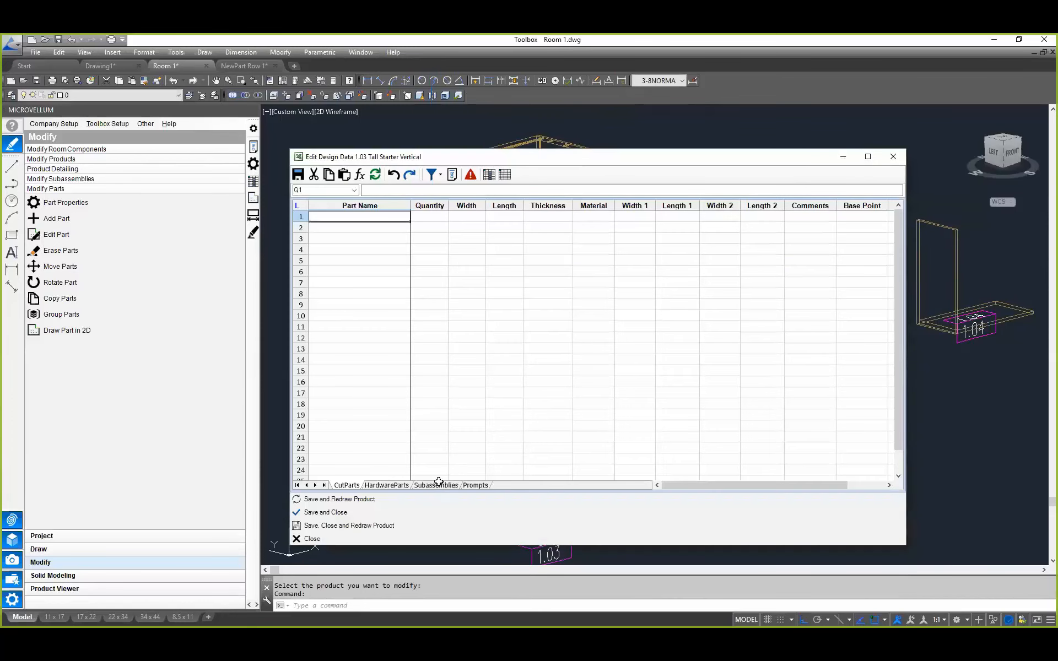
left_click(868, 159)
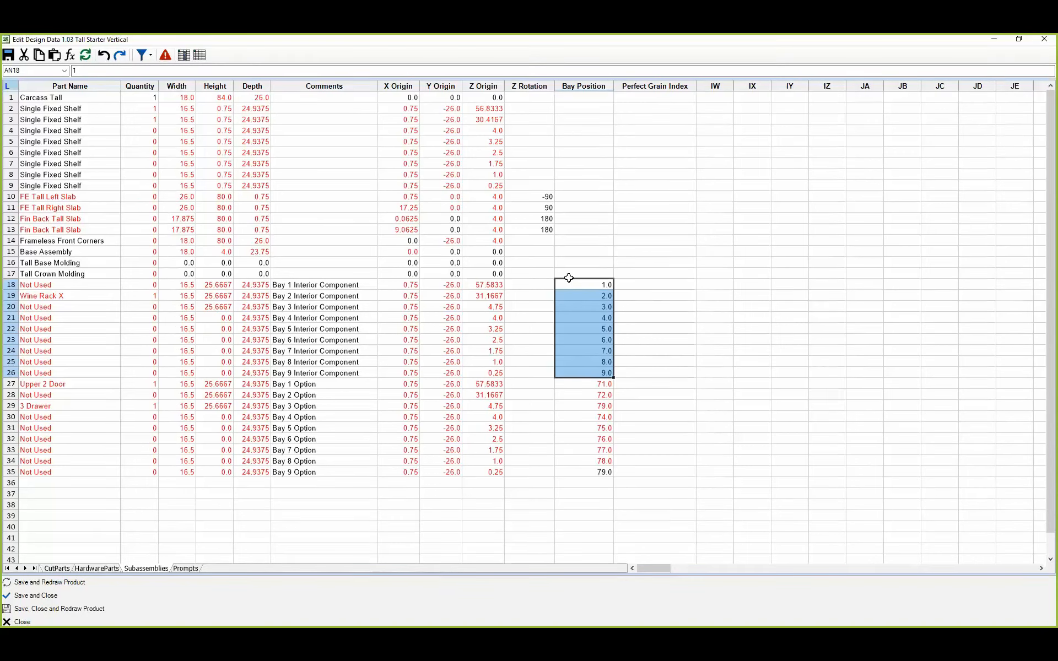
left_click(591, 384)
left_click_drag(591, 384, 583, 469)
left_click(588, 384)
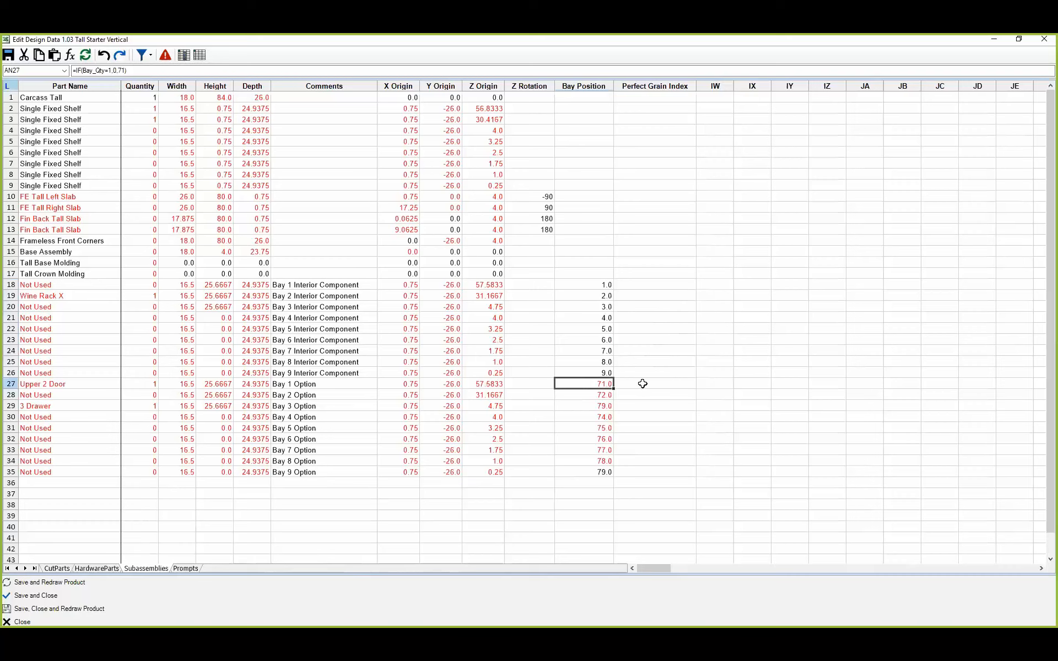
Step: Open the design data of the 3 Drawer subassembly in row 29 and show its nested subassemblies
left_click(59, 405)
right_click(59, 404)
left_click(118, 289)
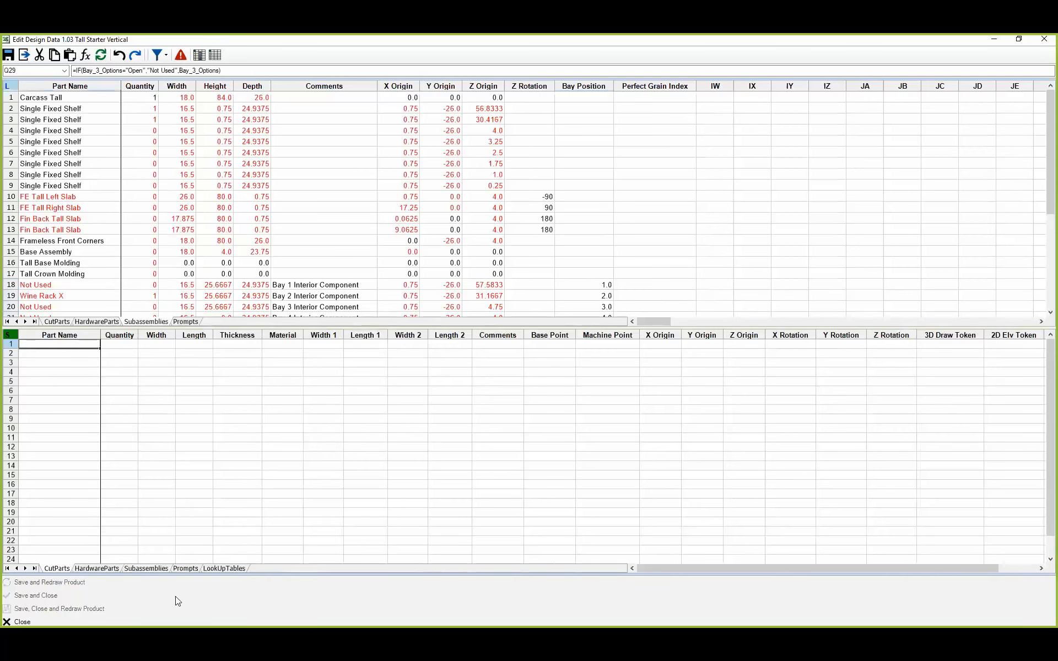
left_click(137, 568)
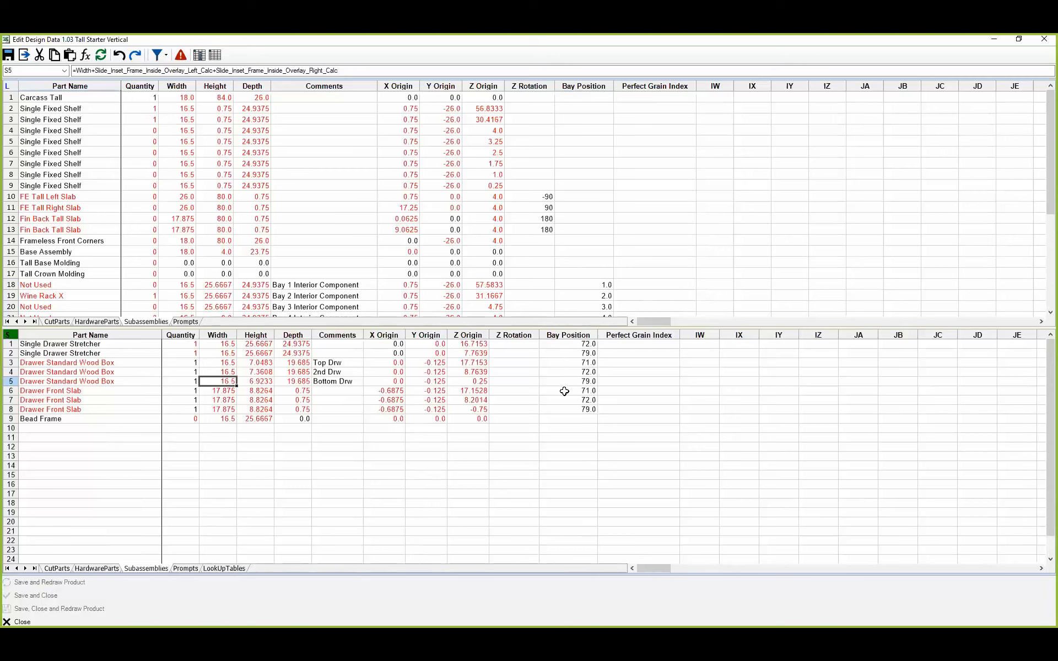
Step: Examine the three drawer box rows, and the Bay Position column of the Half Left Overlay lookup table
left_click_drag(128, 362, 126, 376)
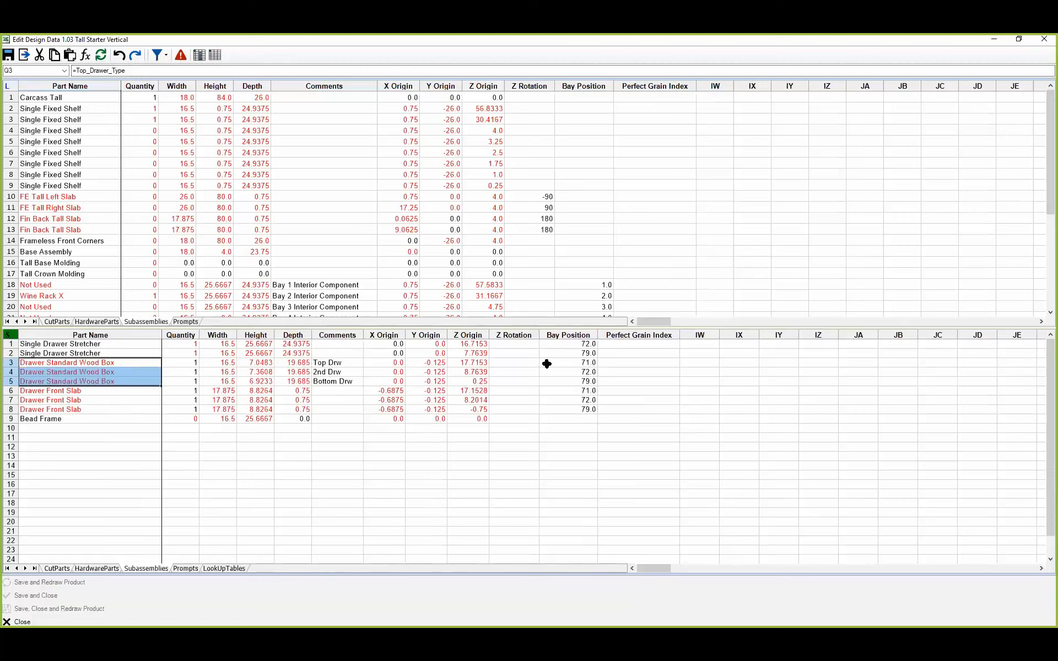
left_click(130, 365)
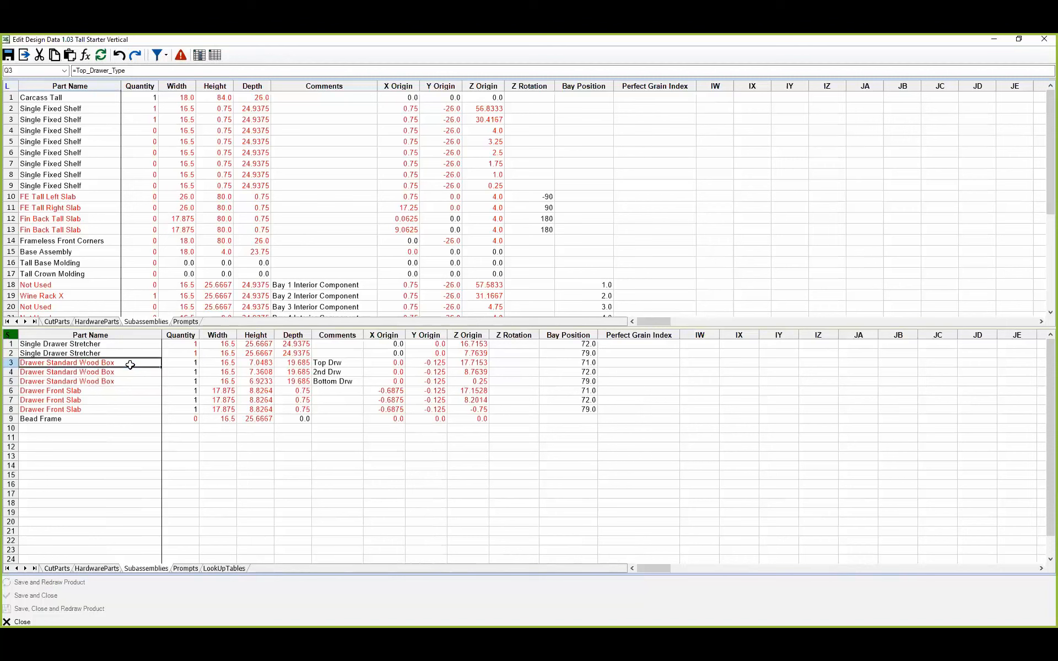
left_click(226, 569)
left_click_drag(52, 353, 55, 542)
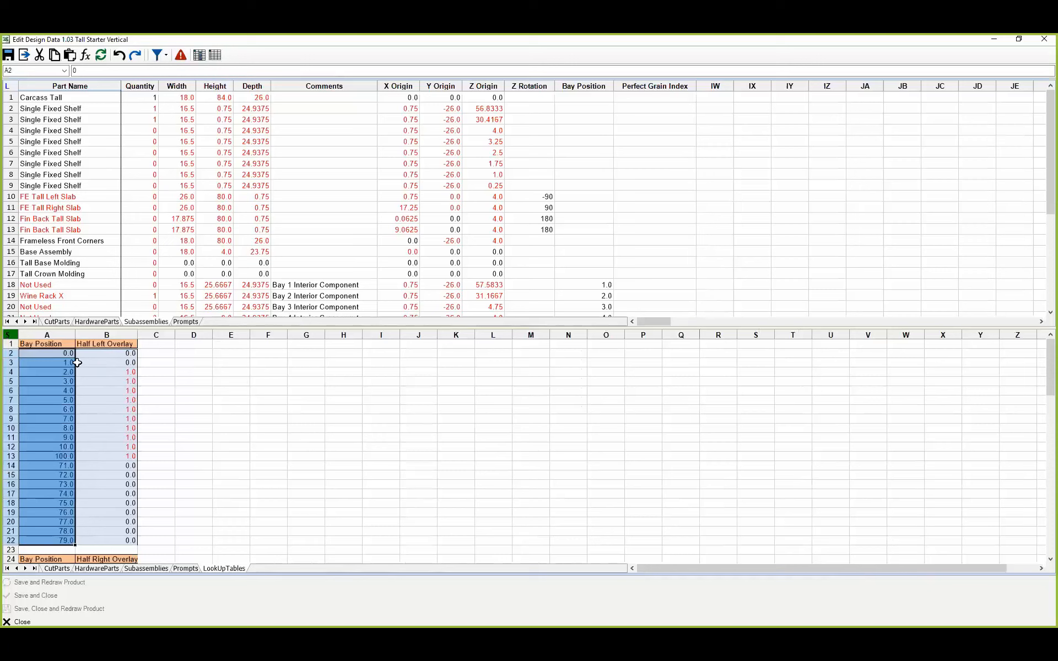
Step: Examine bay positions 2 to 100 in the Half Left Overlay lookup table, and the Half Right Overlay table below it
left_click(55, 373)
left_click_drag(55, 372, 54, 452)
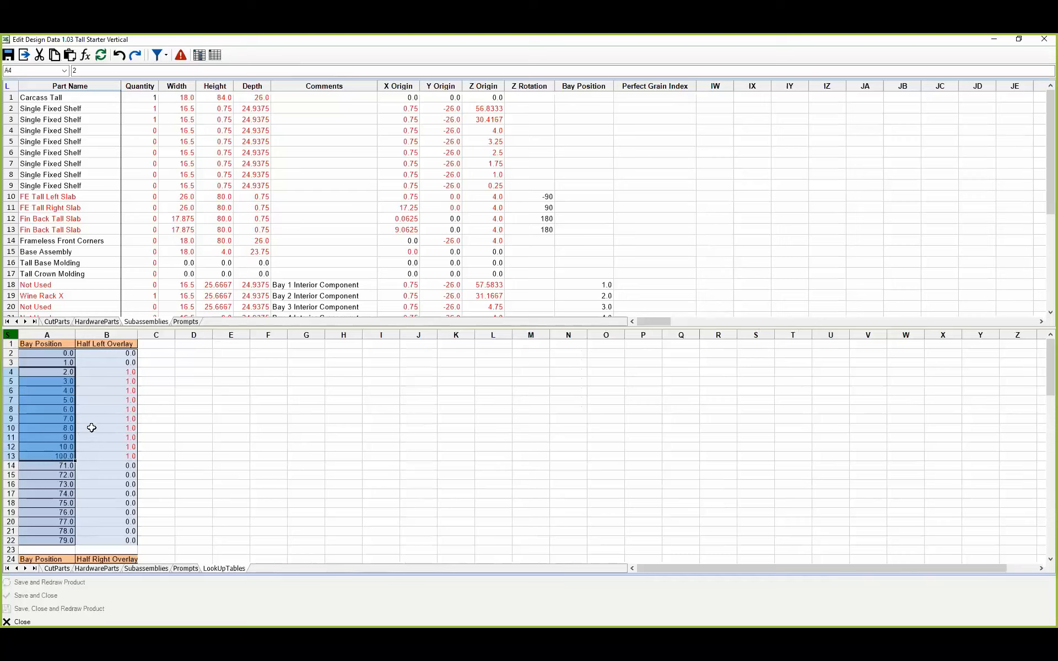
scroll(91, 428, "down", 5)
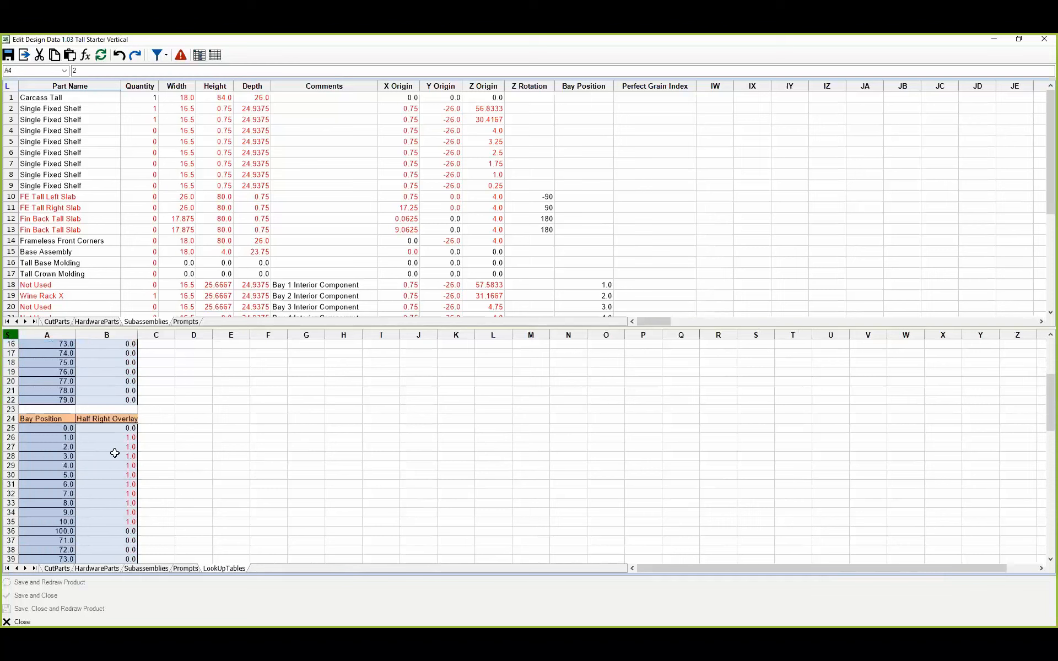
scroll(124, 476, "down", 3)
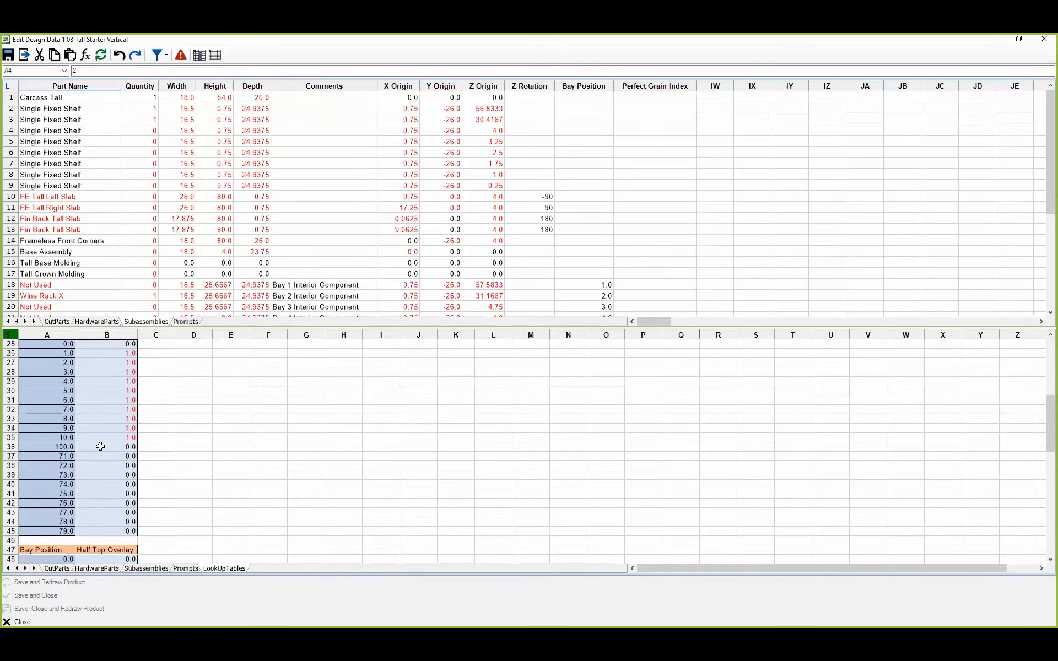
scroll(99, 444, "up", 3)
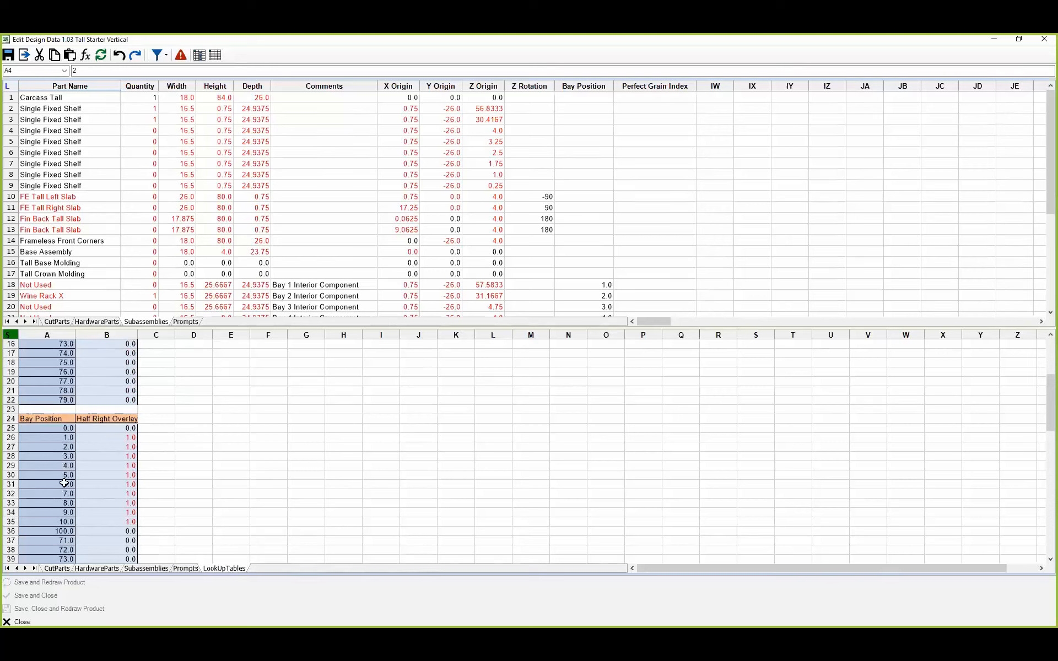
Step: Leave the 3 Drawer subassembly data and close the tall cabinet's design data without saving
left_click(24, 55)
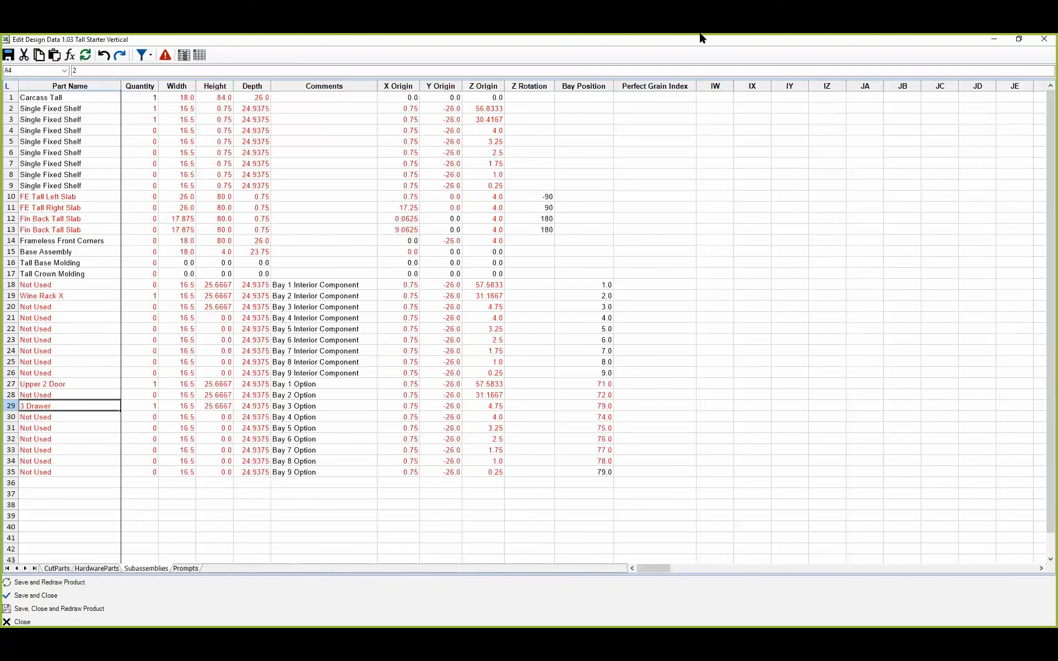
left_click(1040, 42)
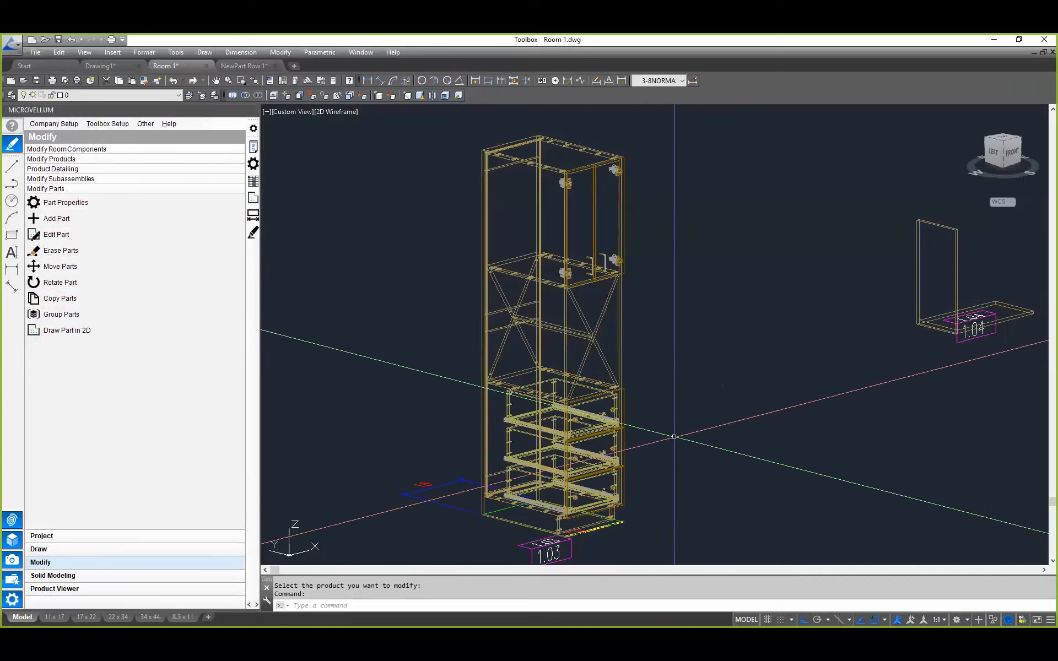
middle_click_drag(725, 498, 590, 492)
key("Escape")
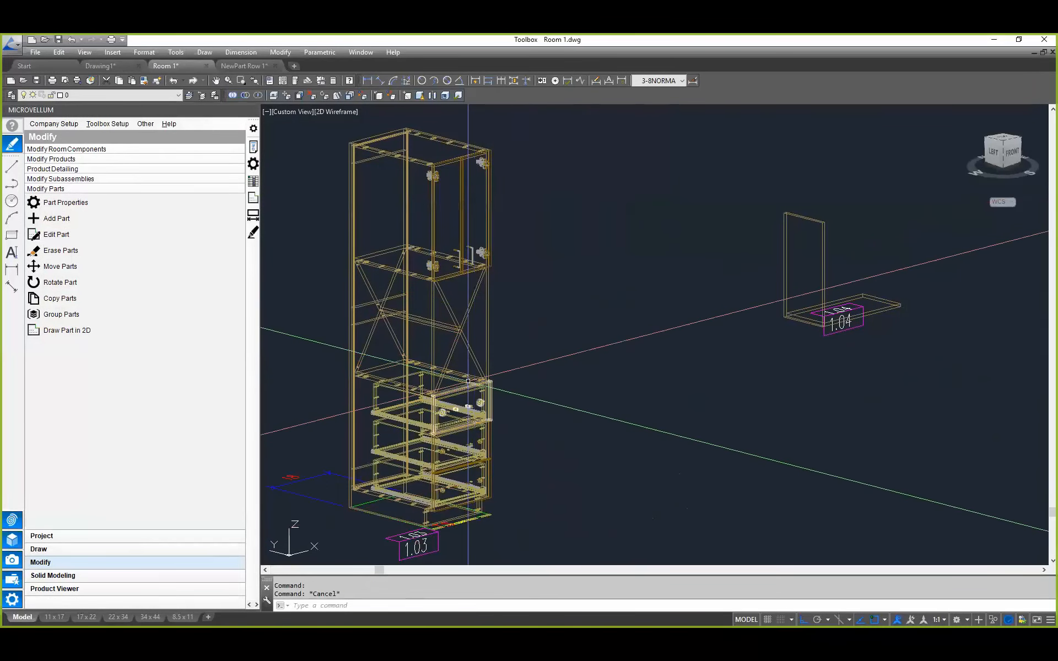
Step: Open the part properties of product 1.04 and place the window clear of its vertical panel
scroll(540, 401, "up", 3)
scroll(539, 402, "down", 5)
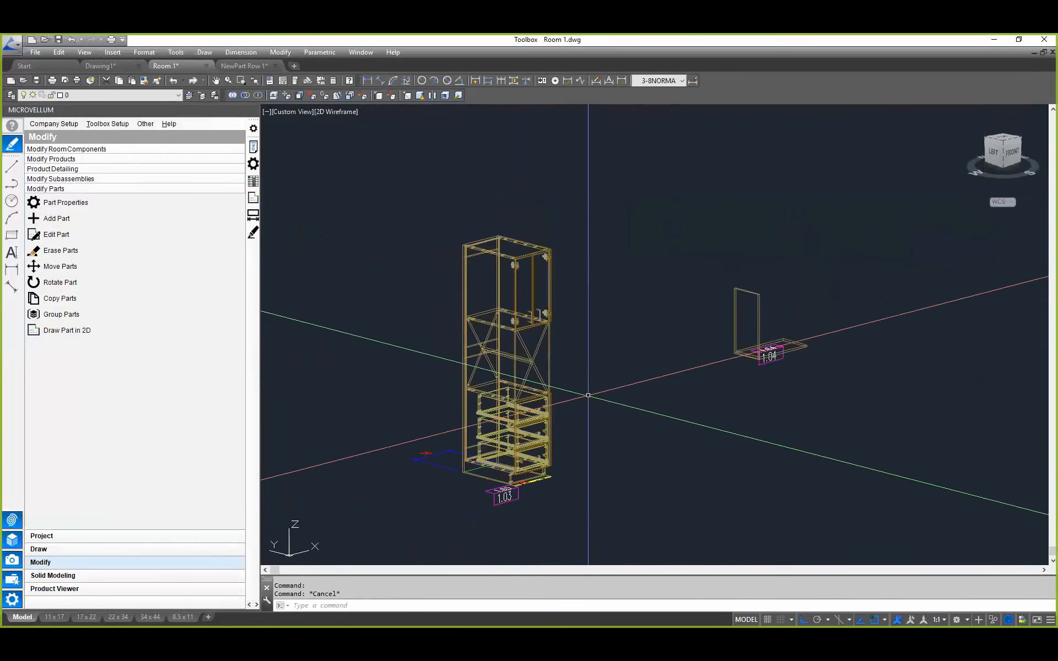
middle_click_drag(664, 419, 623, 417)
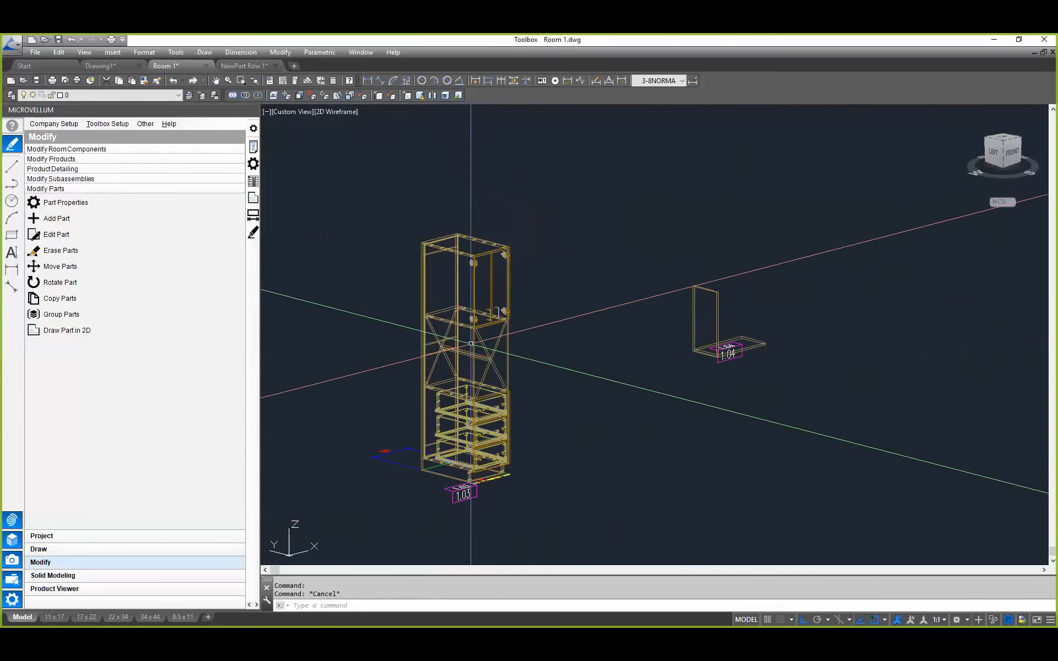
middle_click_drag(624, 378, 525, 379)
scroll(758, 344, "up", 3)
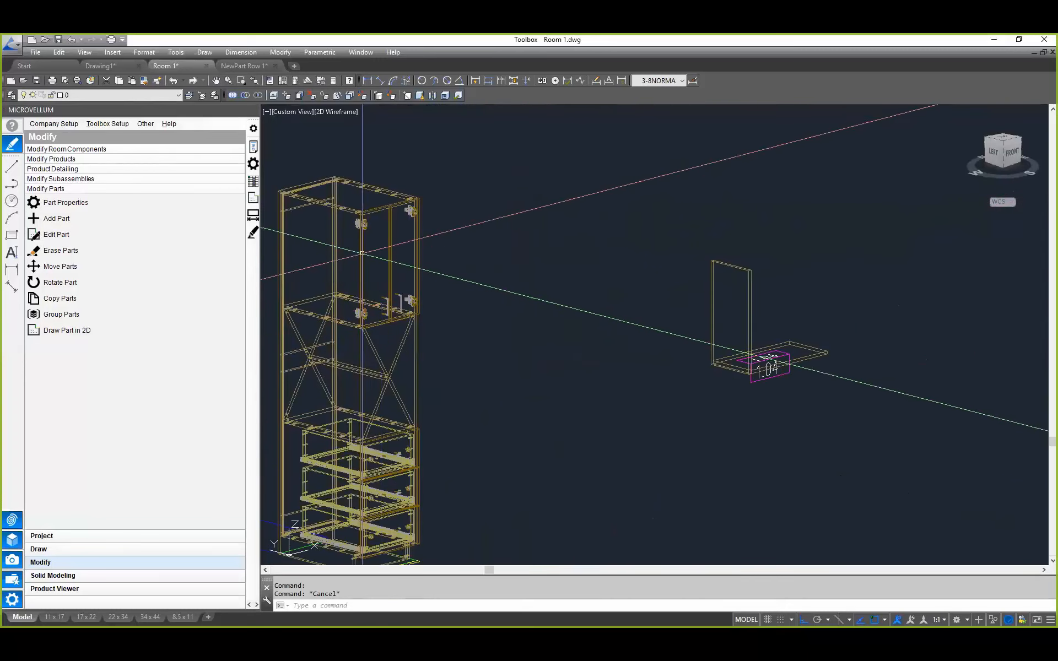
middle_click_drag(758, 344, 590, 355)
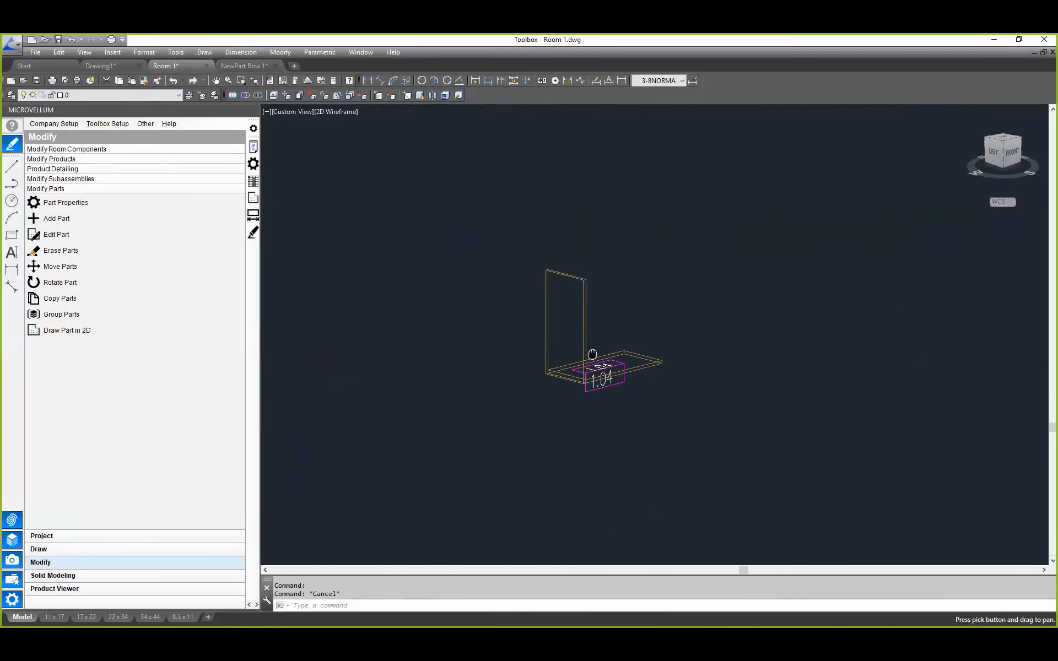
scroll(633, 354, "up", 5)
scroll(484, 327, "up", 2)
middle_click_drag(484, 327, 524, 340)
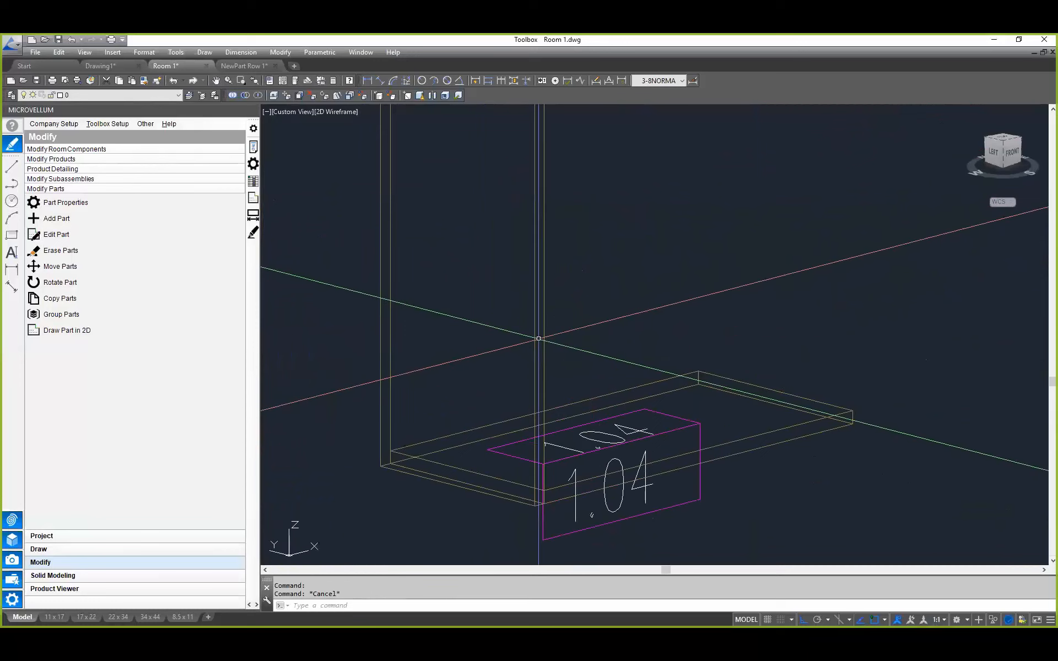
scroll(595, 355, "down", 2)
middle_click_drag(595, 355, 582, 387)
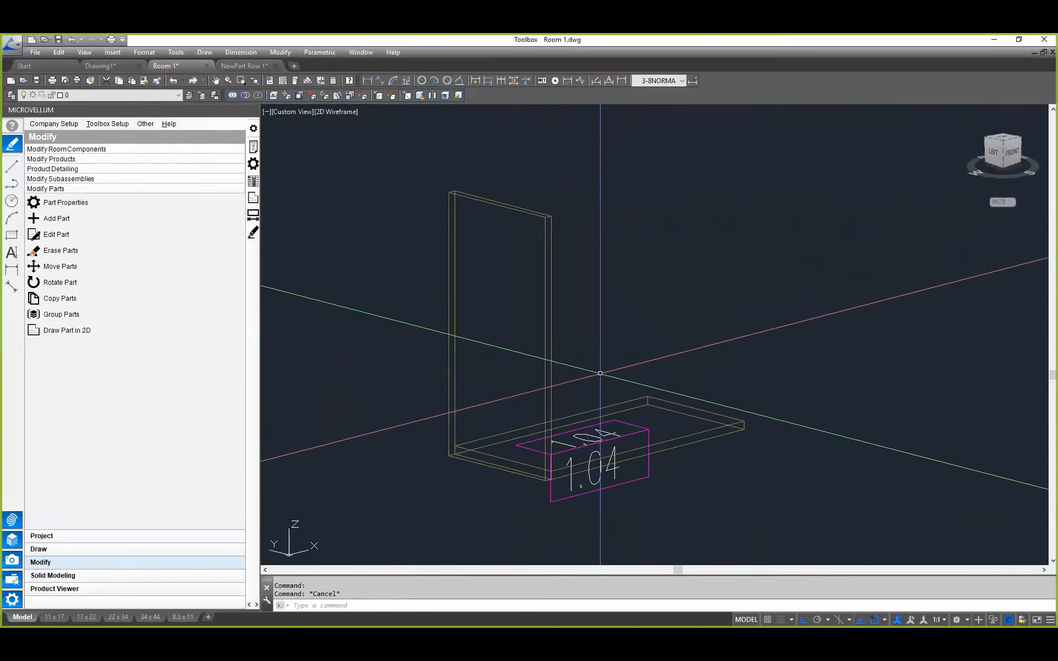
scroll(600, 372, "down", 1)
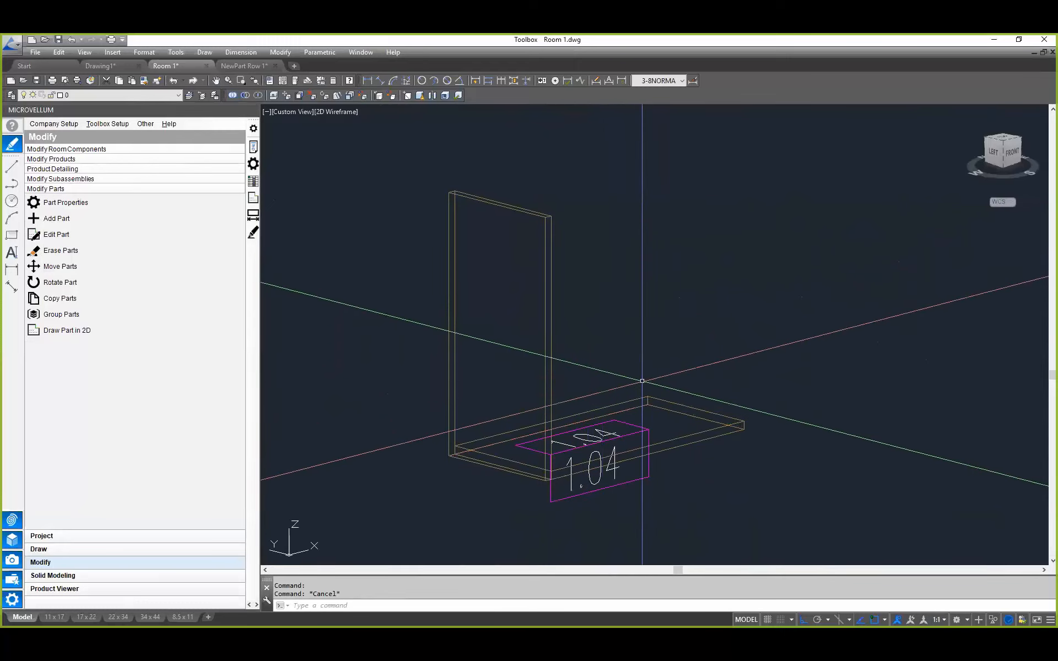
scroll(643, 378, "down", 1)
left_click(574, 435)
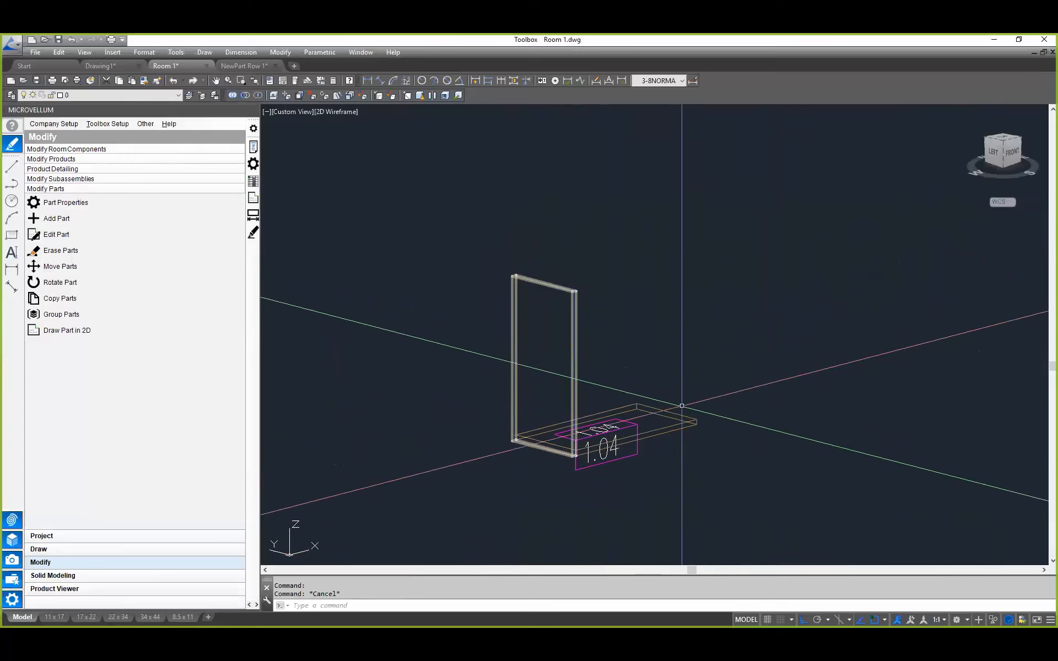
left_click(116, 205)
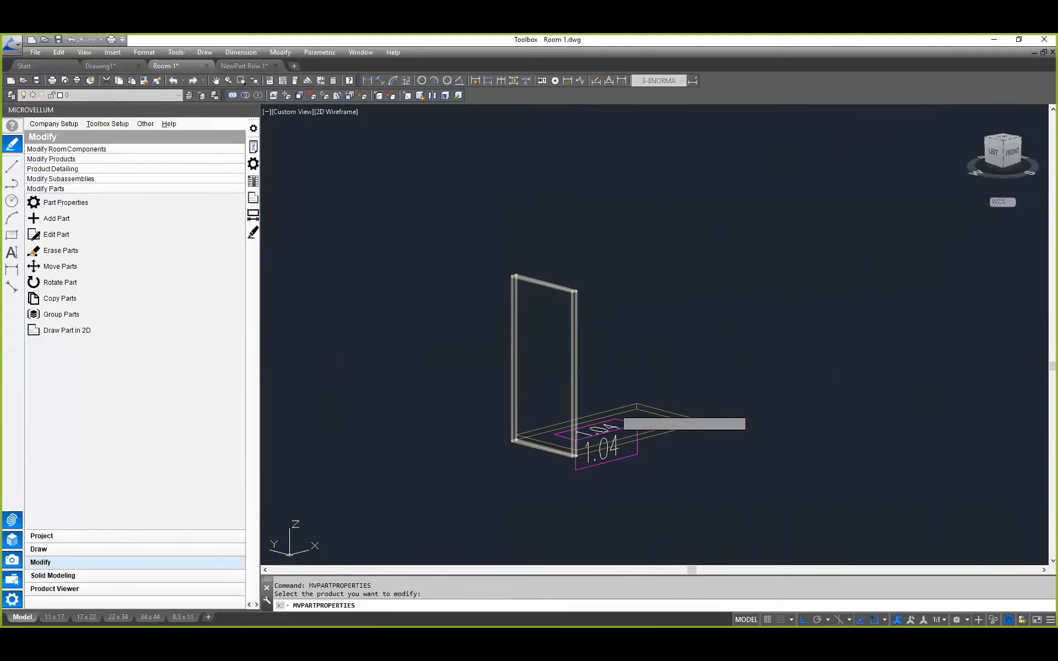
left_click(582, 384)
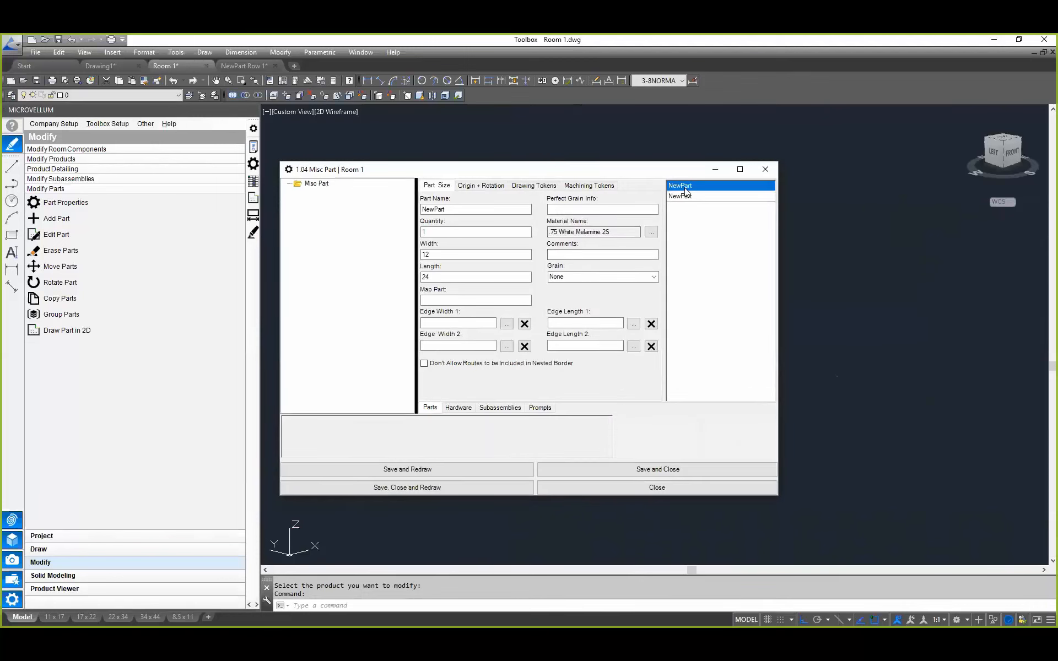
left_click_drag(513, 174, 842, 178)
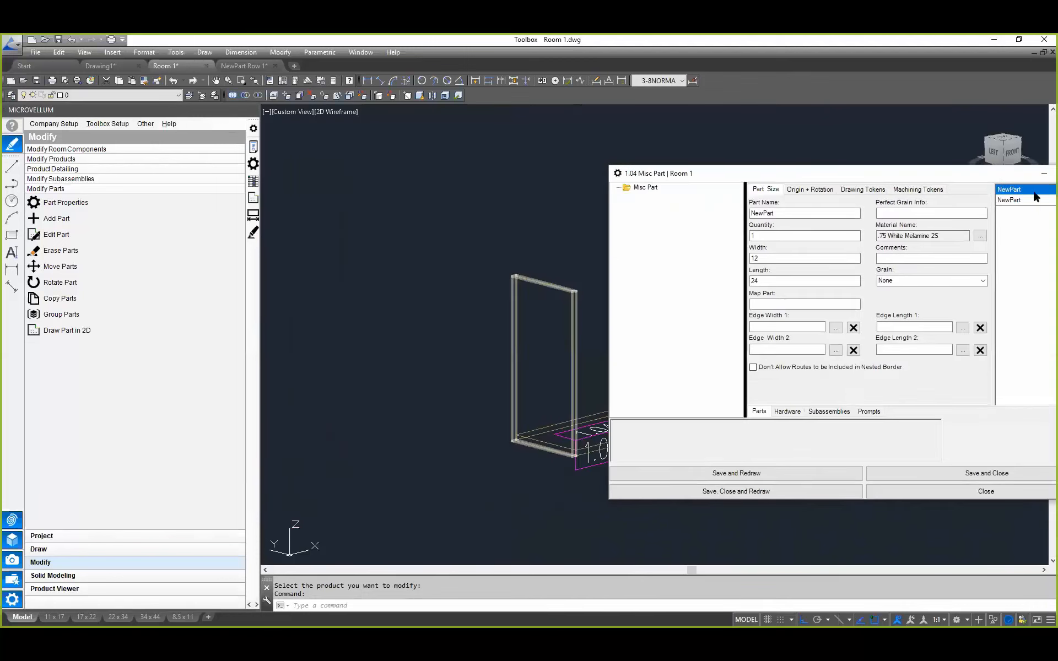
double_click(803, 214)
type("LEft")
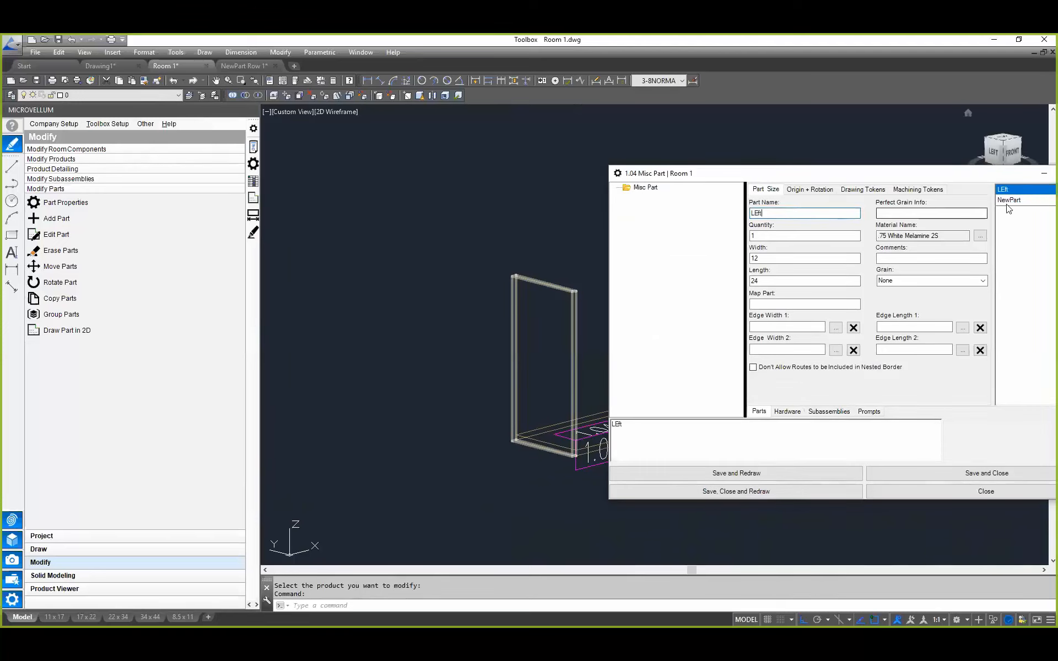
left_click(1041, 199)
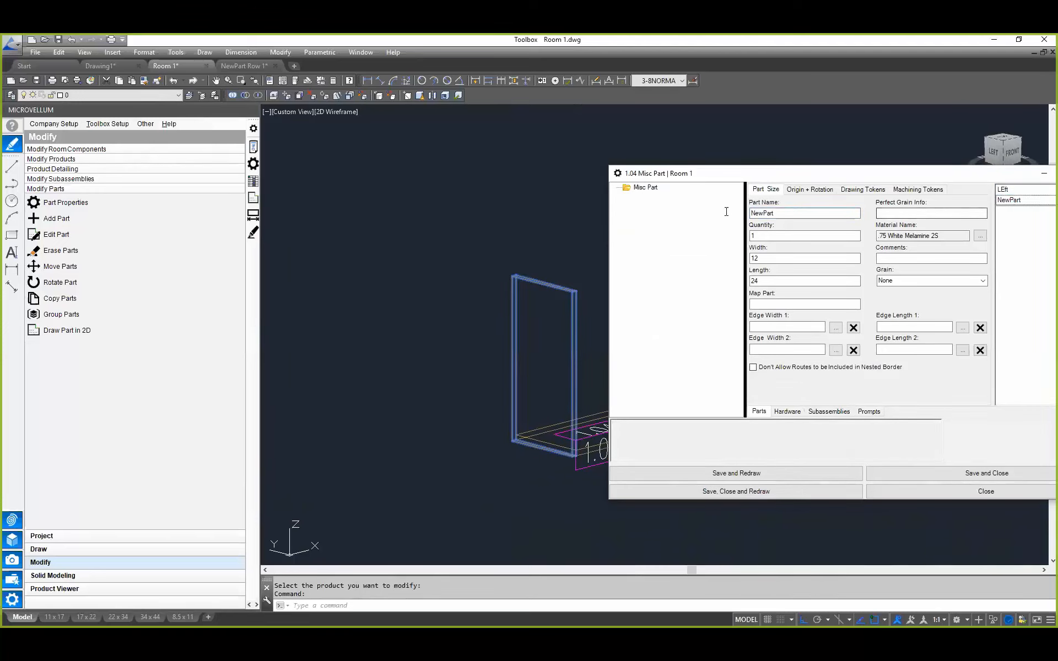
Step: Identify the two parts by highlighting them in the model, and rename the horizontal one Bottom and the vertical one Left
left_click(1005, 189)
left_click(1006, 201)
left_click(1010, 190)
double_click(791, 213)
type("Bottom")
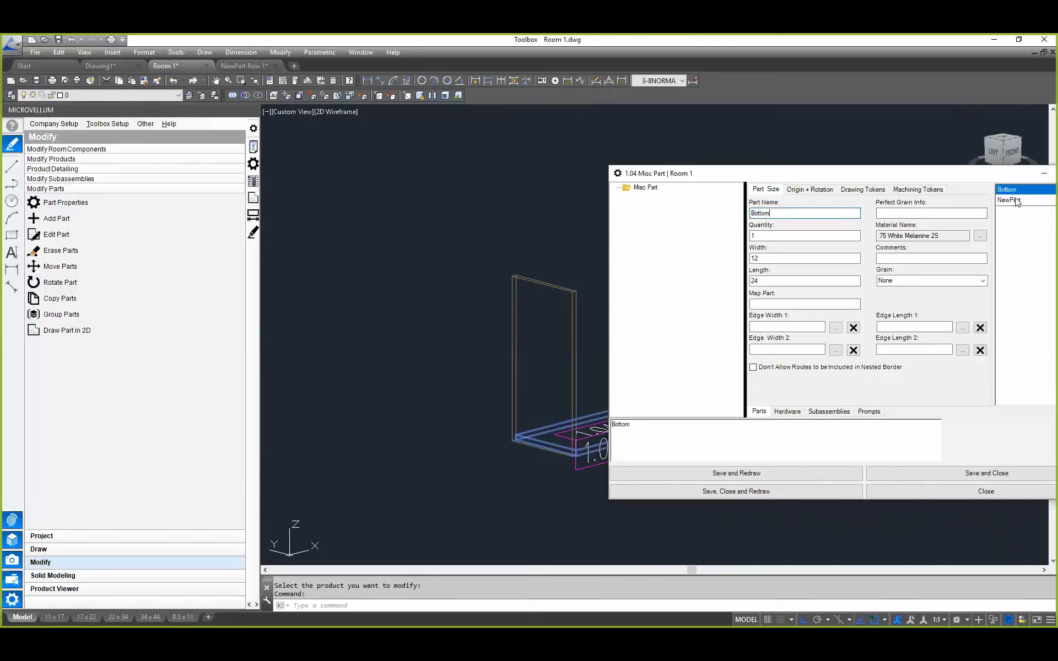
left_click(1014, 201)
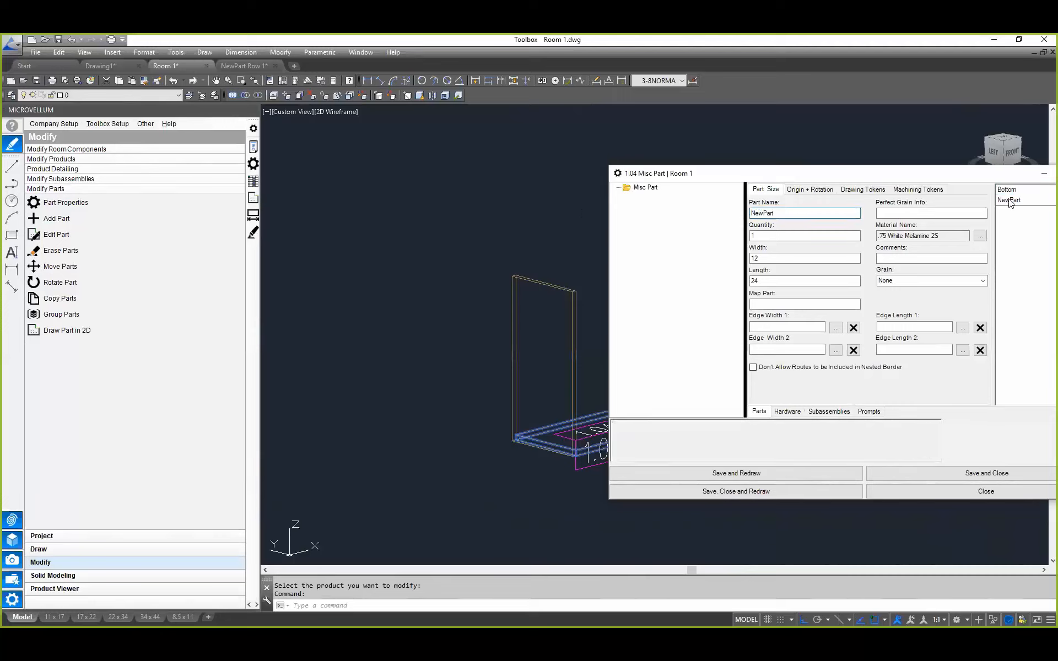
type("Left")
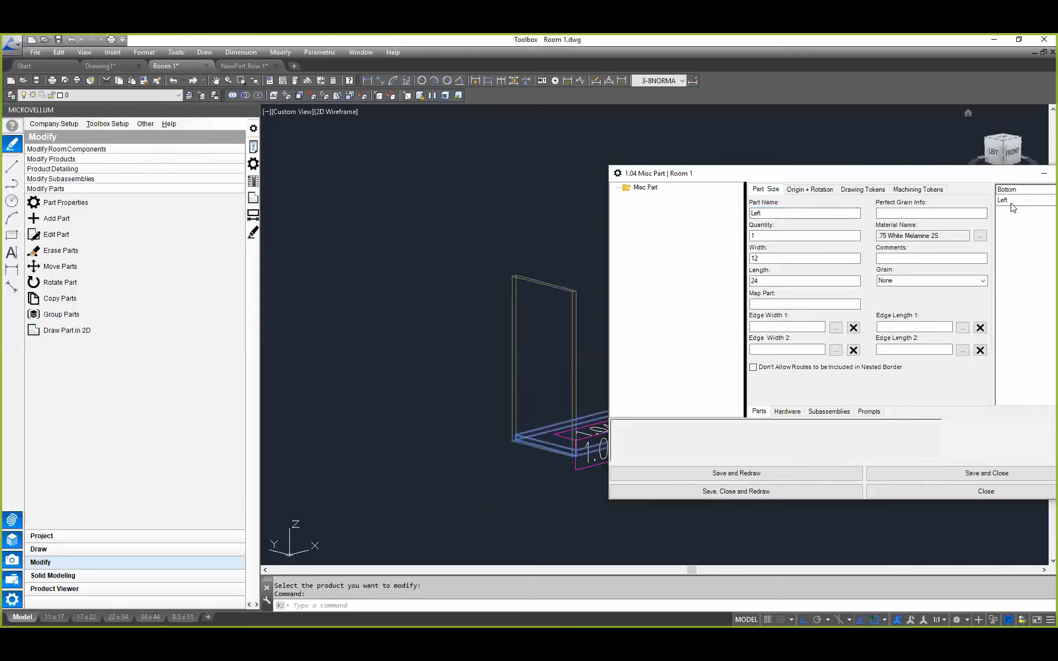
Step: Show the base and machine point of the Bottom part in the drawing
left_click(1014, 190)
right_click(1020, 190)
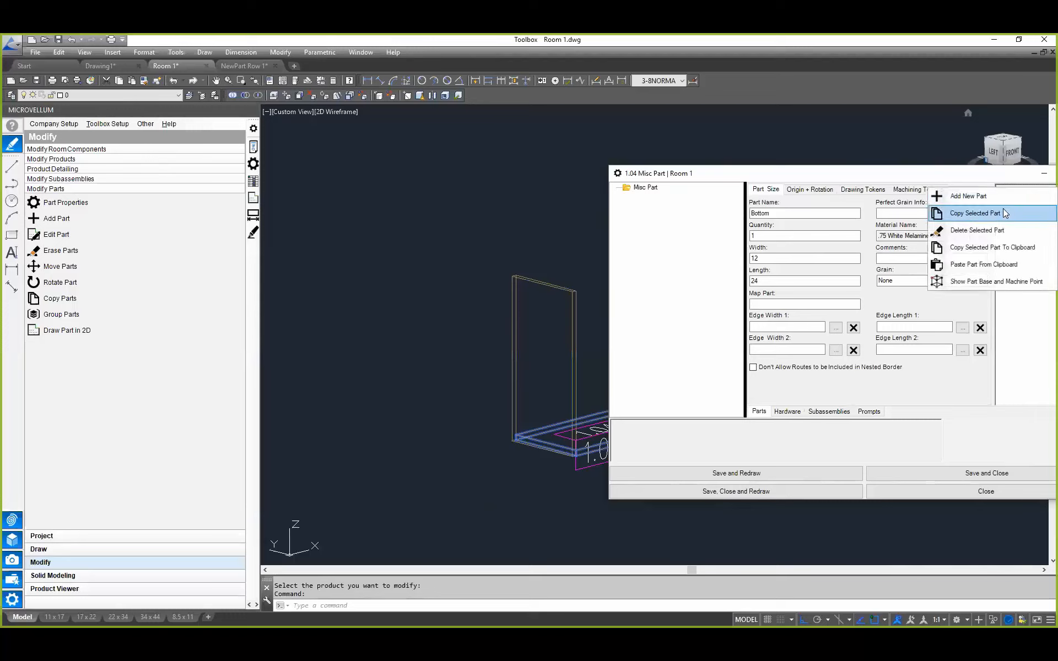
left_click(977, 282)
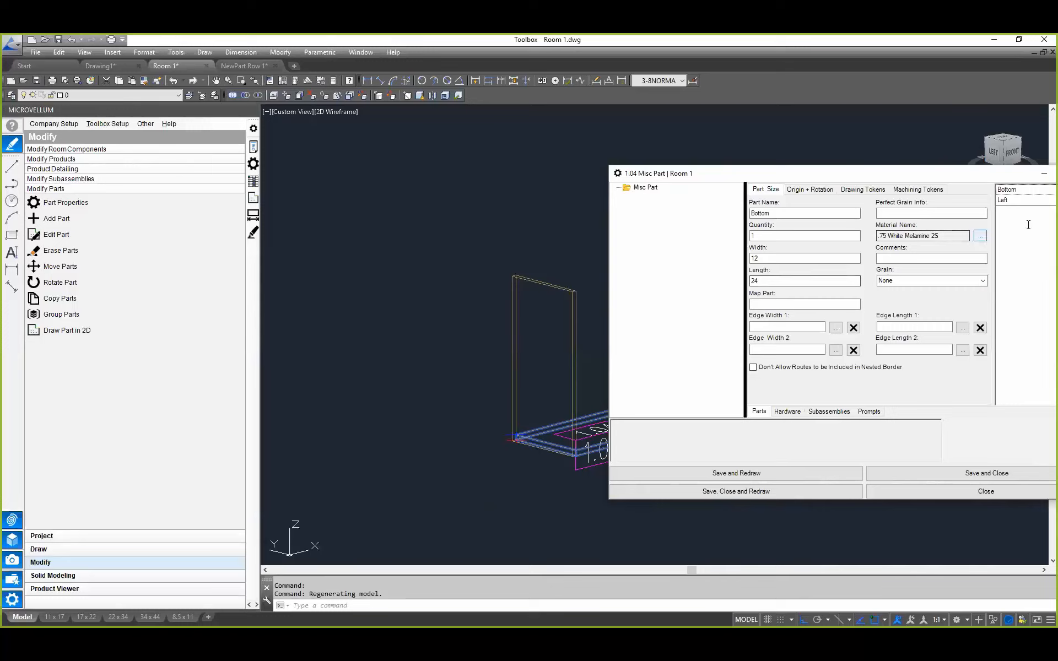
Step: Show which edges of the Left part correspond to Edge Width 1 and Edge Length 2 in the drawing
left_click(778, 327)
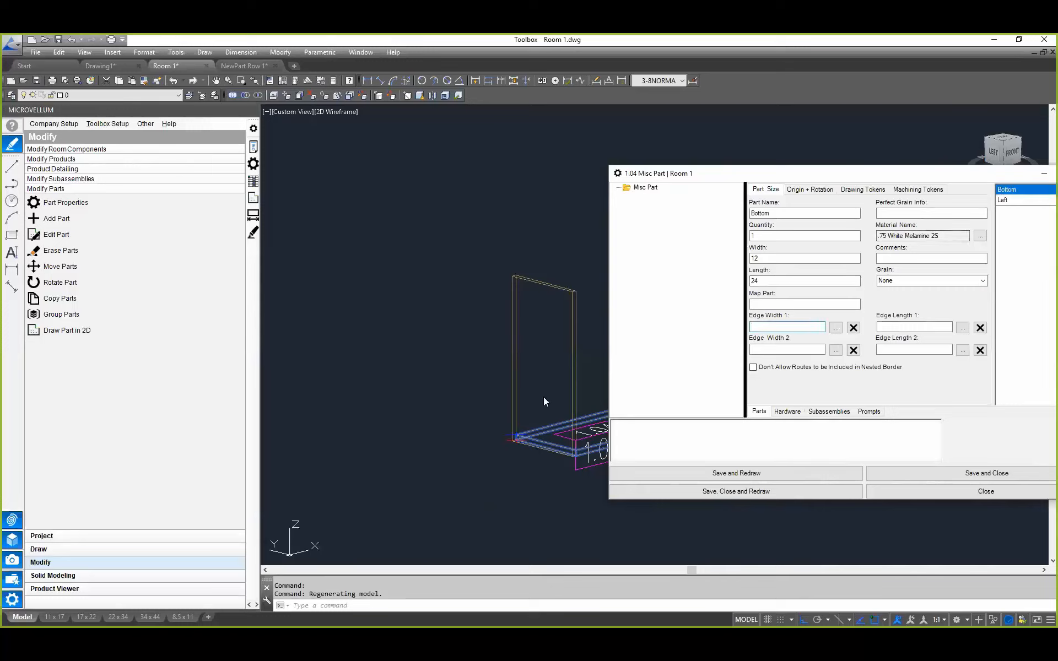
left_click(1008, 200)
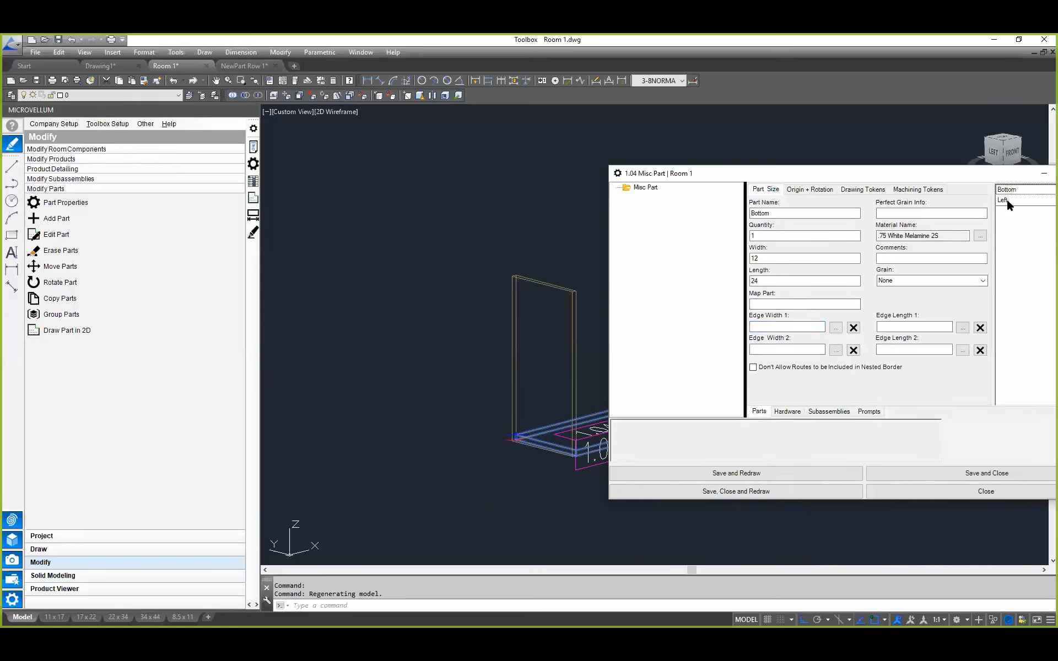
left_click(1014, 190)
left_click(1011, 200)
right_click(779, 326)
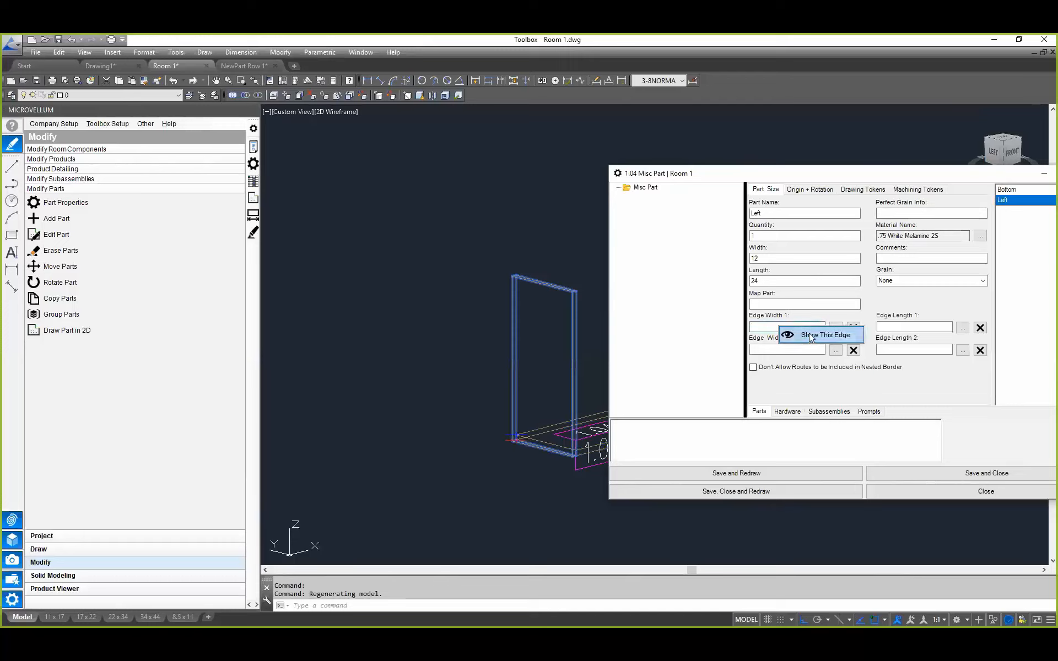
left_click(809, 334)
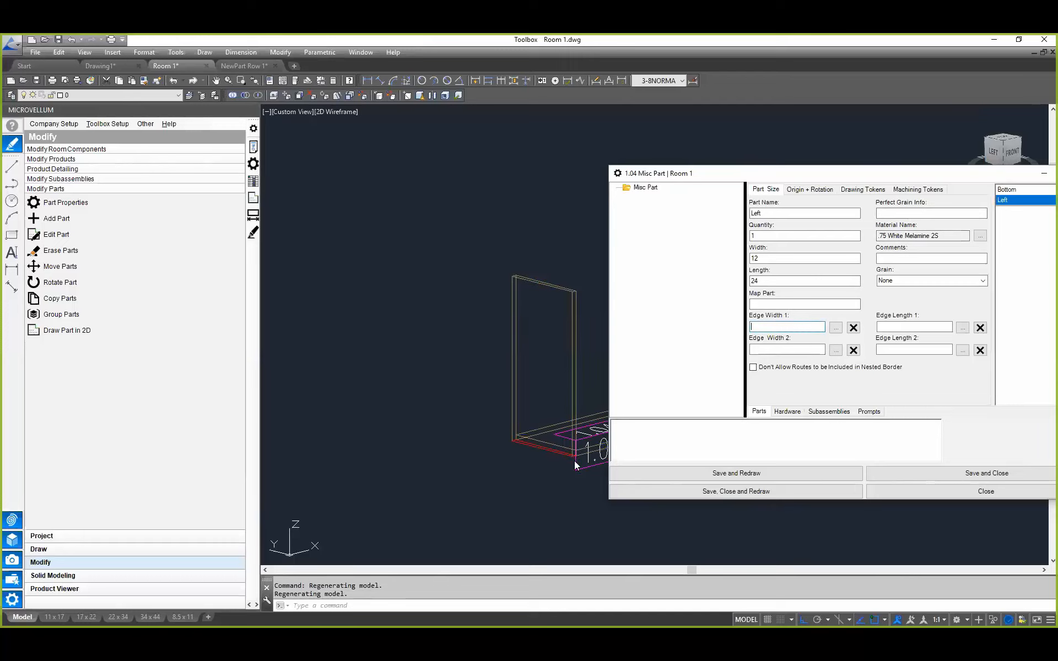
left_click(919, 328)
right_click(894, 351)
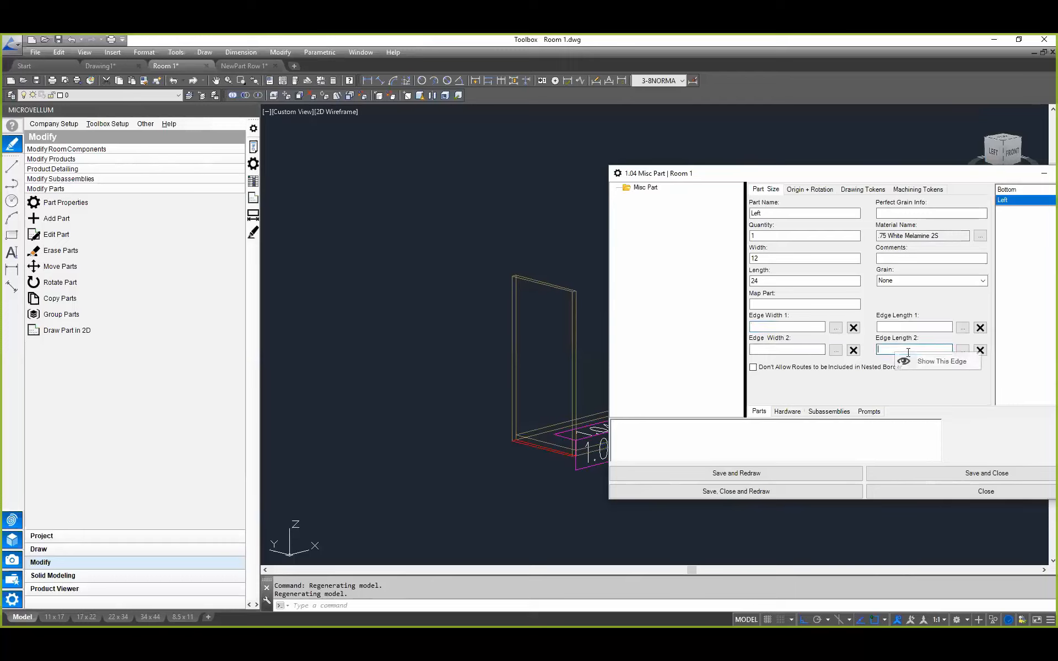
left_click(908, 359)
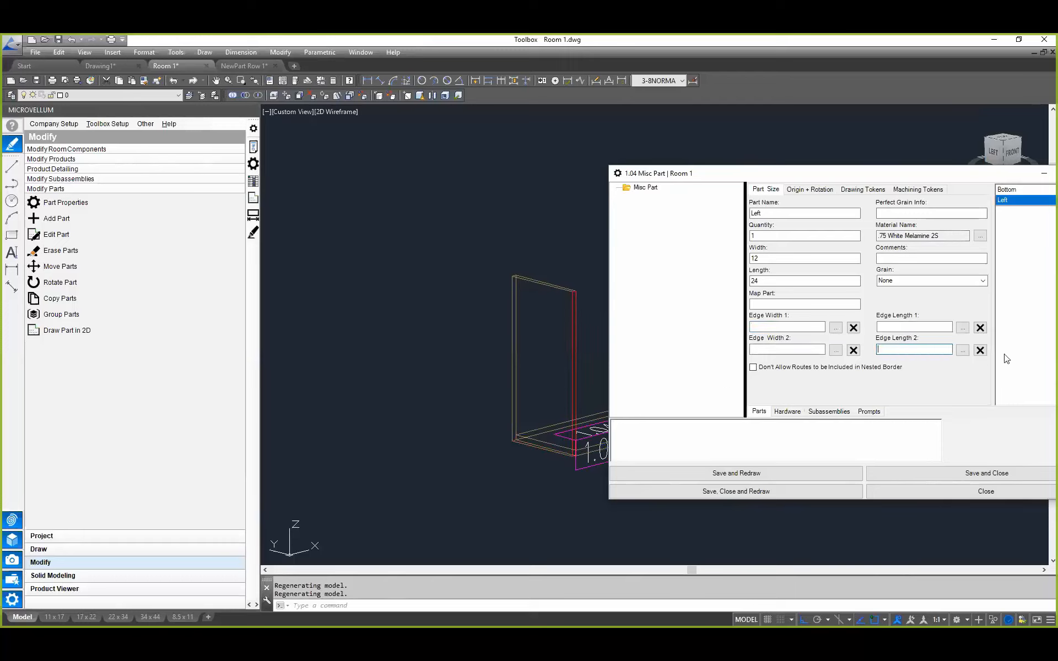
Step: Assign 0.01 White Melamine edgebanding to Edge Length 2 of the Left part
left_click(963, 351)
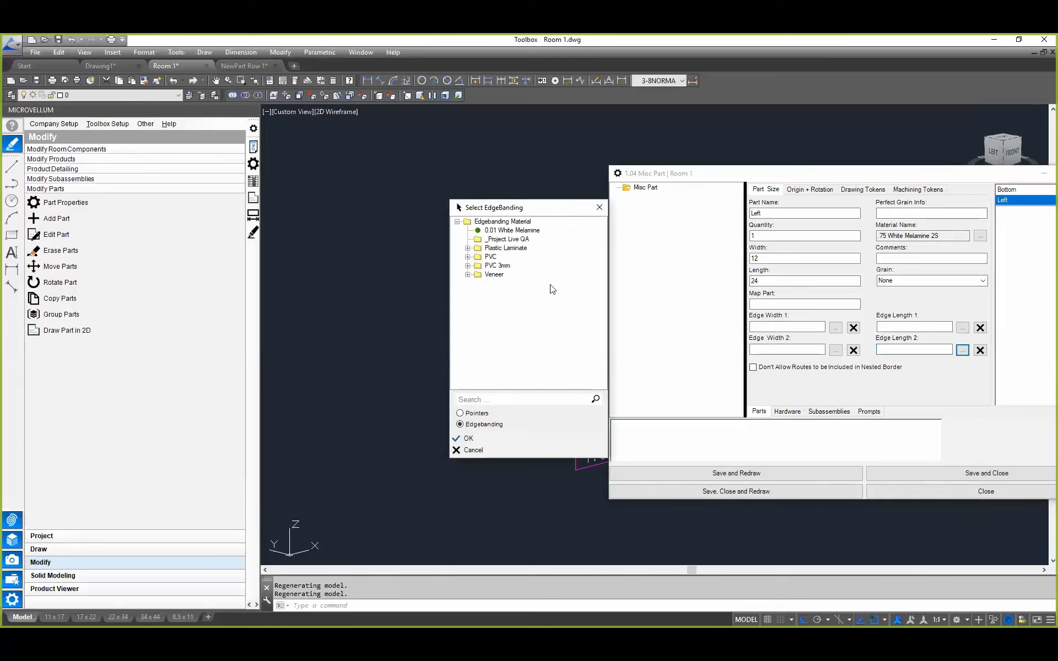
left_click(506, 231)
left_click(473, 439)
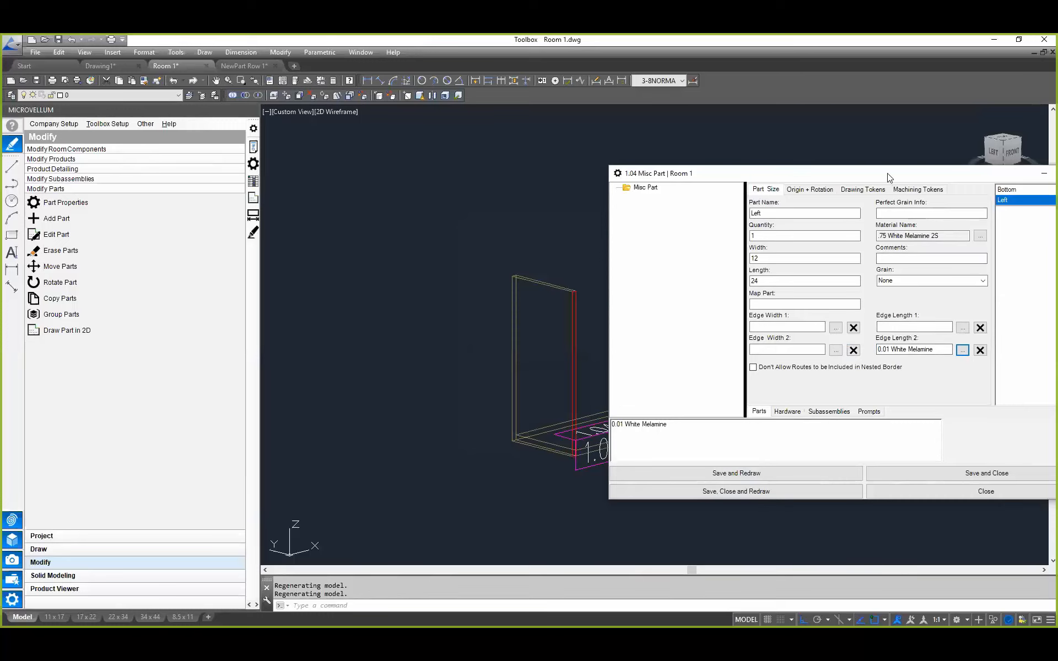
left_click_drag(870, 178, 849, 177)
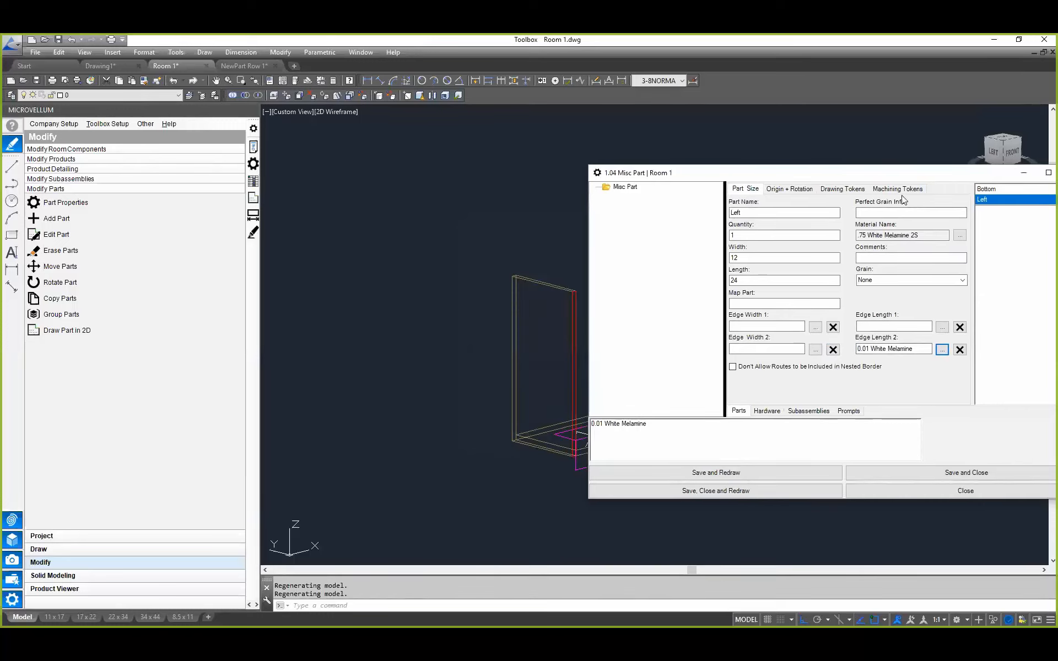
Step: Add a Drilling Operation machining token on face 5 of the Bottom part
left_click(992, 189)
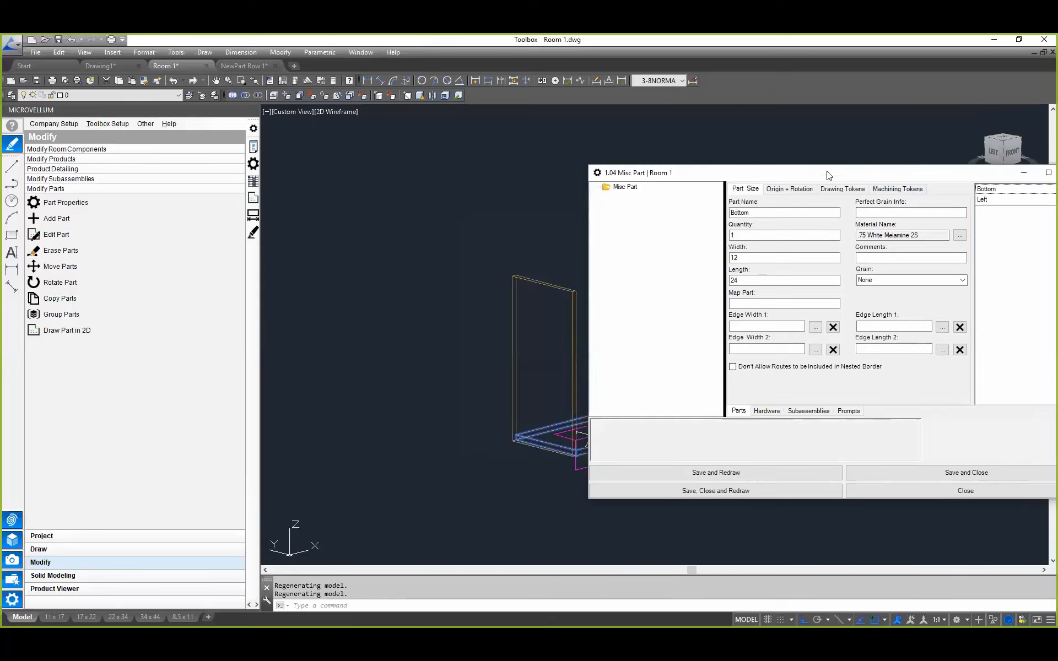
left_click_drag(815, 179, 244, 183)
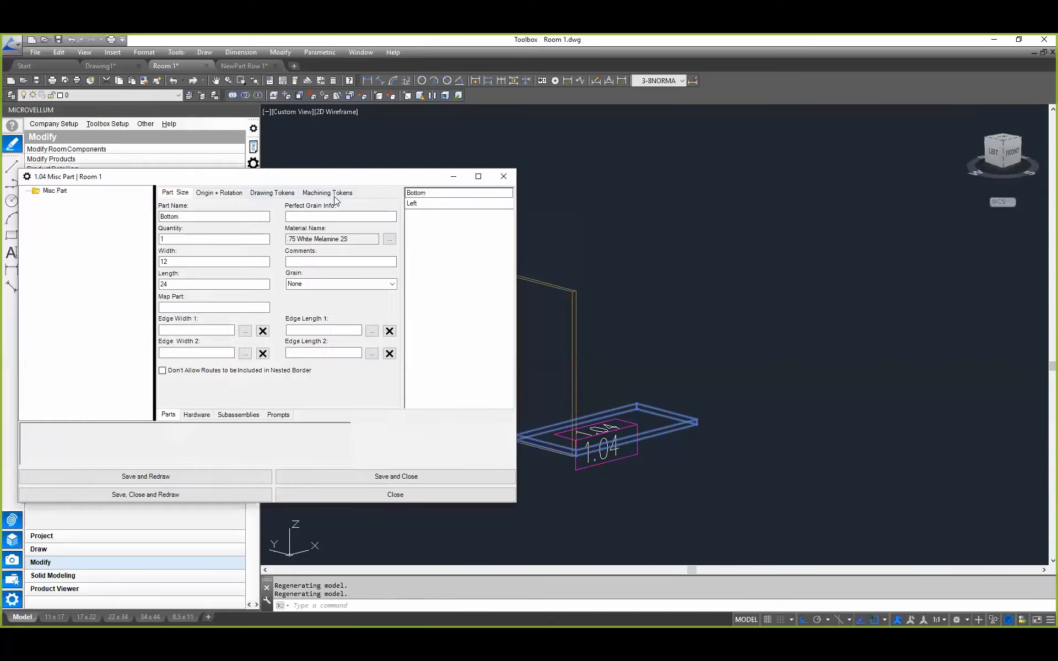
left_click(332, 192)
right_click(233, 213)
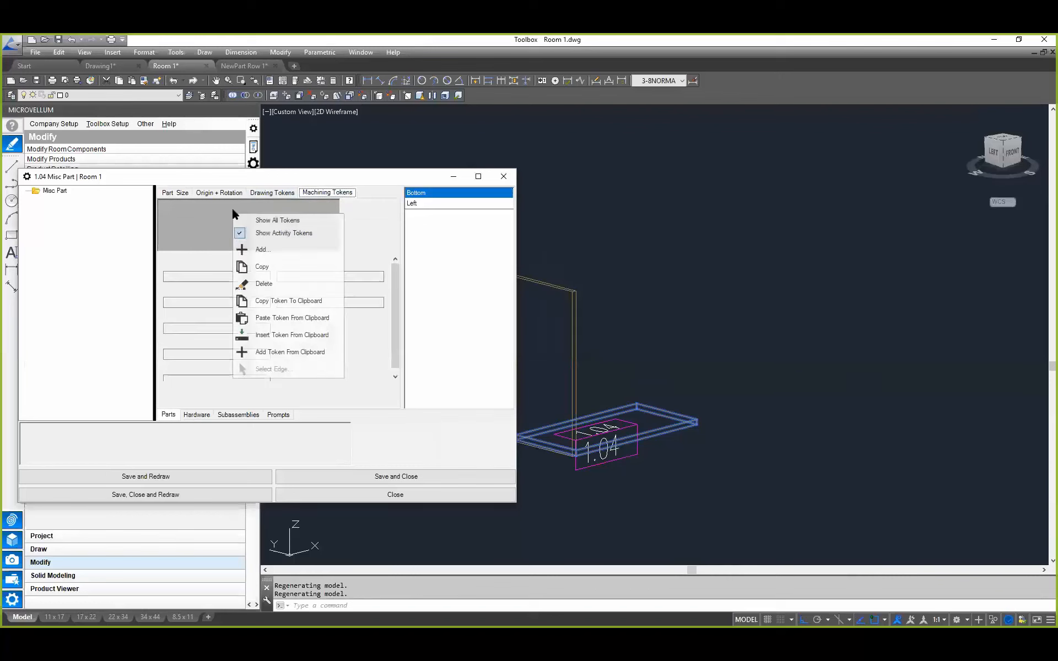
left_click(273, 253)
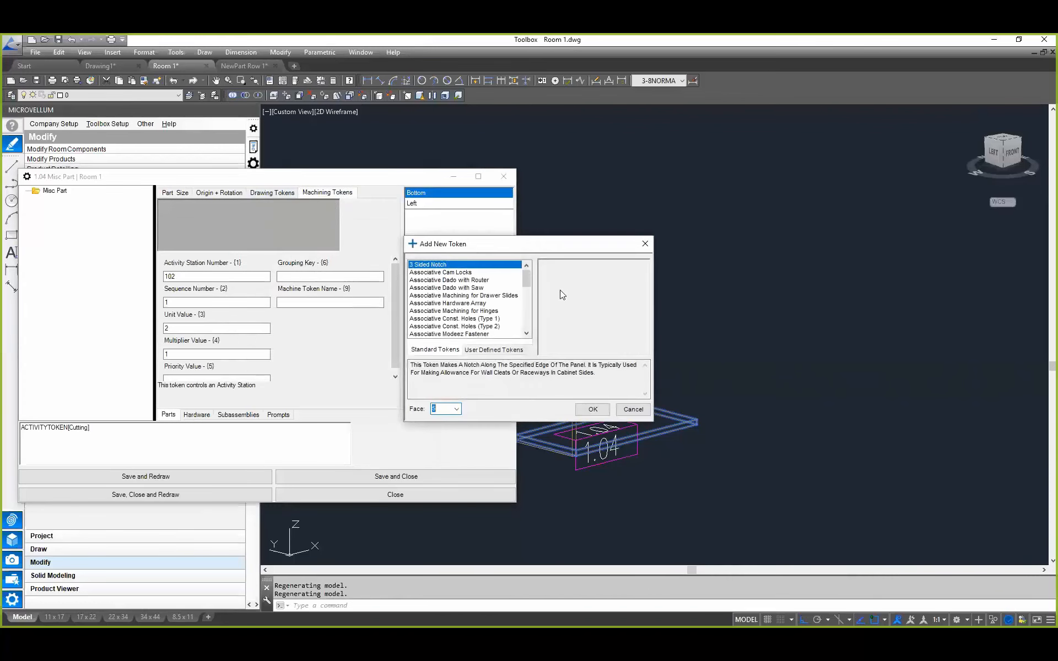
left_click_drag(549, 244, 393, 253)
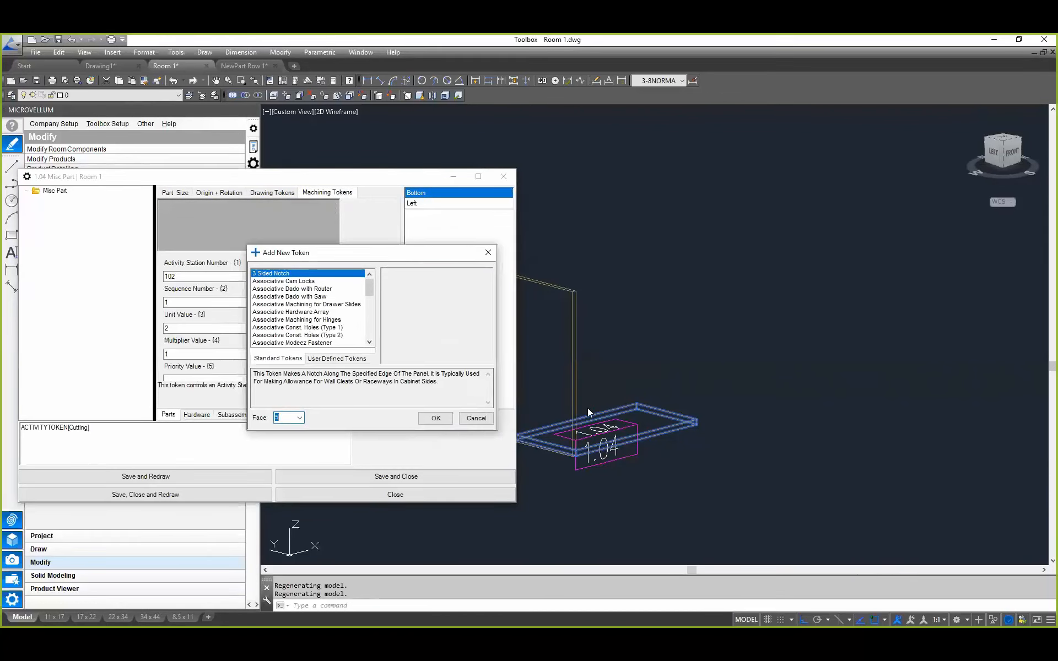
left_click(283, 305)
scroll(287, 309, "down", 8)
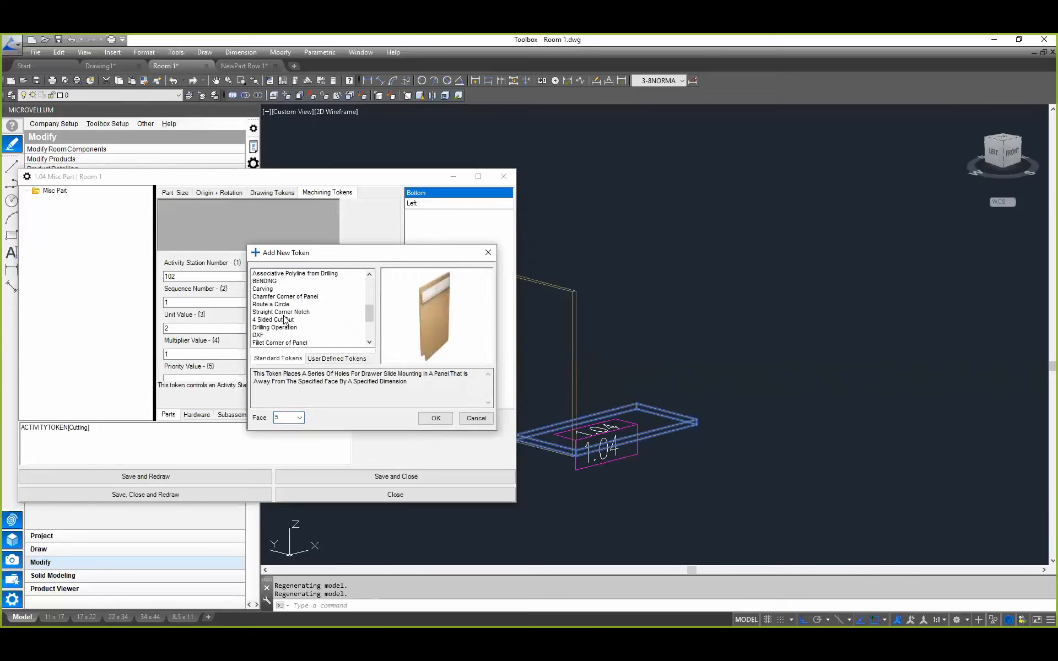
scroll(283, 318, "down", 2)
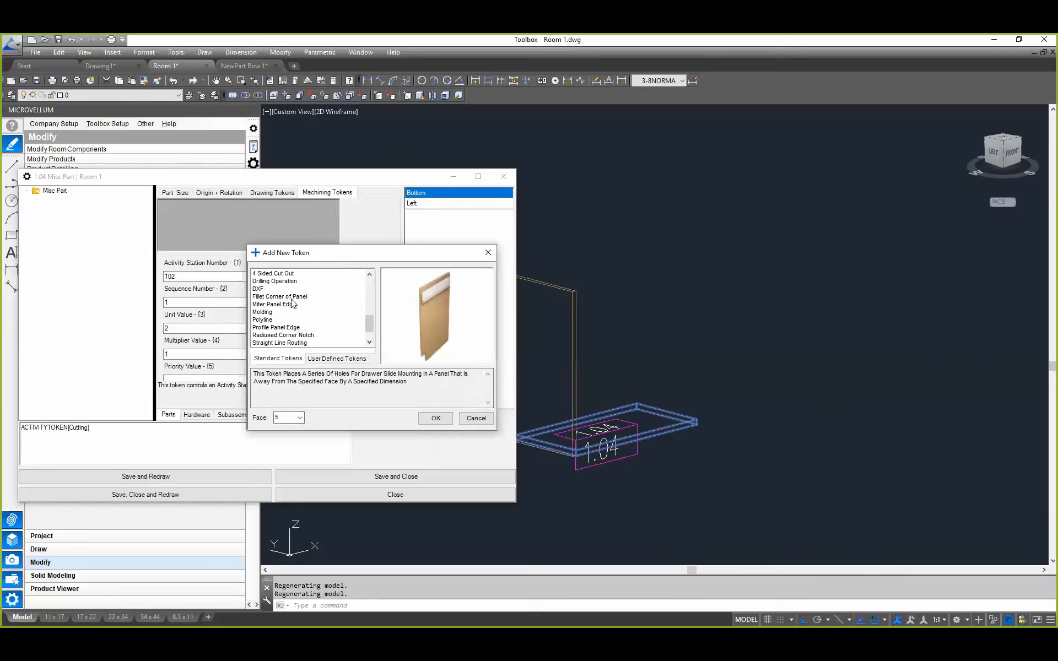
left_click(283, 281)
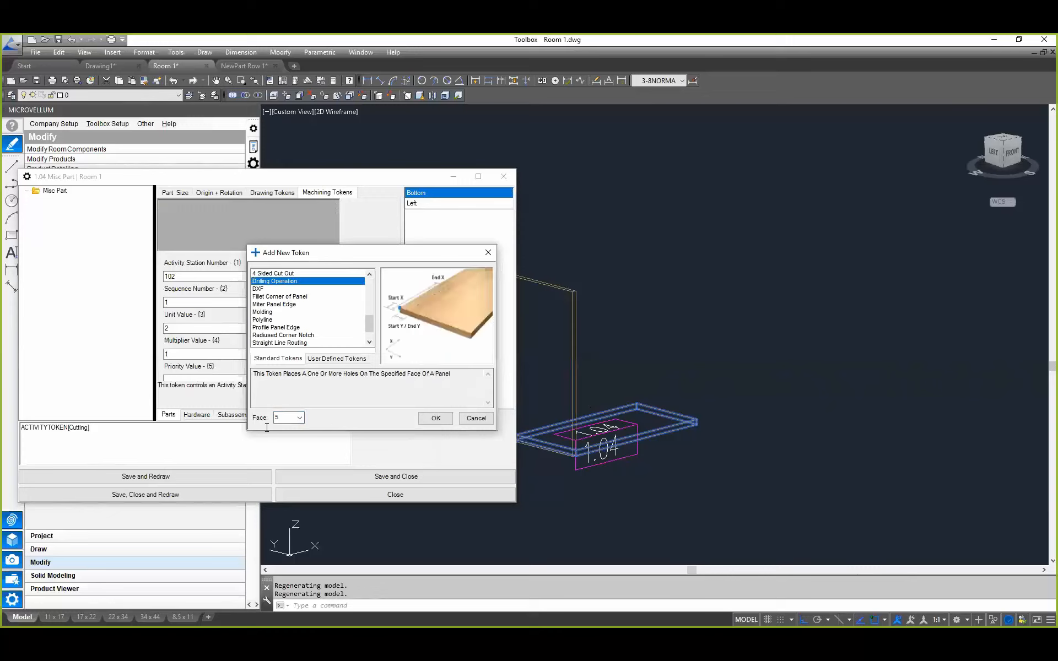
left_click(300, 418)
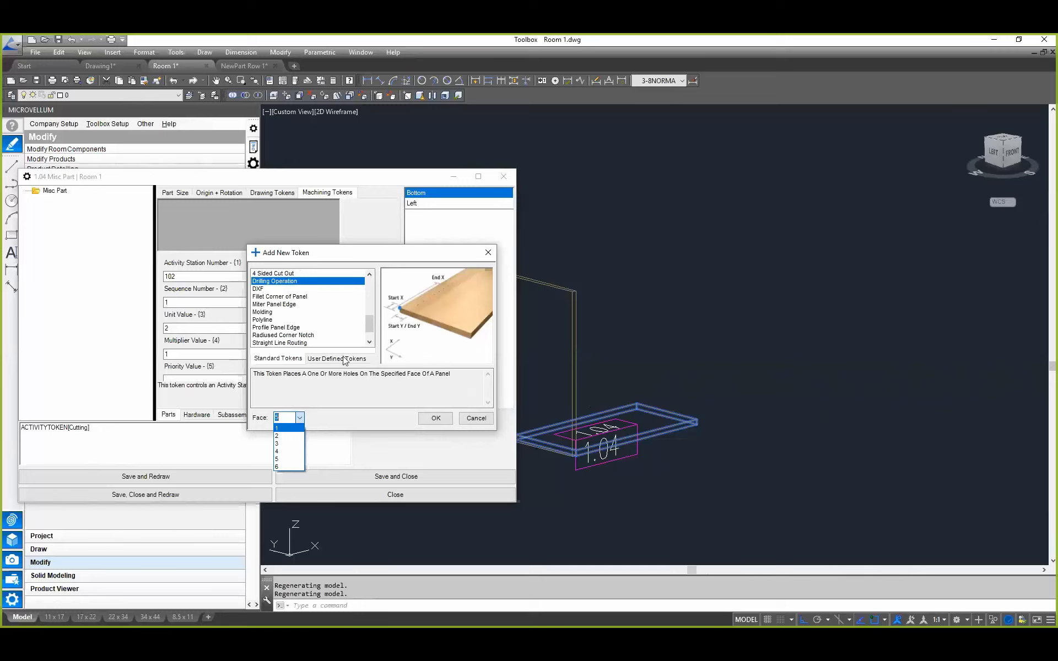
left_click(287, 459)
left_click(444, 421)
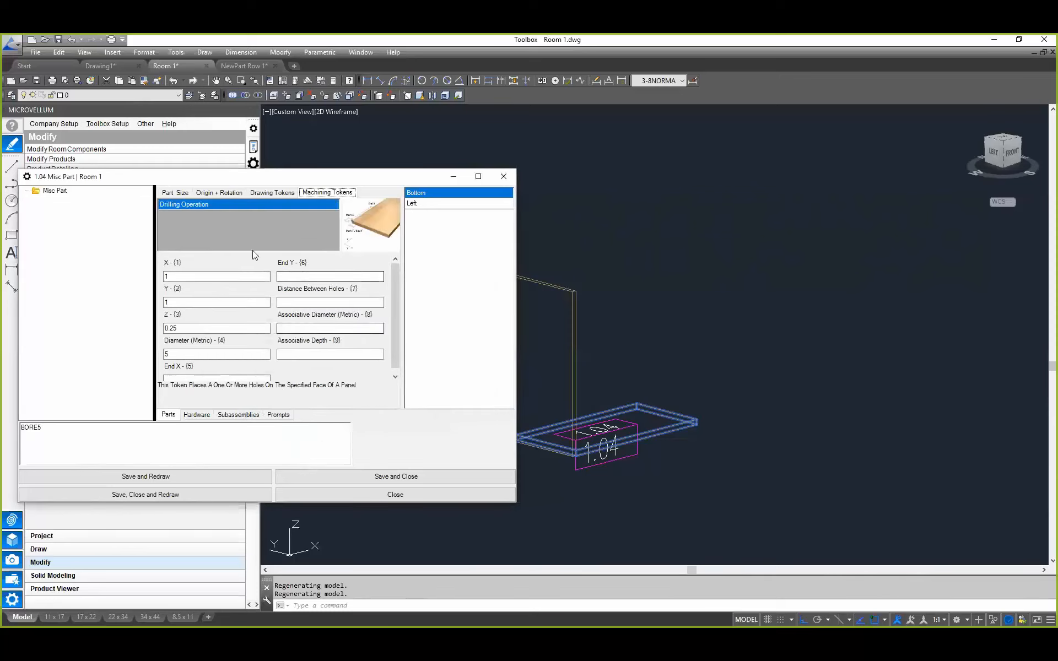
Step: Set the drilling token's End X to 10, End Y to 10 and distance between holes to 1.25, then save and redraw the product
left_click(174, 276)
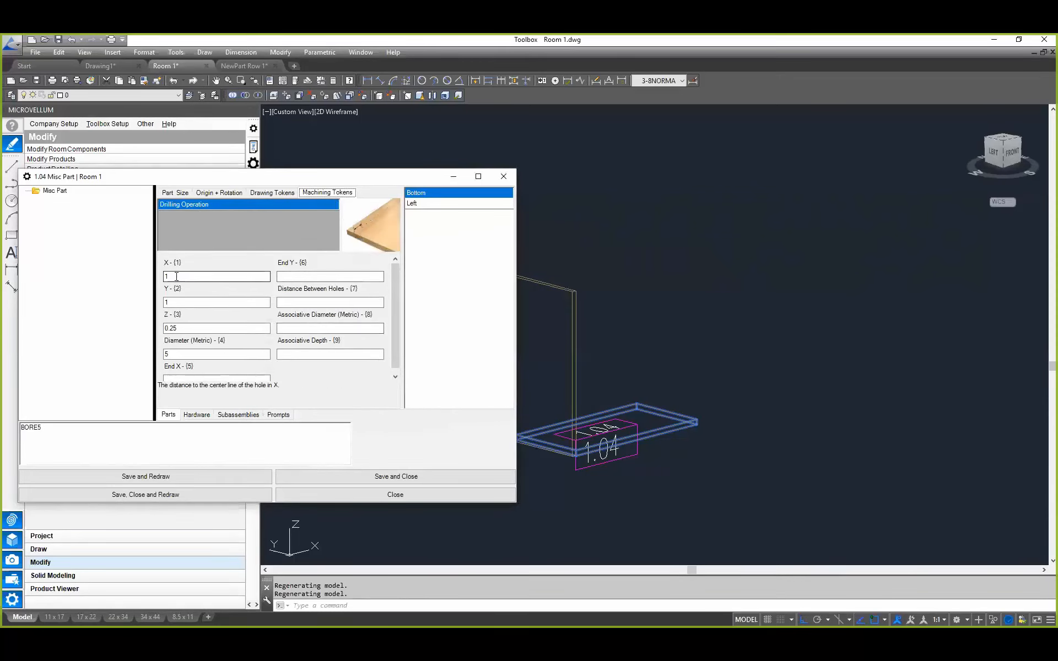
left_click(173, 302)
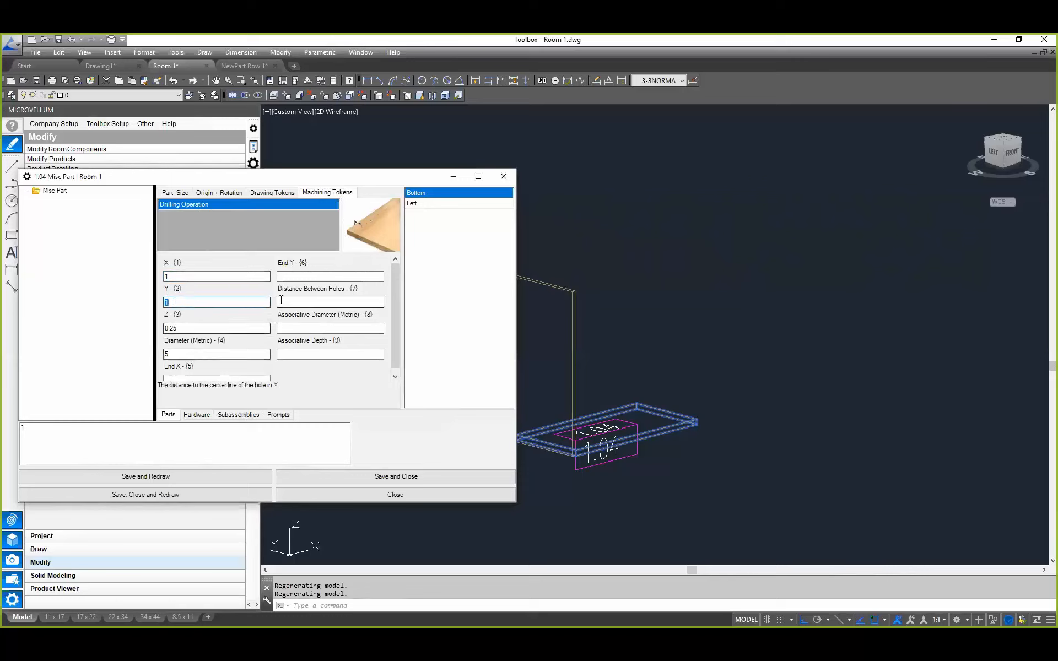
left_click(193, 380)
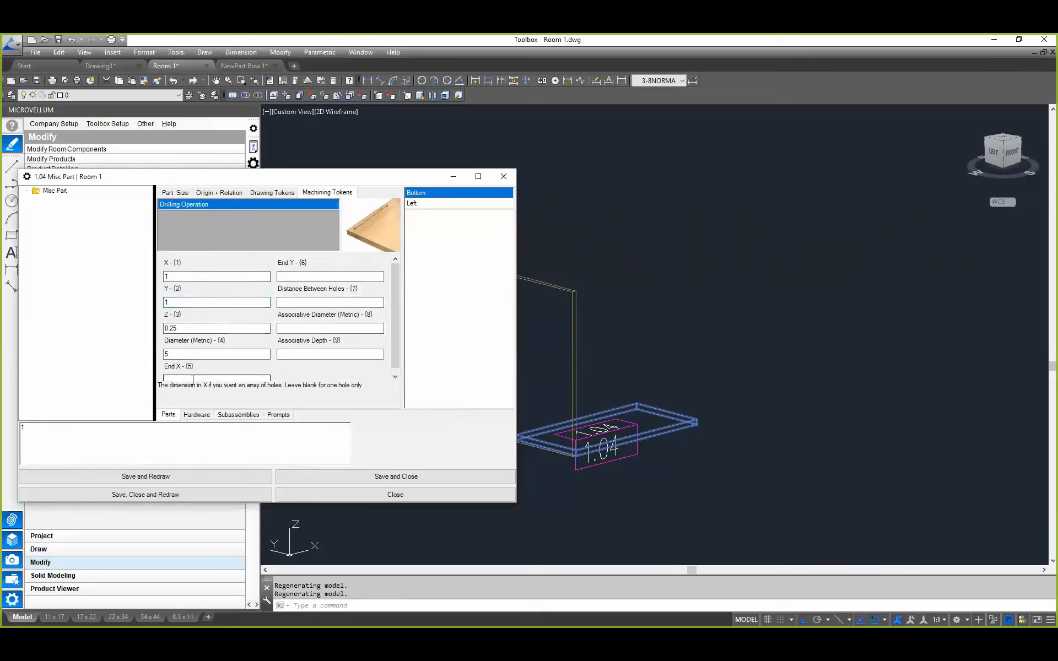
left_click_drag(395, 327, 395, 343)
left_click(219, 375)
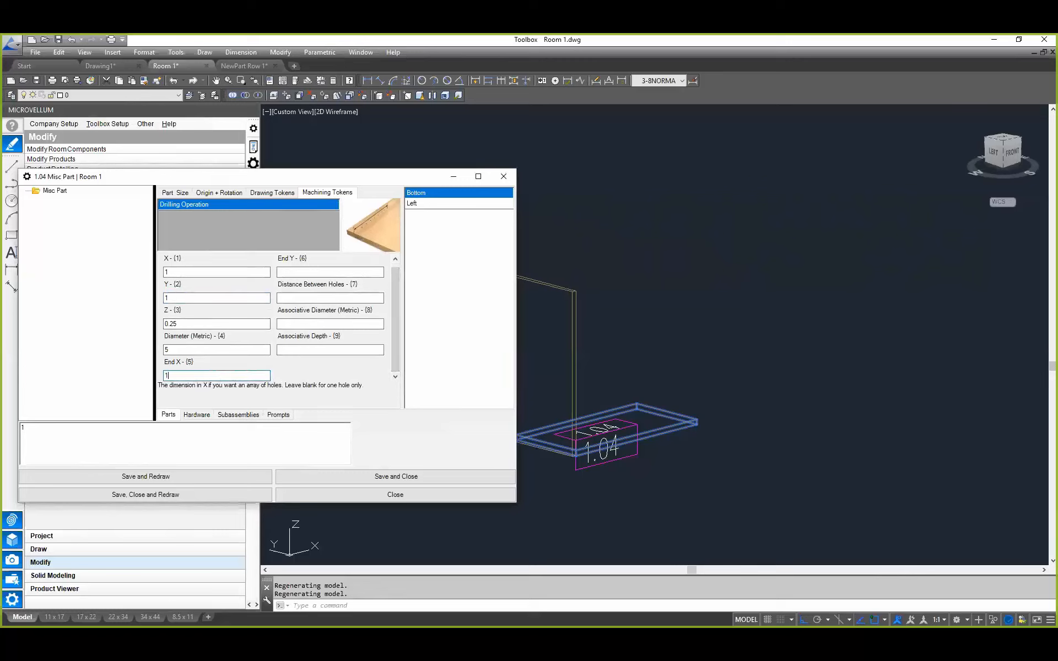
left_click(302, 272)
left_click(316, 300)
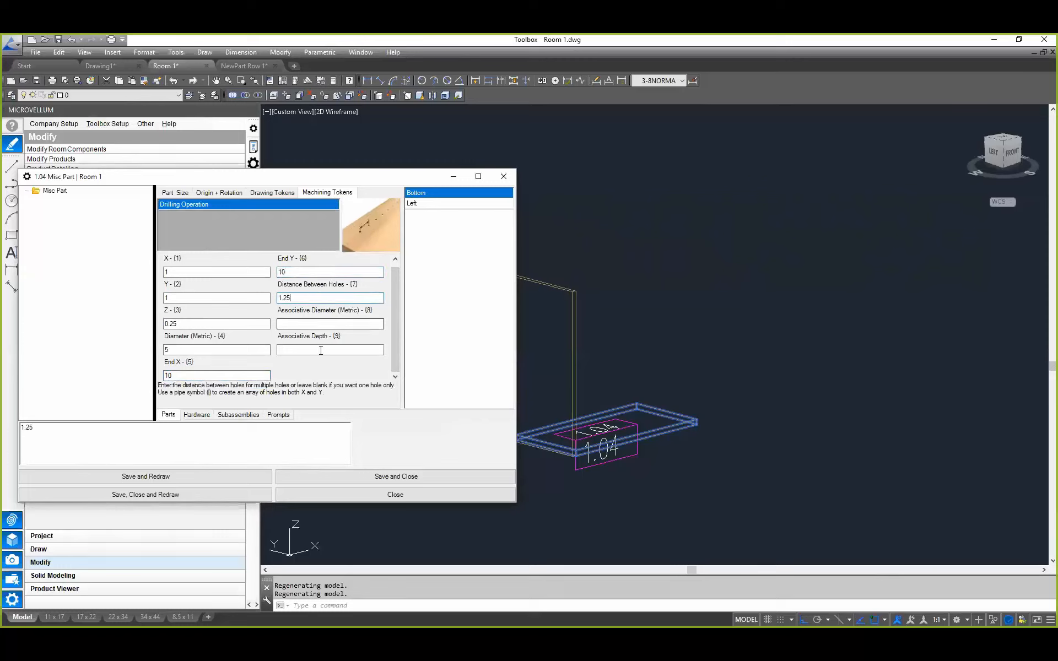
left_click(184, 494)
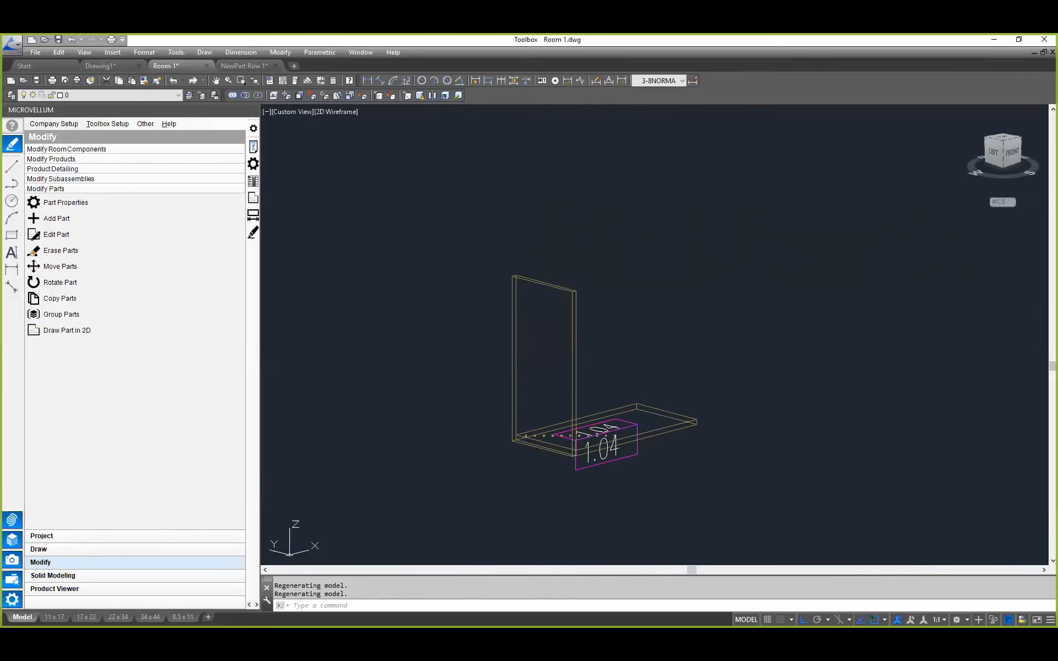
left_click(607, 378)
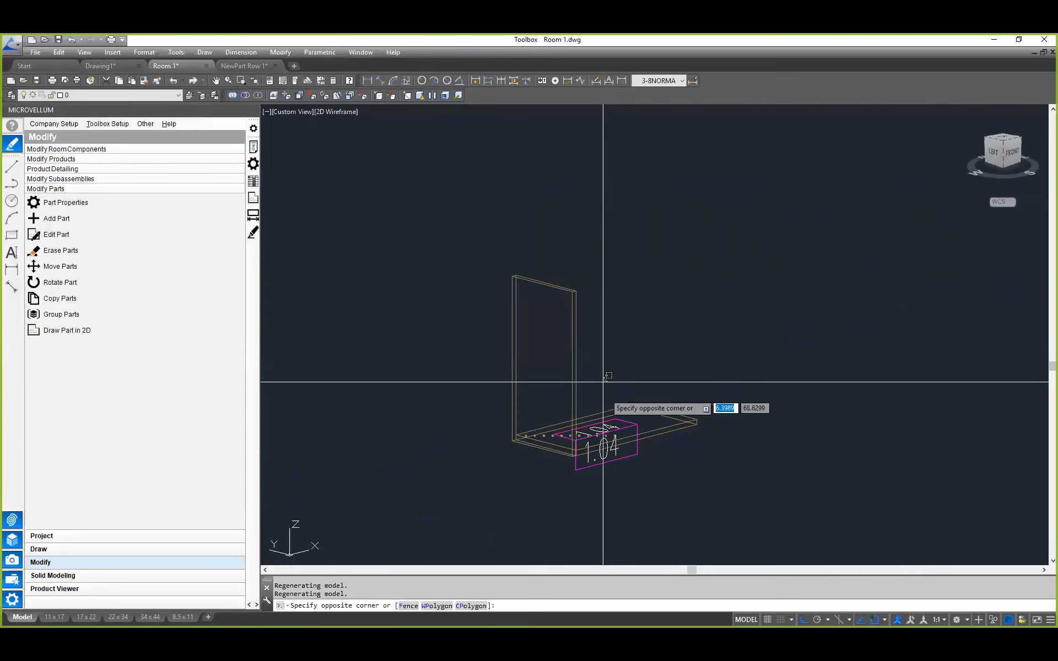
key("Escape")
key("Escape")
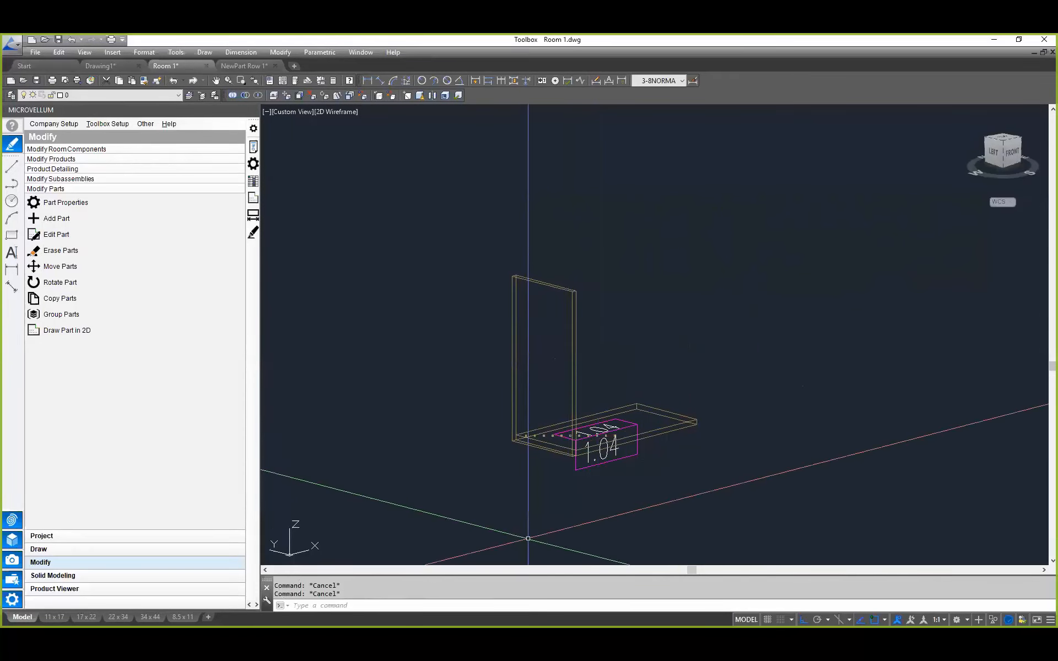
Step: Reopen the product's part properties and add an Associative Const. Holes (Type 1) token on face 5 of the Bottom part
left_click(253, 181)
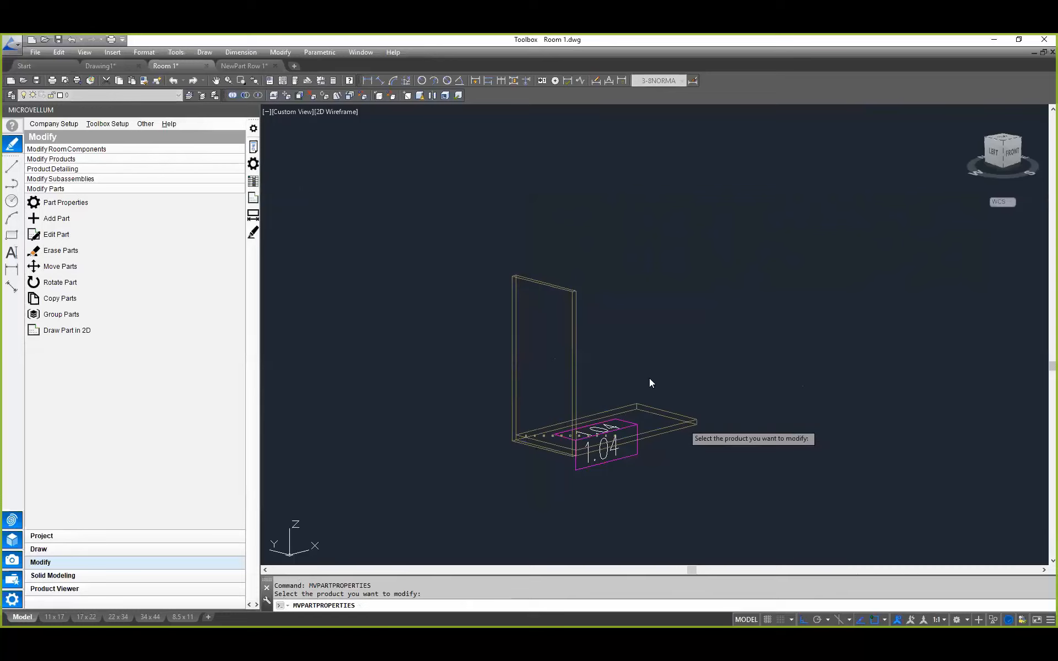
left_click(557, 449)
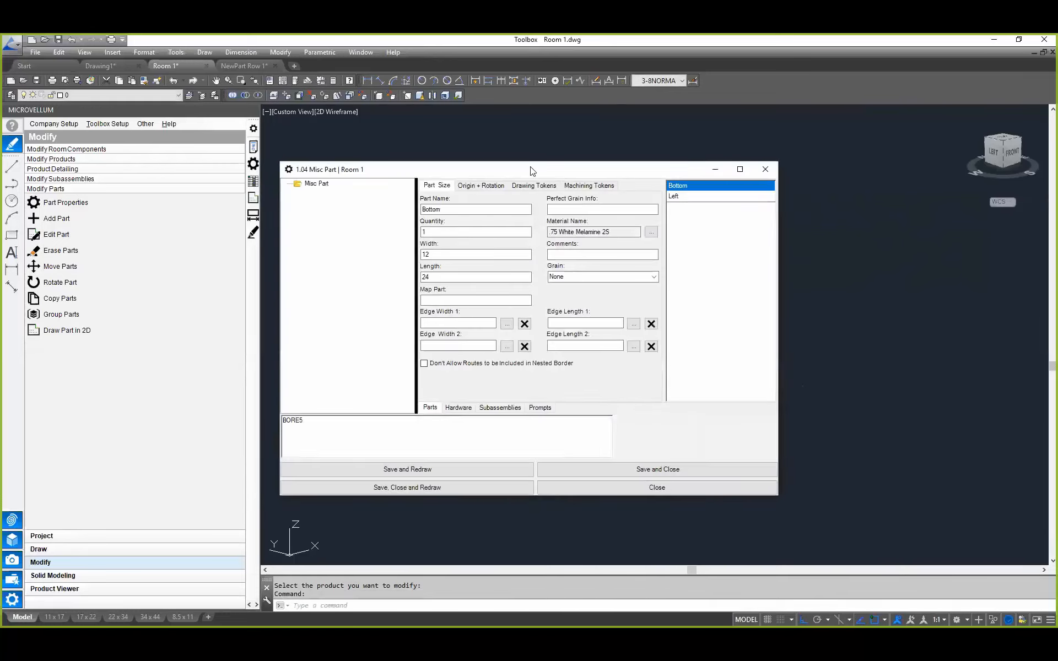
left_click_drag(529, 167, 264, 165)
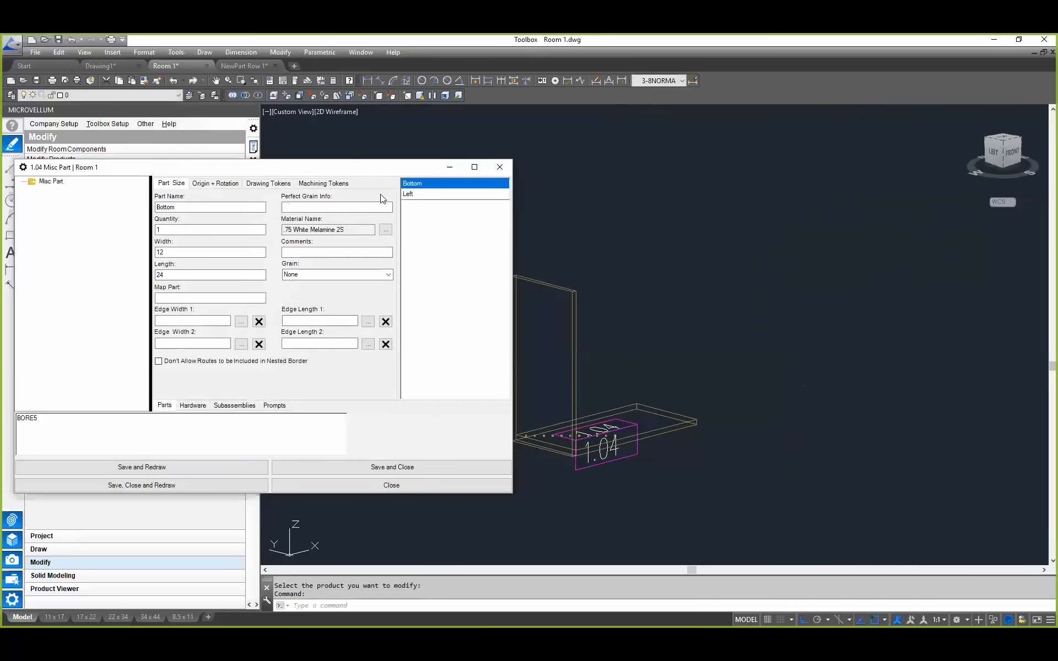
left_click(323, 183)
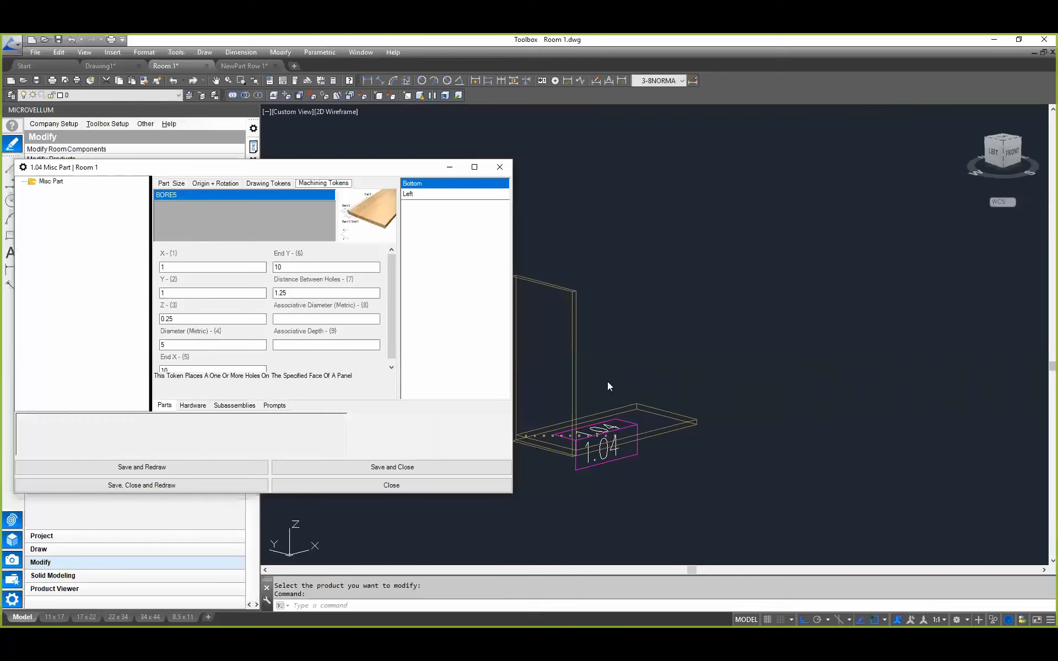
right_click(183, 208)
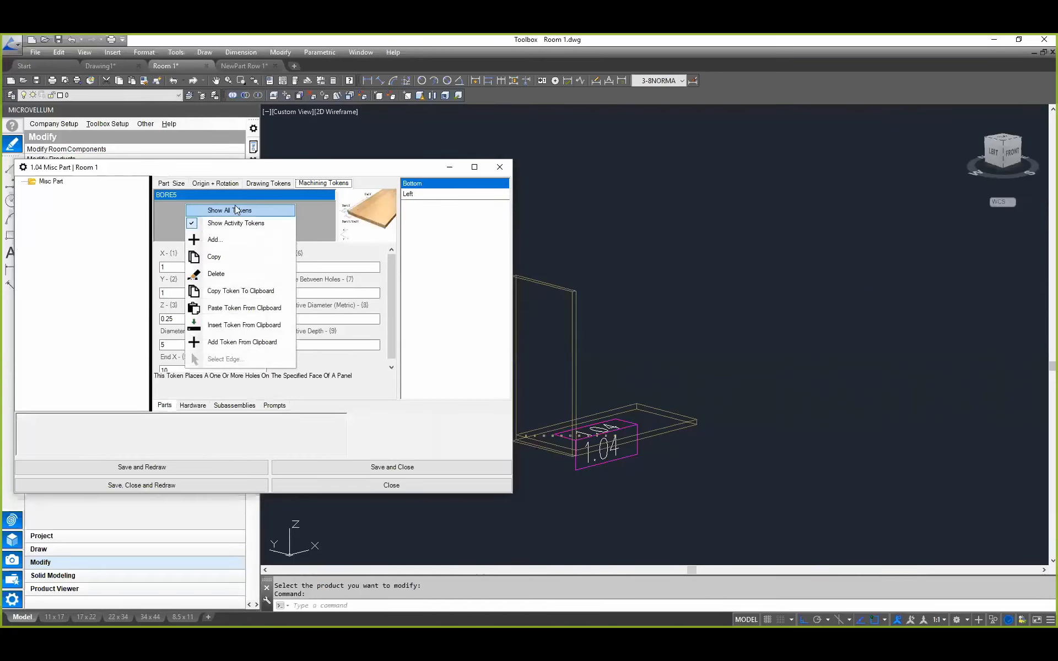
left_click(220, 241)
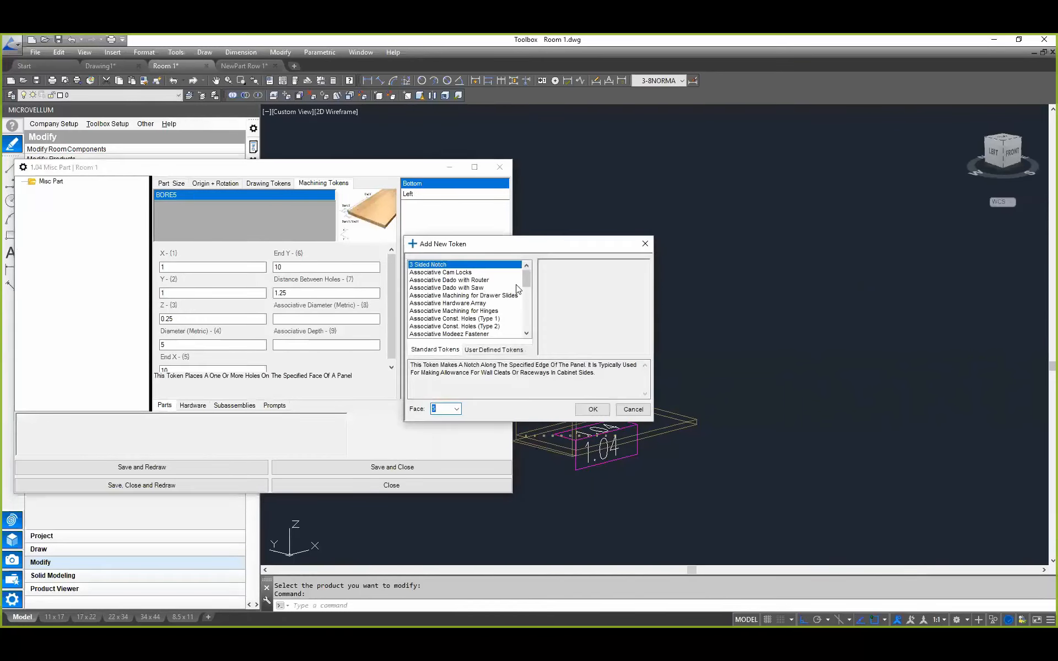
left_click(516, 320)
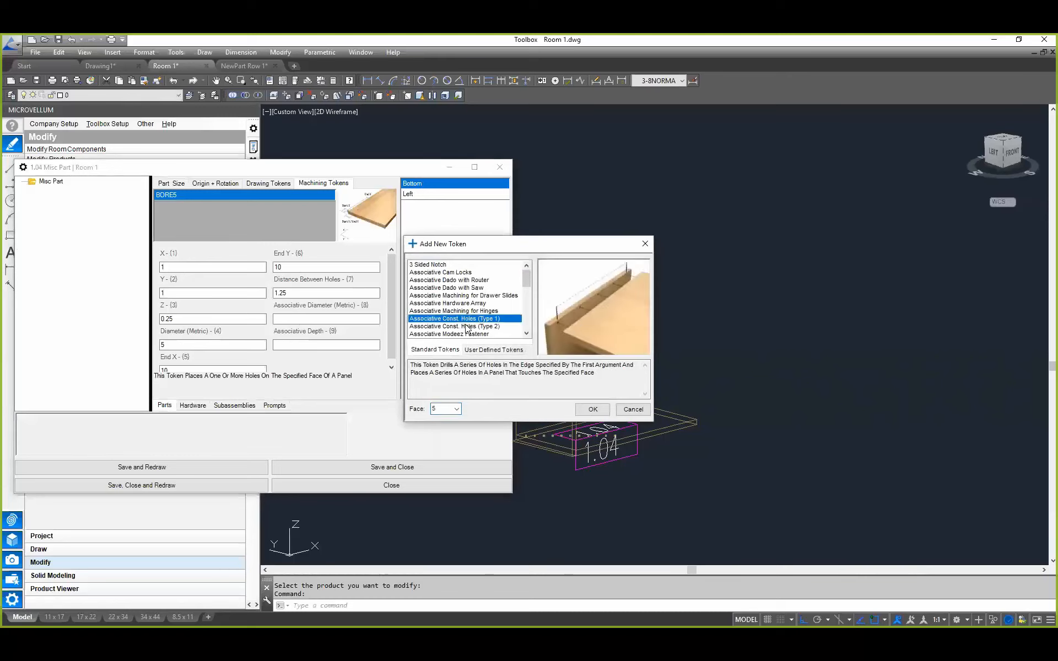
left_click(585, 409)
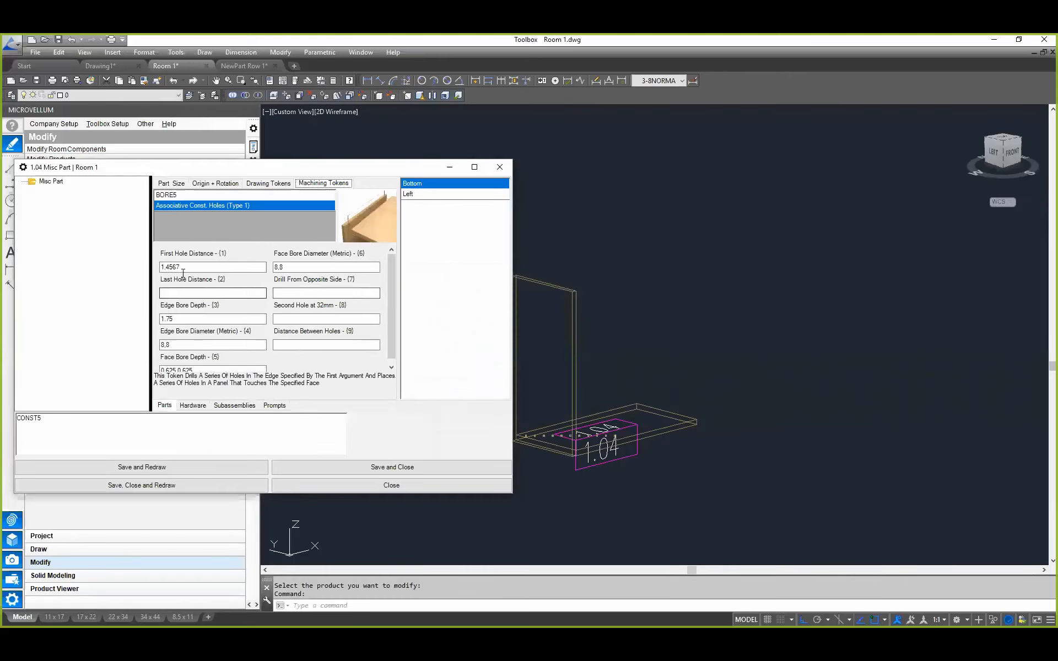
Step: Set the construction holes' first hole distance to 25 and last hole distance to =Panel_Width-25
left_click(205, 267)
type("25")
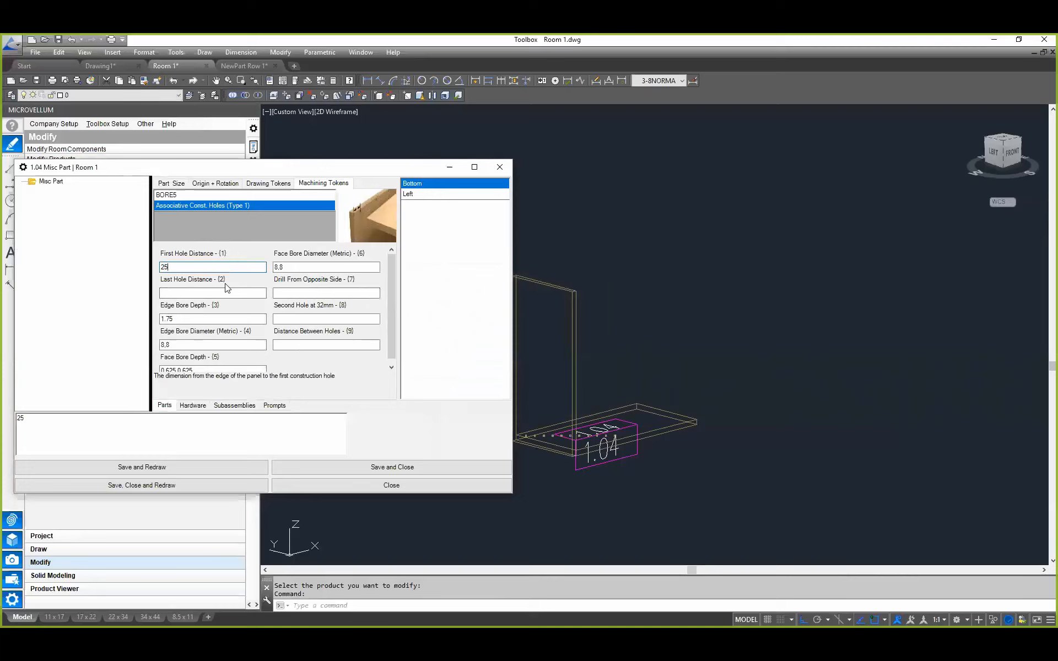
left_click(184, 294)
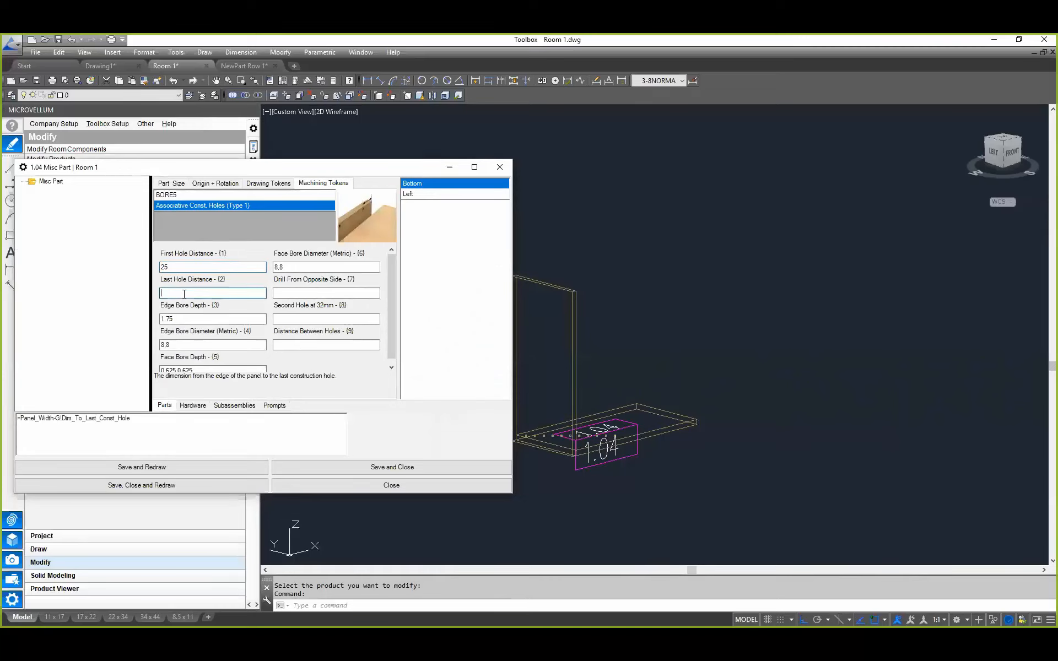
left_click(58, 420)
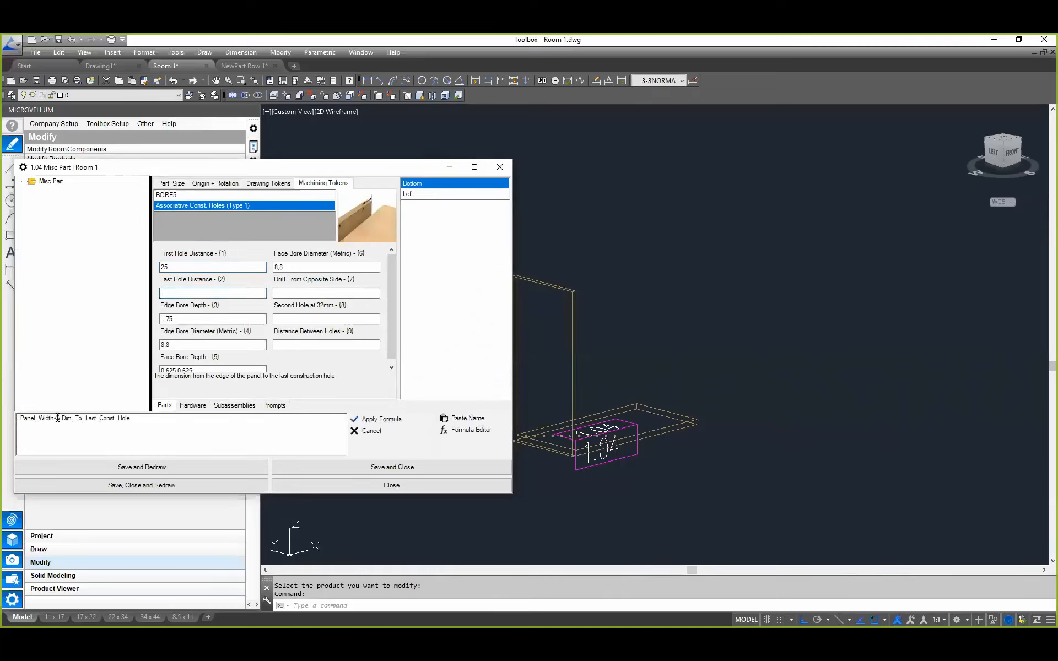
left_click_drag(56, 418, 324, 447)
type("25")
left_click(381, 420)
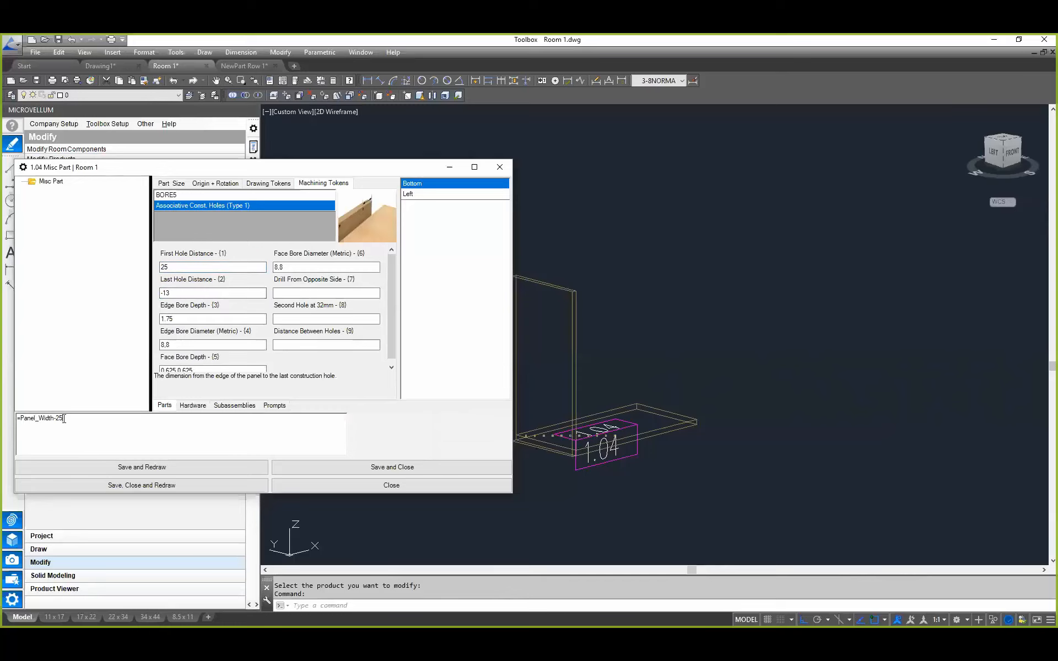
Step: Set the construction holes' last hole distance to =Panel_Width-1 and first hole distance to 1
left_click_drag(56, 419, 77, 421)
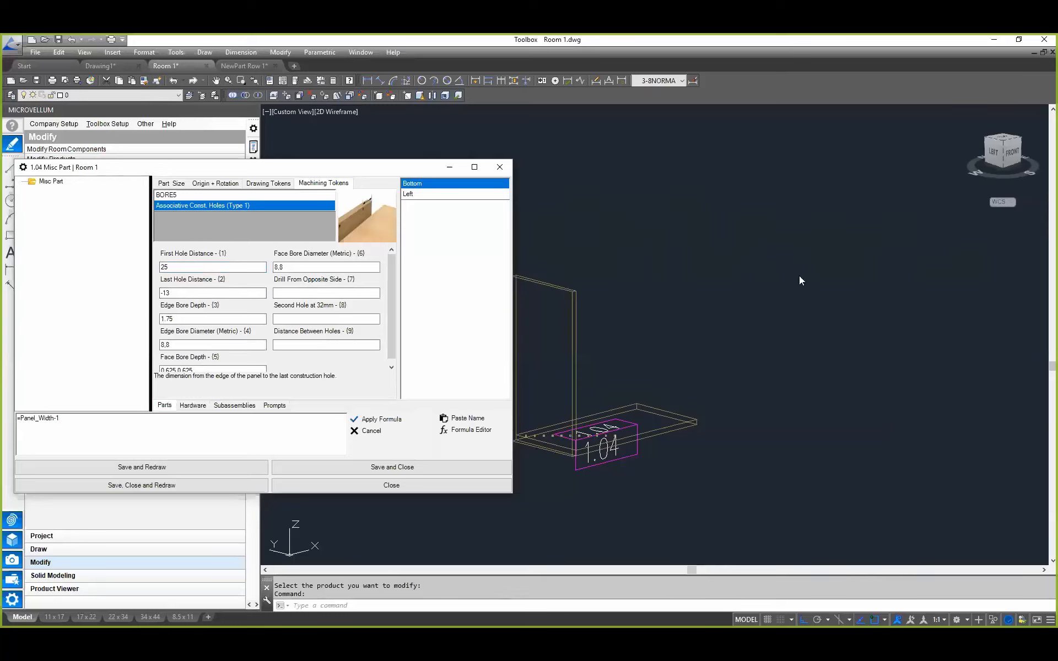
left_click(372, 421)
left_click(173, 268)
double_click(22, 418)
type("1")
left_click(372, 421)
Step: Set the construction holes' edge bore diameter to 8, leaving the variable name list without choosing a name
left_click(197, 320)
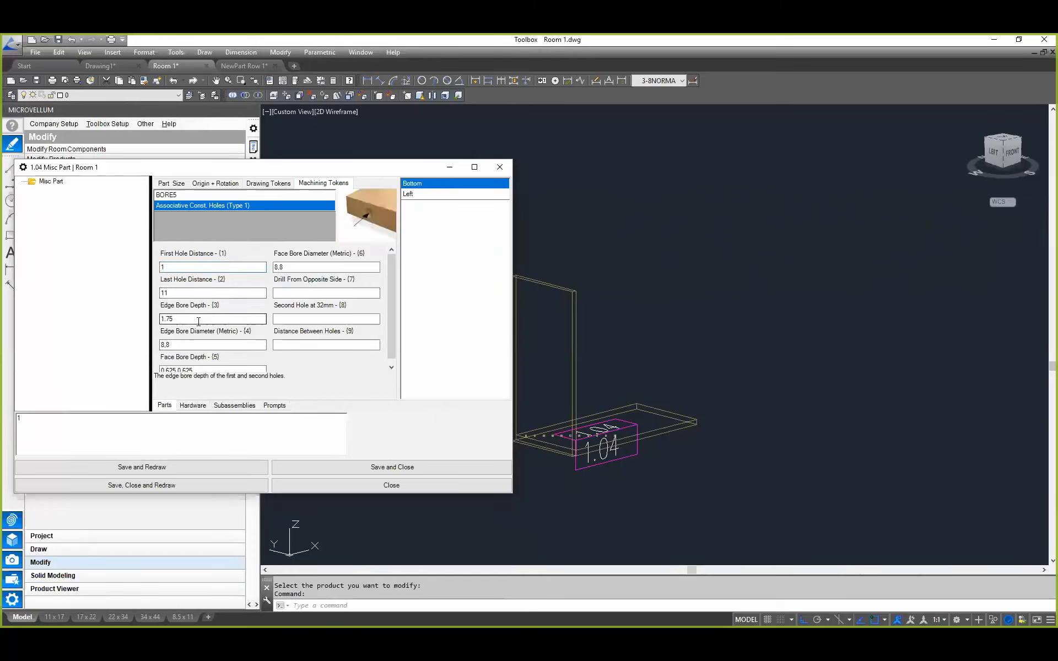
left_click(172, 345)
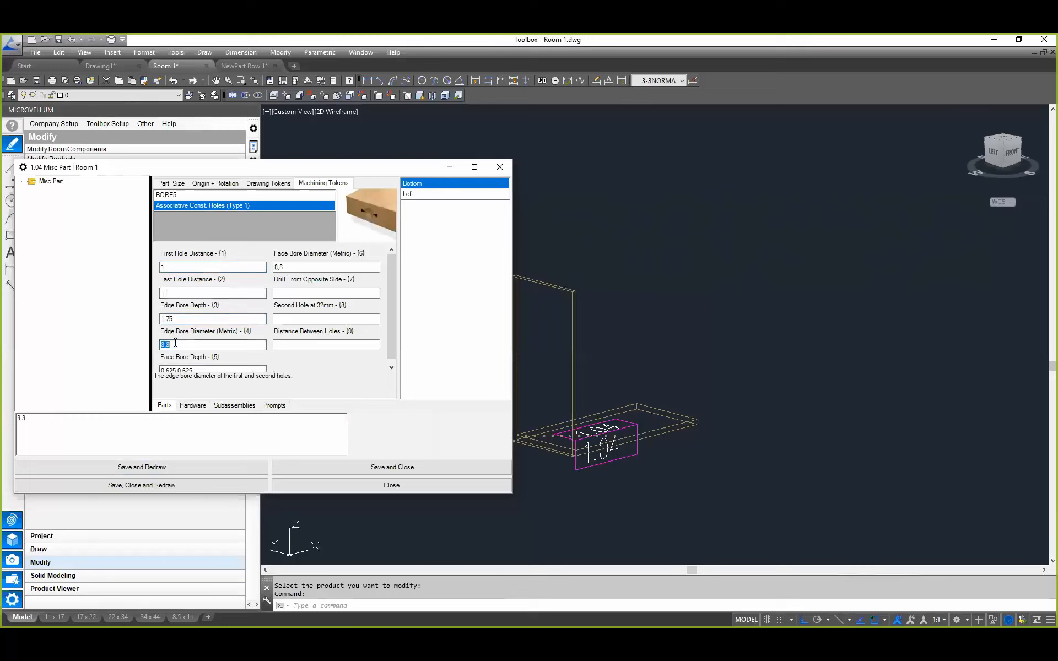
left_click(204, 418)
left_click(470, 414)
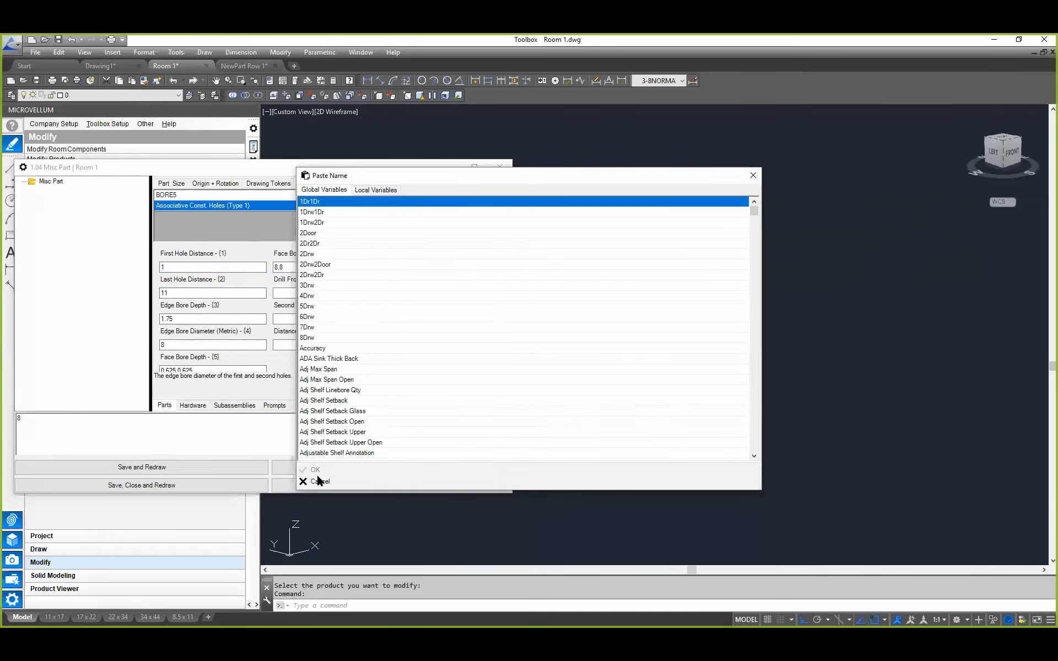
left_click(319, 481)
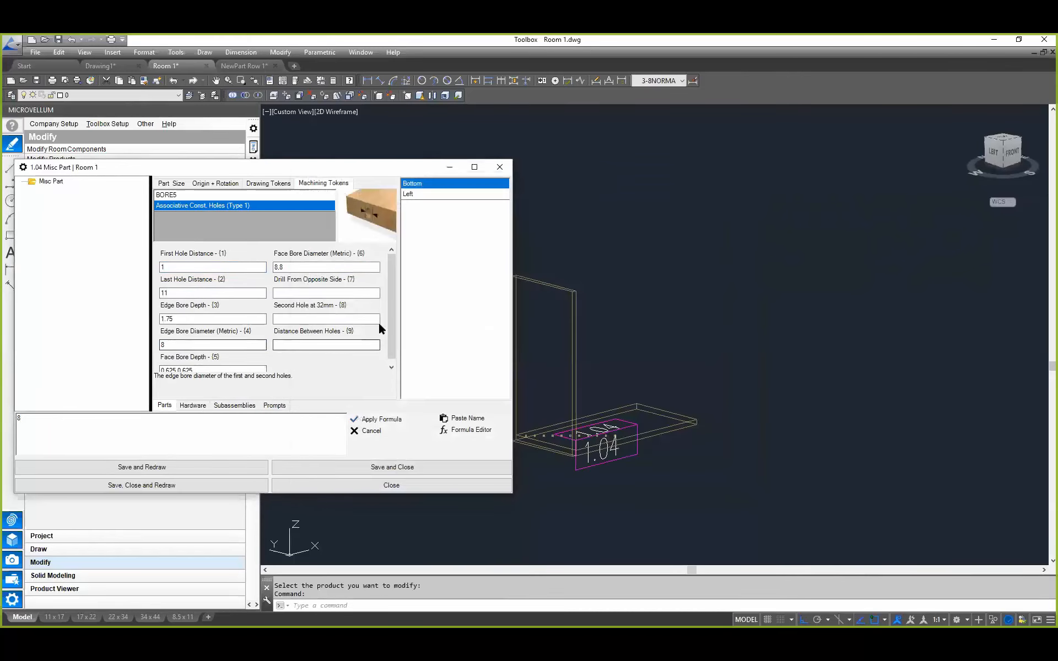
Step: Set the construction holes' face bore depth to 0.5 and face bore diameter to 8
left_click(193, 369)
left_click_drag(62, 423, 2, 400)
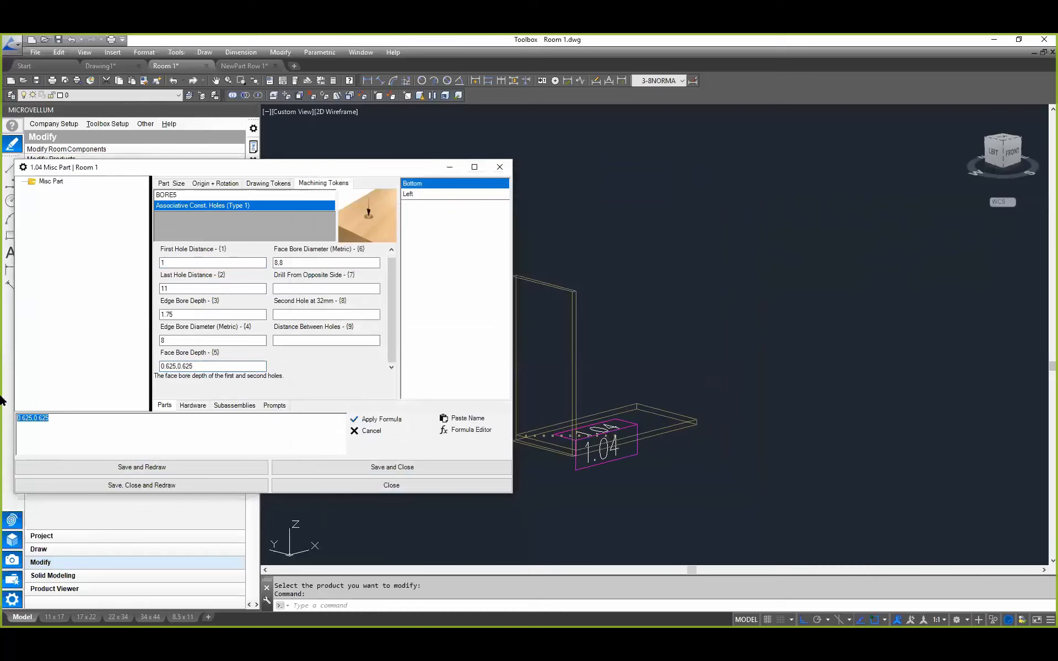
key("BackSpace")
type(".5")
left_click(381, 420)
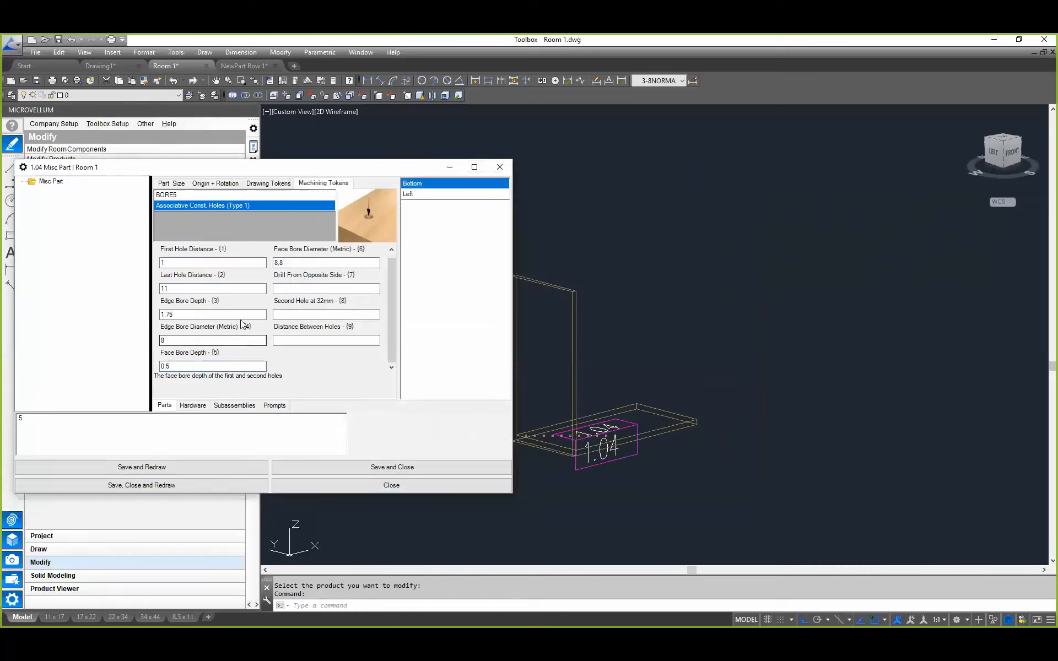
left_click(310, 263)
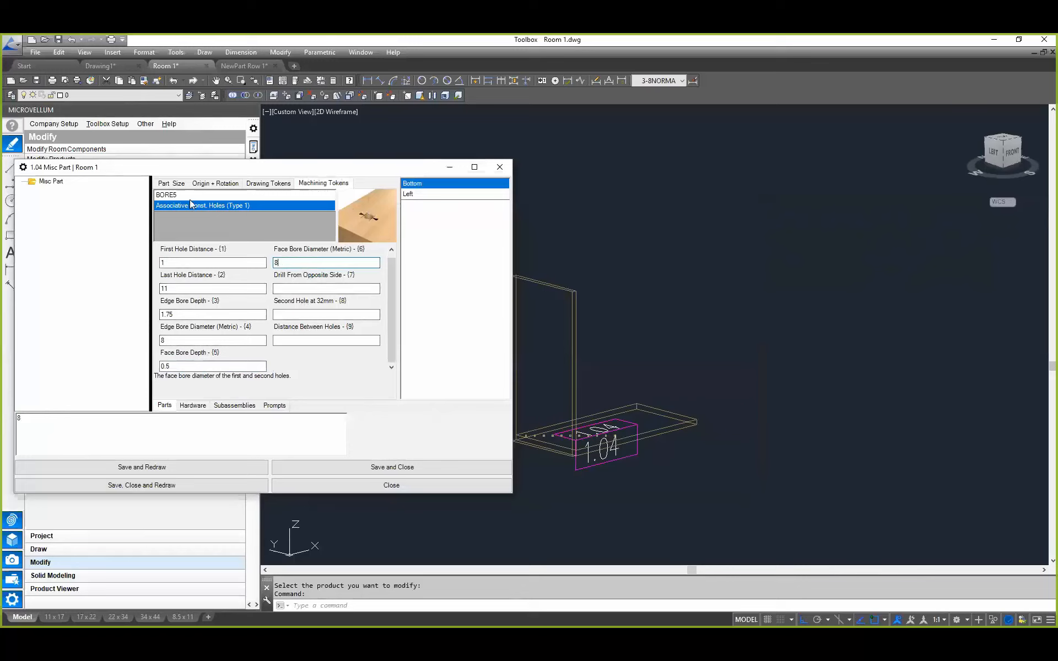
left_click(174, 195)
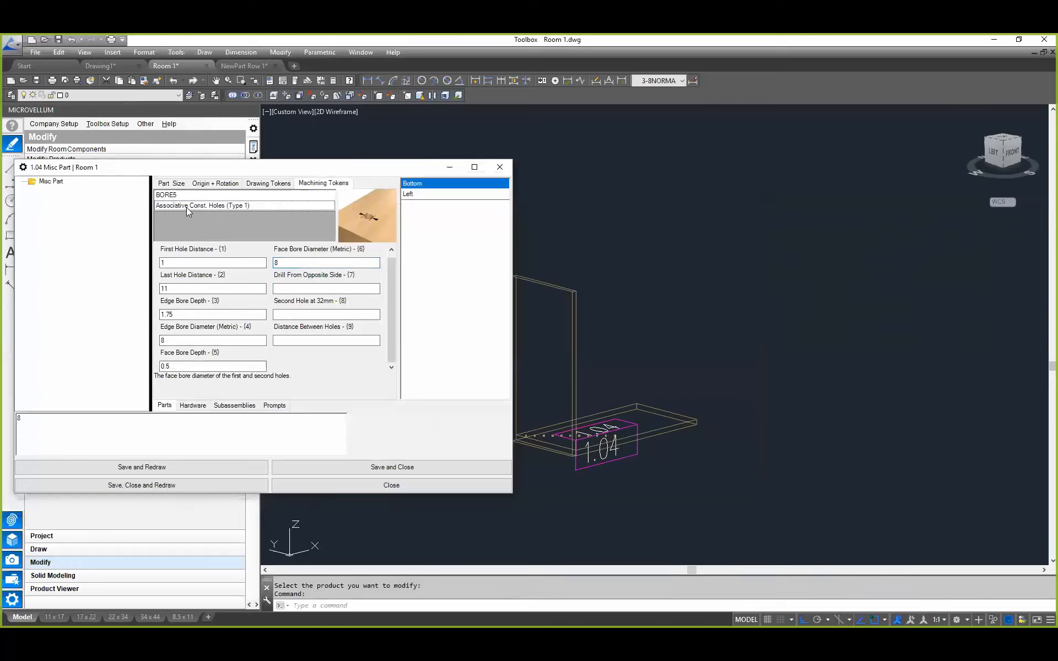
Step: Try to select the edge for the Bottom part's Associative Const. Holes token in the drawing
right_click(186, 207)
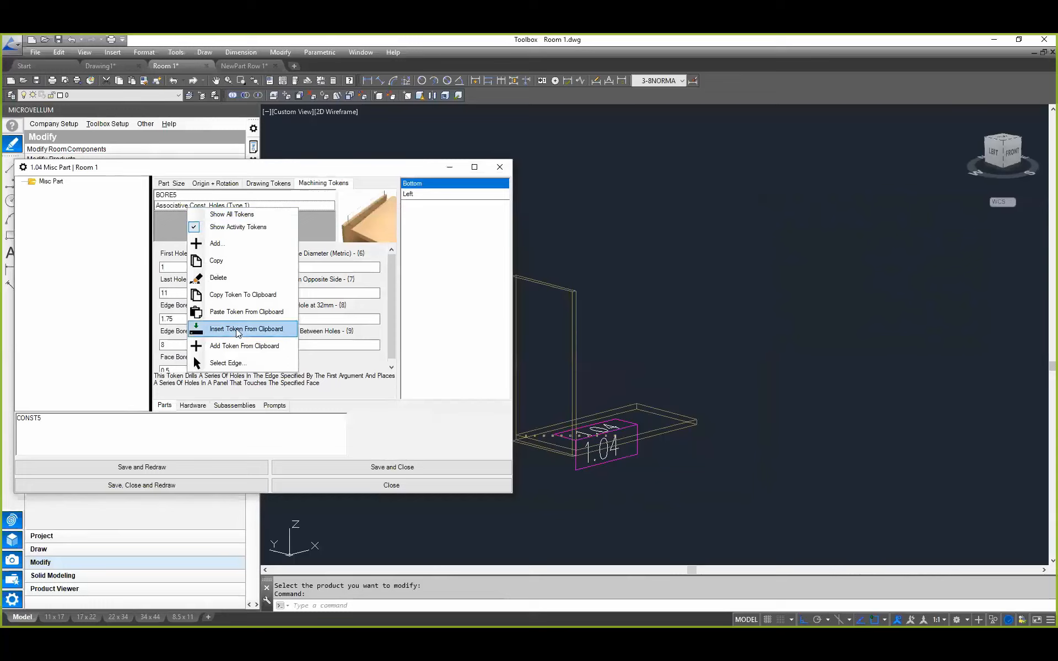
left_click(234, 362)
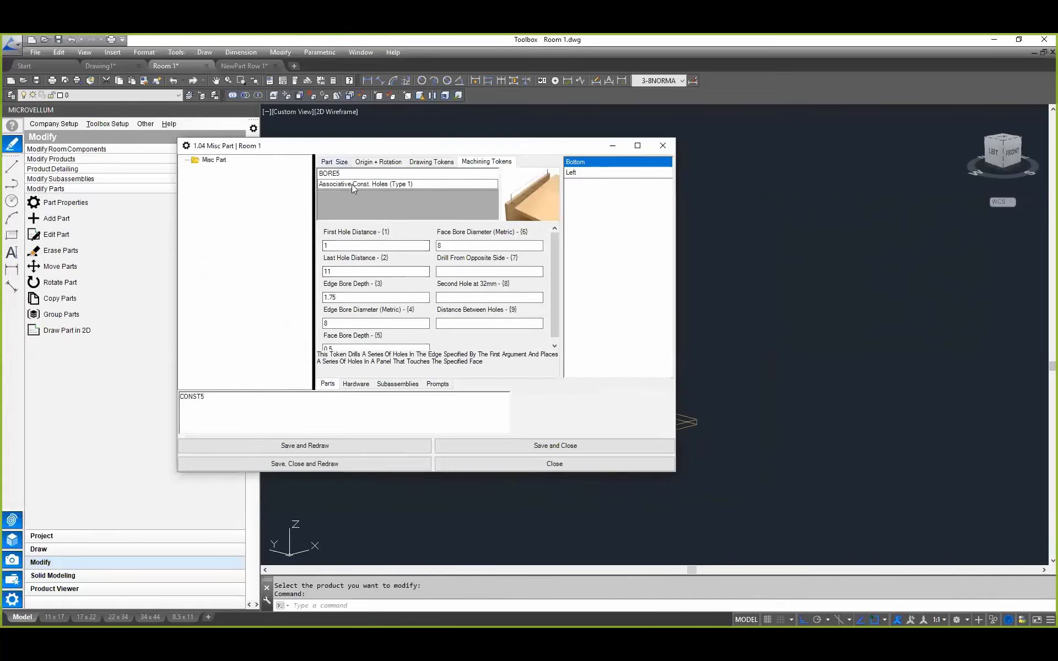
right_click(385, 181)
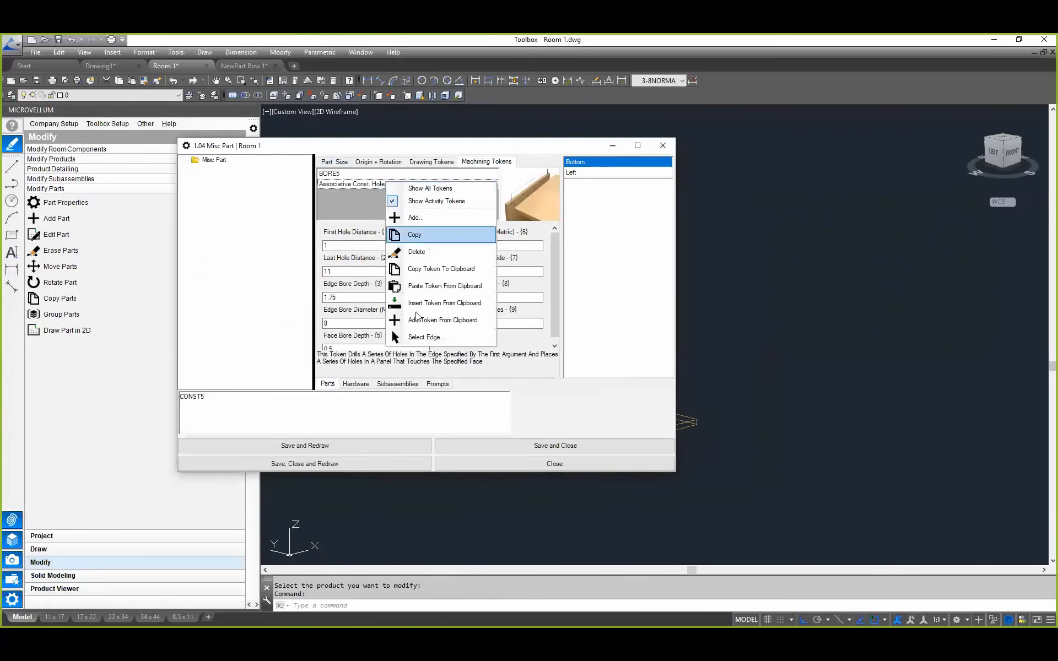
left_click(432, 340)
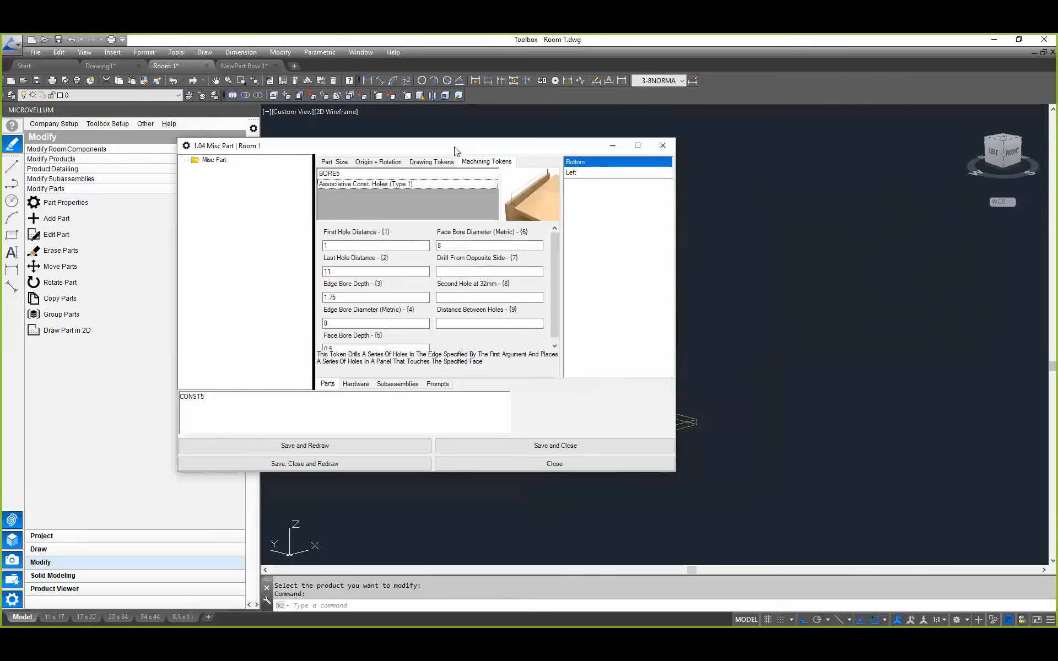
Step: Change the Bottom part's construction holes token to CONST3, then save the properties, close them and redraw the product
left_click_drag(456, 151, 316, 159)
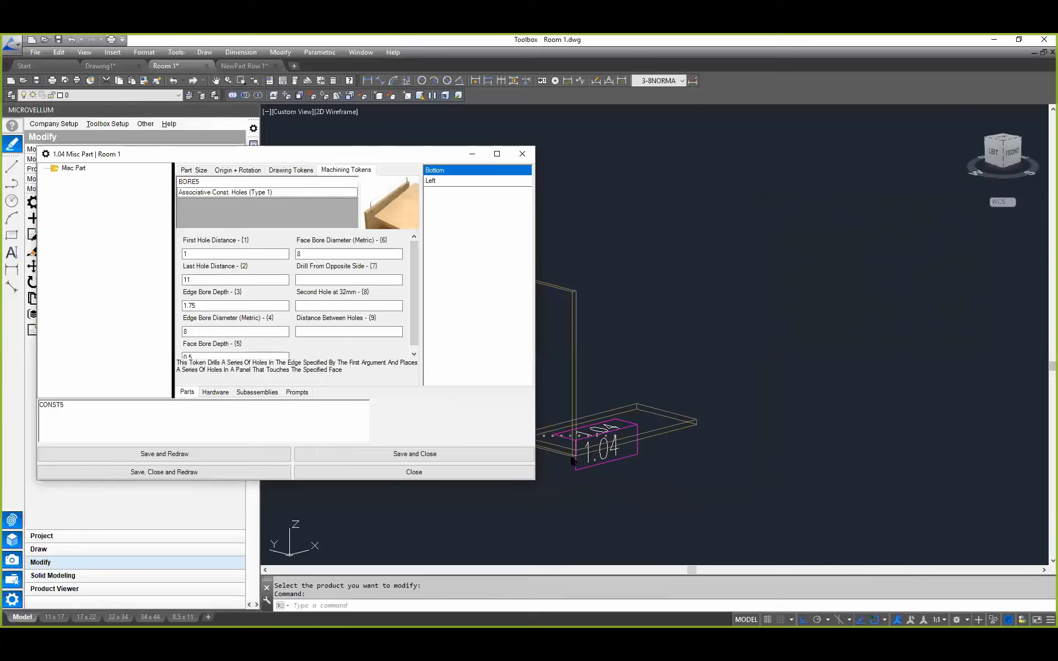
left_click(99, 405)
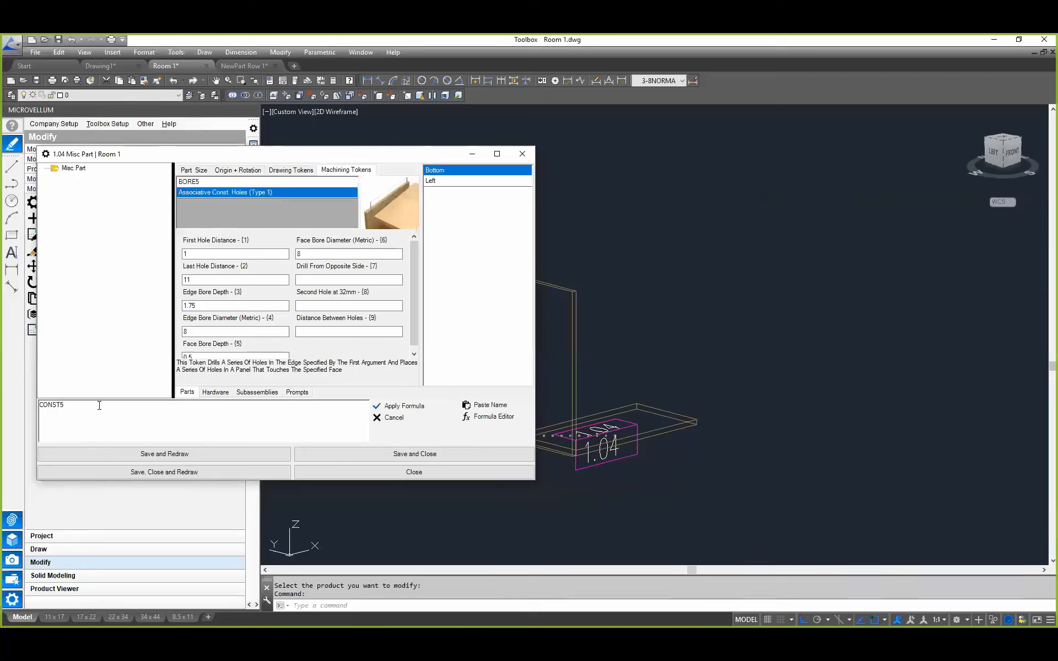
left_click(402, 408)
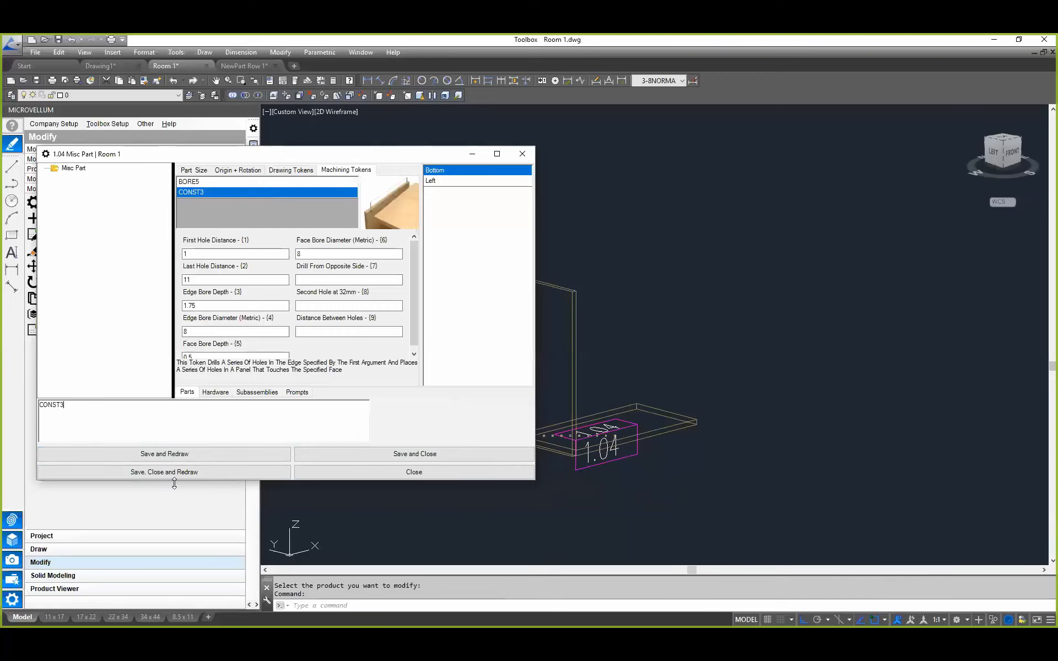
left_click(154, 473)
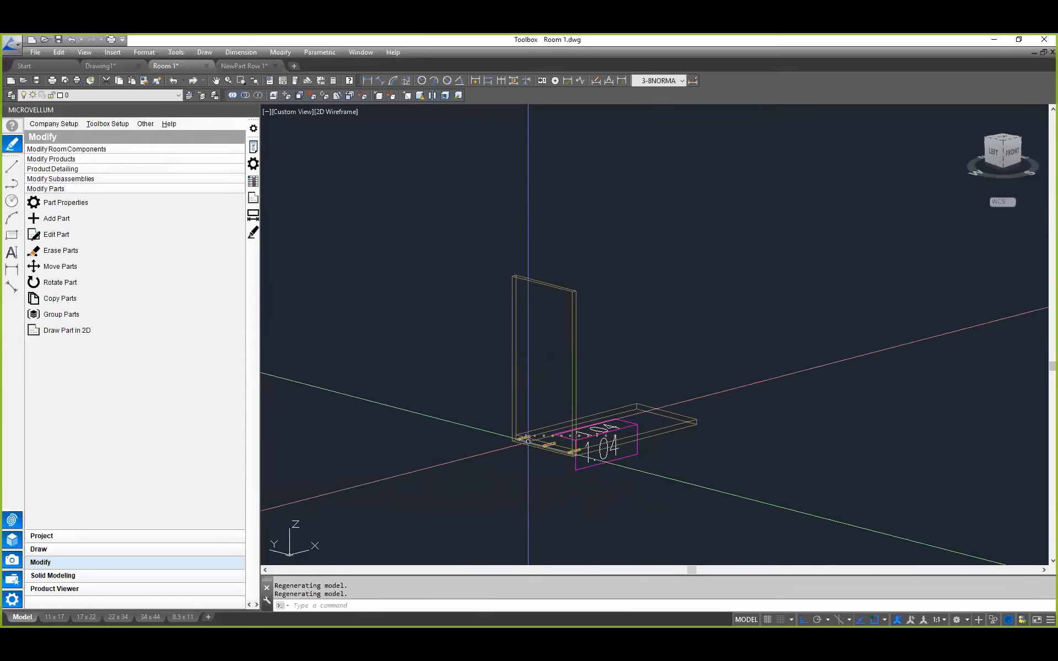
Step: Move the Bottom part of product 1.04 straight up by 3
scroll(518, 433, "up", 4)
scroll(624, 440, "down", 2)
middle_click_drag(625, 442, 569, 430)
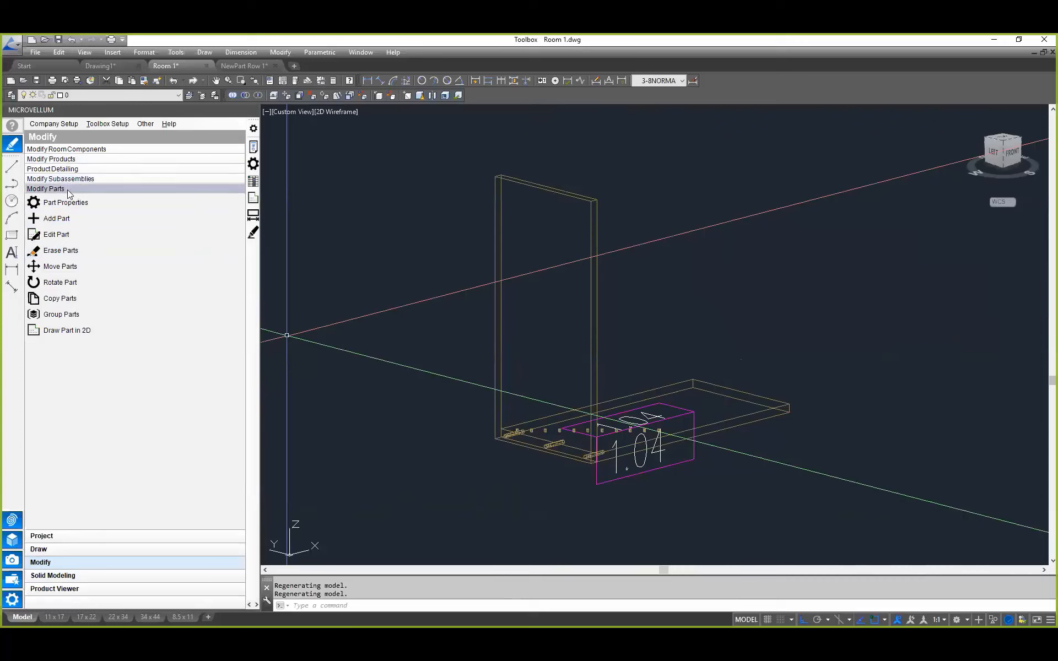
left_click(71, 273)
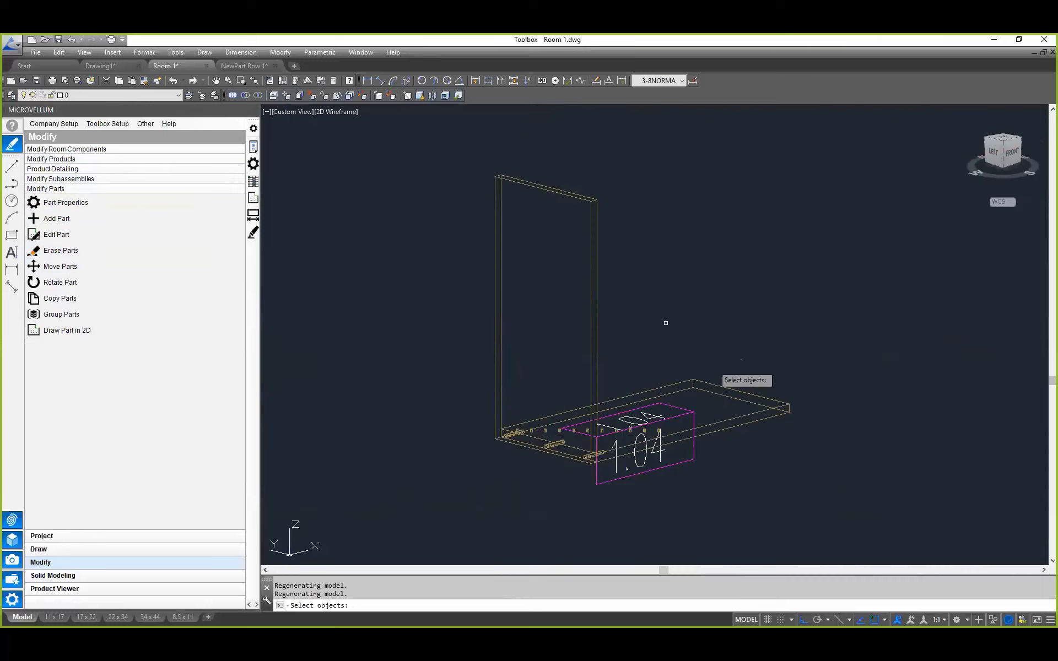
left_click(683, 379)
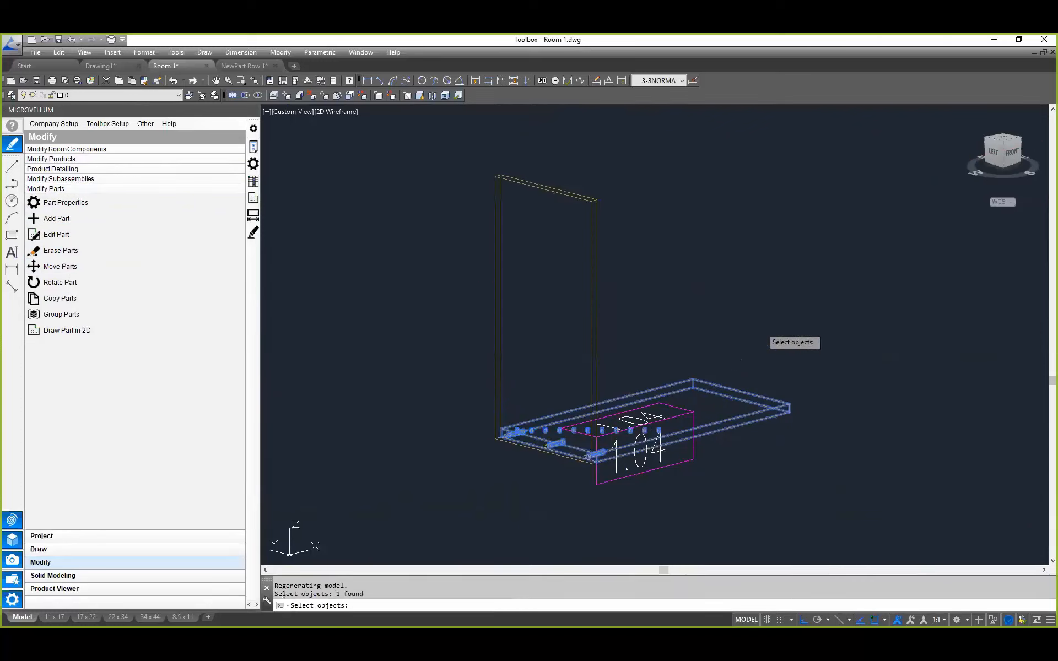
key("Return")
left_click(799, 346)
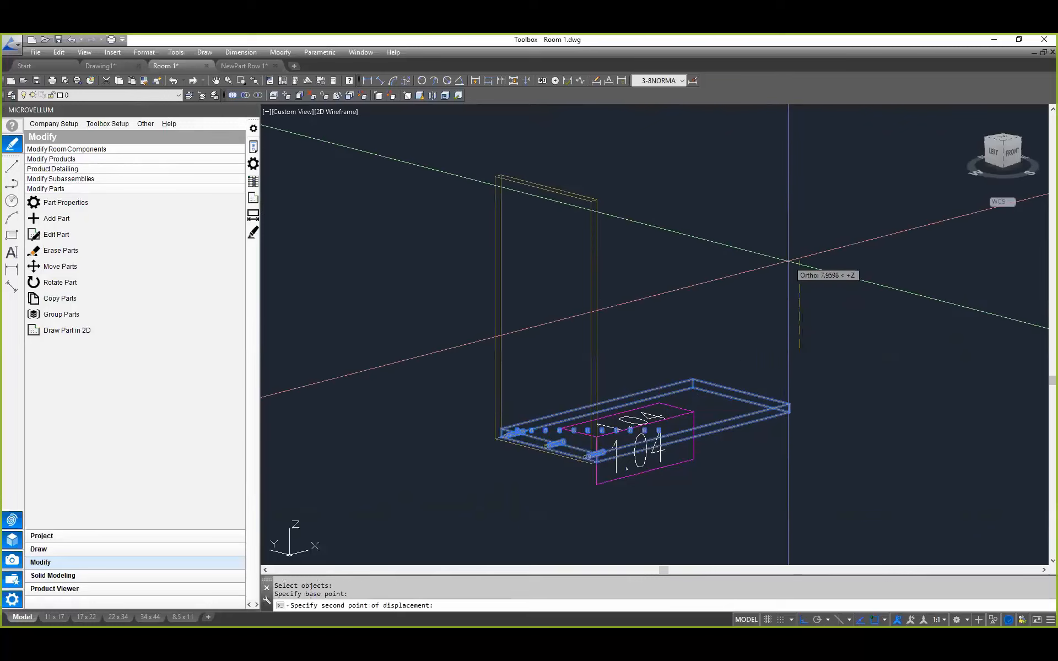
type("1")
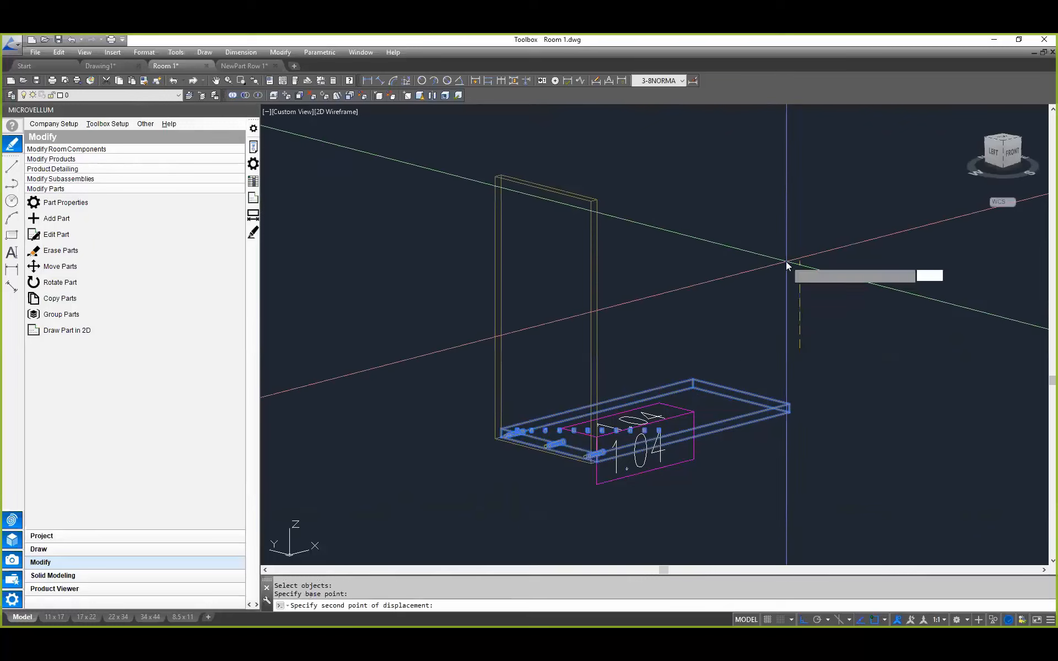
type("3")
key("Return")
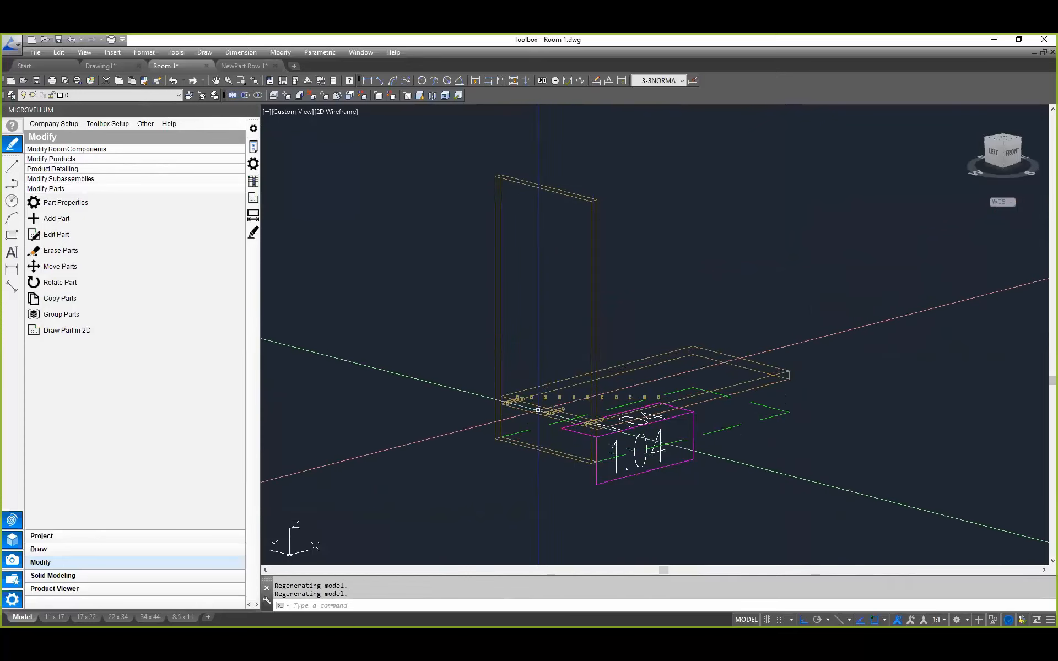
Step: Open product 1.04's design data, examine the Bottom part's machining tokens and their parameters, and close the data without changes
scroll(563, 408, "up", 5)
scroll(459, 506, "down", 5)
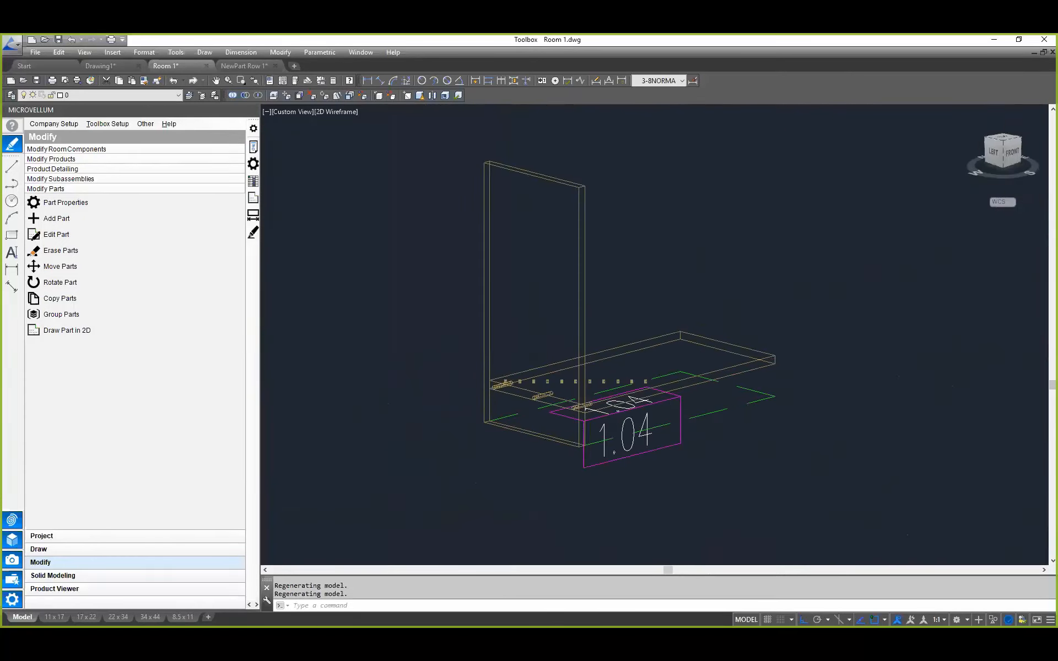
scroll(542, 392, "up", 2)
scroll(542, 392, "down", 2)
middle_click_drag(546, 401, 529, 400)
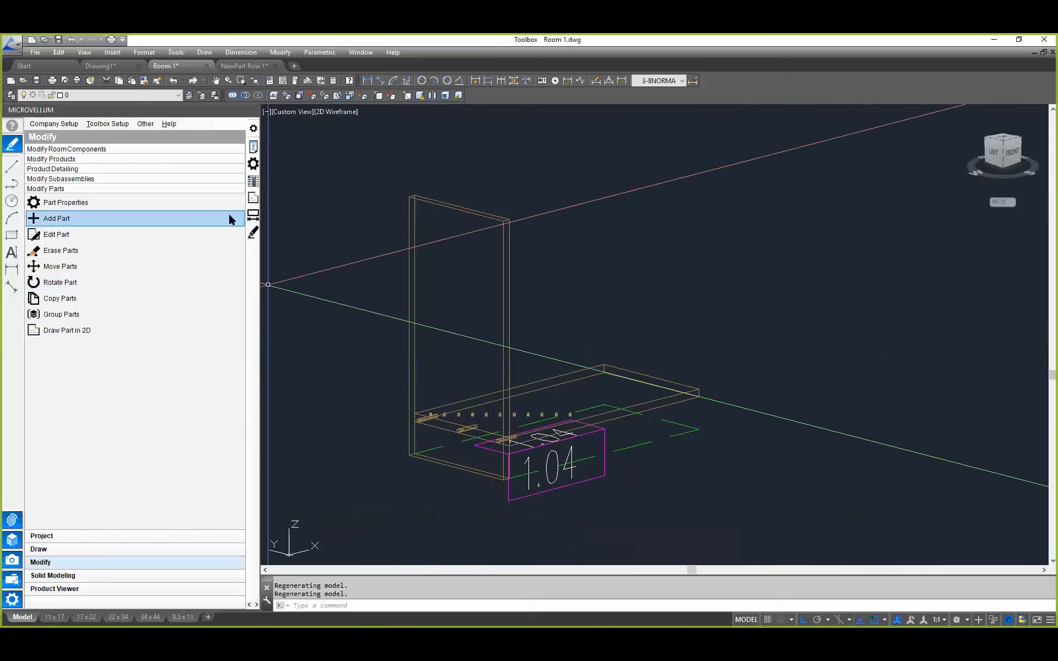
left_click(255, 181)
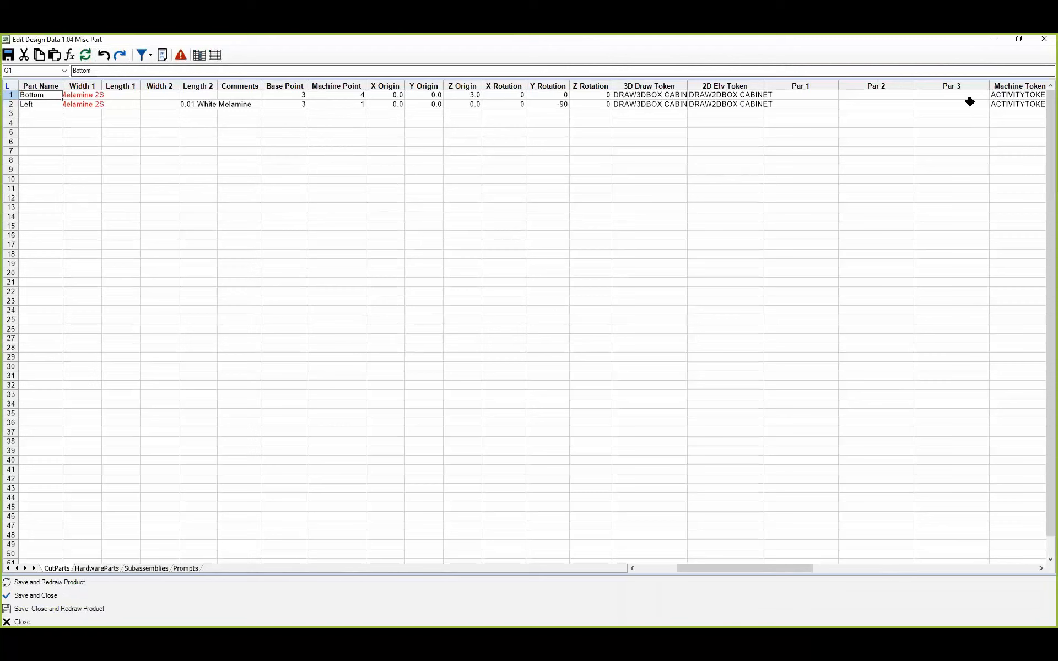
left_click(1037, 96)
key("Right")
key("Right")
key("Right")
key("Right")
key("Right")
key("Right")
key("Right")
key("Right")
key("Right")
key("Right")
key("Right")
key("Right")
key("Right")
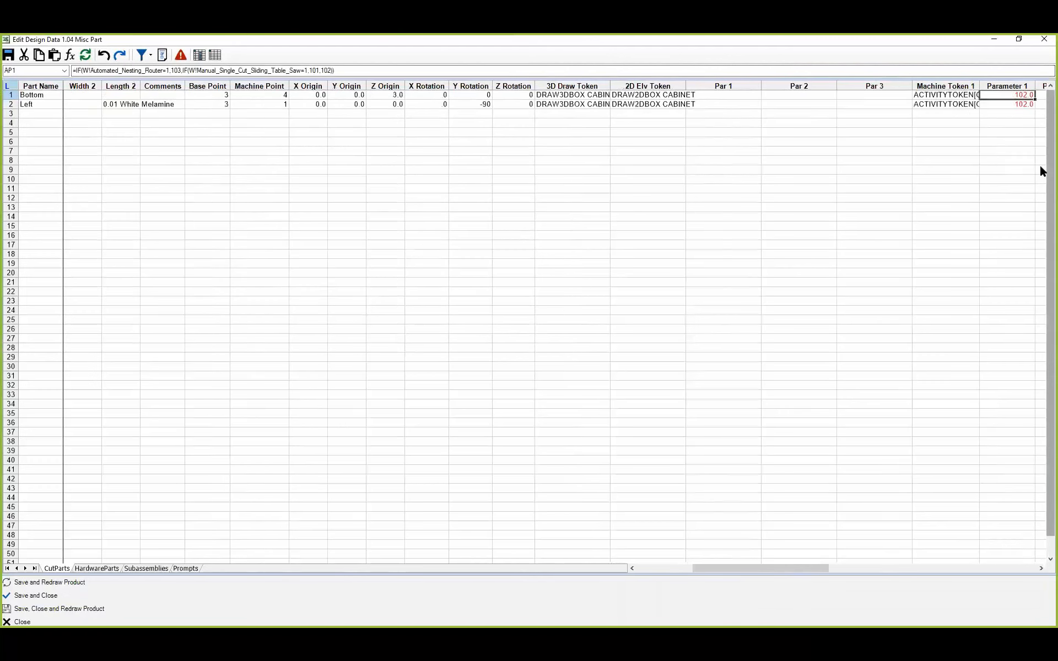
key("Right")
key("Right")
key("Right")
key("Right")
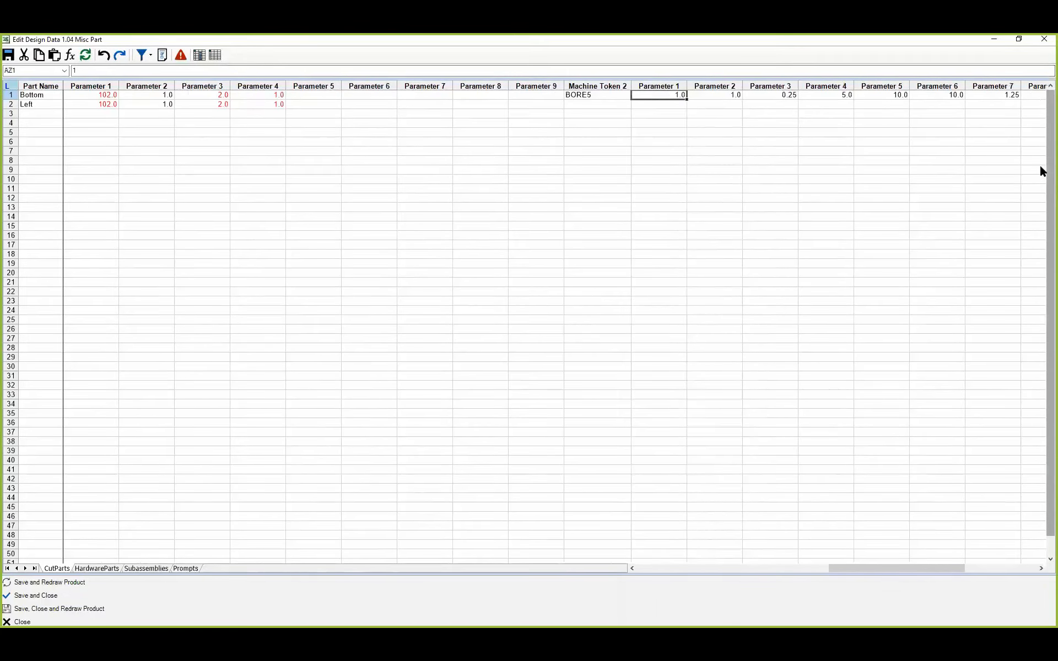
key("Right")
key("Right")
key("Right")
key("Right")
key("Right")
key("Right")
key("Right")
key("Right")
key("Right")
key("Right")
key("Right")
key("Right")
key("Left")
key("Left")
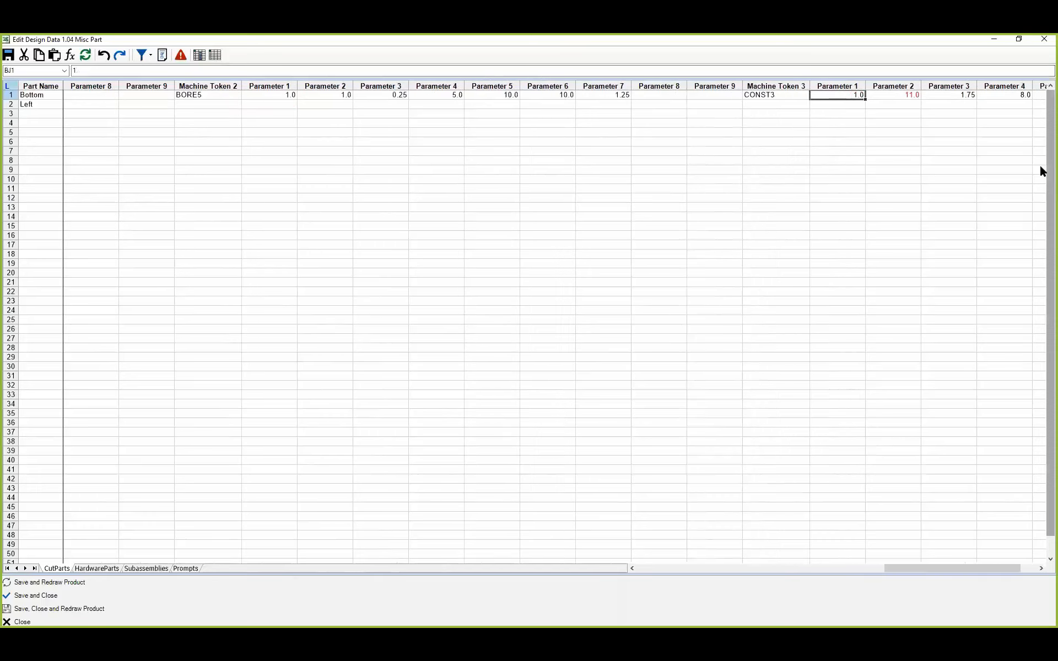
key("Right")
key("Right")
key("Right")
key("Right")
key("Right")
key("Right")
key("Right")
key("Right")
key("Right")
key("Right")
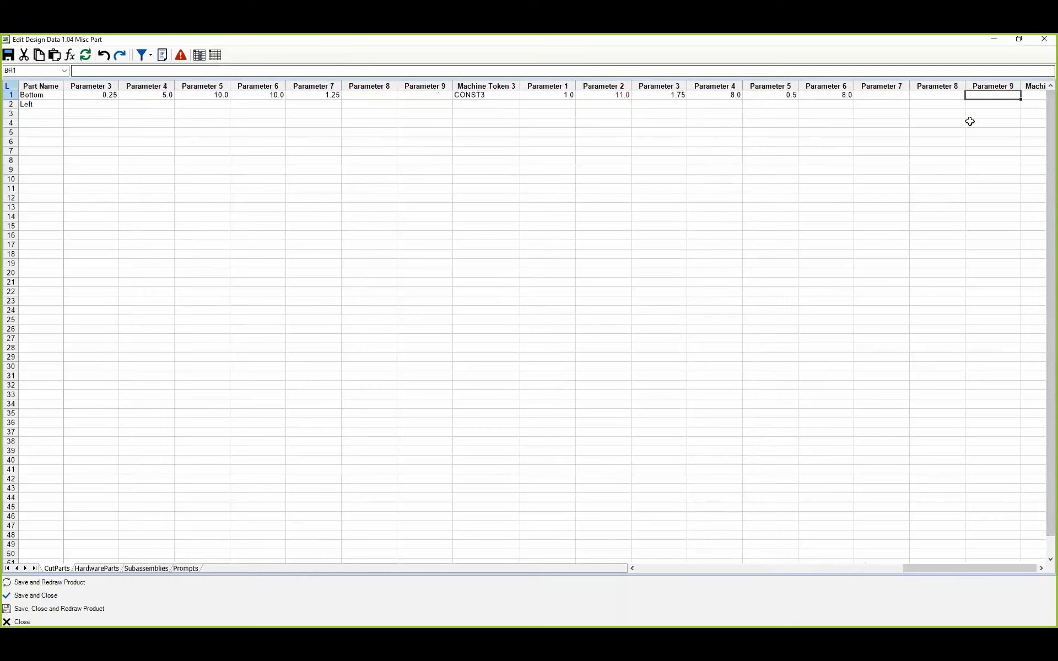
left_click(1044, 39)
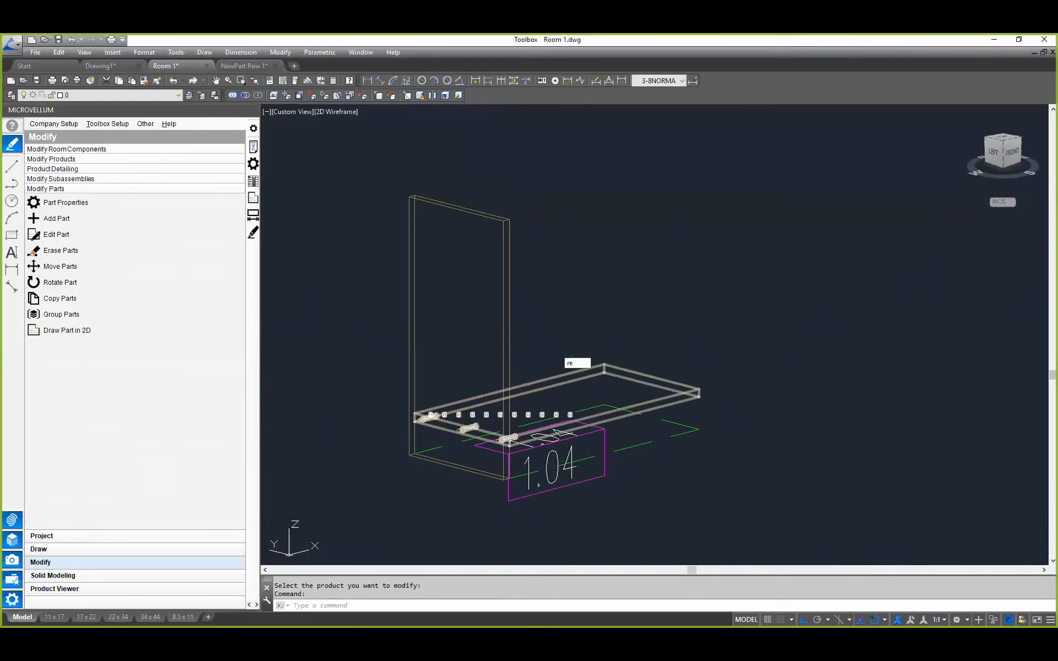
key("Escape")
key("Escape")
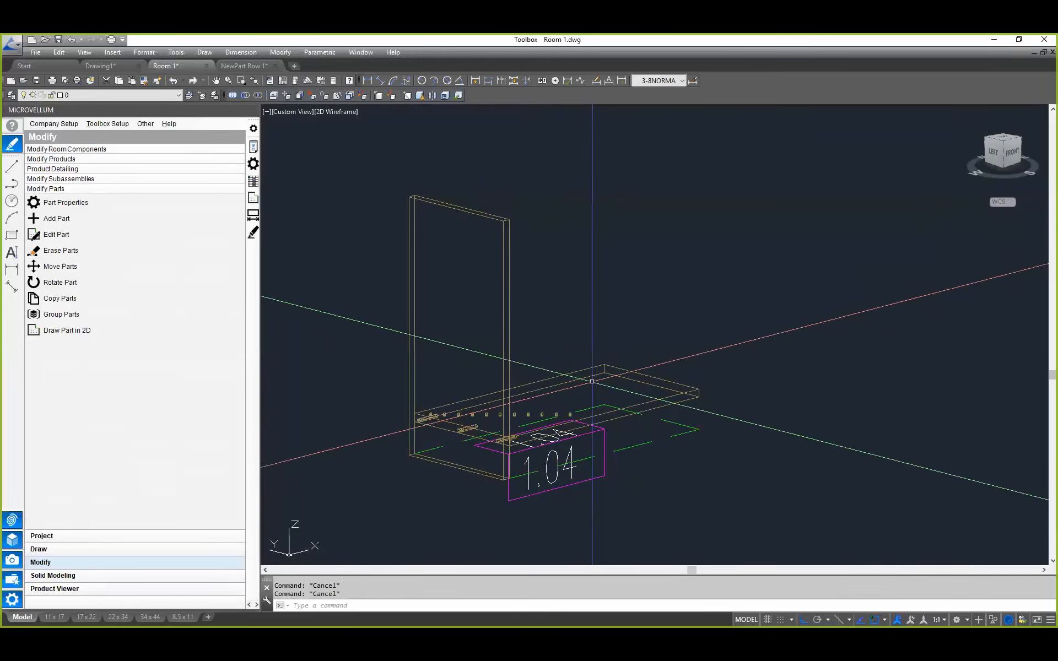
Step: Open the single panel of product 1.05 as a 2D part drawing
scroll(618, 370, "down", 4)
scroll(804, 286, "up", 2)
scroll(683, 305, "down", 4)
scroll(532, 376, "up", 4)
scroll(728, 386, "down", 3)
middle_click_drag(728, 386, 559, 403)
scroll(609, 404, "up", 6)
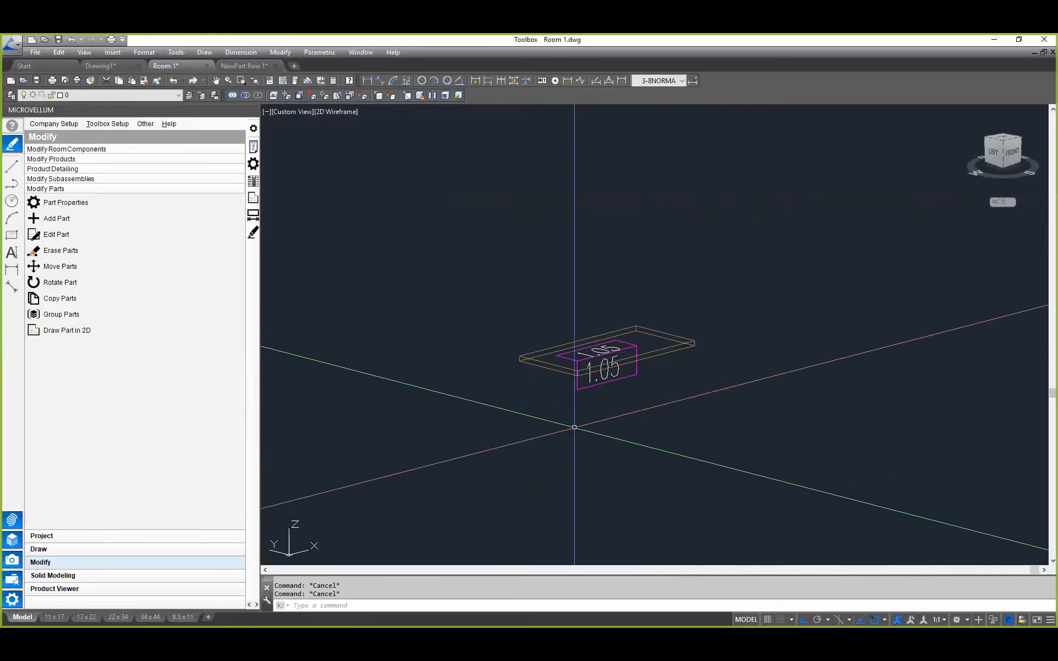
middle_click_drag(659, 336, 659, 394)
scroll(659, 395, "up", 4)
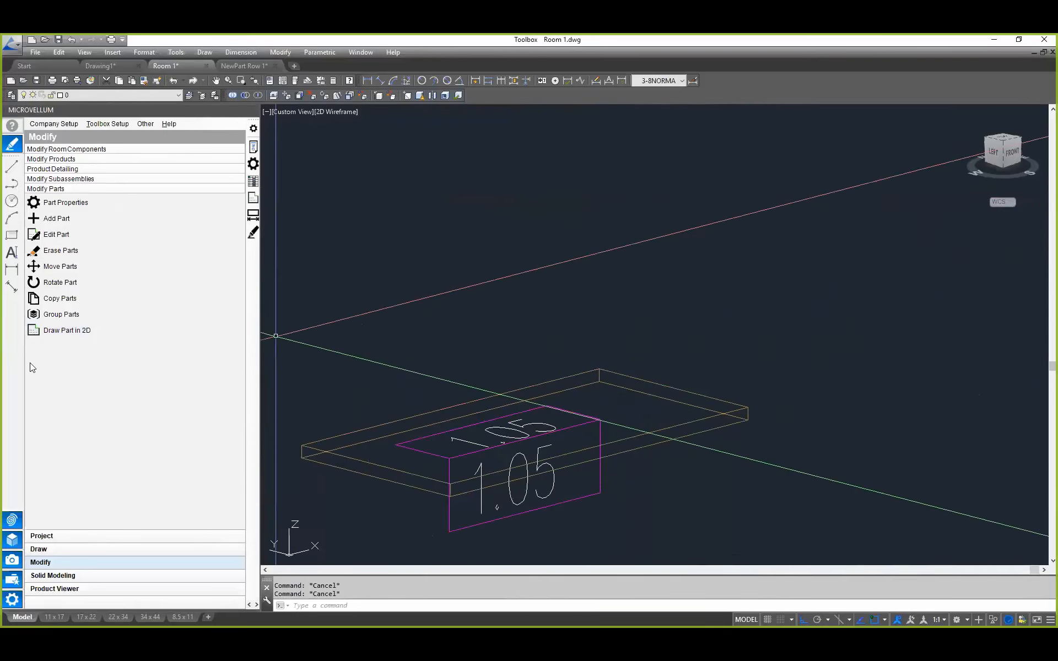
left_click(62, 332)
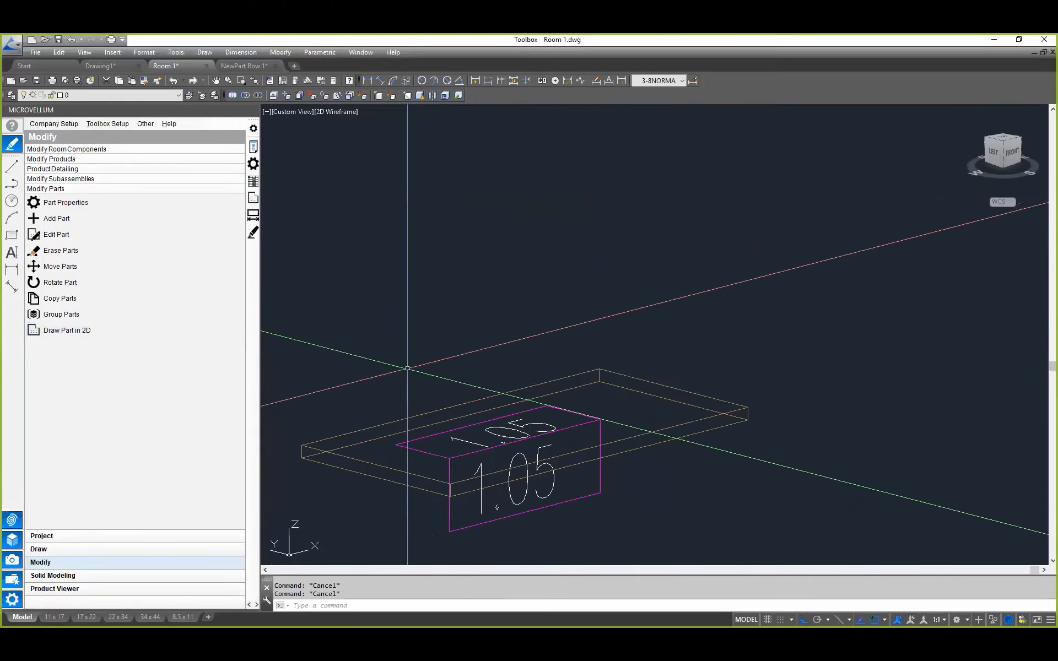
left_click(82, 332)
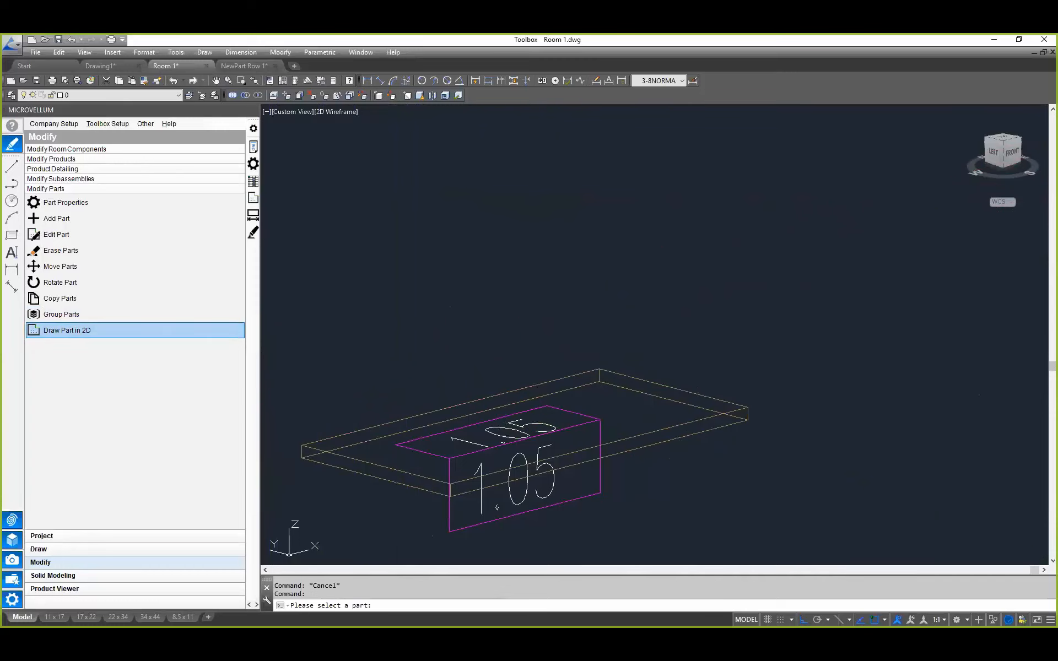
left_click(535, 383)
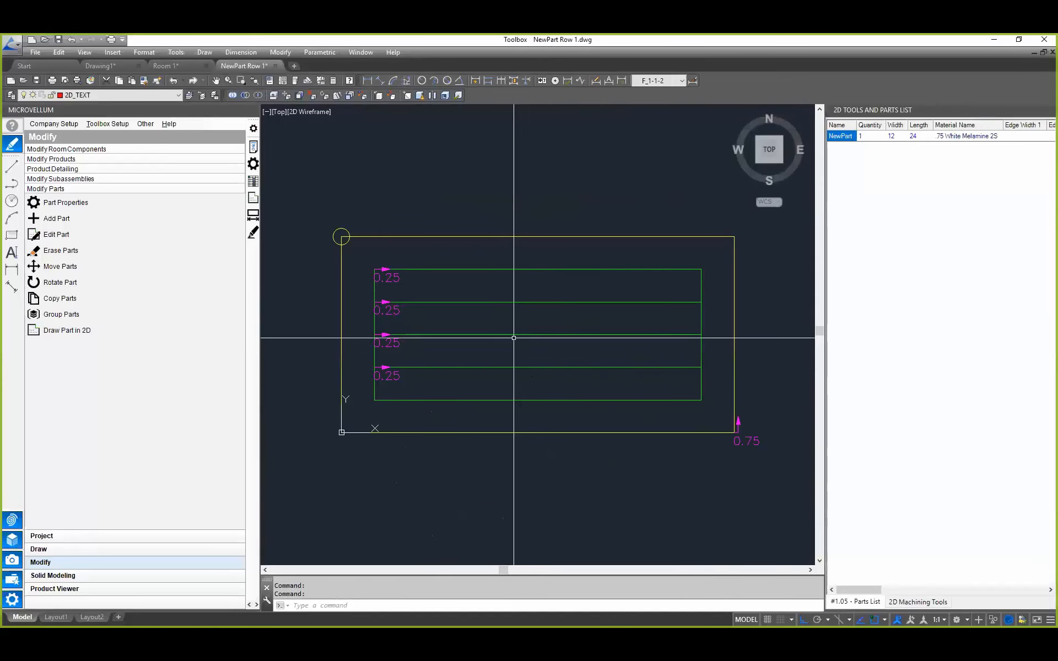
Step: Erase the green machining lines inside the part's outline
type("e")
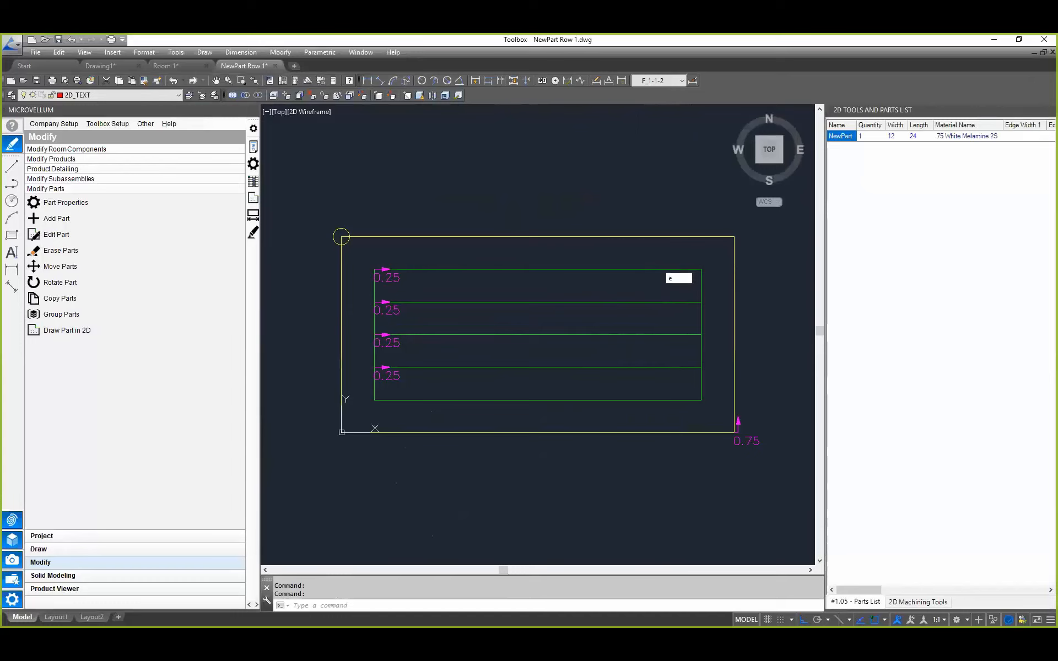
key("Return")
left_click(590, 243)
left_click(487, 375)
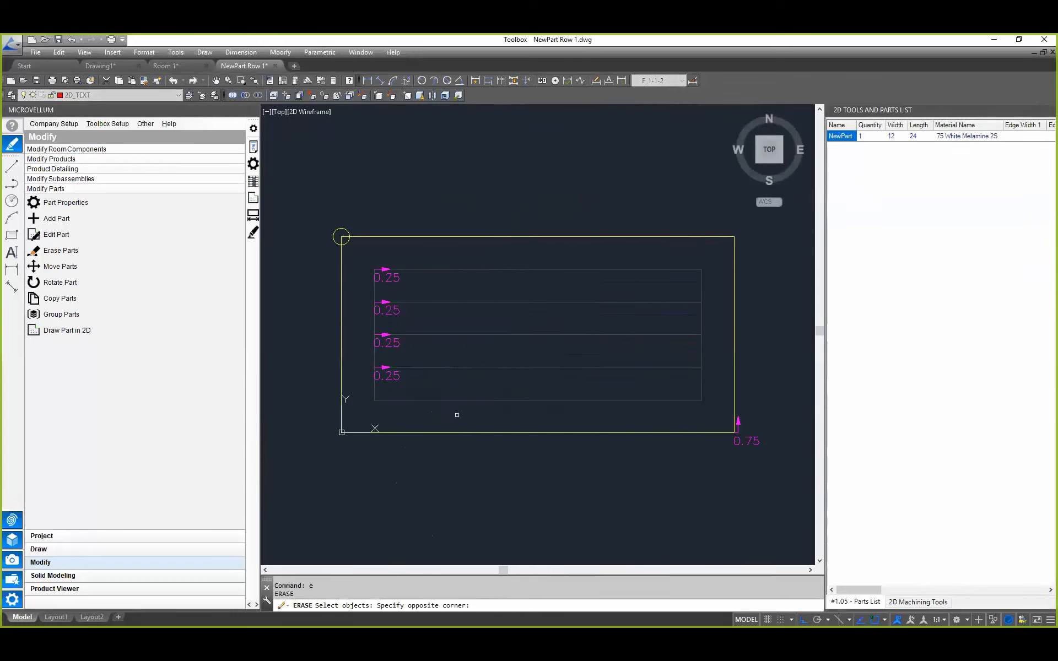
key("Escape")
key("Escape")
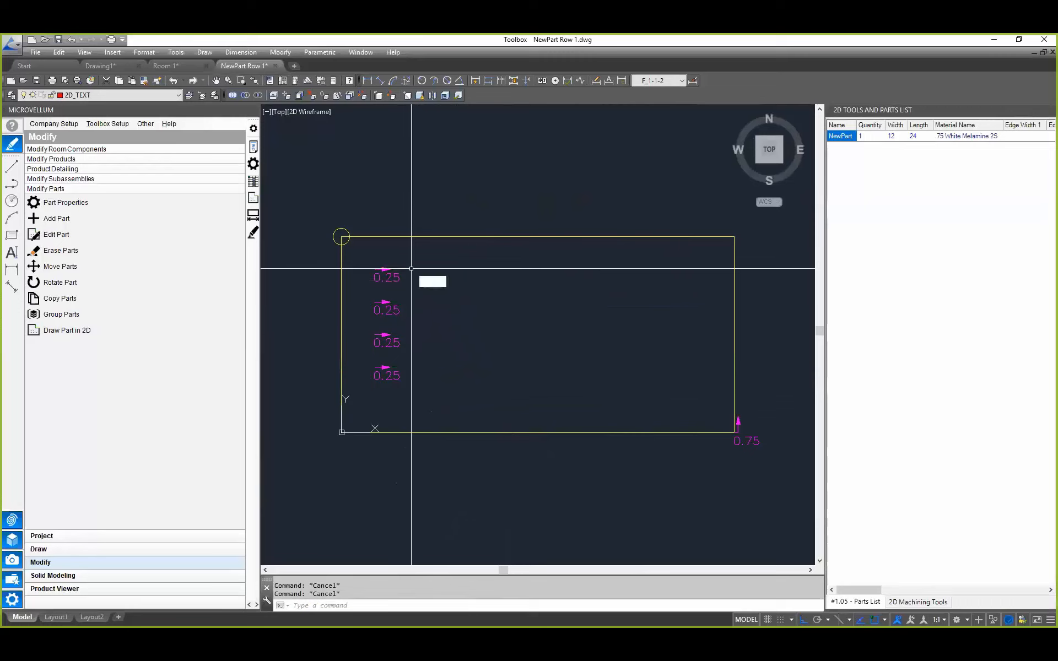
Step: Erase the four 0.25 depth labels and their direction arrows inside the part's outline
type("e")
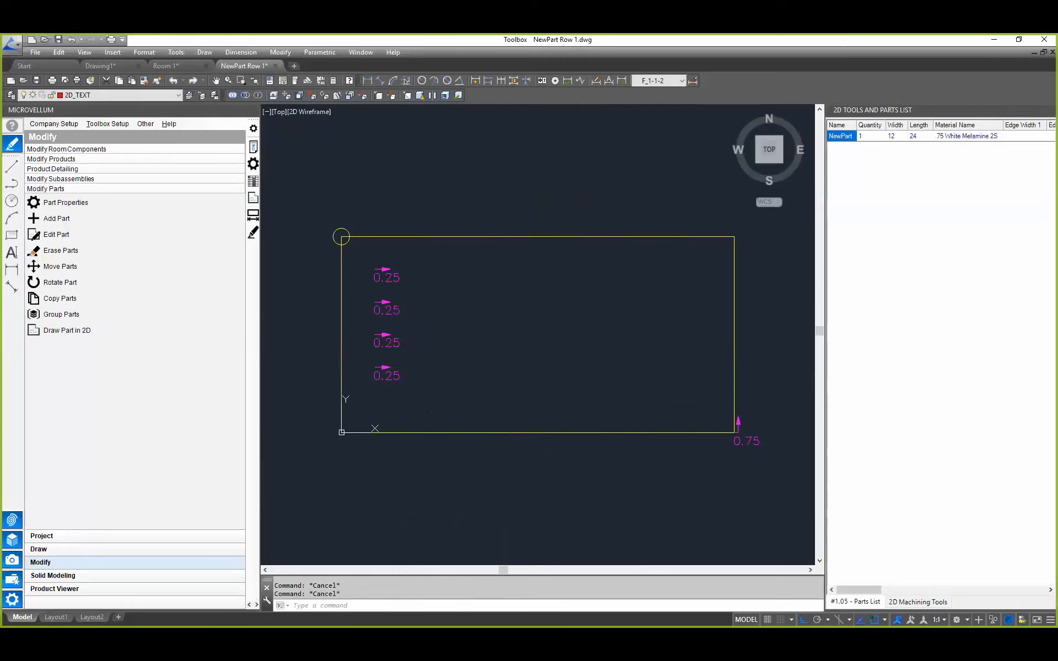
key("Return")
left_click(412, 259)
left_click(361, 429)
key("Return")
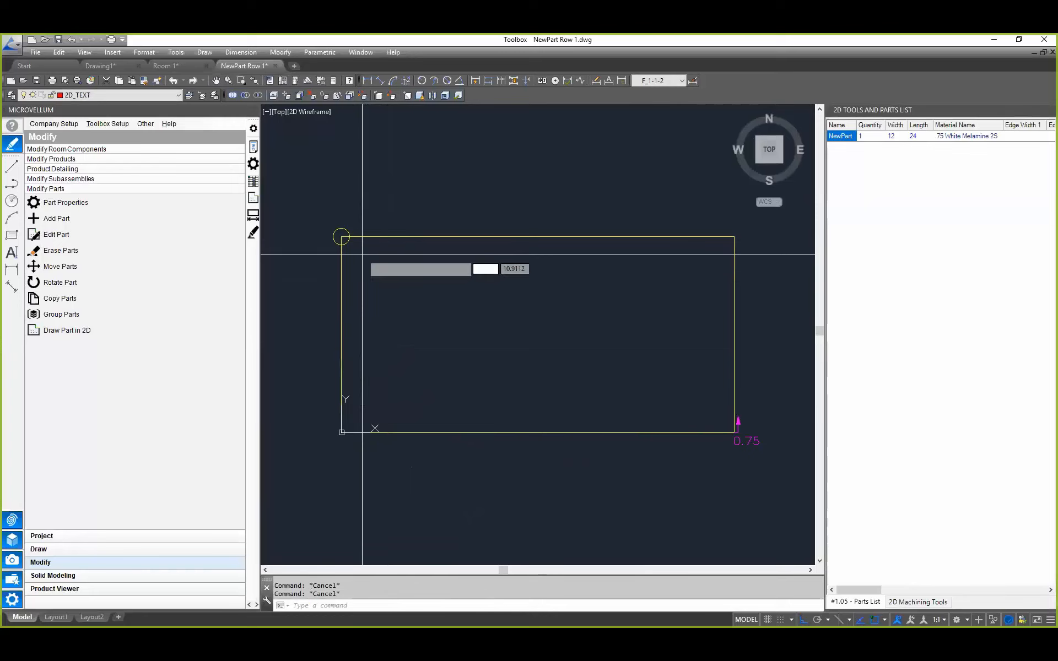
Step: Draw a rectangle over the part's outline from its upper-left corner to its lower-right corner
key("Return")
left_click(341, 237)
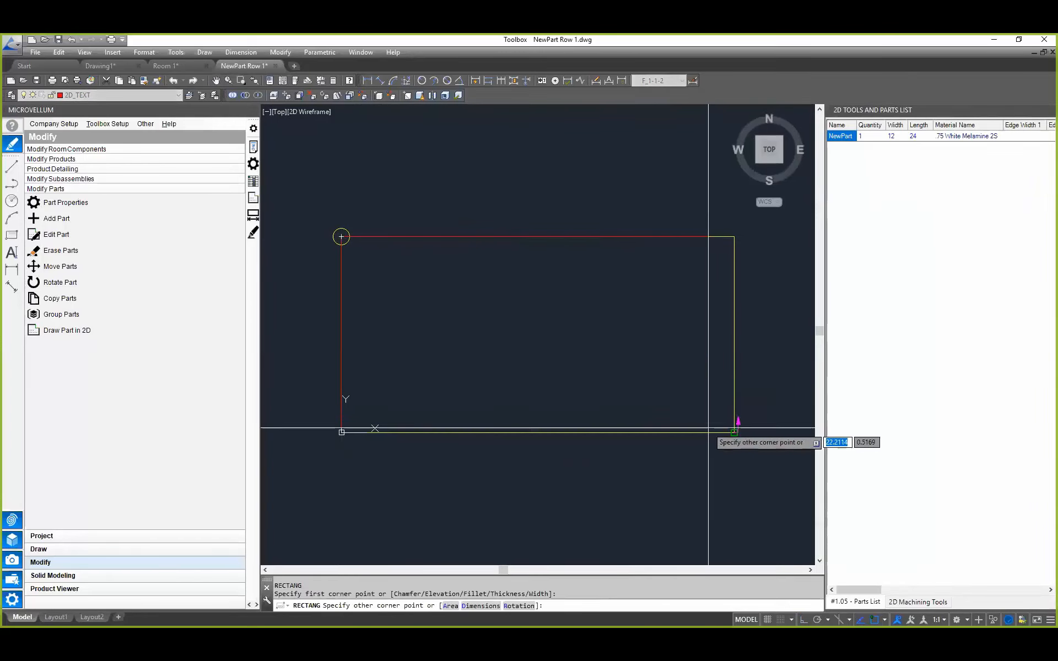
key("Escape")
key("Escape")
key("Escape")
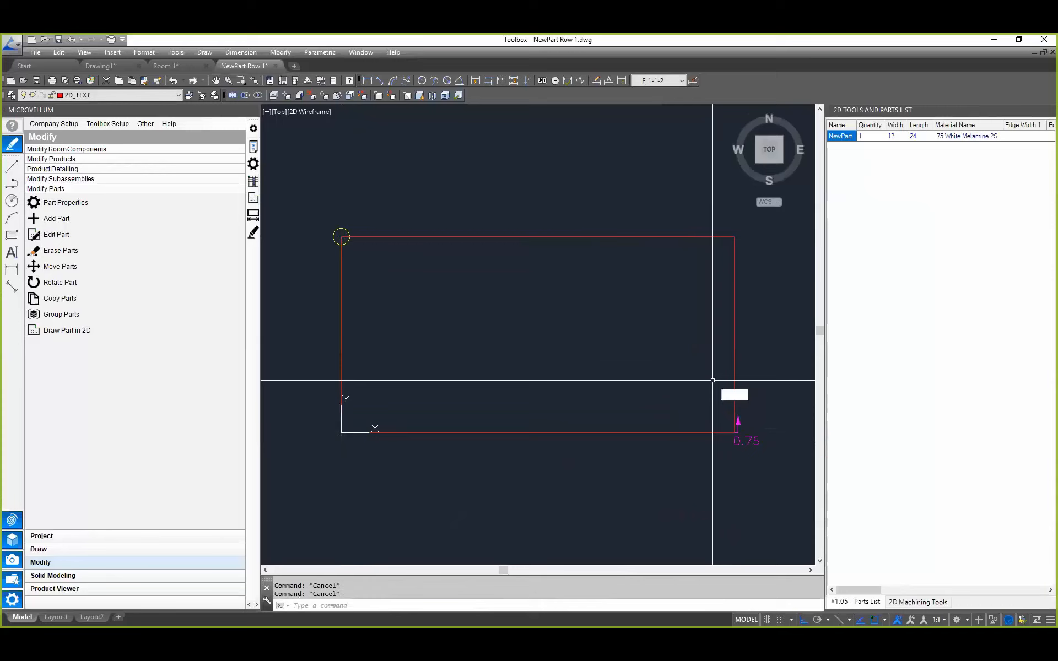
Step: Offset the rectangle 2 toward the inside of the part
type("o")
key("Return")
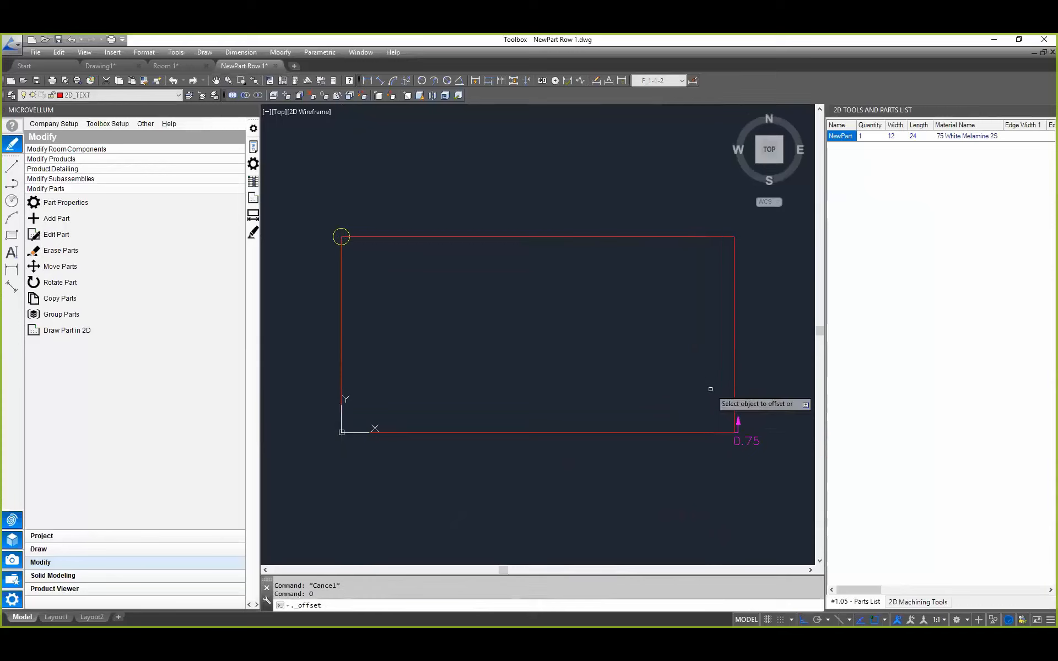
type("2")
key("Return")
left_click(734, 365)
left_click(701, 331)
key("Escape")
Step: Erase the outer red rectangle that lies on the part's outline
type("e")
key("Return")
left_click(733, 288)
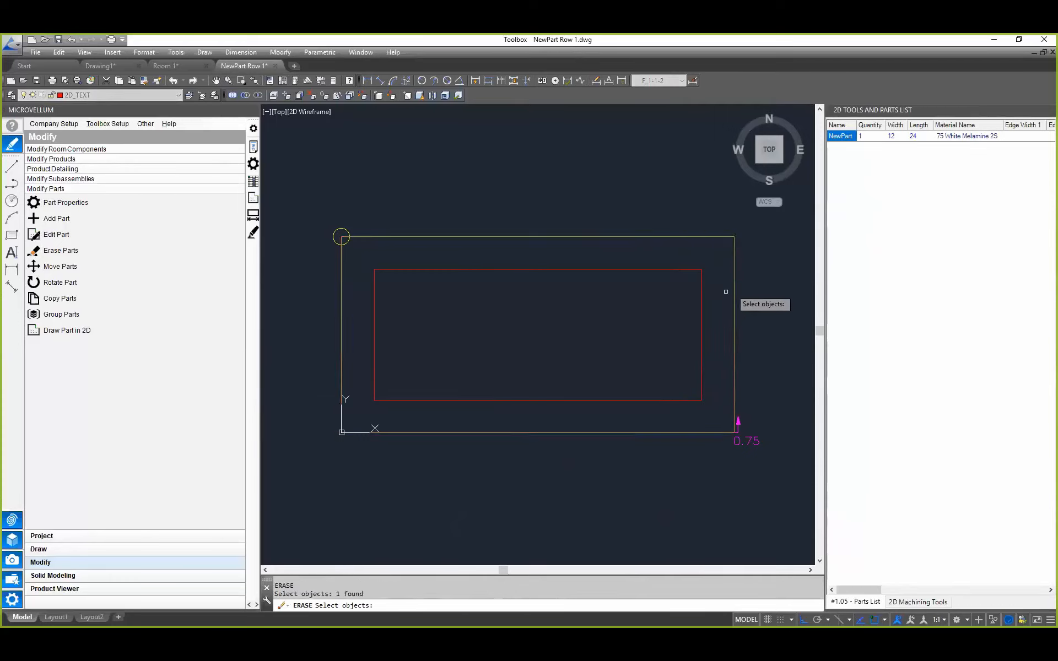
middle_click_drag(417, 294, 420, 315)
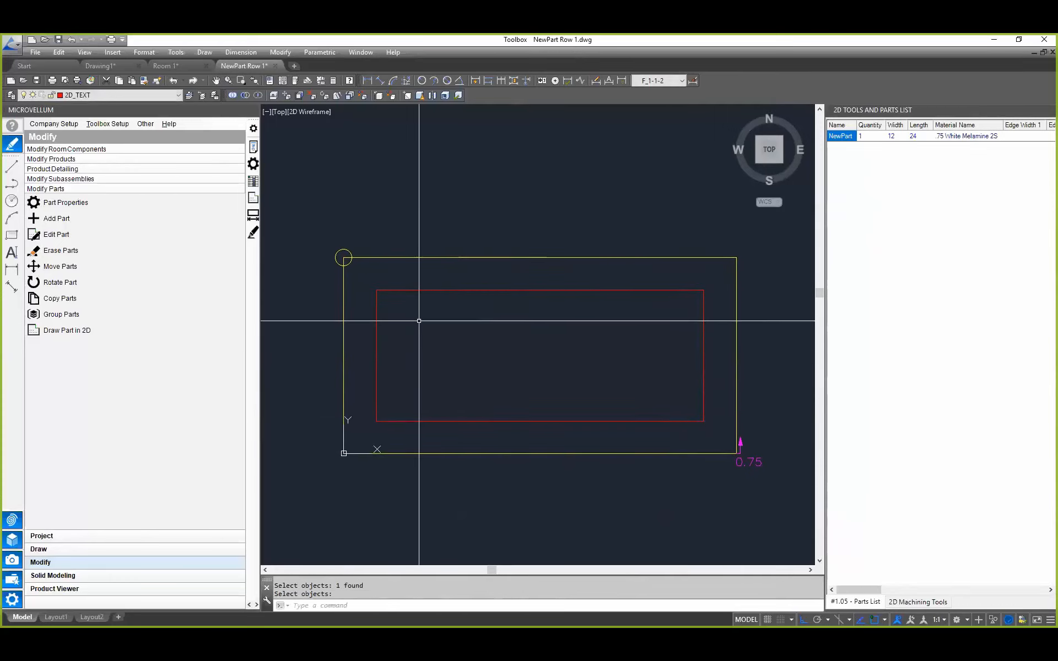
key("Escape")
Step: Draw a horizontal polyline across the inner rectangle between the midpoints of its two short sides
type("pl")
key("Return")
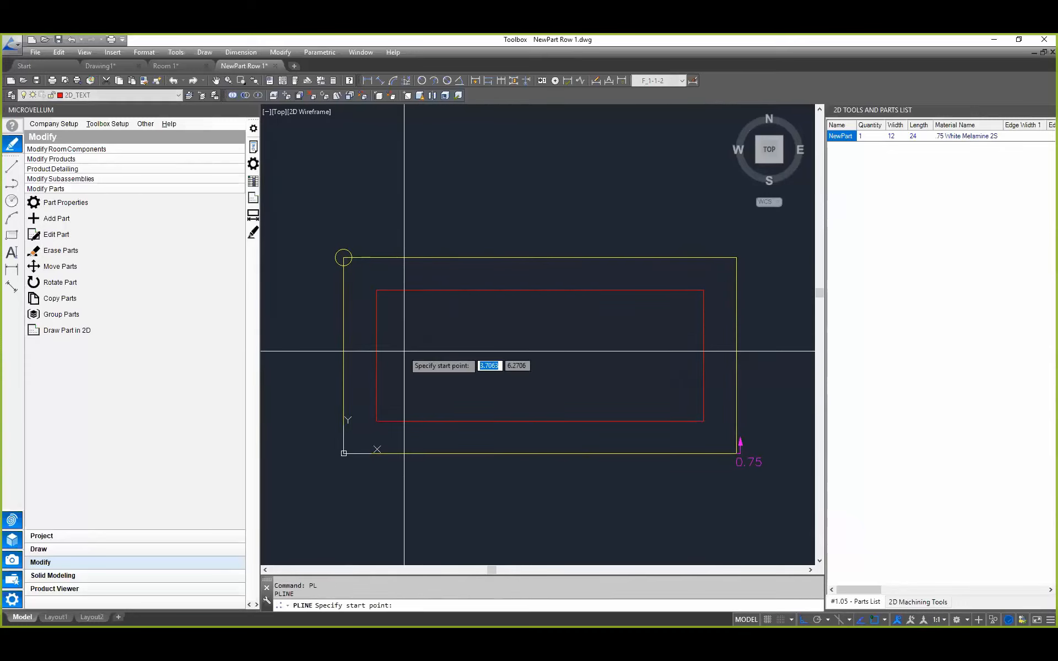
left_click(380, 351)
left_click(704, 355)
key("Escape")
key("Escape")
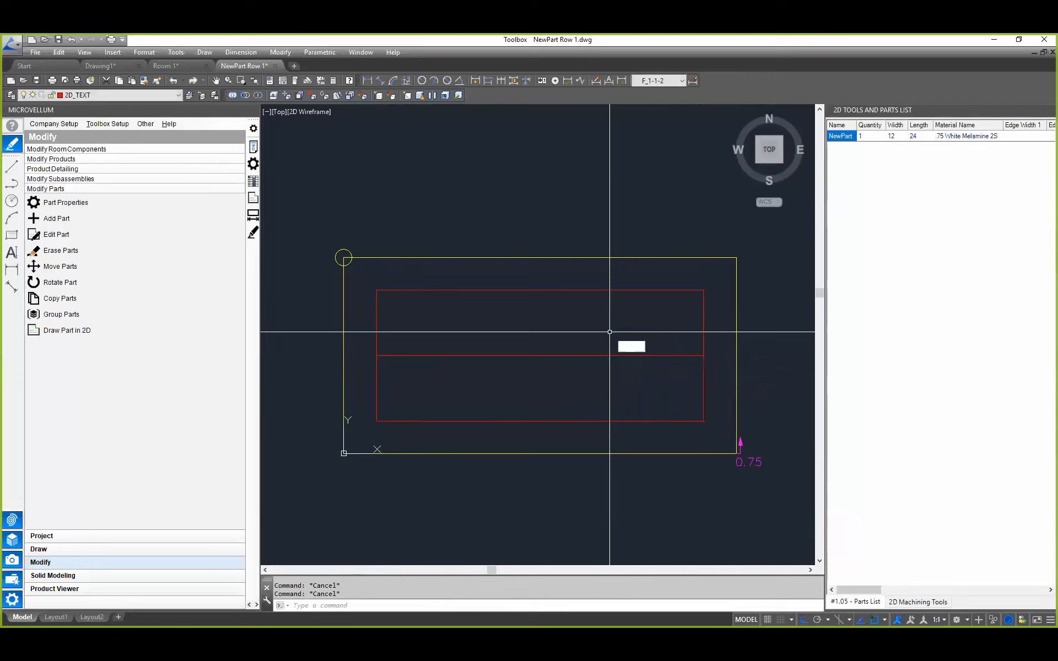
Step: Offset the middle polyline by 2 both upward and downward inside the inner rectangle
type("o")
key("Return")
type("2")
key("Return")
left_click(523, 355)
left_click(526, 334)
left_click(527, 356)
left_click(527, 375)
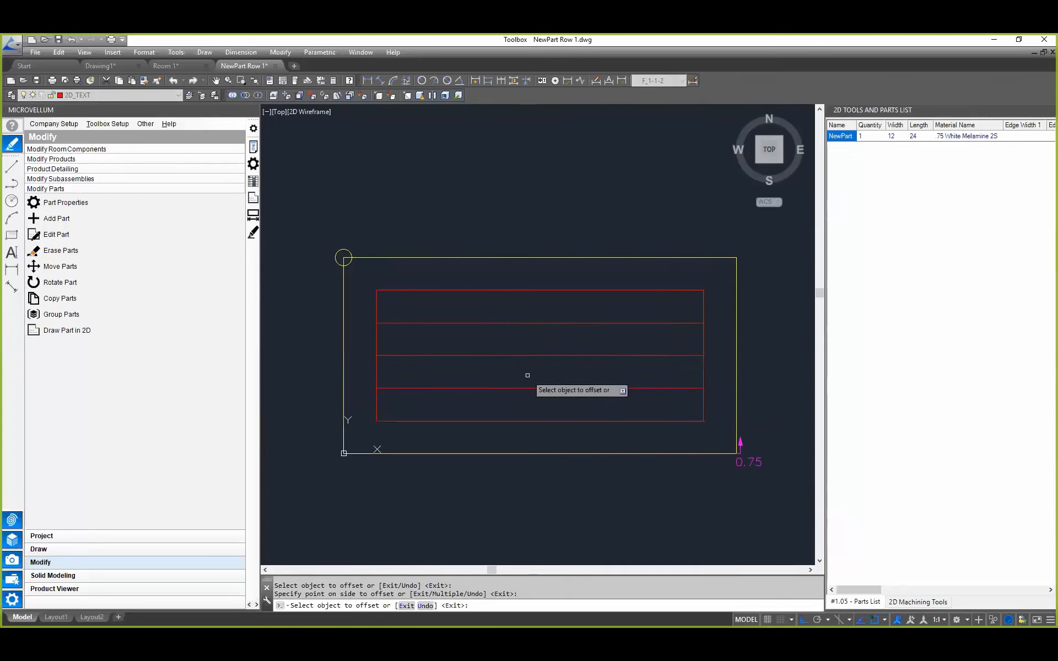
key("Escape")
key("Escape")
key("Escape")
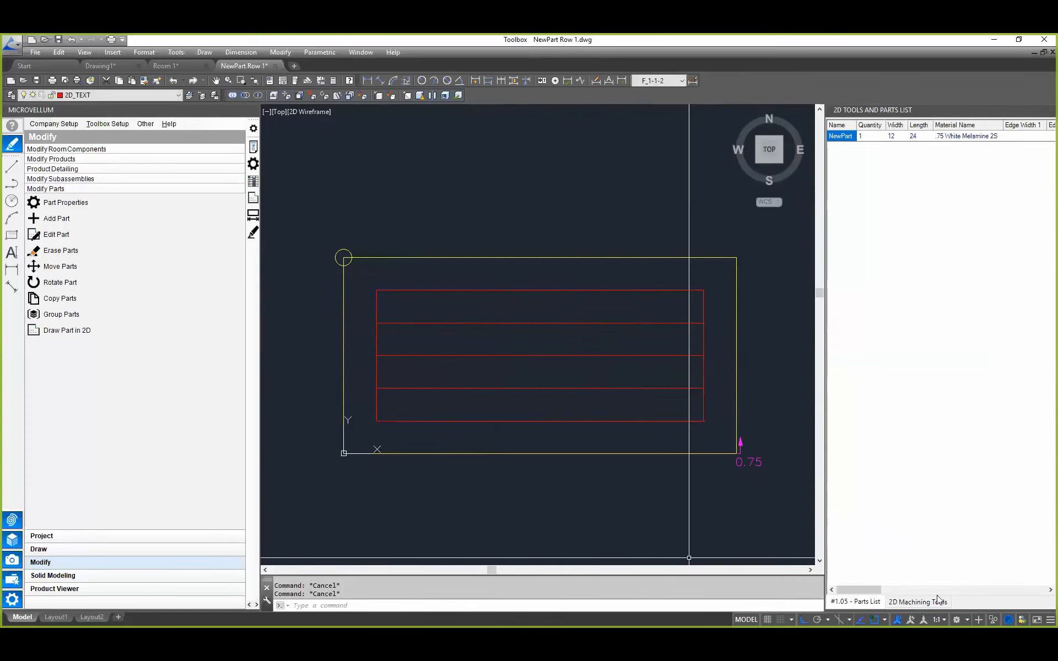
Step: Assign the VCUT routing tool with center compensation and a depth of 0.25 to the inner rectangle and the three horizontal lines
left_click(912, 601)
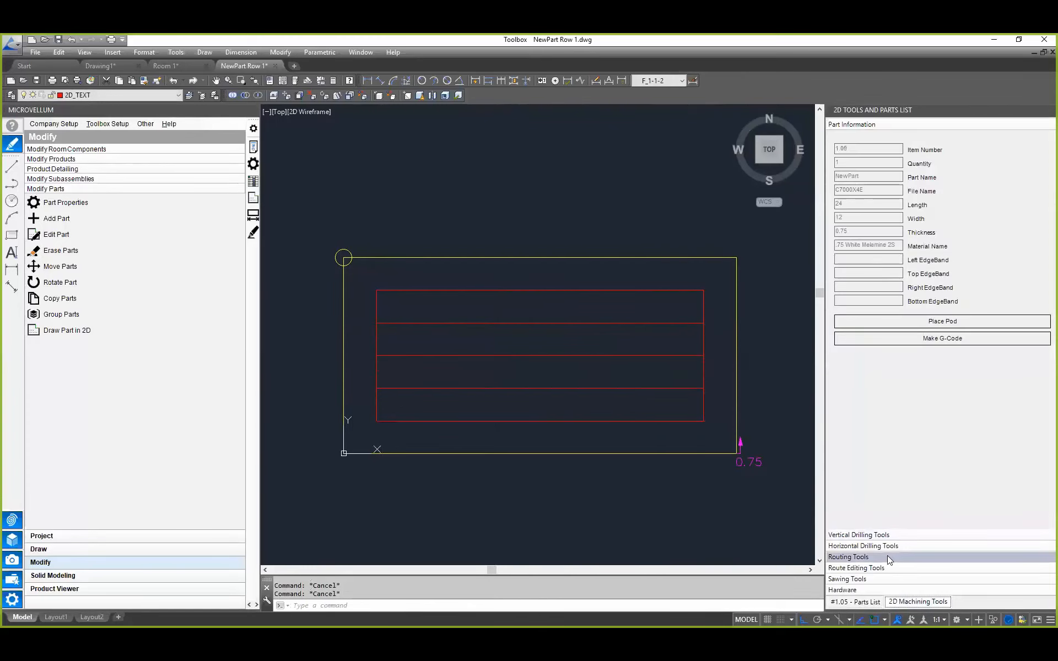
left_click(870, 557)
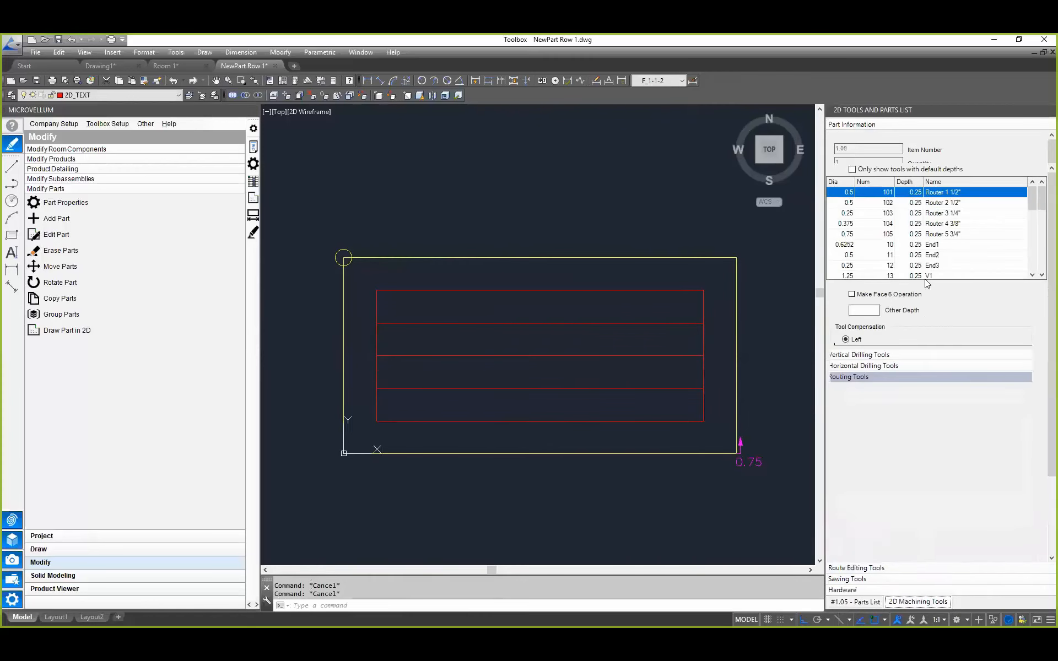
left_click_drag(1042, 197, 1042, 249)
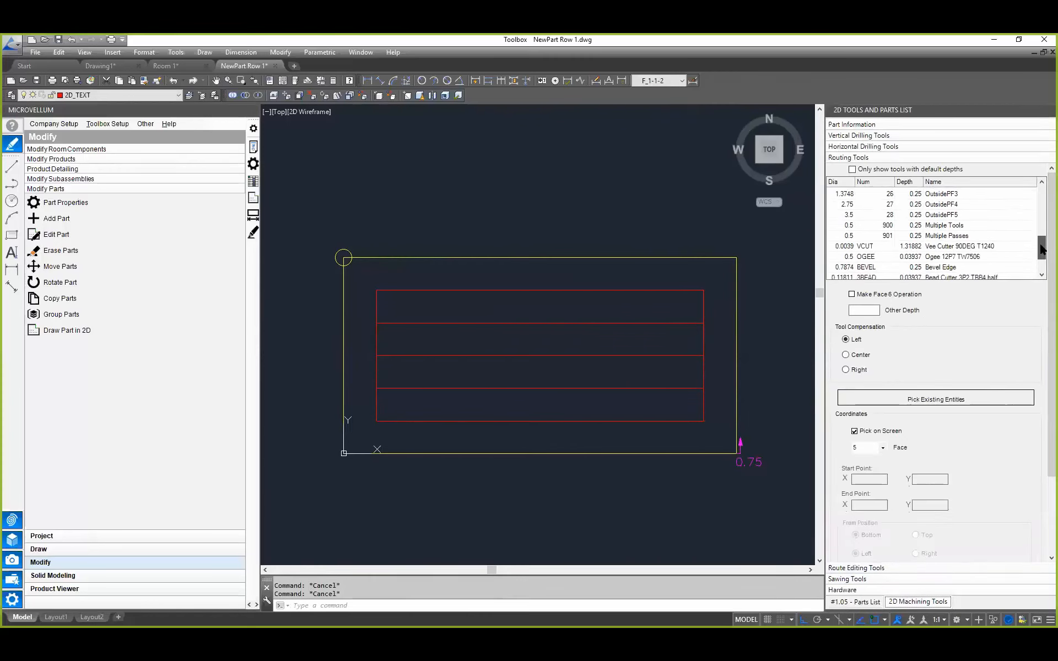
left_click(870, 248)
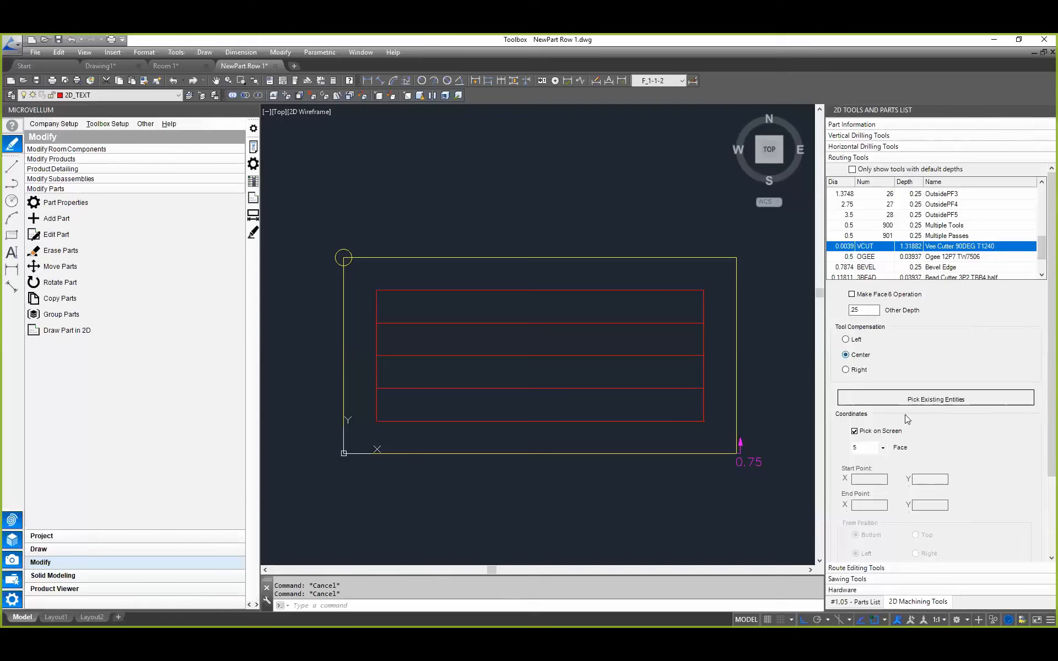
left_click(918, 398)
left_click(583, 273)
left_click(524, 420)
key("Return")
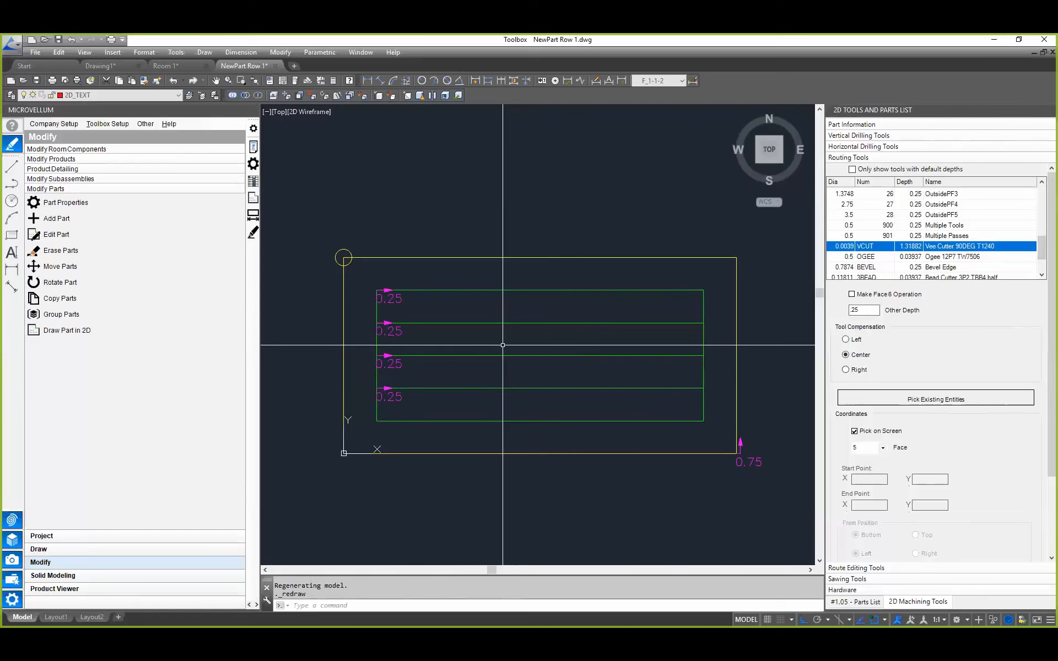
scroll(485, 330, "up", 2)
scroll(449, 307, "down", 4)
middle_click_drag(384, 317, 423, 318)
scroll(402, 325, "up", 4)
scroll(401, 273, "down", 2)
middle_click_drag(401, 274, 339, 293)
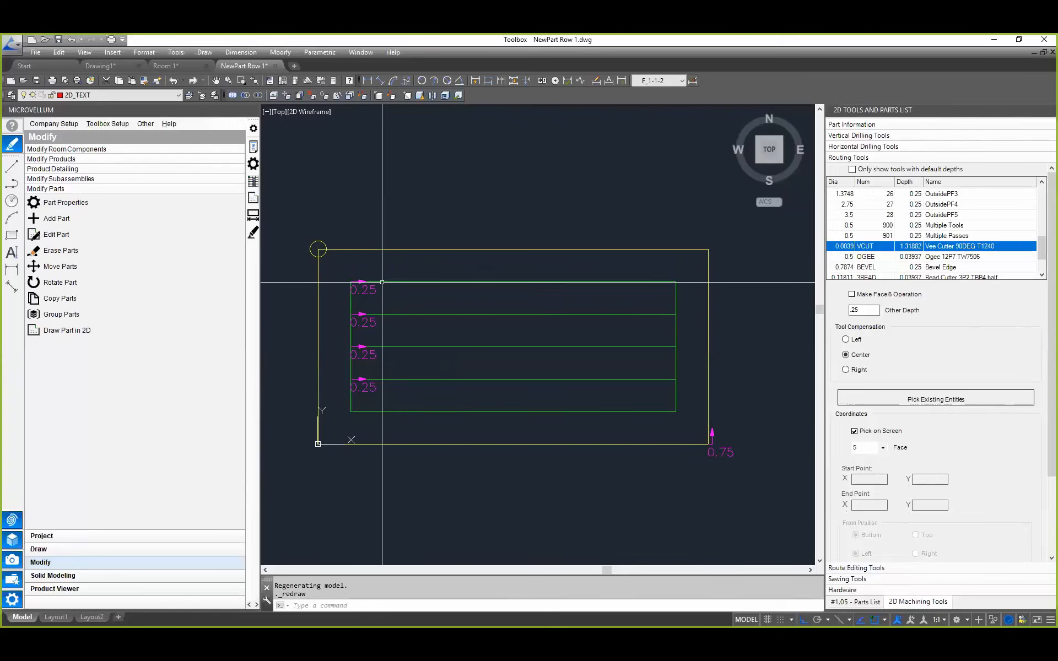
Step: Move the start point of the rectangular route to the middle of its upper edge
left_click(894, 568)
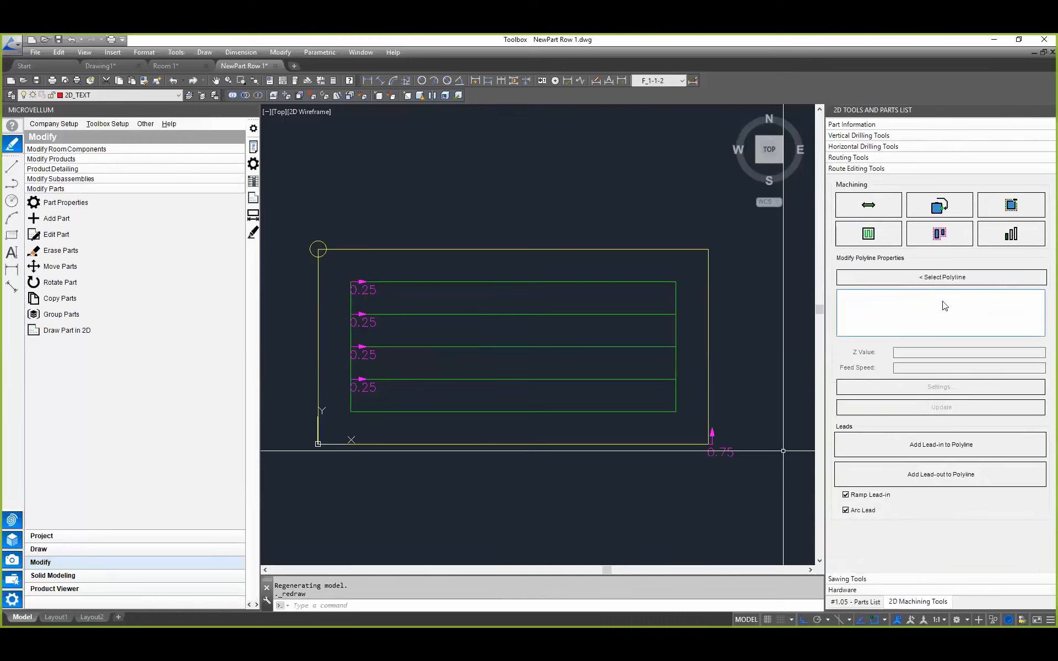
left_click(940, 206)
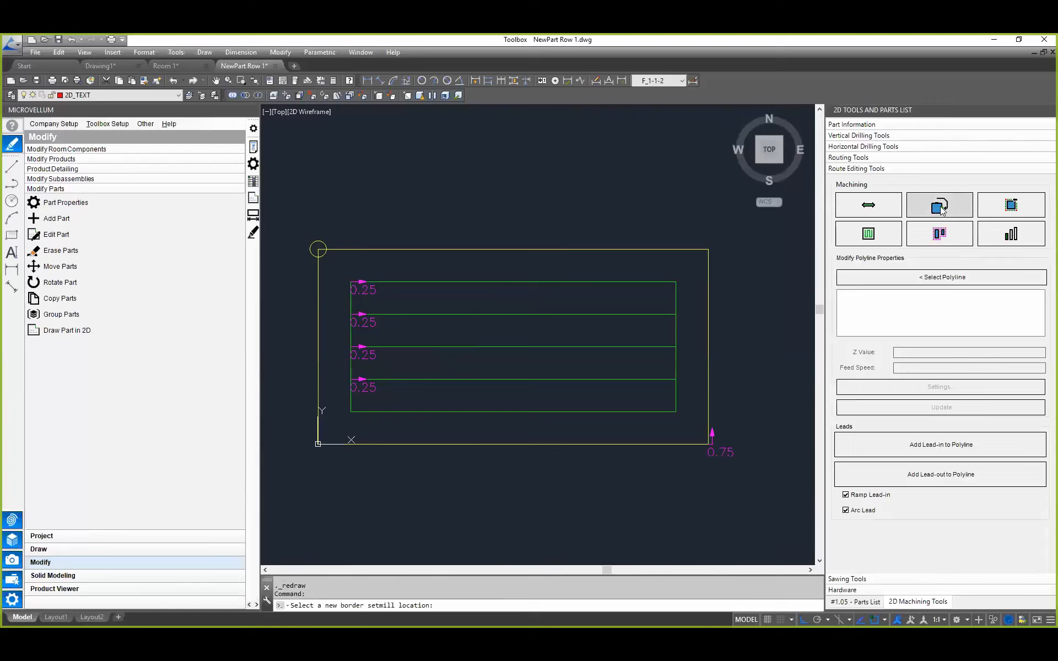
left_click(524, 281)
key("Escape")
key("Escape")
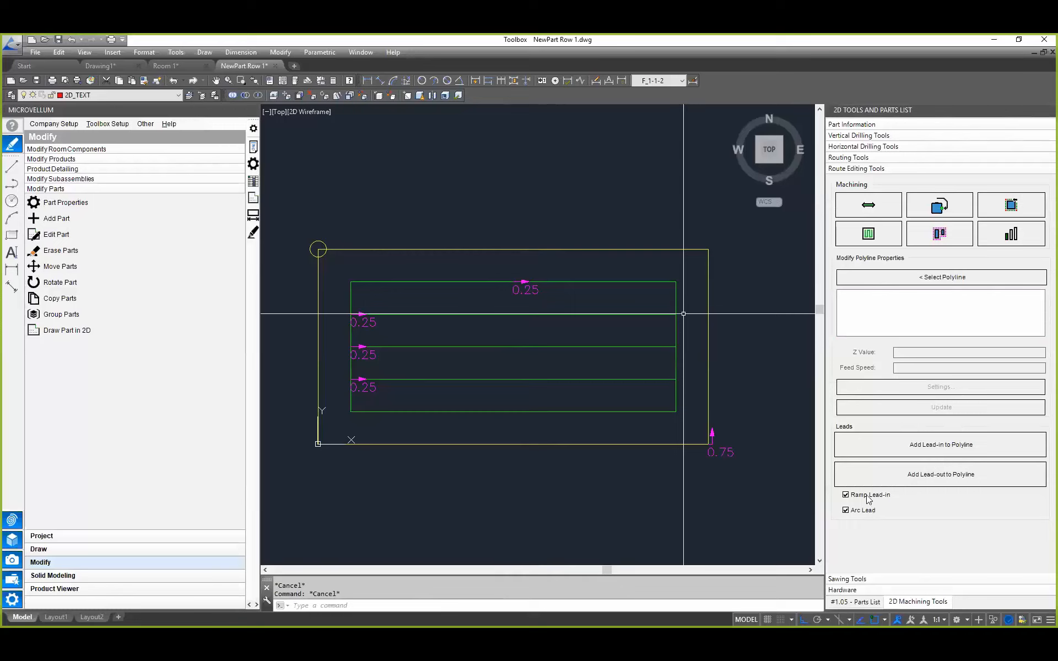
Step: Turn off Arc Lead and try to add a lead-in and a lead-out to the rectangular route
left_click(847, 510)
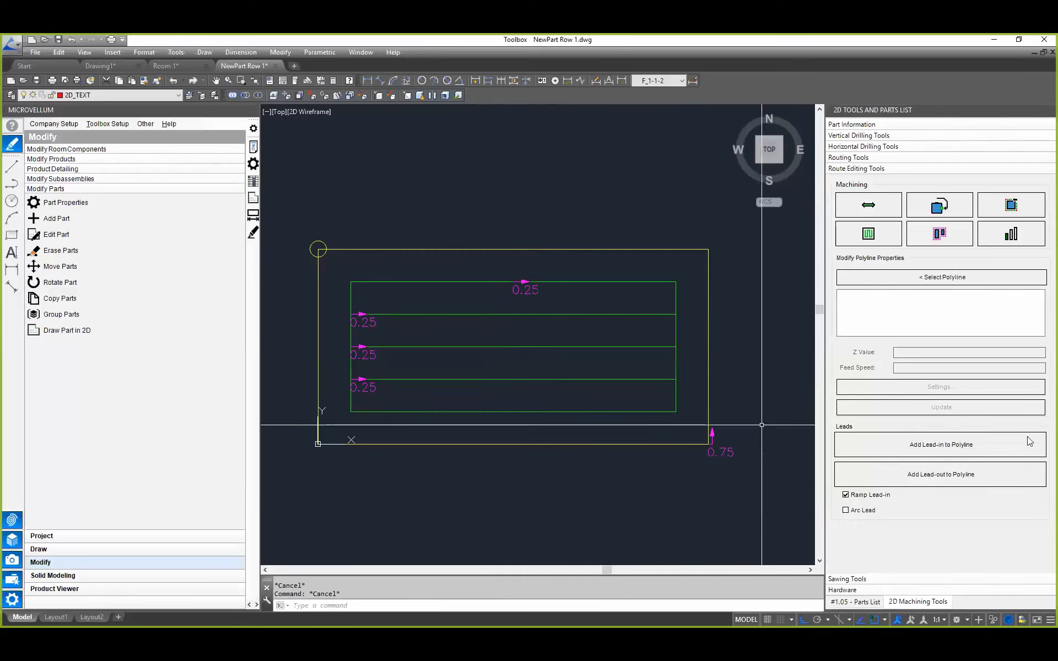
left_click(914, 447)
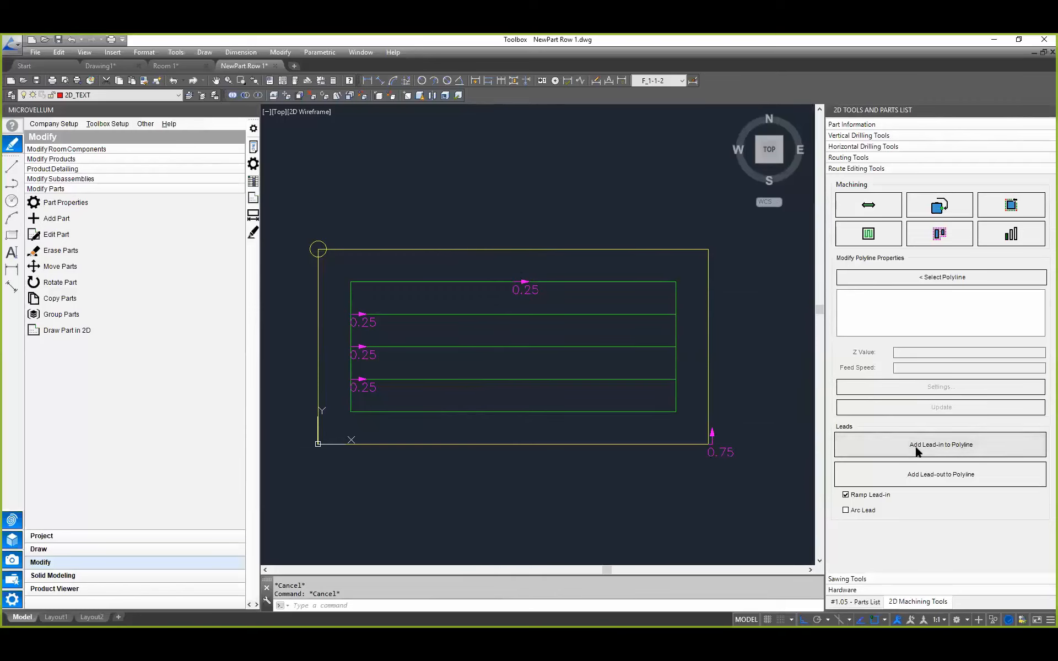
left_click(485, 283)
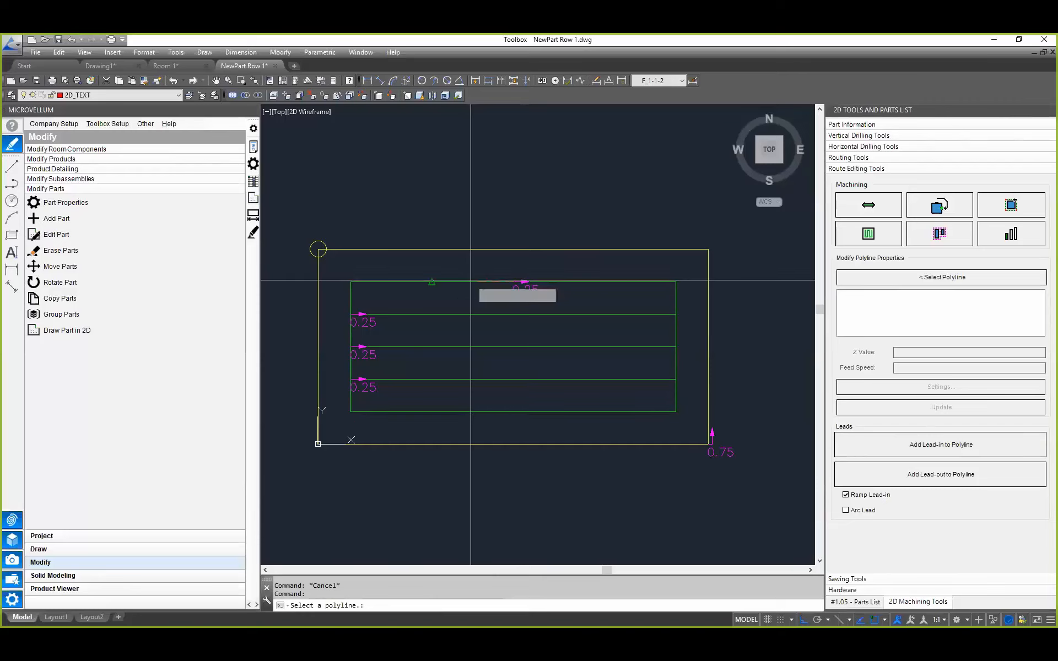
scroll(488, 290, "up", 2)
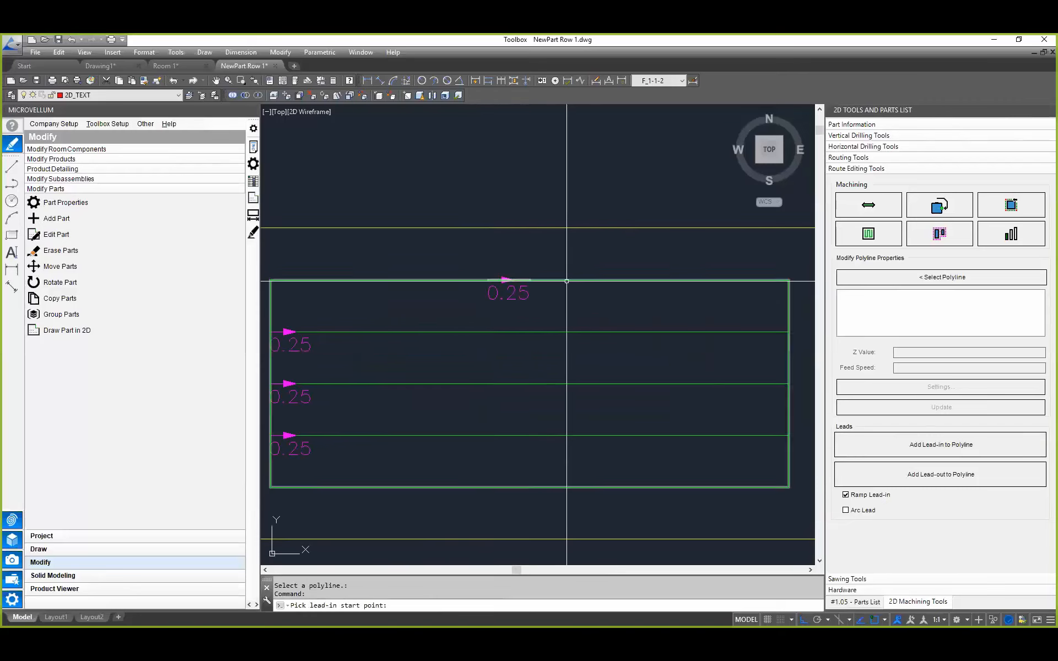
left_click(948, 475)
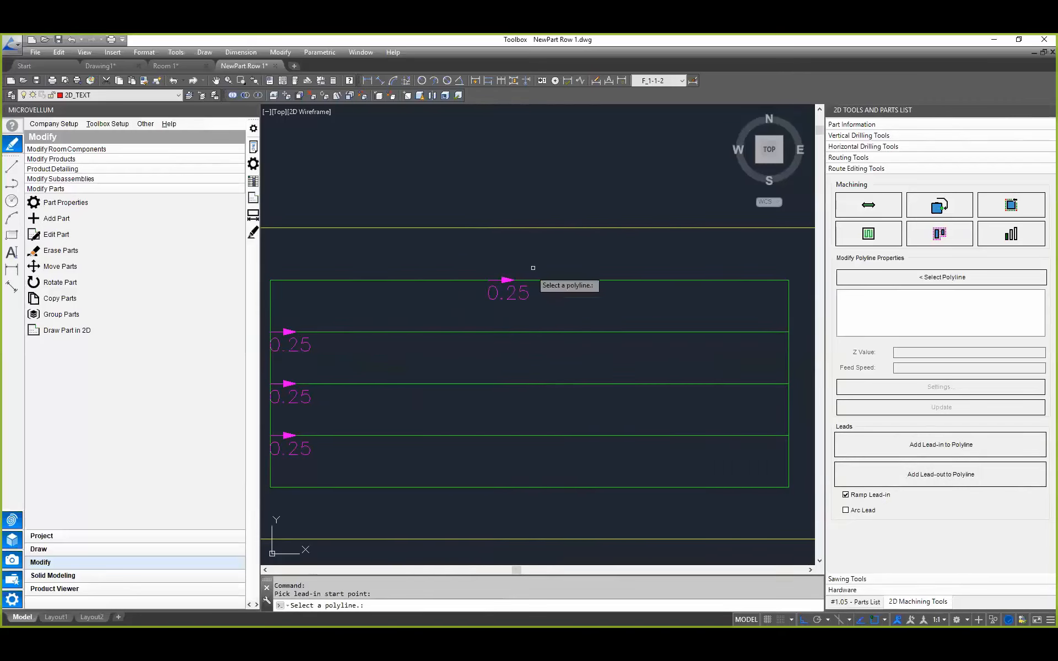
left_click(551, 280)
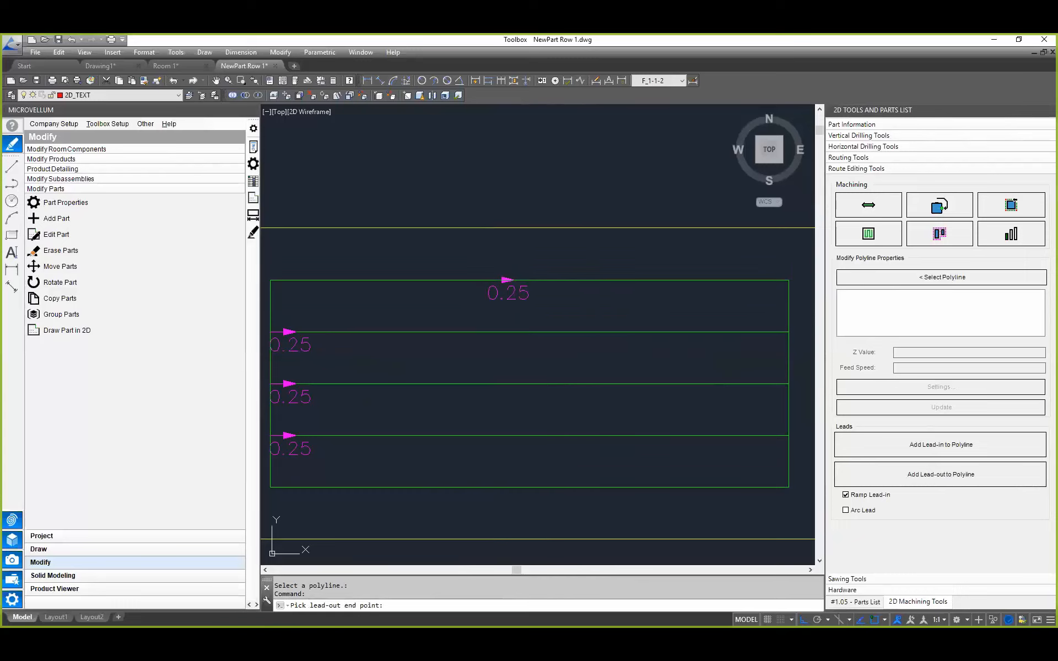
key("Escape")
key("Escape")
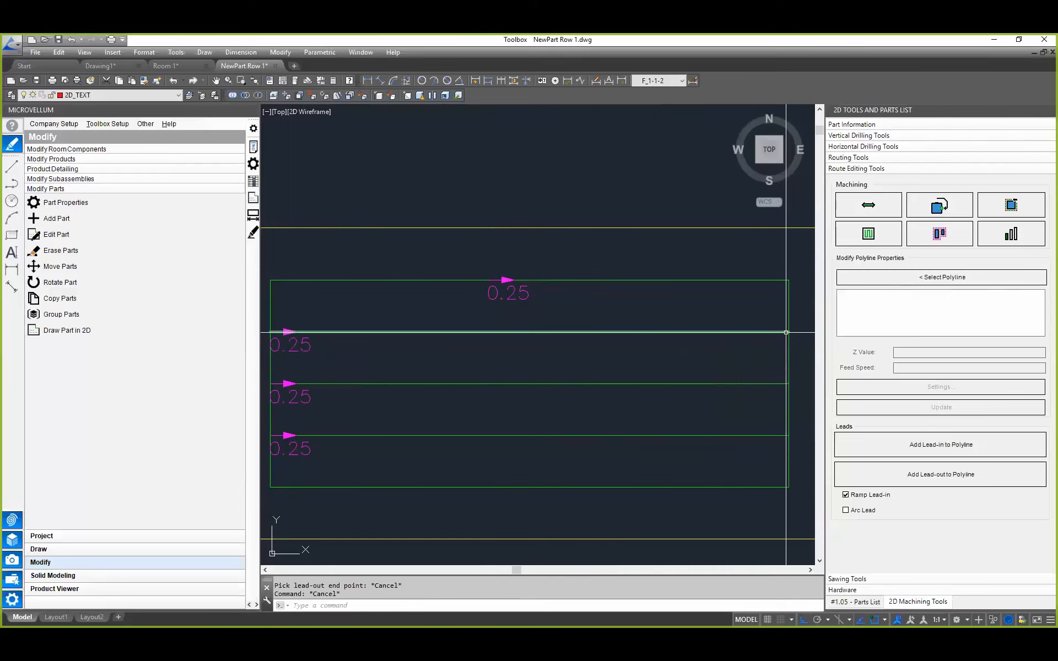
key("Escape")
Step: Update the current part NewPart from its 2D drawing and redraw product 1.05
scroll(526, 349, "down", 2)
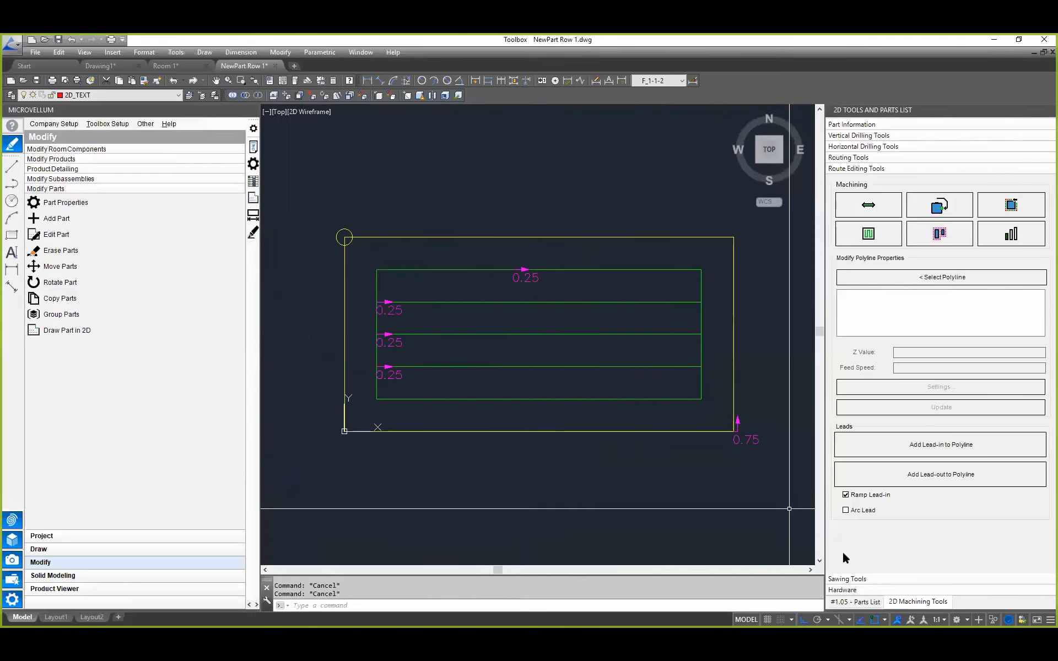
left_click(857, 601)
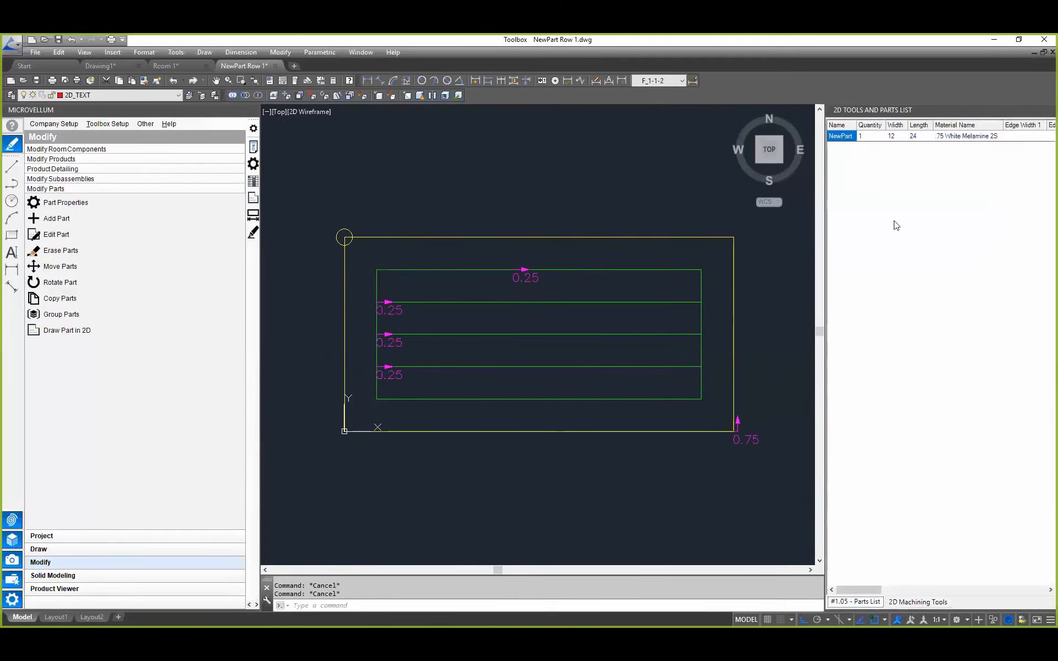
right_click(848, 142)
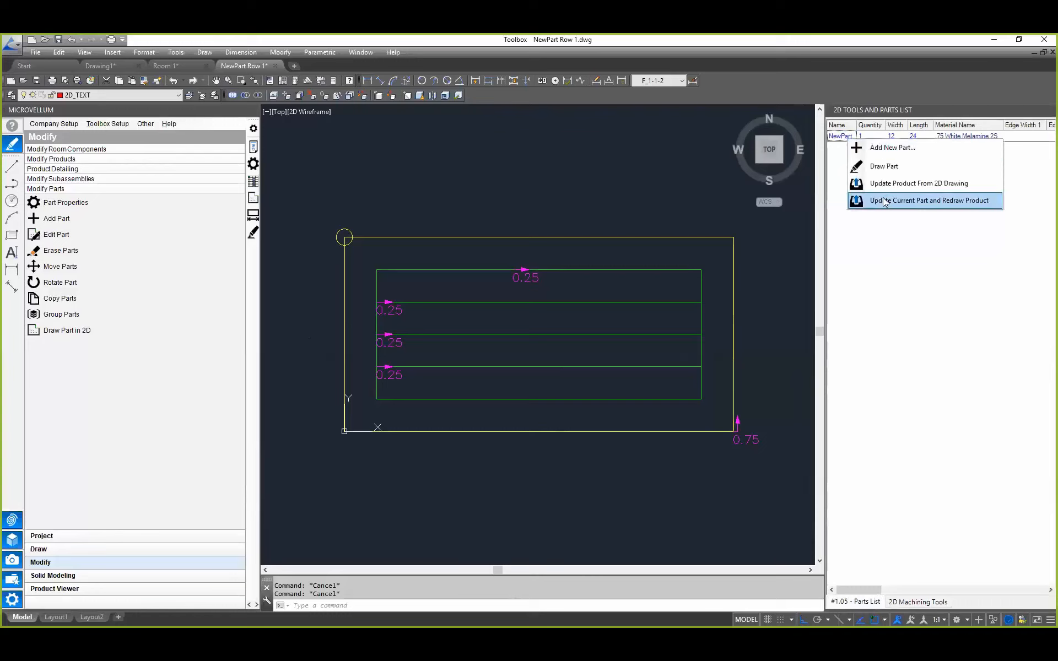
left_click(885, 201)
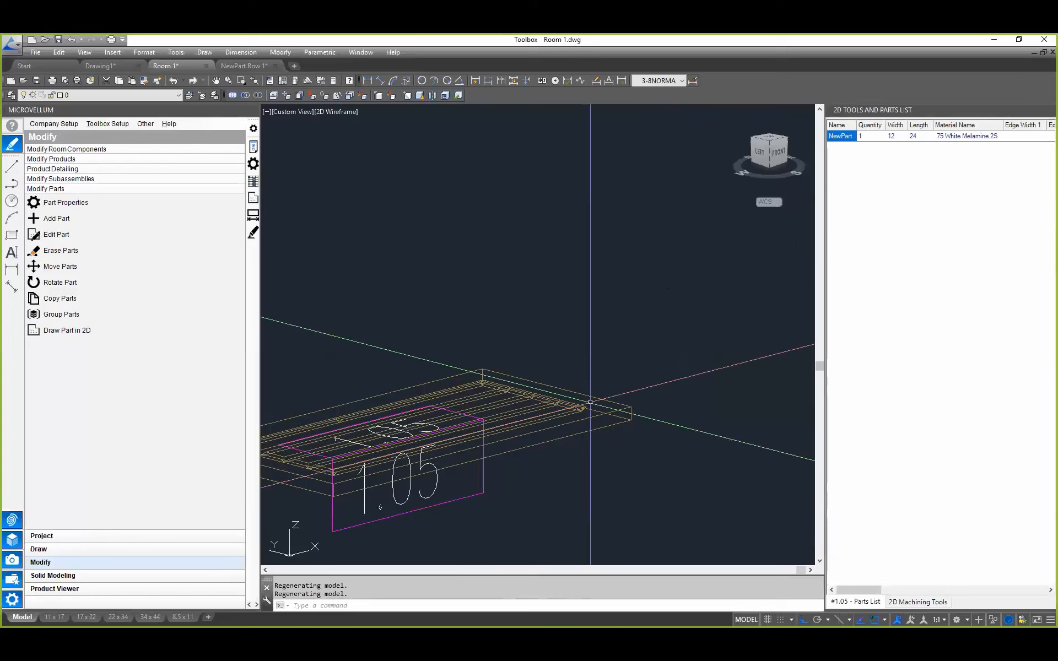
scroll(578, 407, "up", 5)
scroll(578, 371, "down", 3)
middle_click_drag(495, 389, 661, 276)
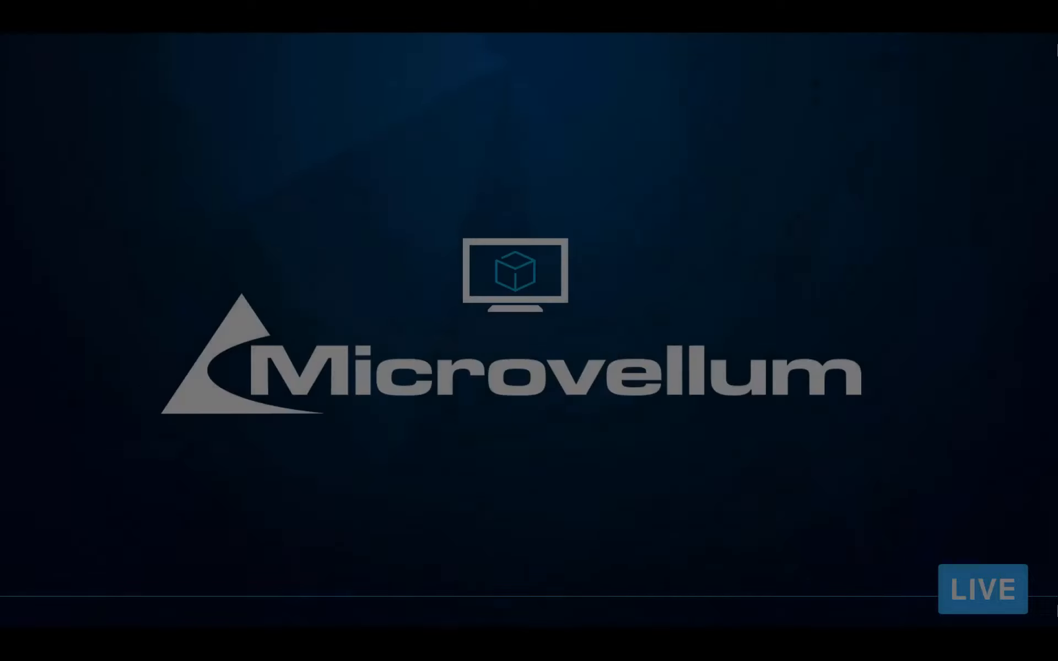